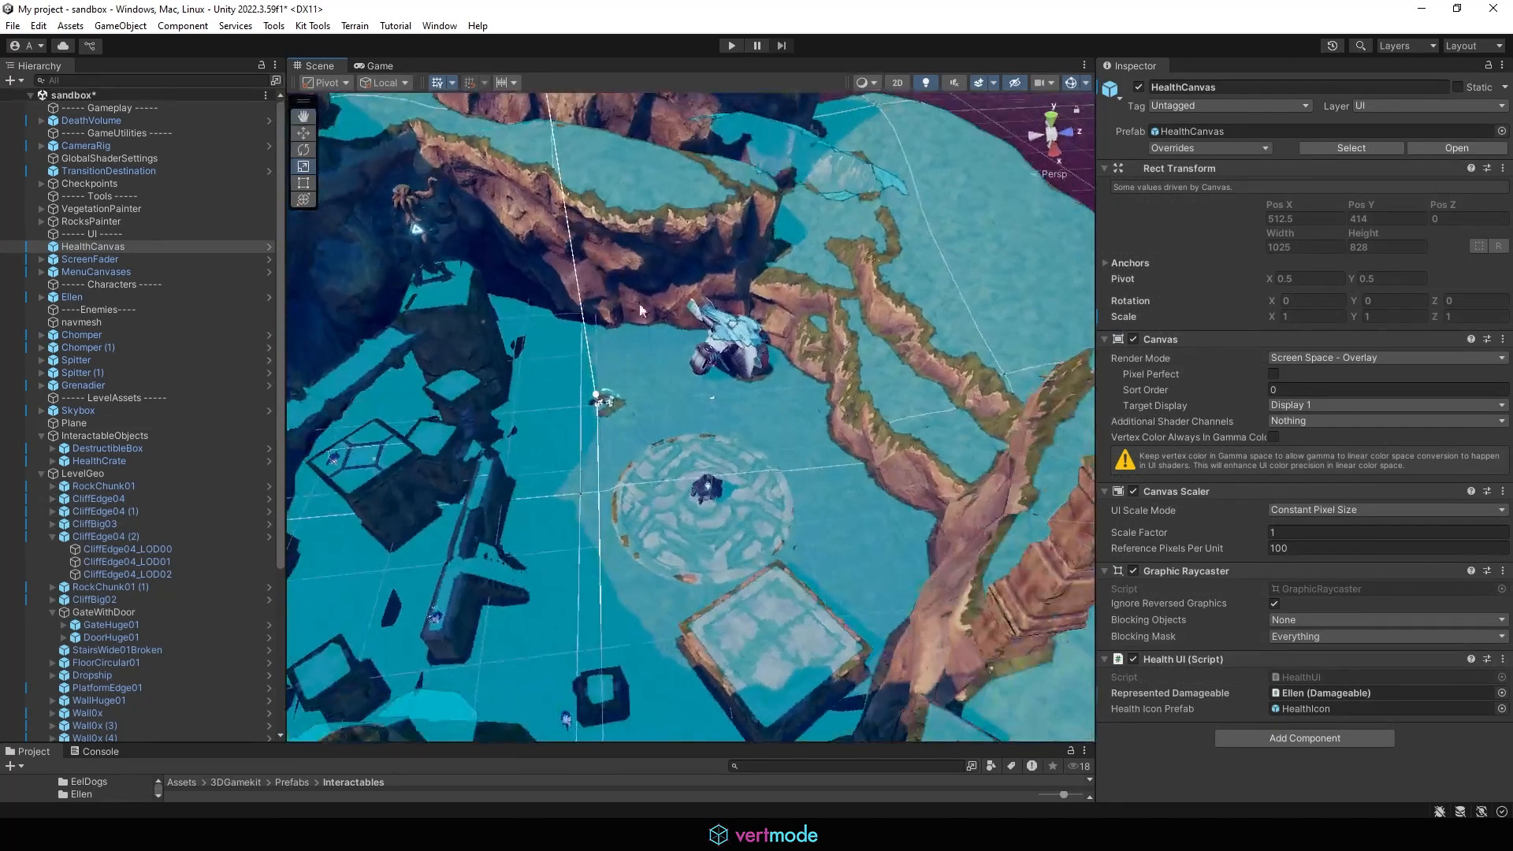
Step: Select the navmesh object and deactivate it so its overlay no longer covers the scene
click(751, 399)
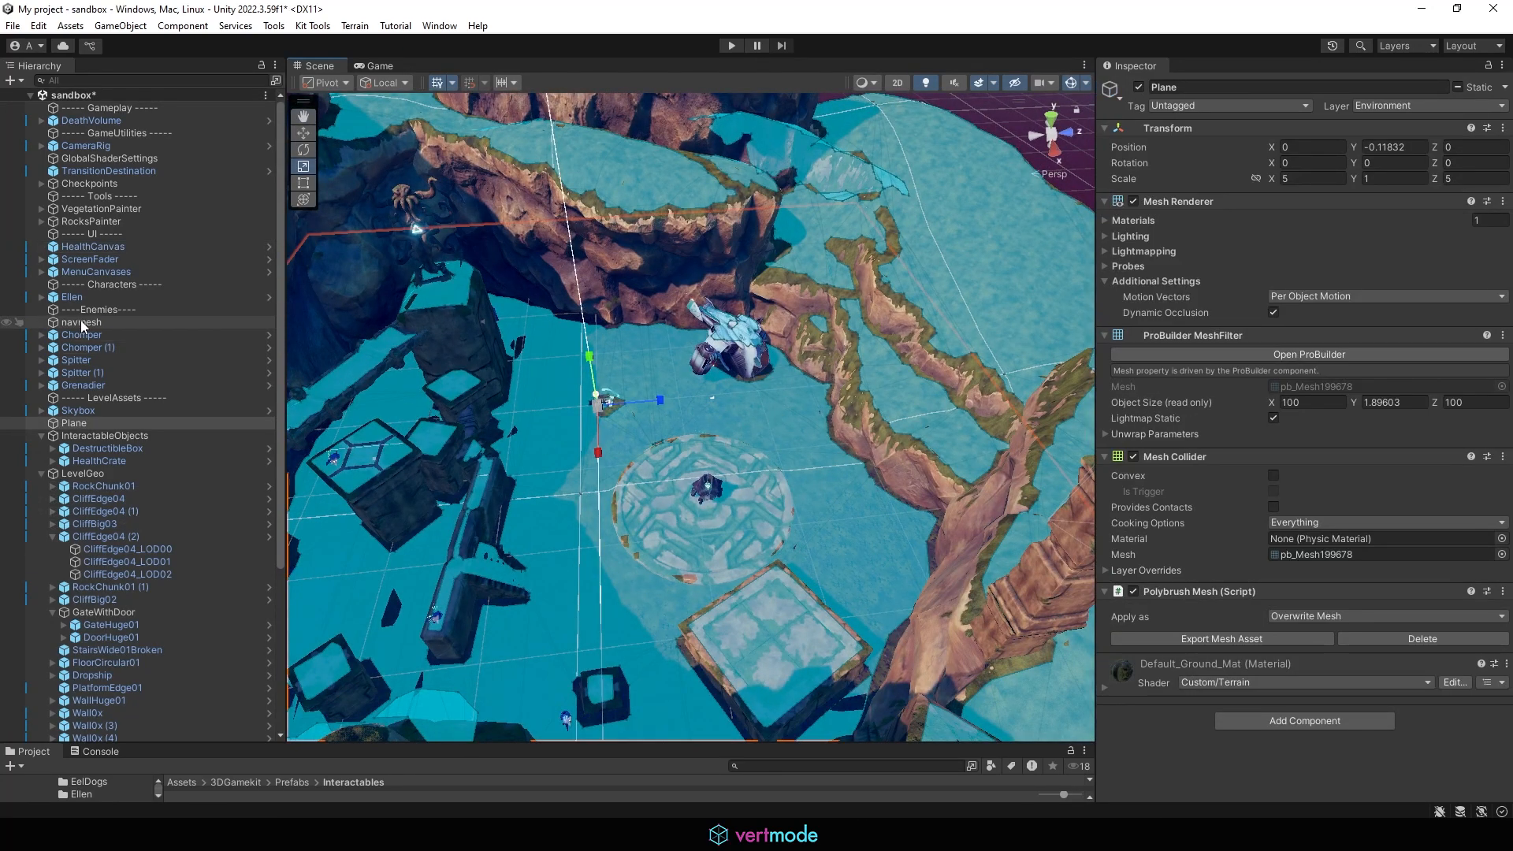
click(111, 323)
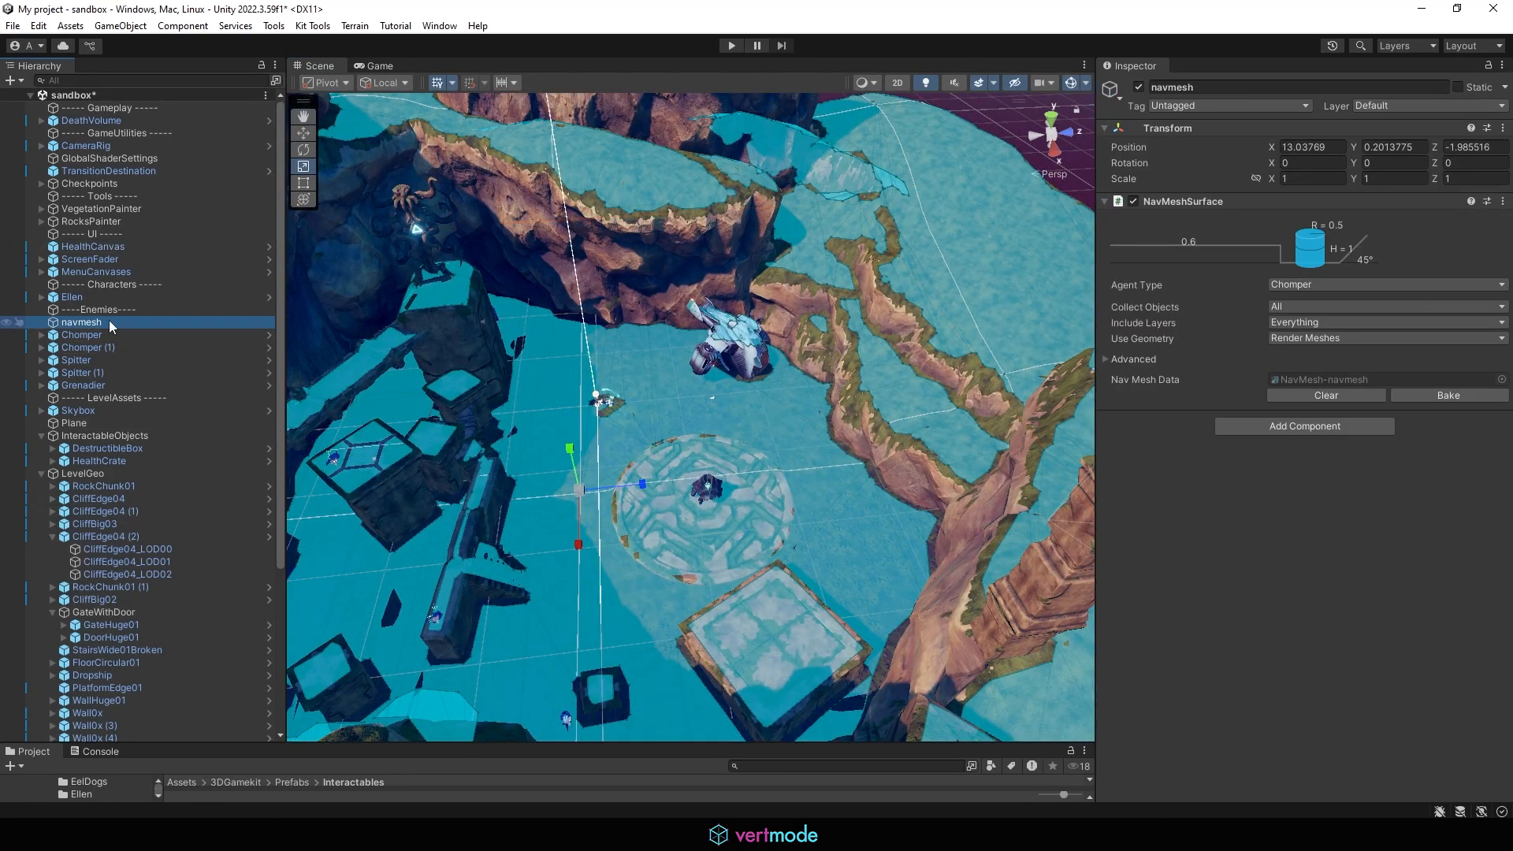
click(1138, 88)
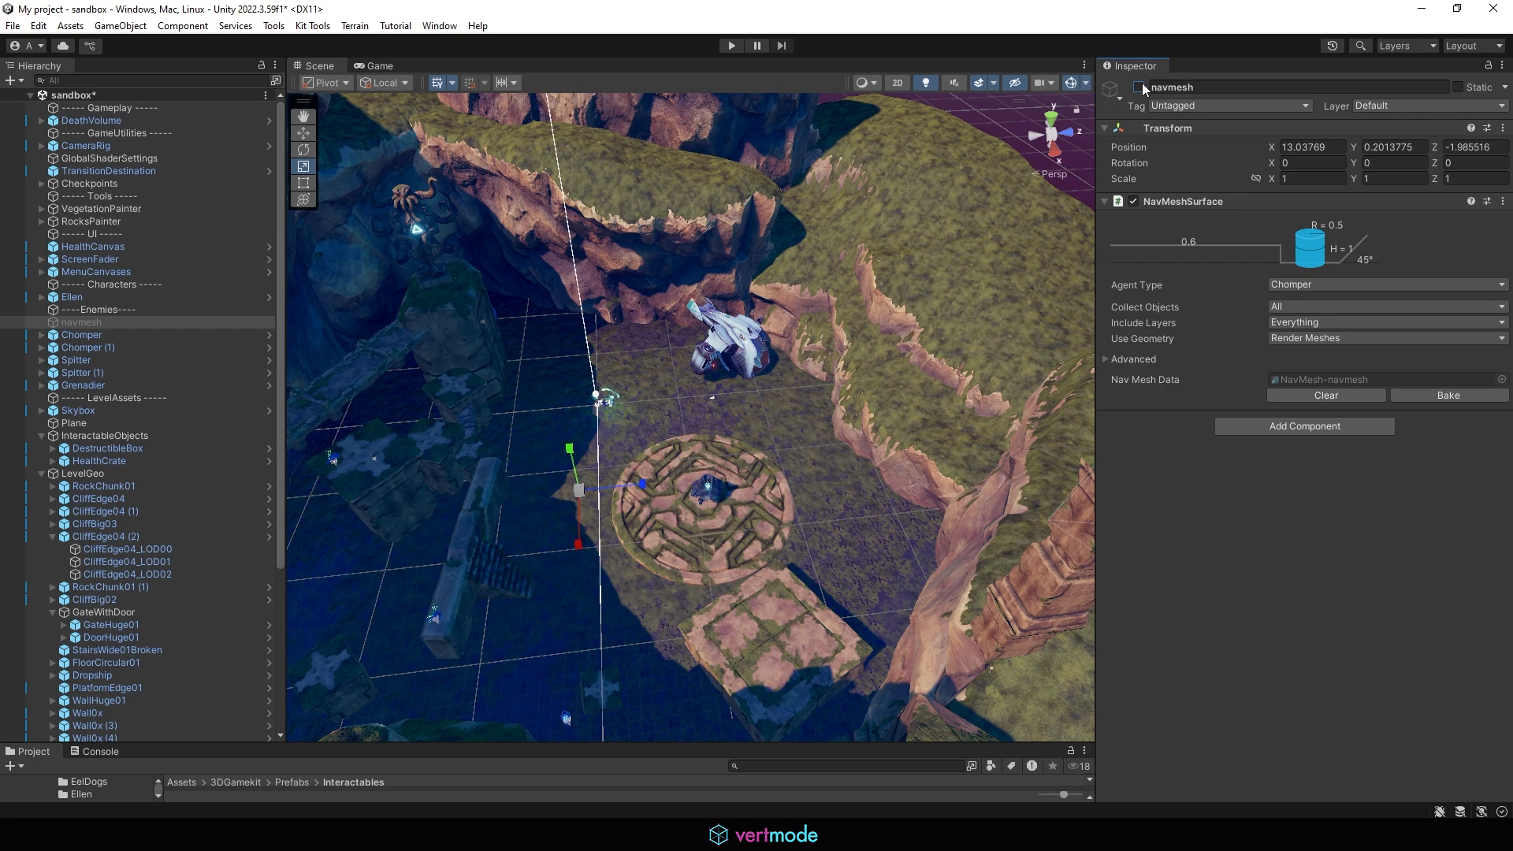
click(1139, 87)
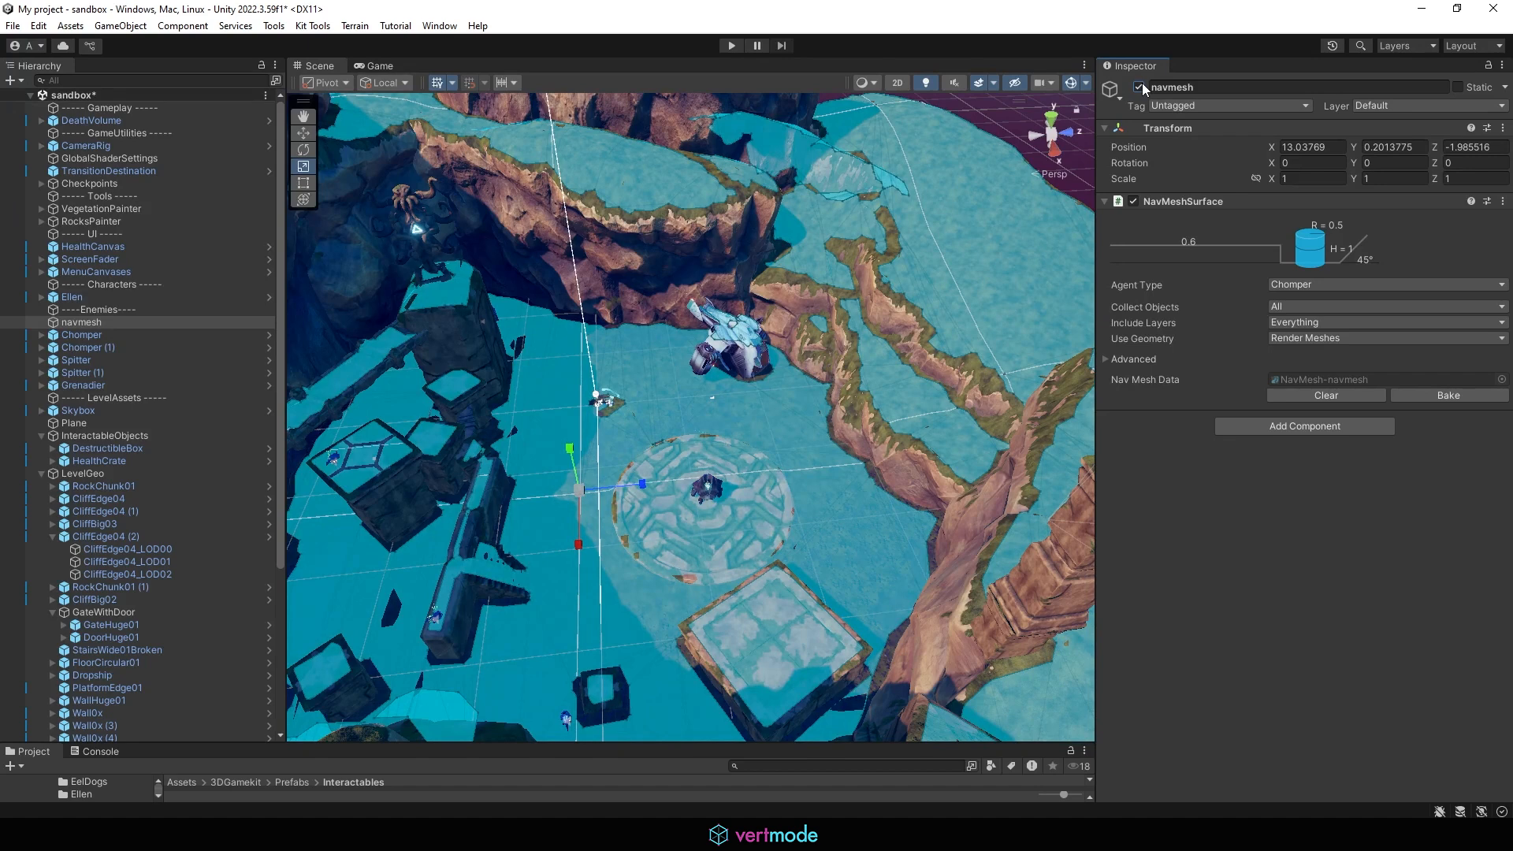
click(1140, 85)
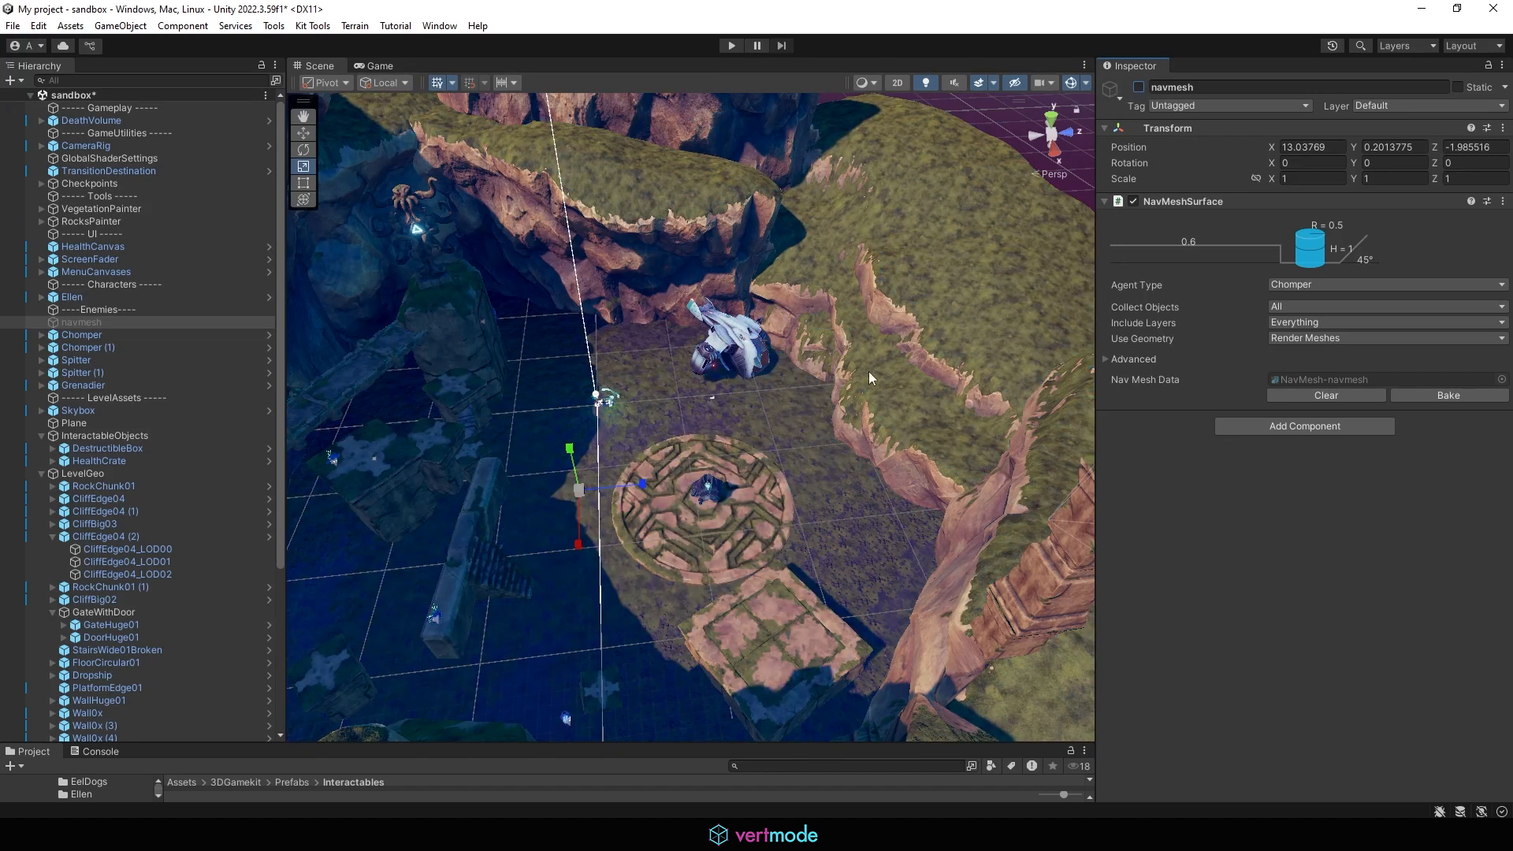
Step: Select the ground plane and open the Polybrush window, docking it beside the scene view
click(687, 415)
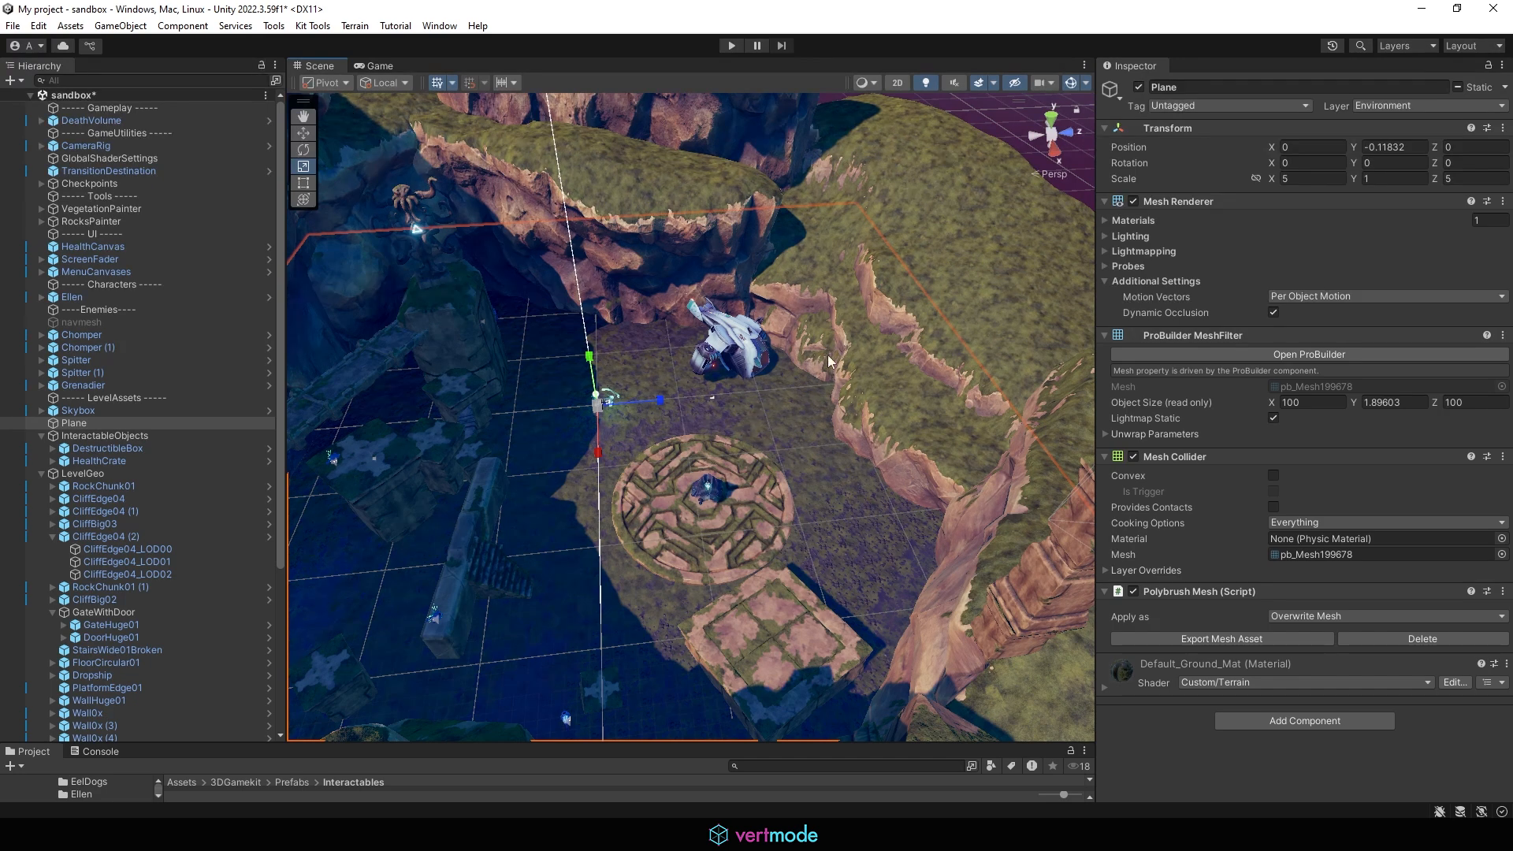
click(274, 26)
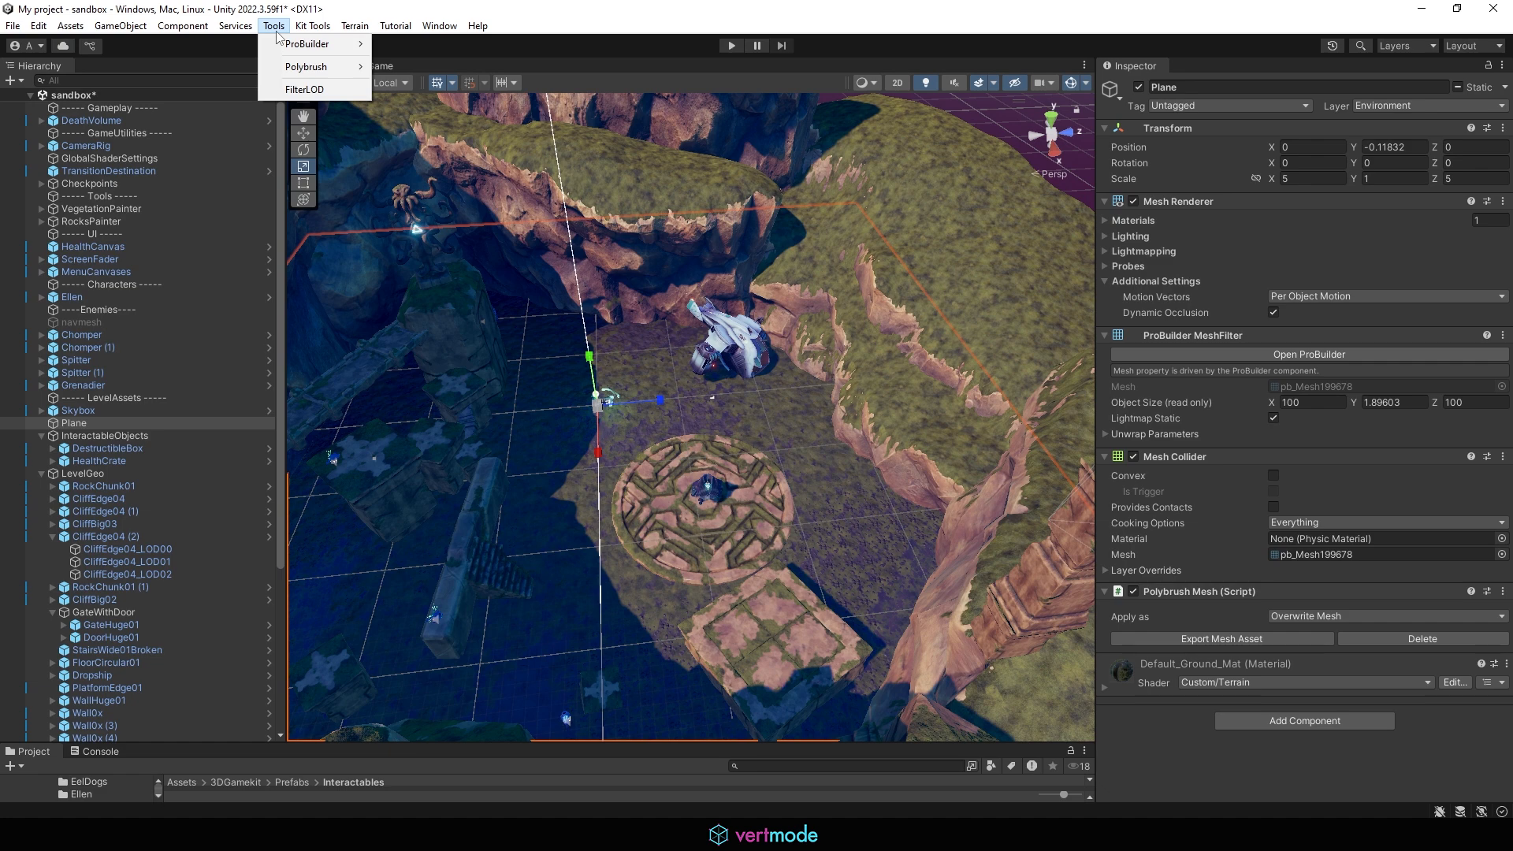
mouse_move(319, 67)
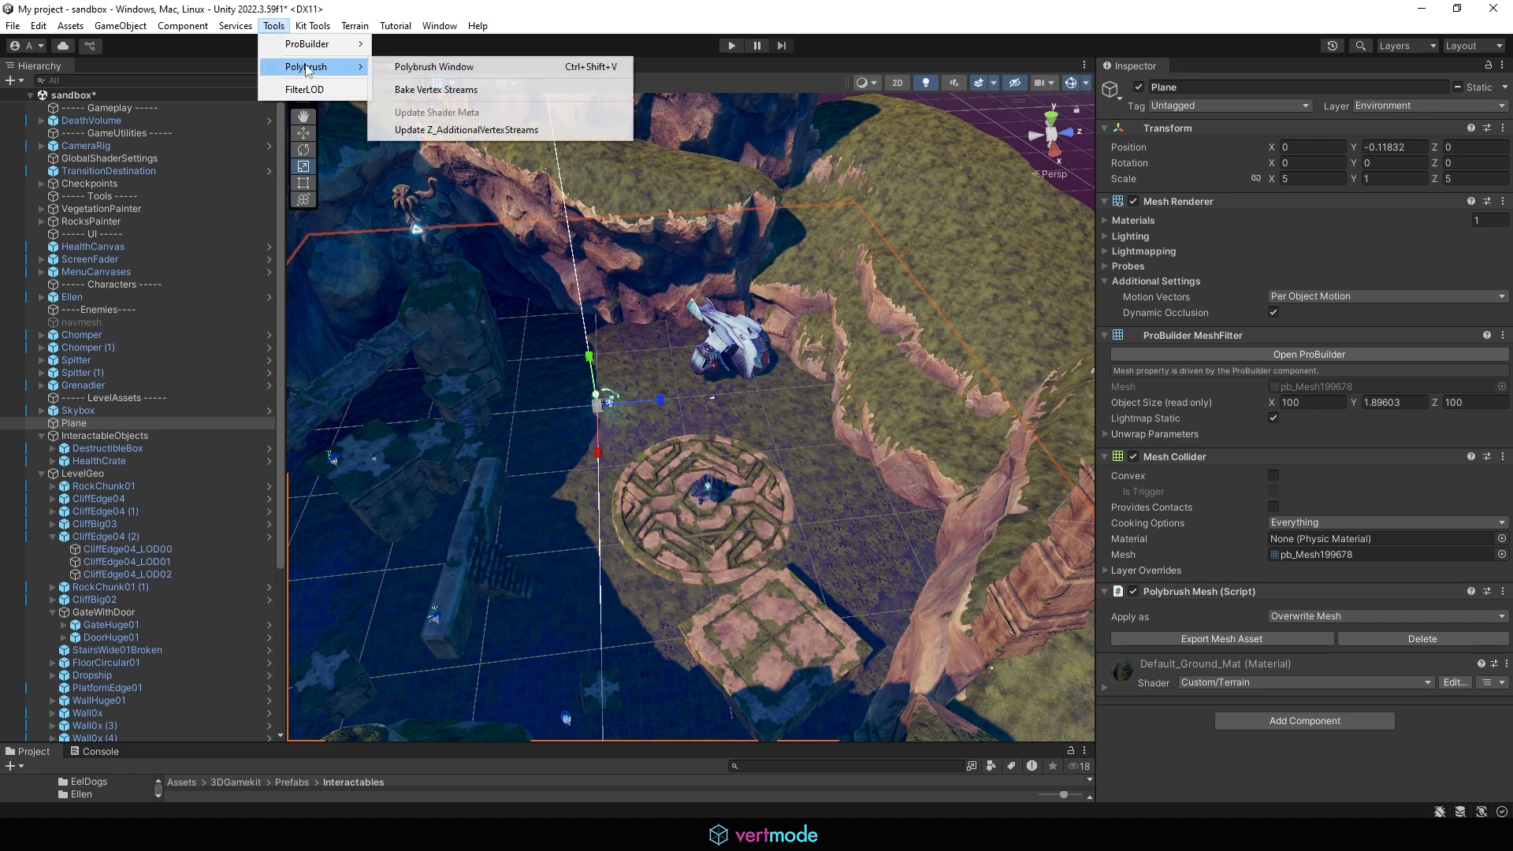
click(480, 67)
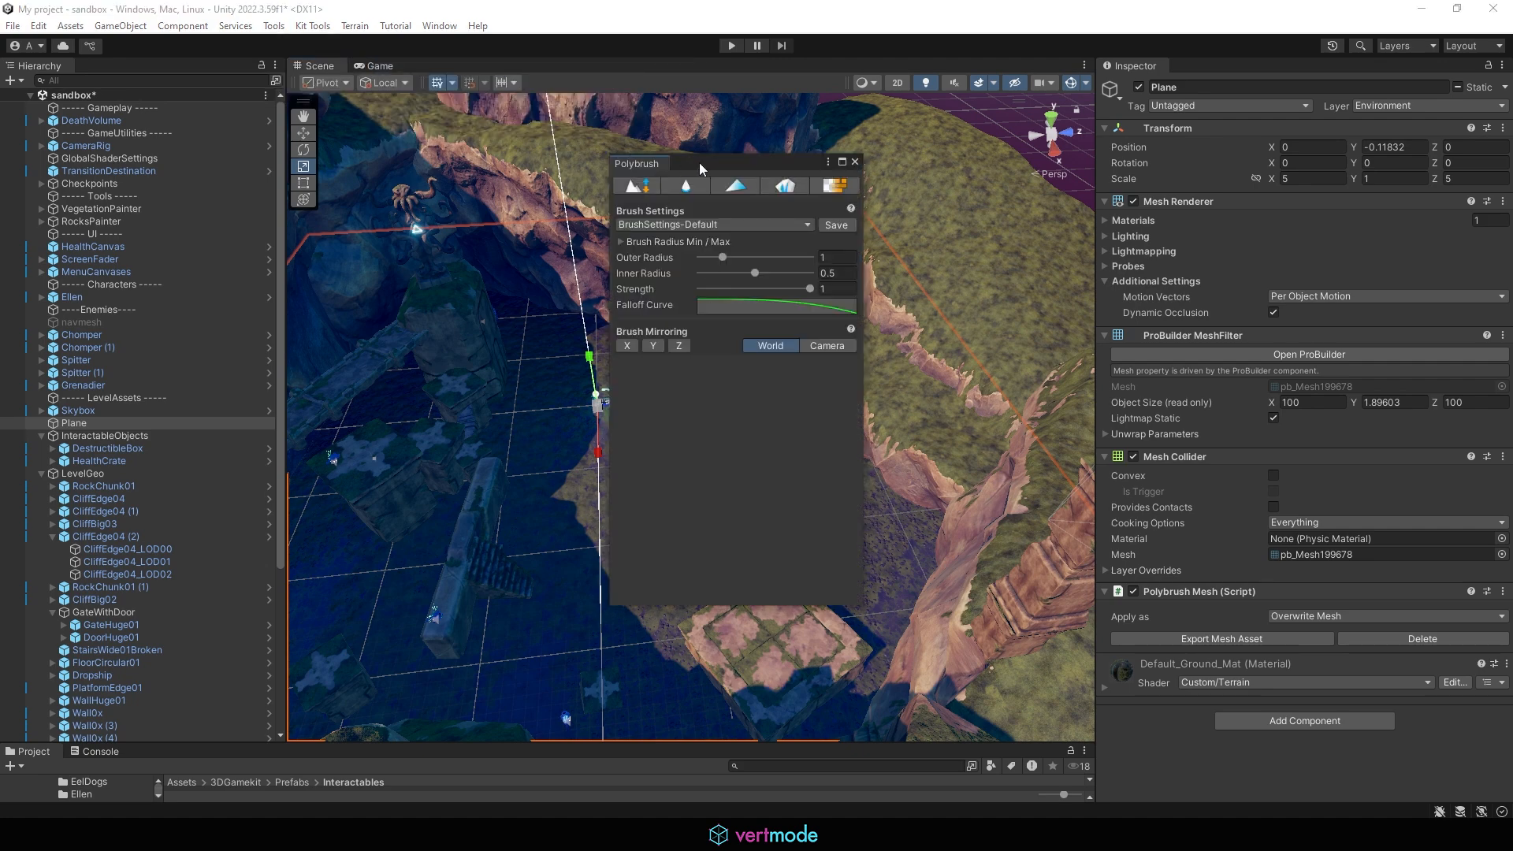
drag(698, 162, 418, 126)
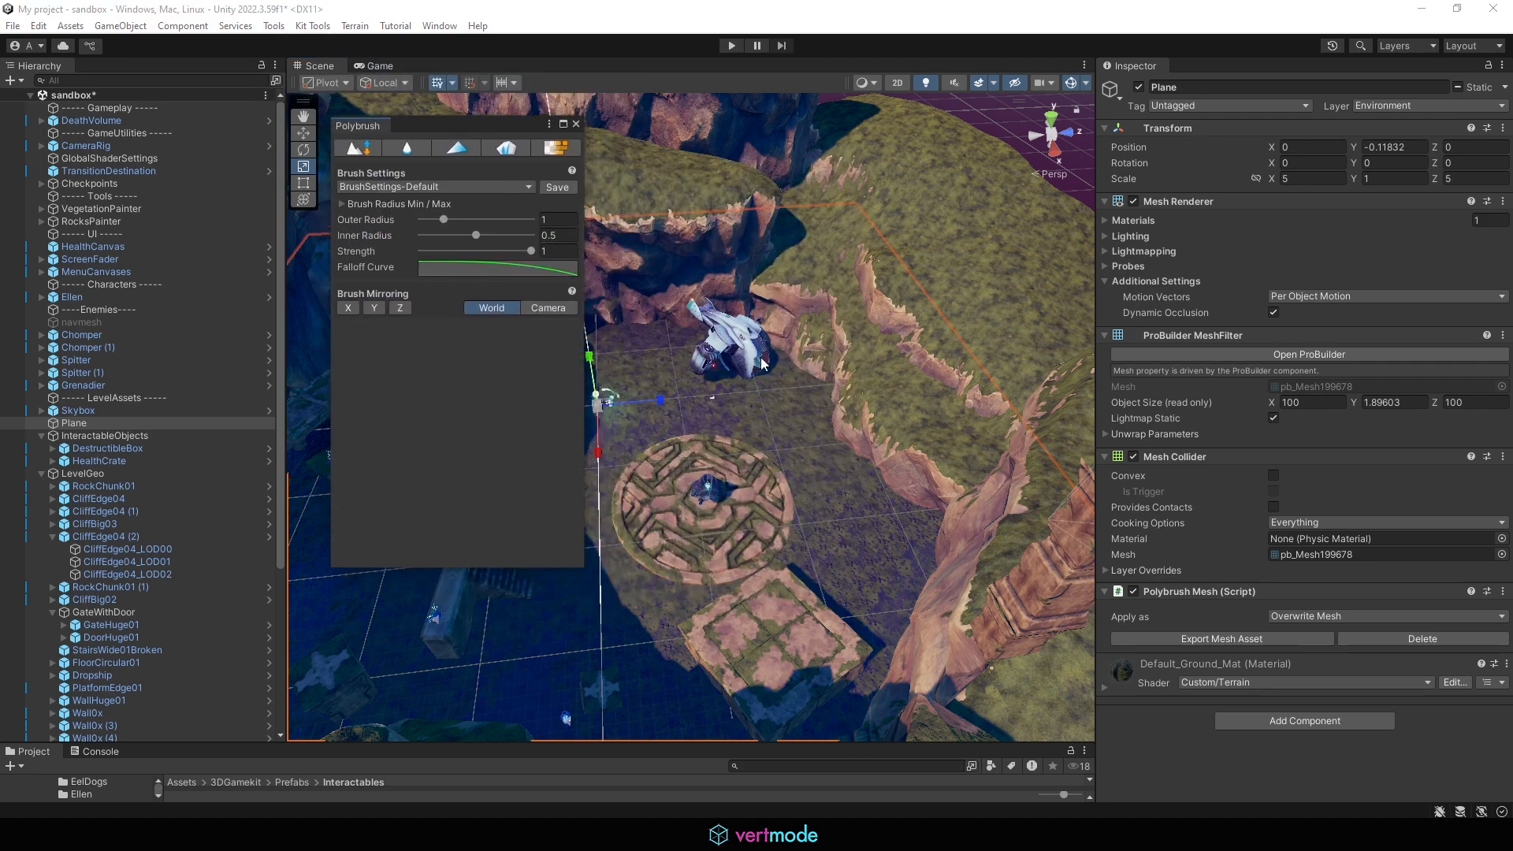
Step: Switch Polybrush to the sculpt brush and set its direction to Global Y Axis
click(355, 153)
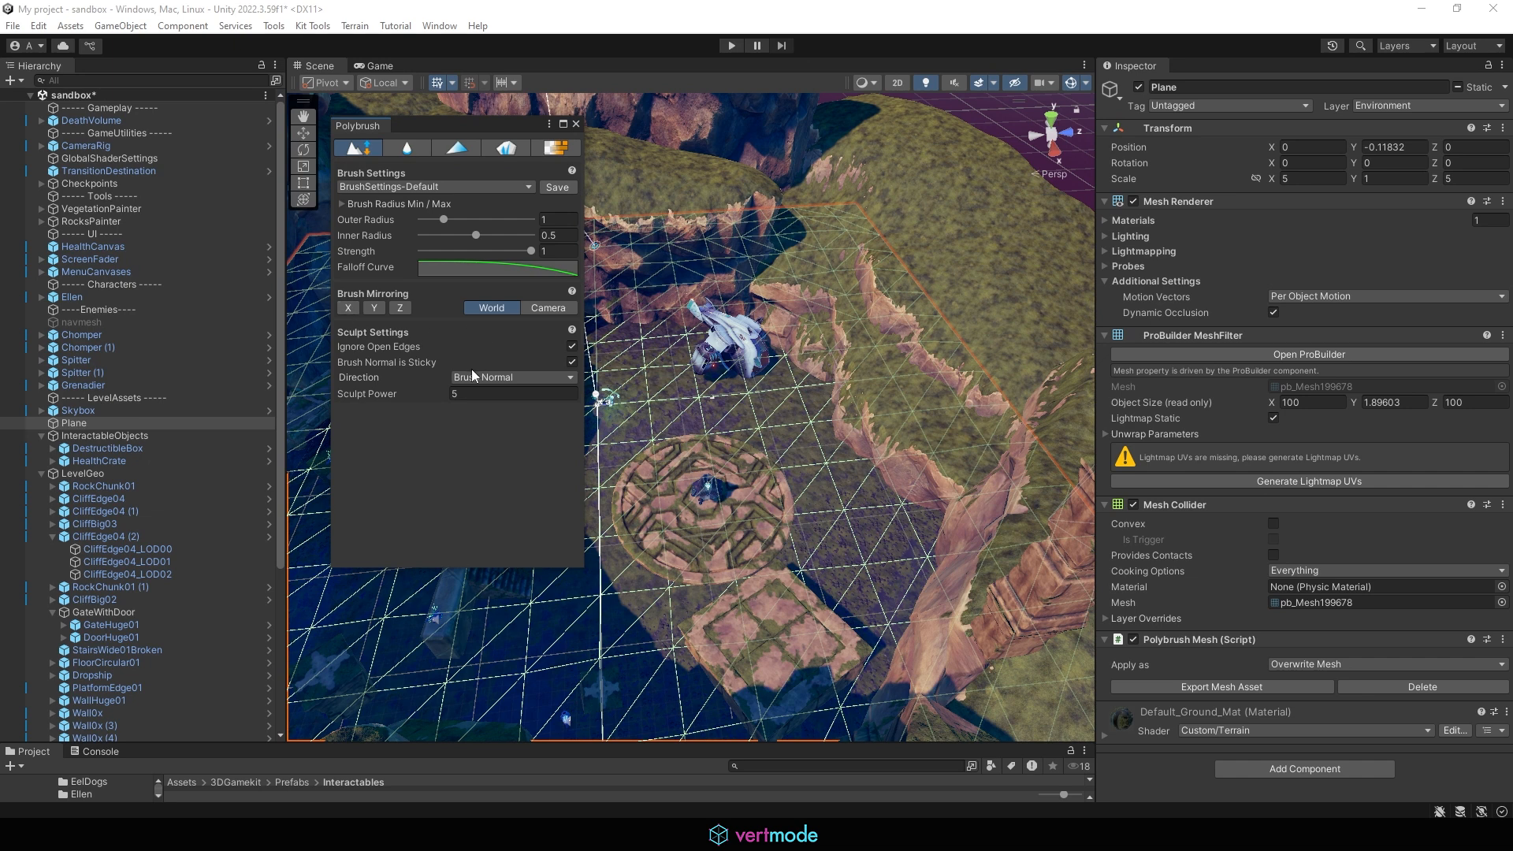
click(492, 379)
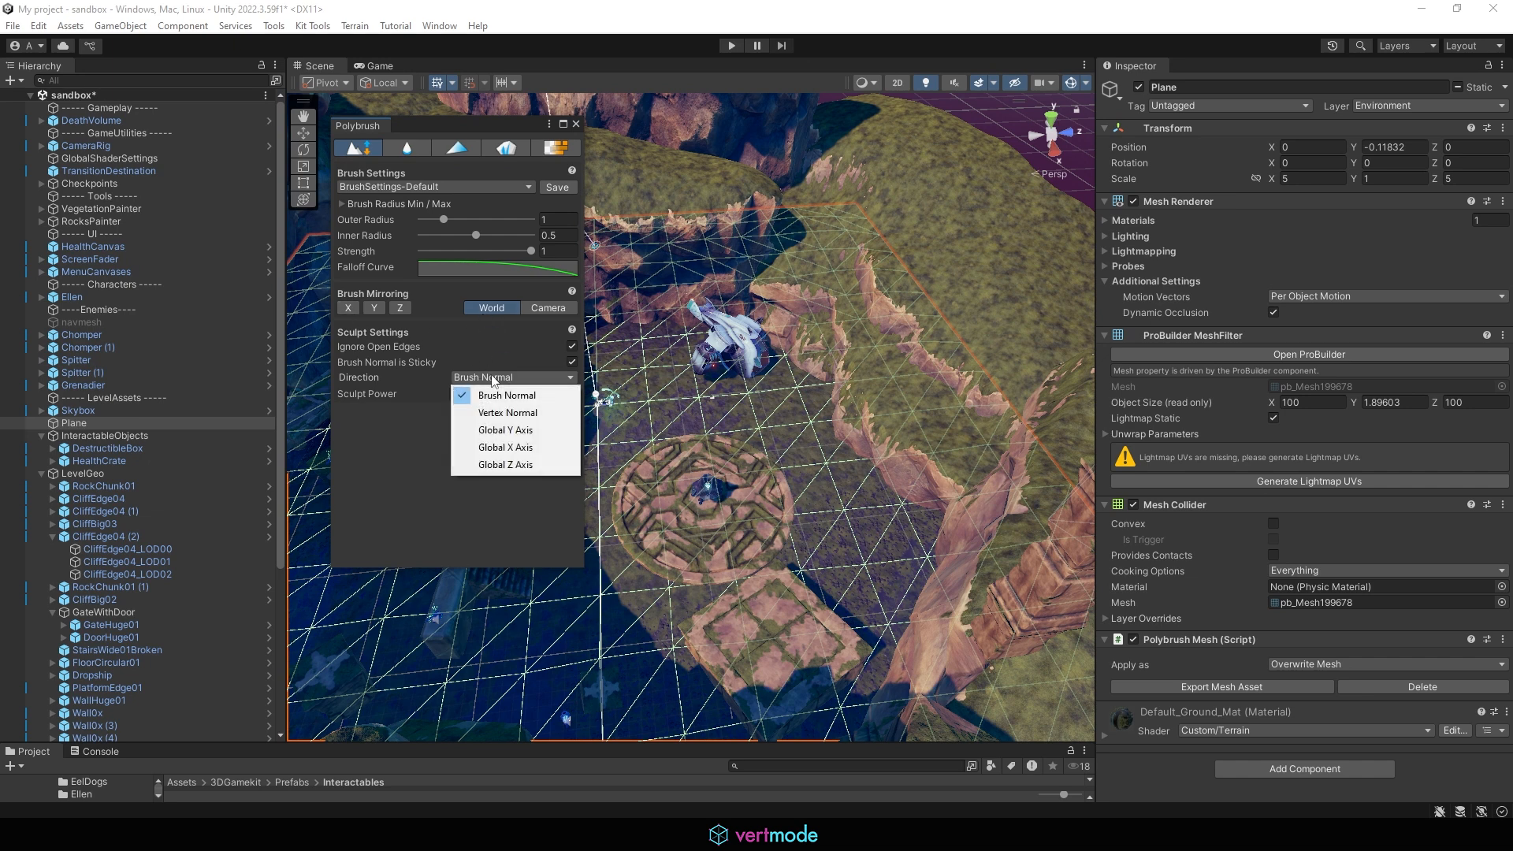
click(536, 431)
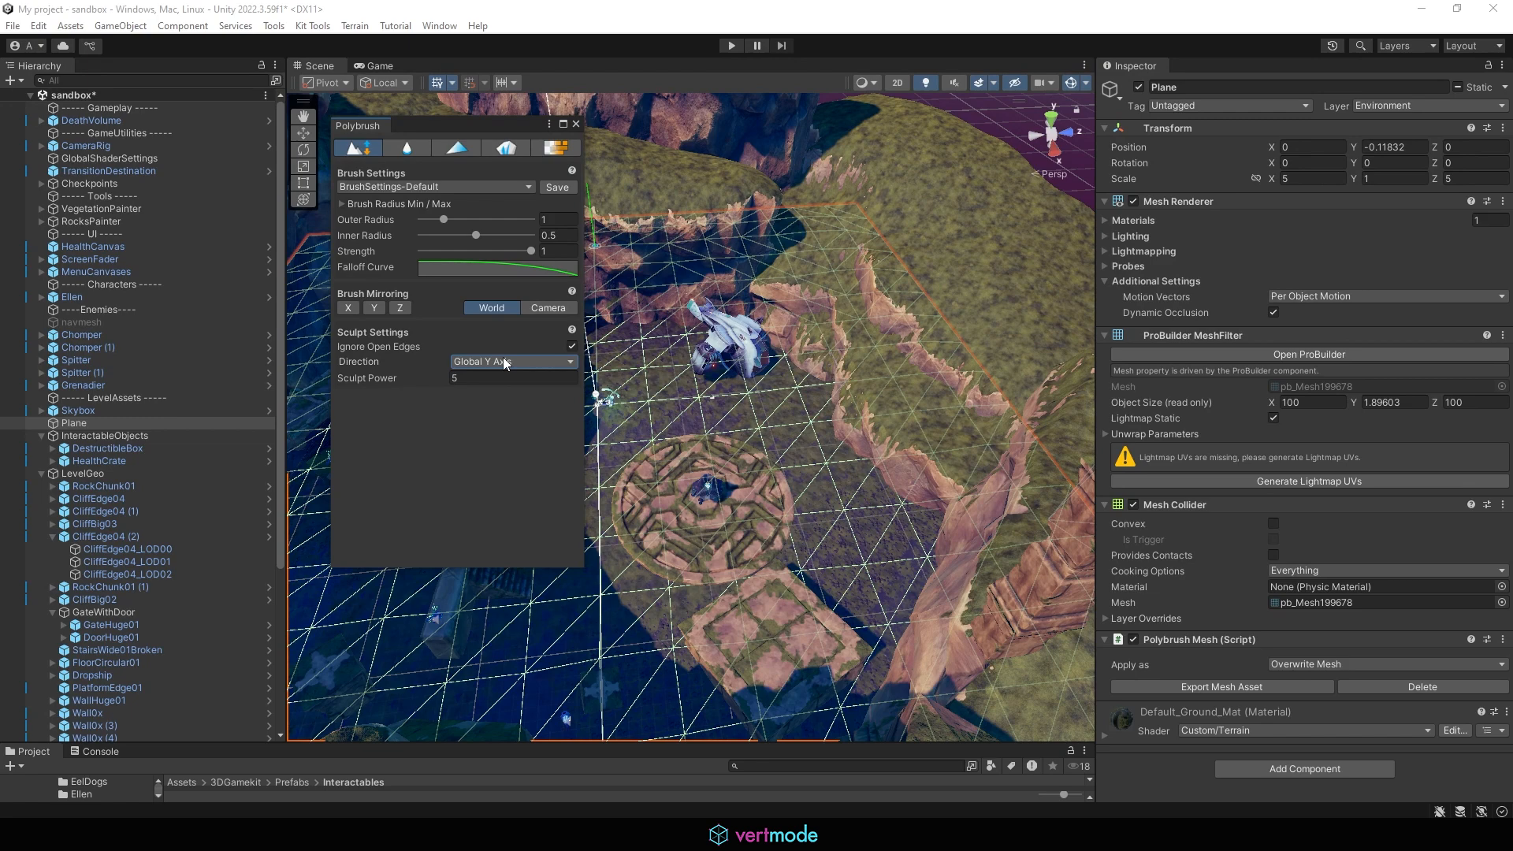
Step: Set the brush outer radius to about 3.55 and sculpt the plane's surface around the crashed ship
scroll(763, 371, up, 3)
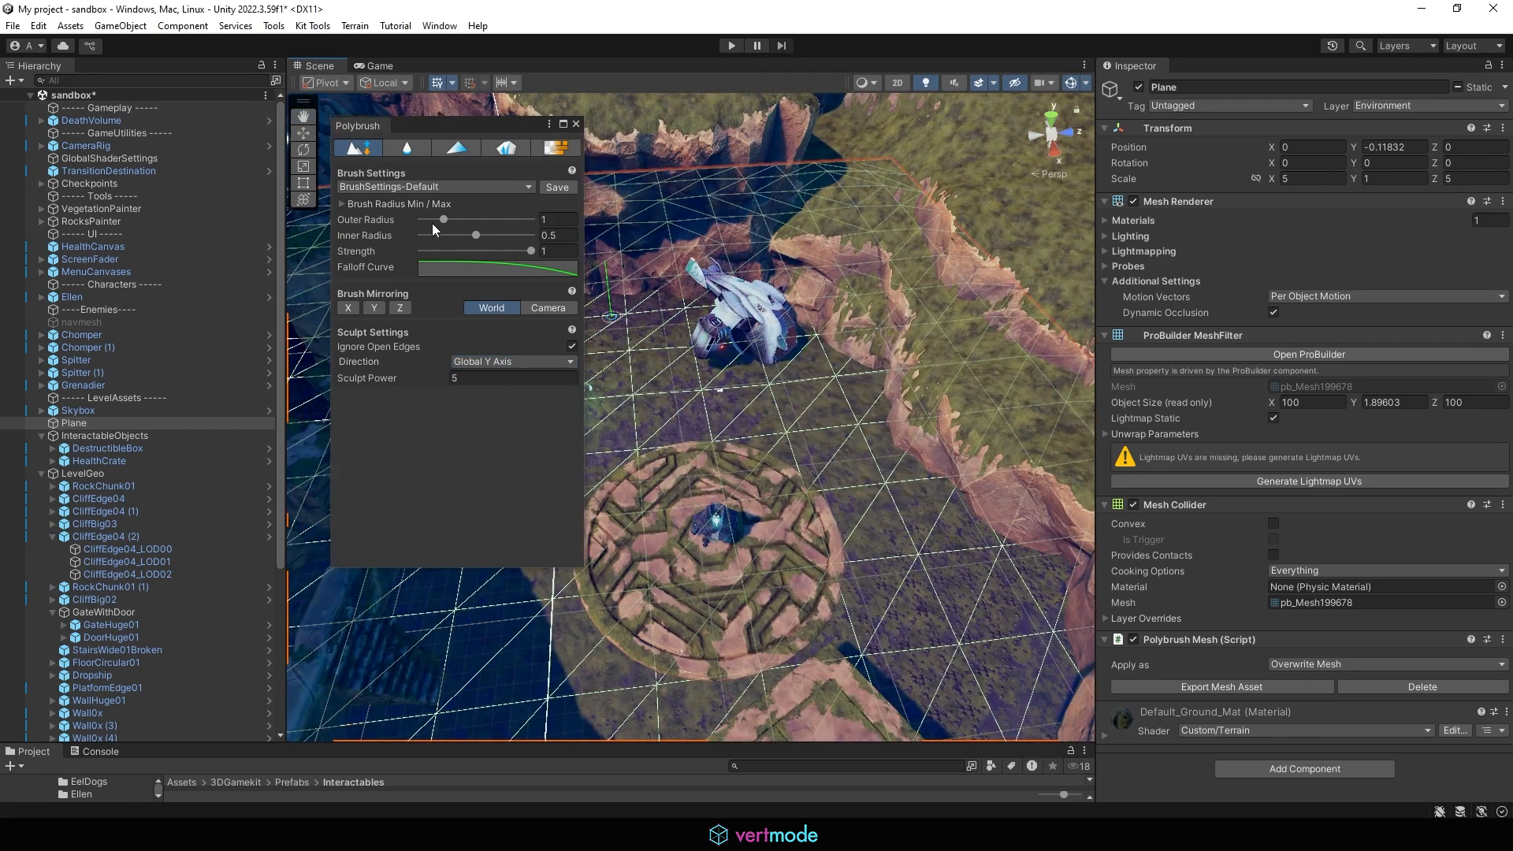
mouse_move(443, 220)
mouse_down()
mouse_move(507, 234)
mouse_move(504, 219)
mouse_up()
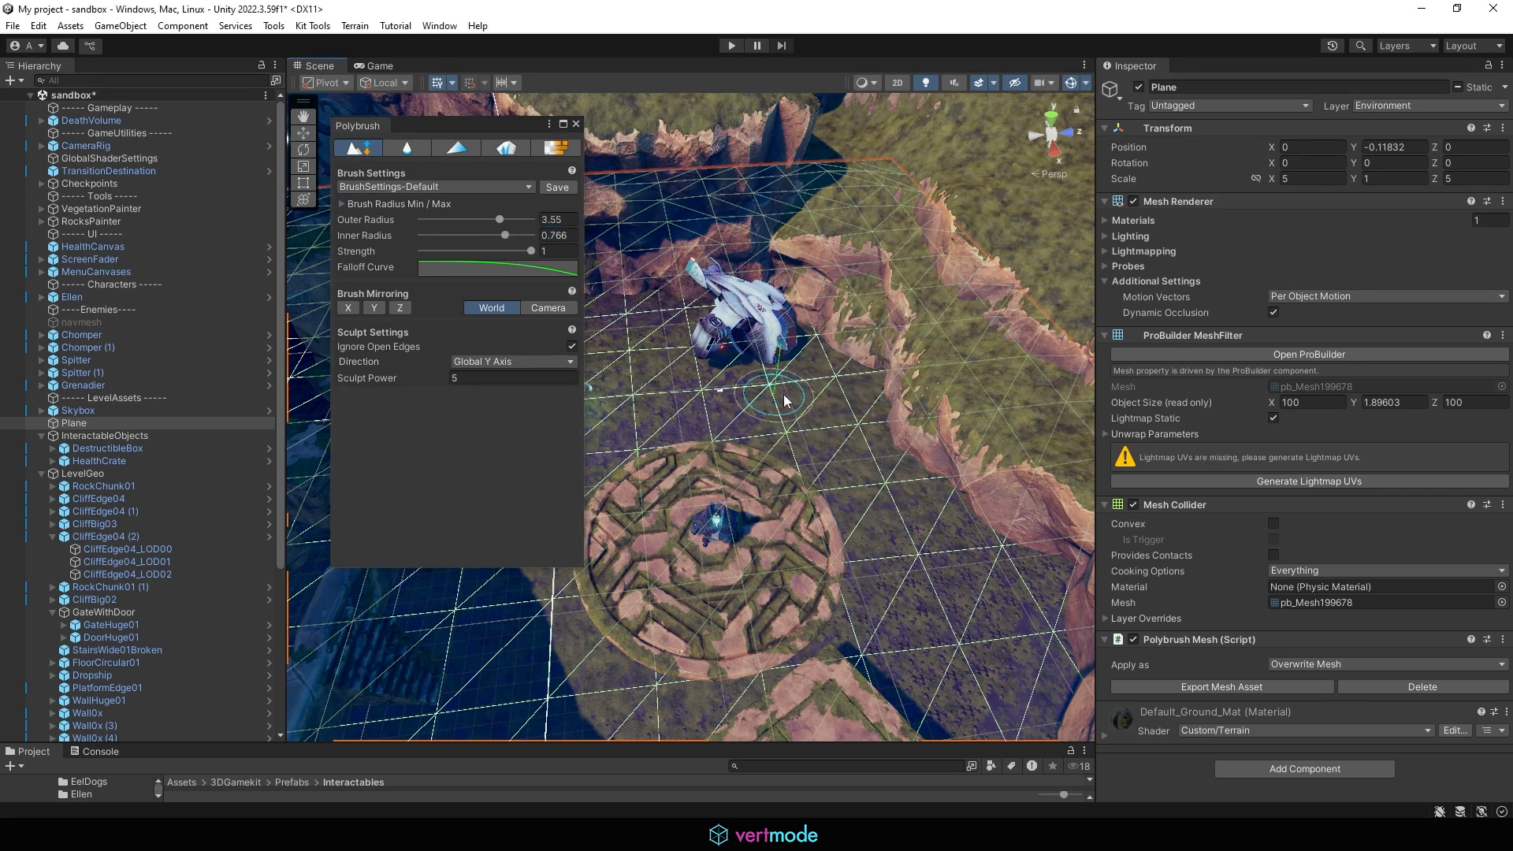
alt+drag(796, 395, 651, 361)
scroll(662, 358, up, 4)
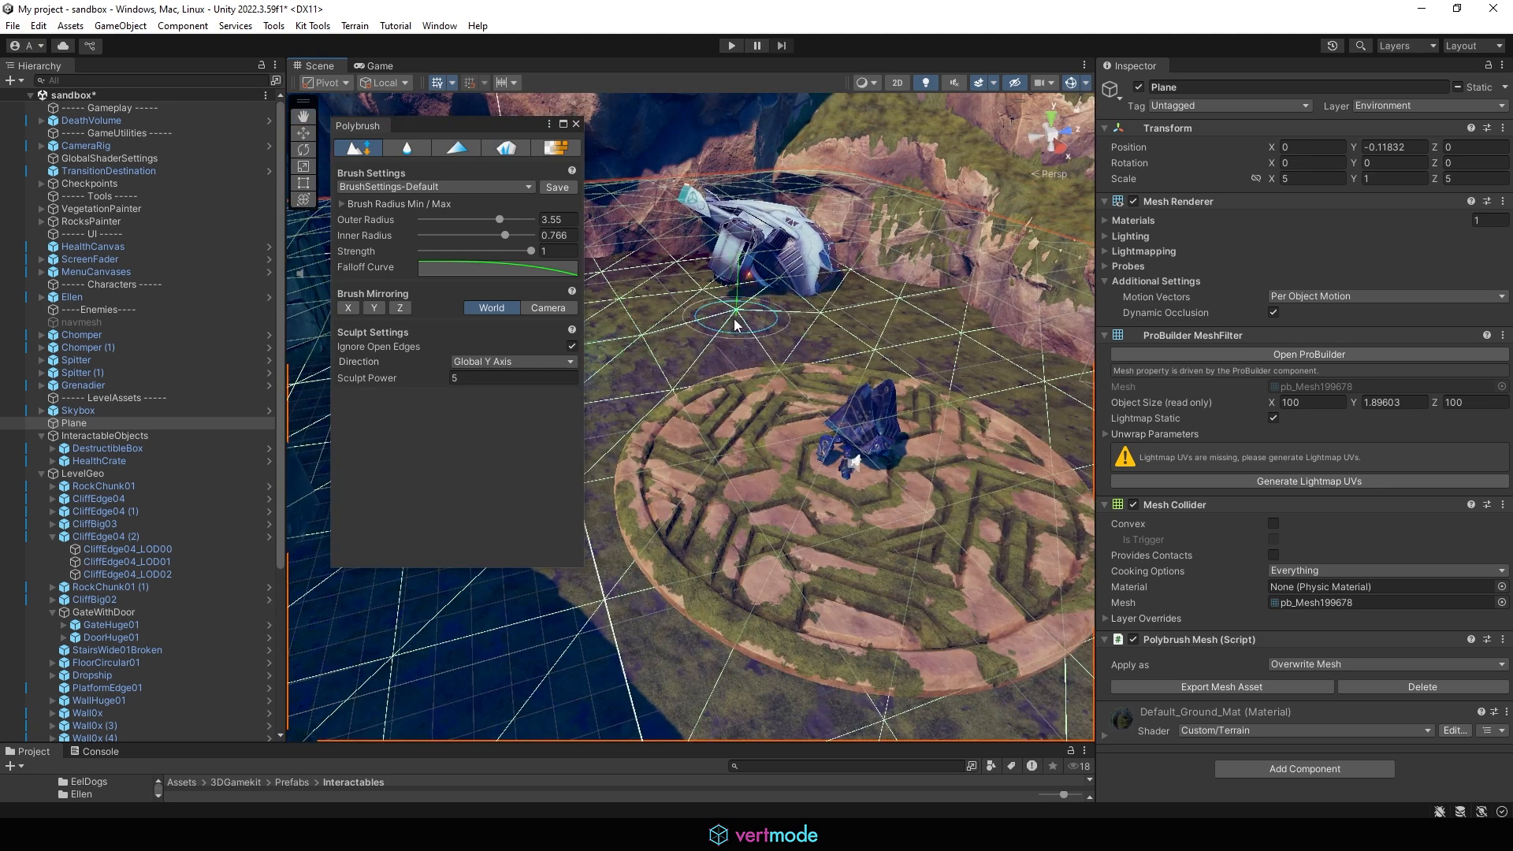
alt+drag(740, 323, 777, 314)
scroll(778, 315, up, 4)
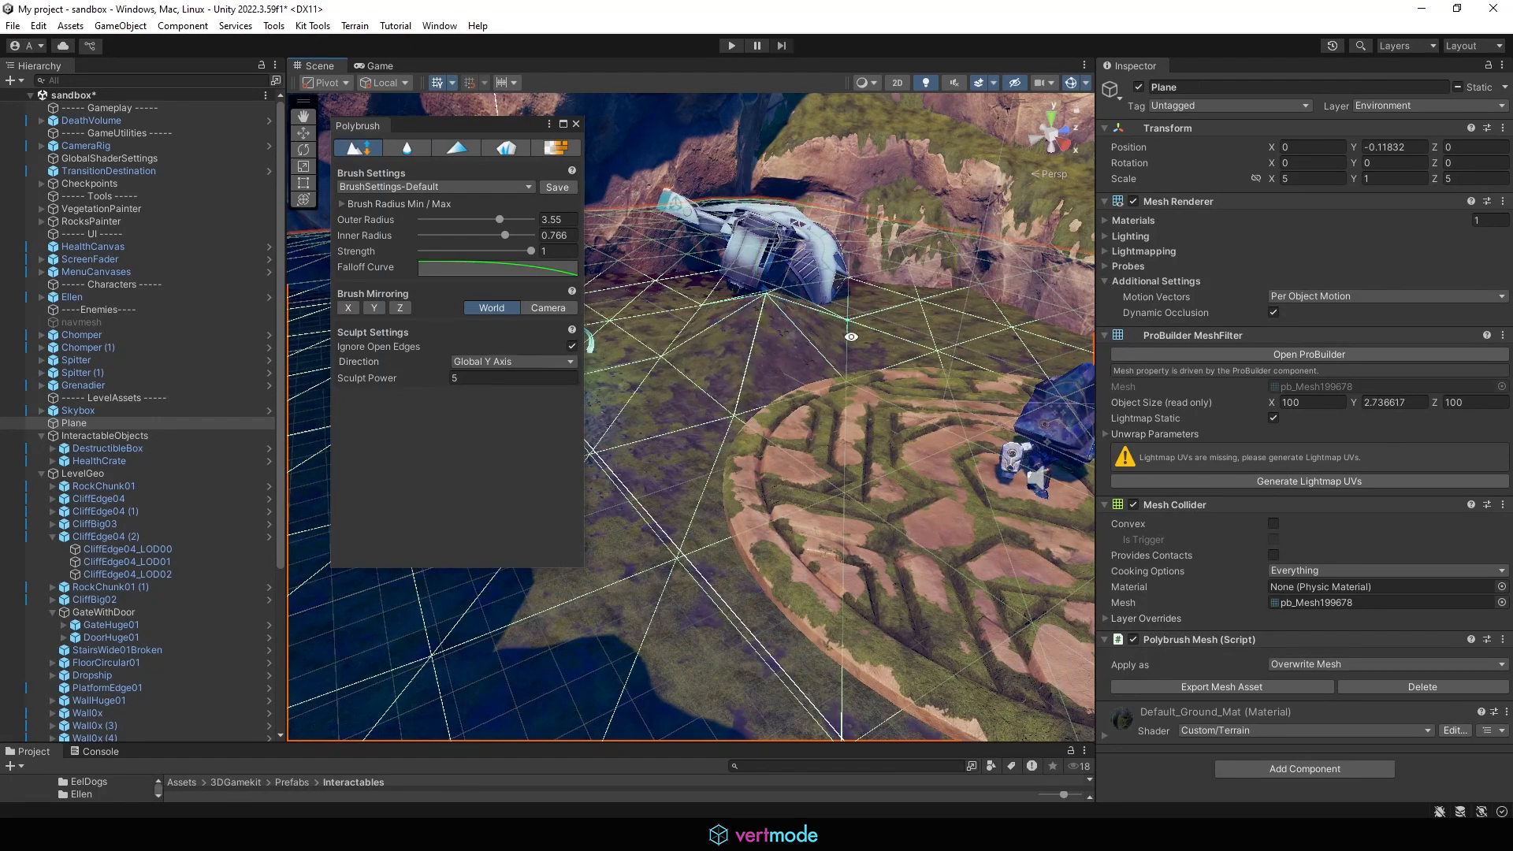
mouse_move(851, 336)
alt+mouse_down()
mouse_move(783, 422)
mouse_move(837, 380)
mouse_move(776, 356)
alt+mouse_up()
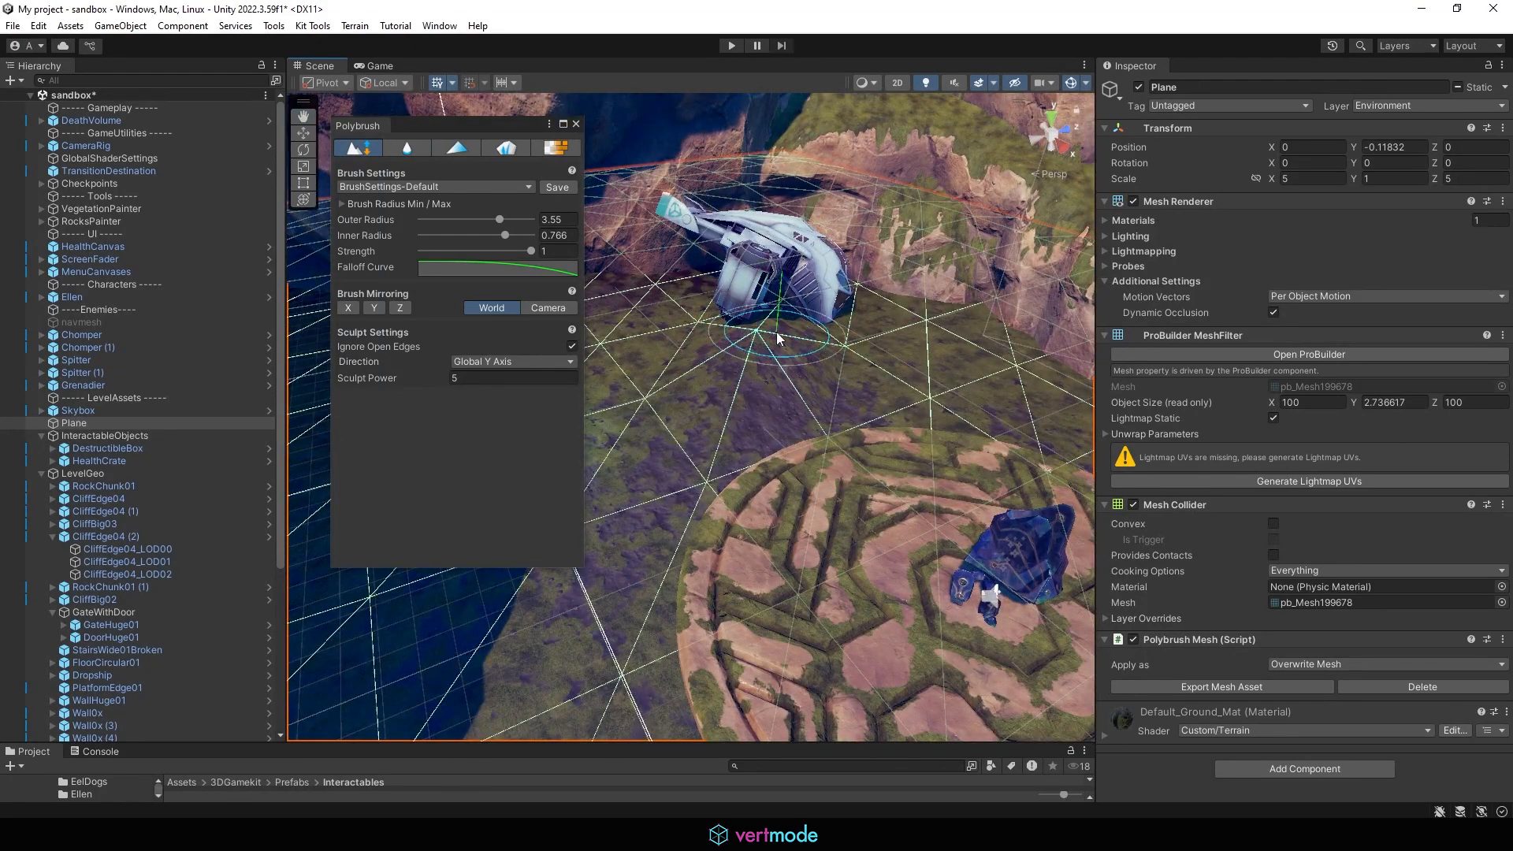
ctrl+drag(777, 334, 752, 359)
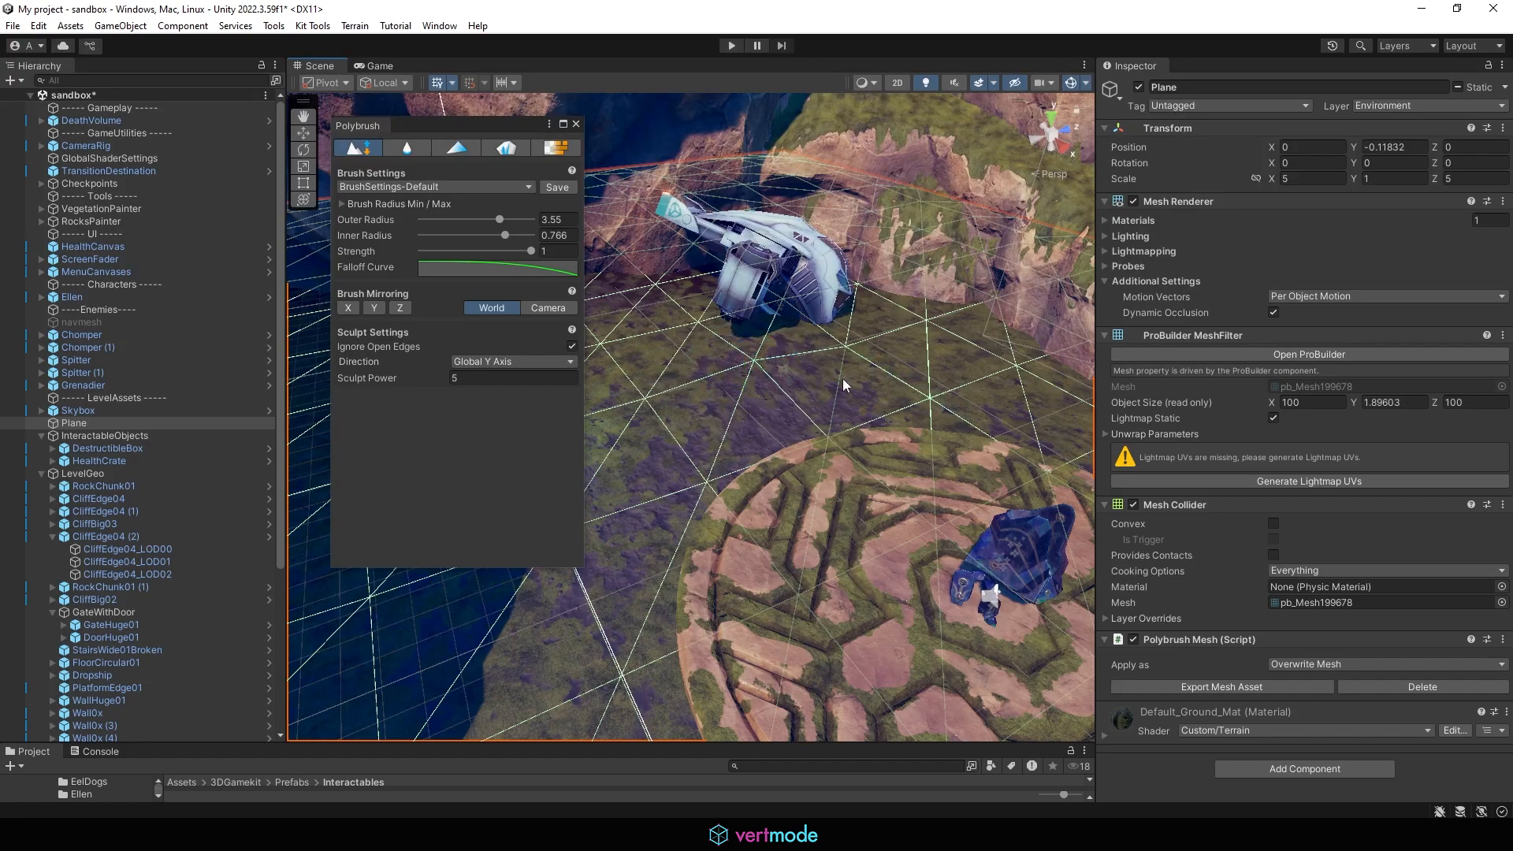
alt+drag(843, 386, 740, 361)
middle_drag(740, 362, 935, 428)
alt+drag(936, 428, 759, 410)
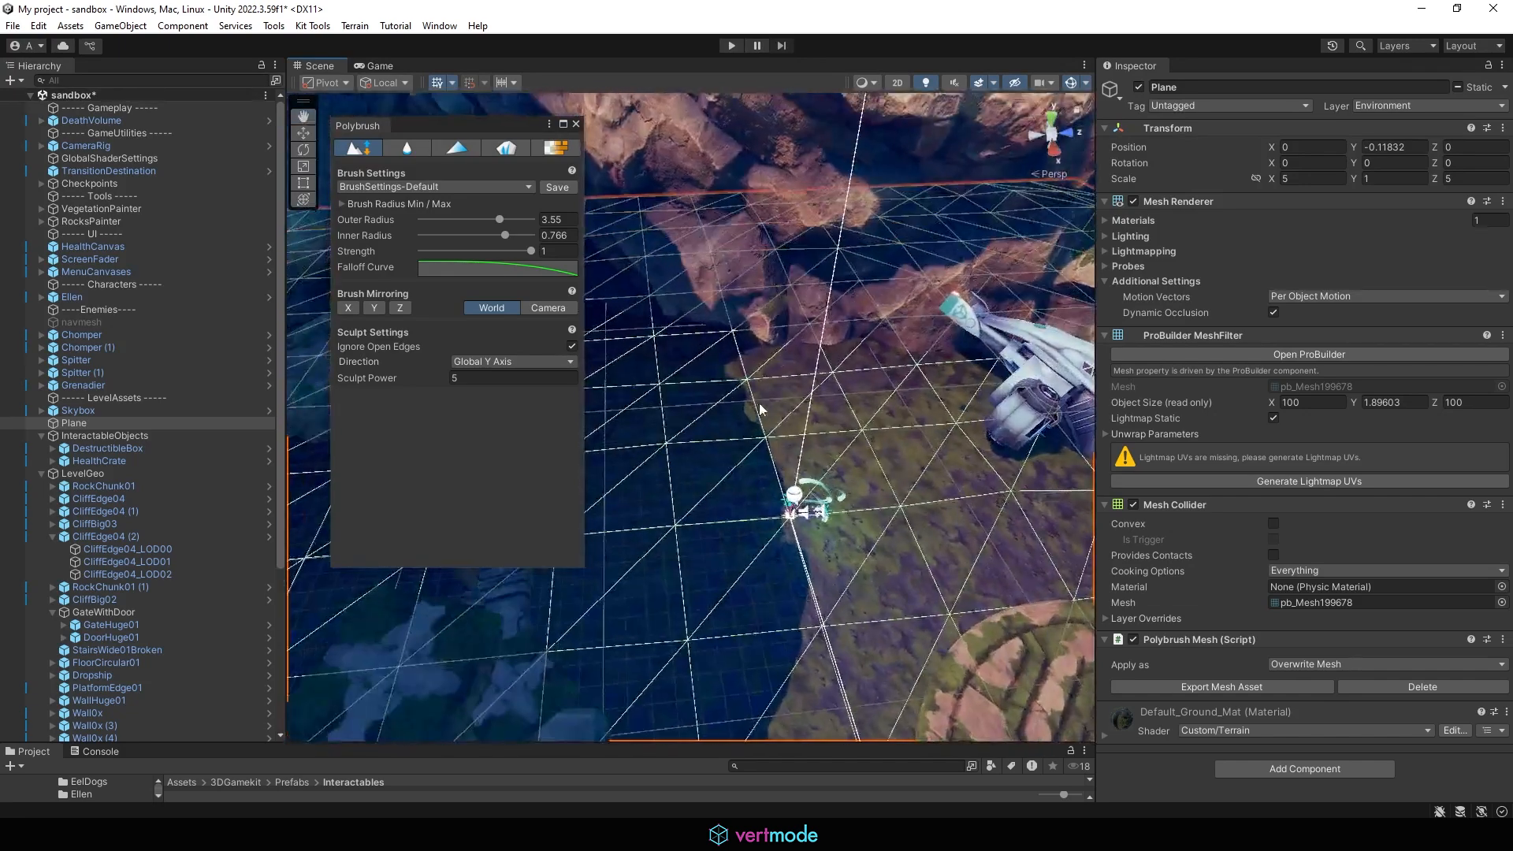
Step: Widen the brush to an outer radius of about 4.93 and inner radius 1, then raise the ground beside the ship
drag(517, 222, 529, 224)
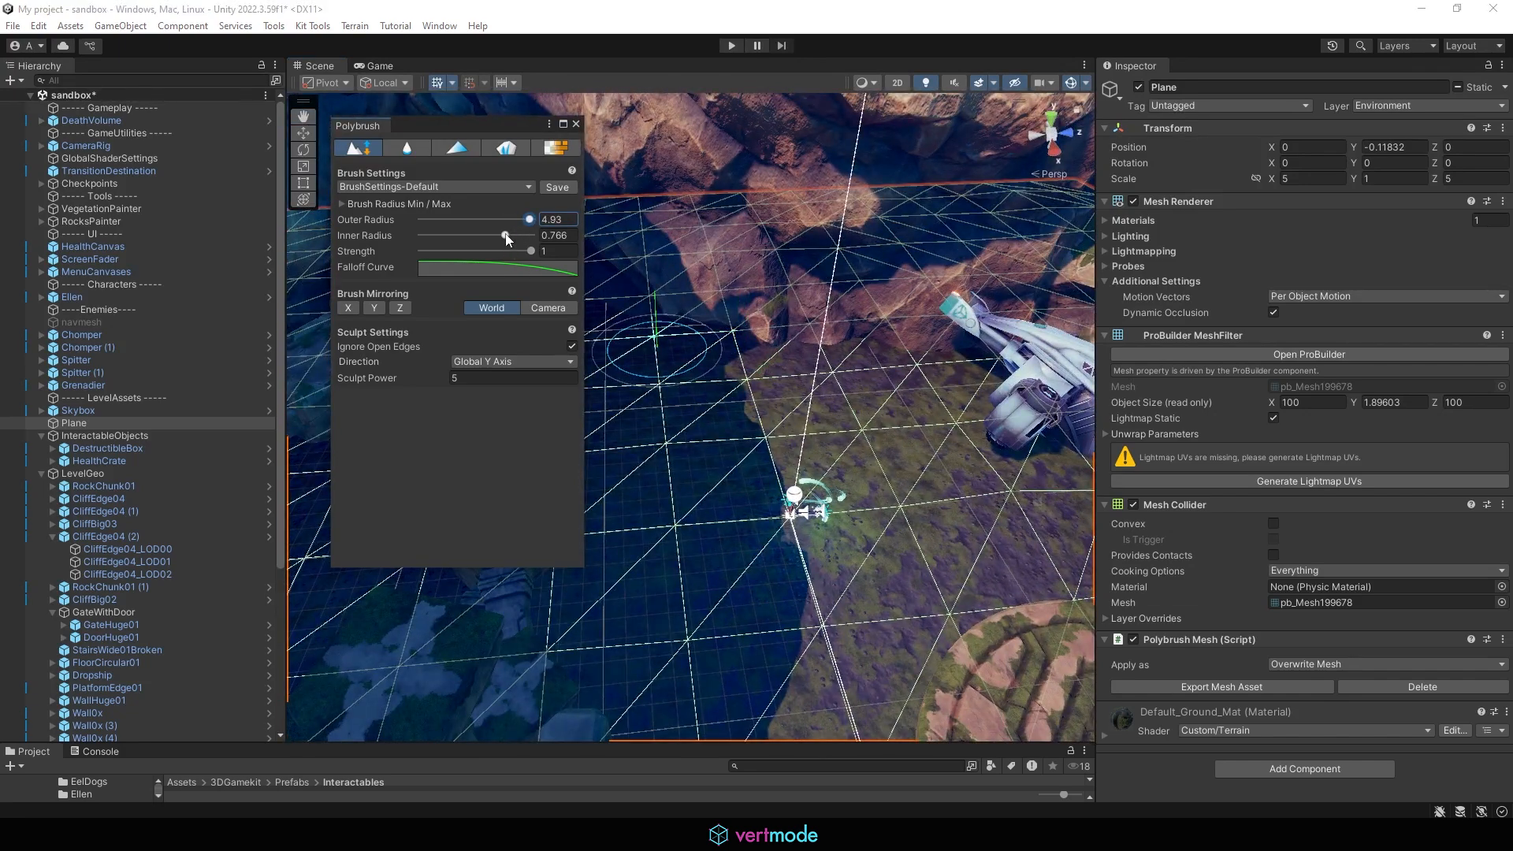
middle_drag(712, 368, 834, 374)
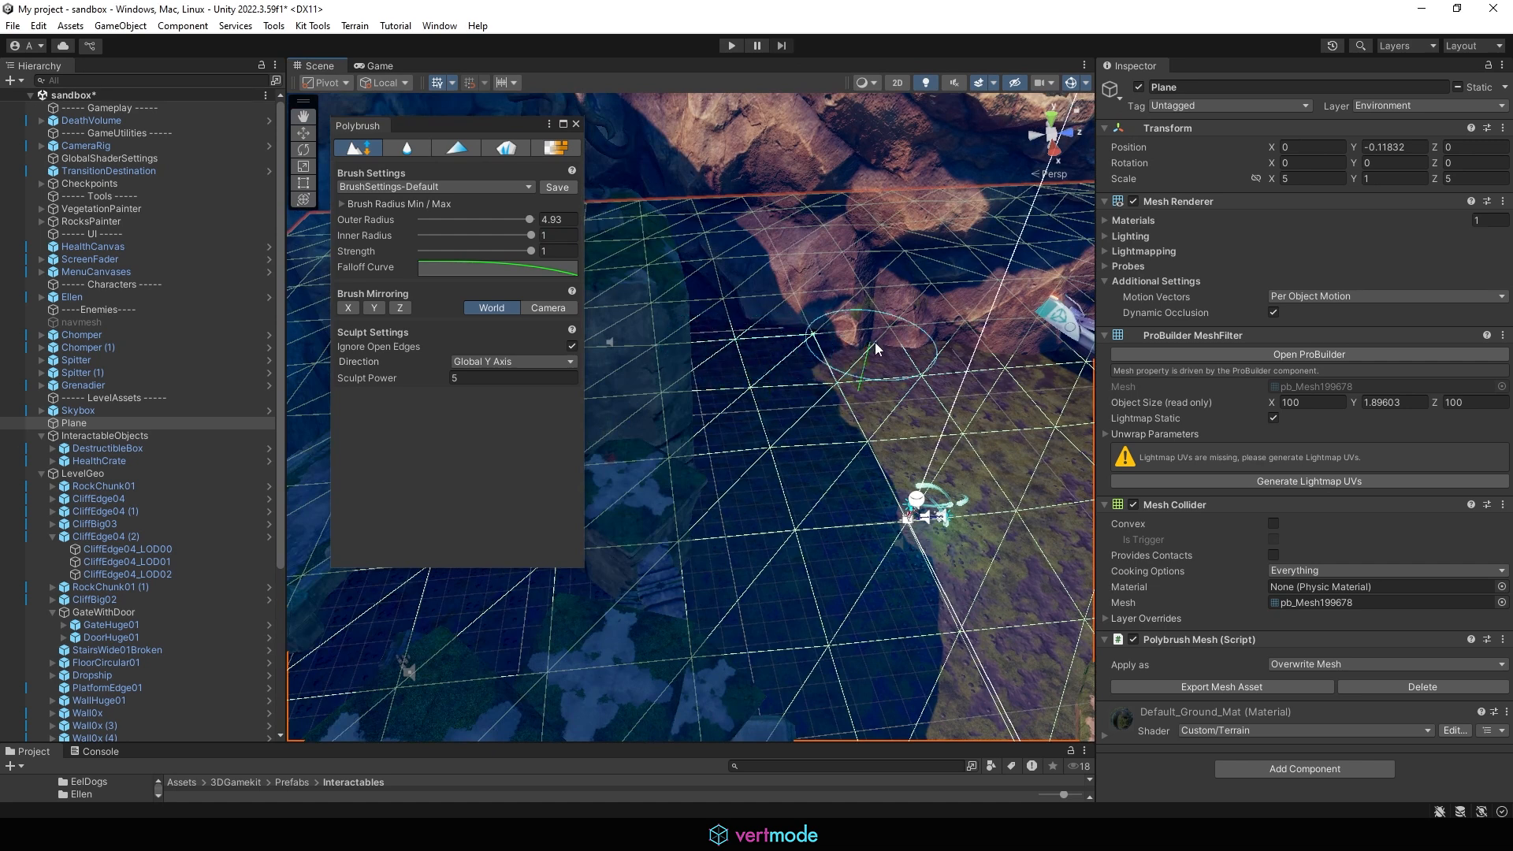
ctrl+drag(812, 328, 842, 378)
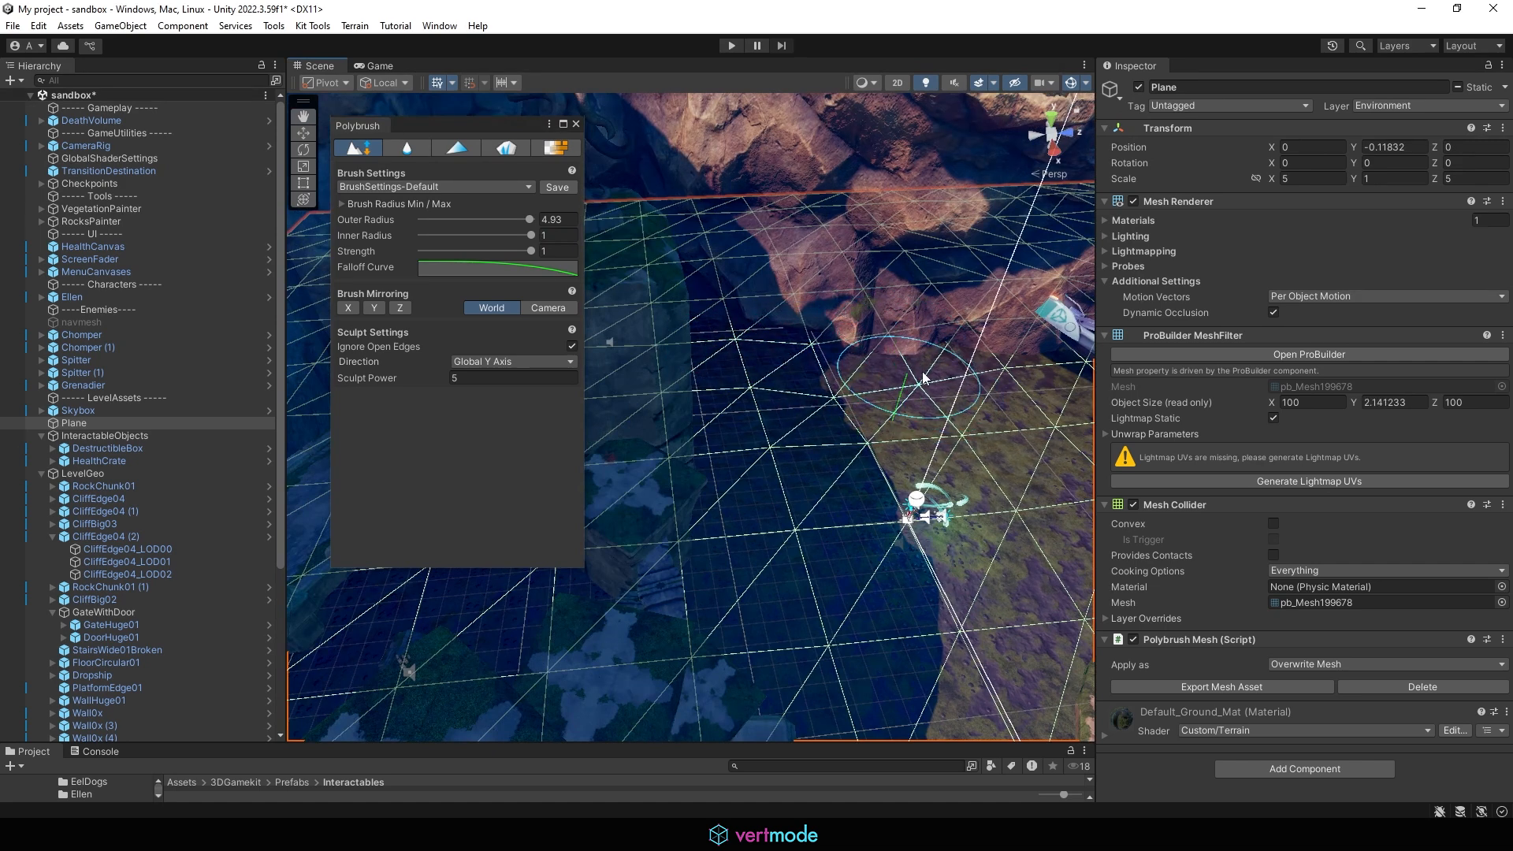
mouse_move(1003, 378)
ctrl+mouse_down()
mouse_move(963, 331)
mouse_move(935, 429)
mouse_move(1018, 404)
ctrl+mouse_up()
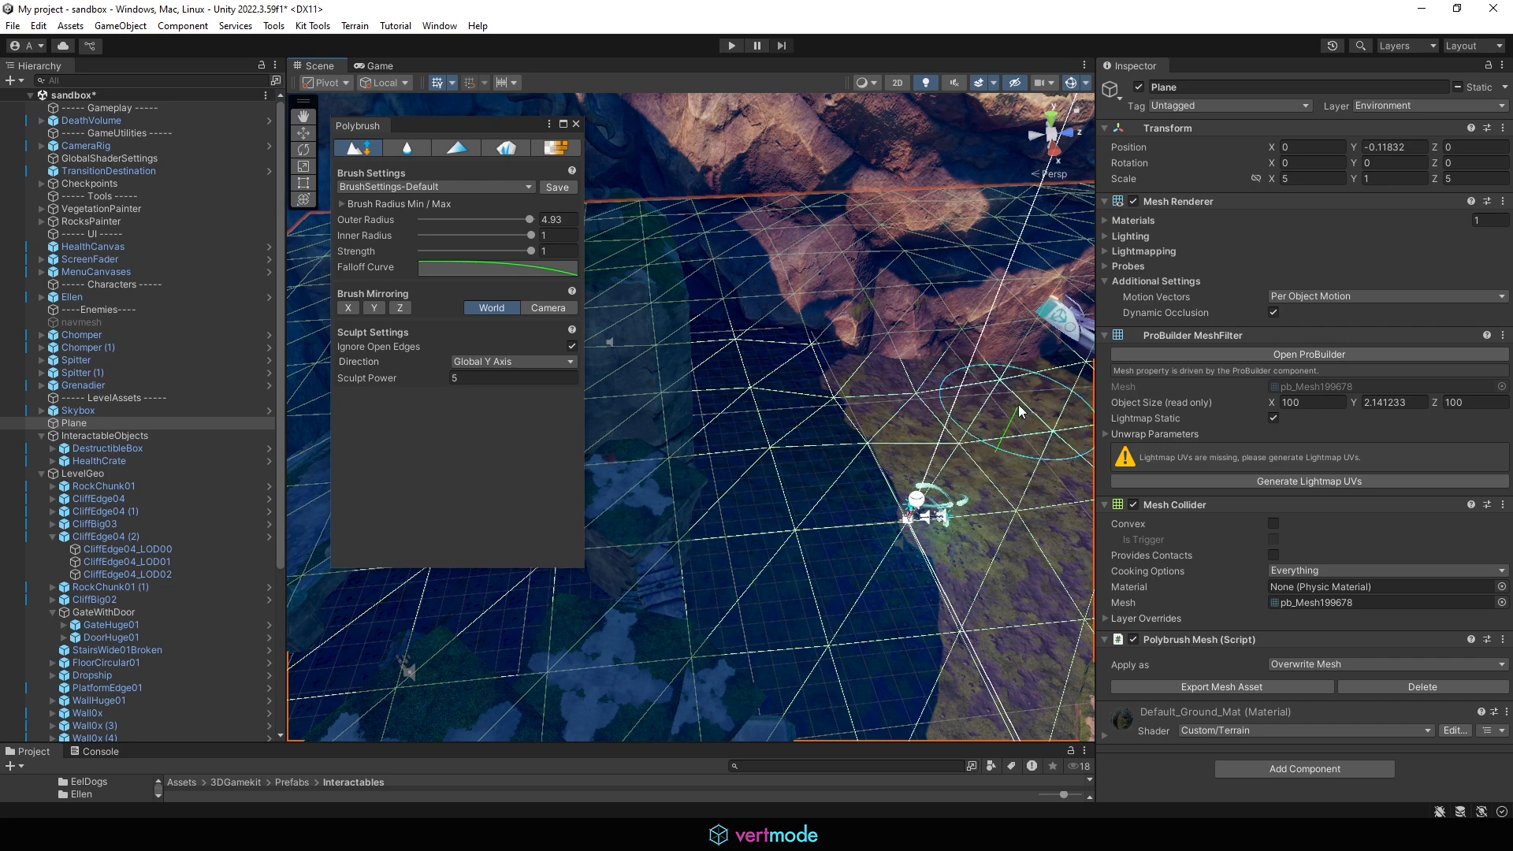
middle_drag(1016, 403, 773, 357)
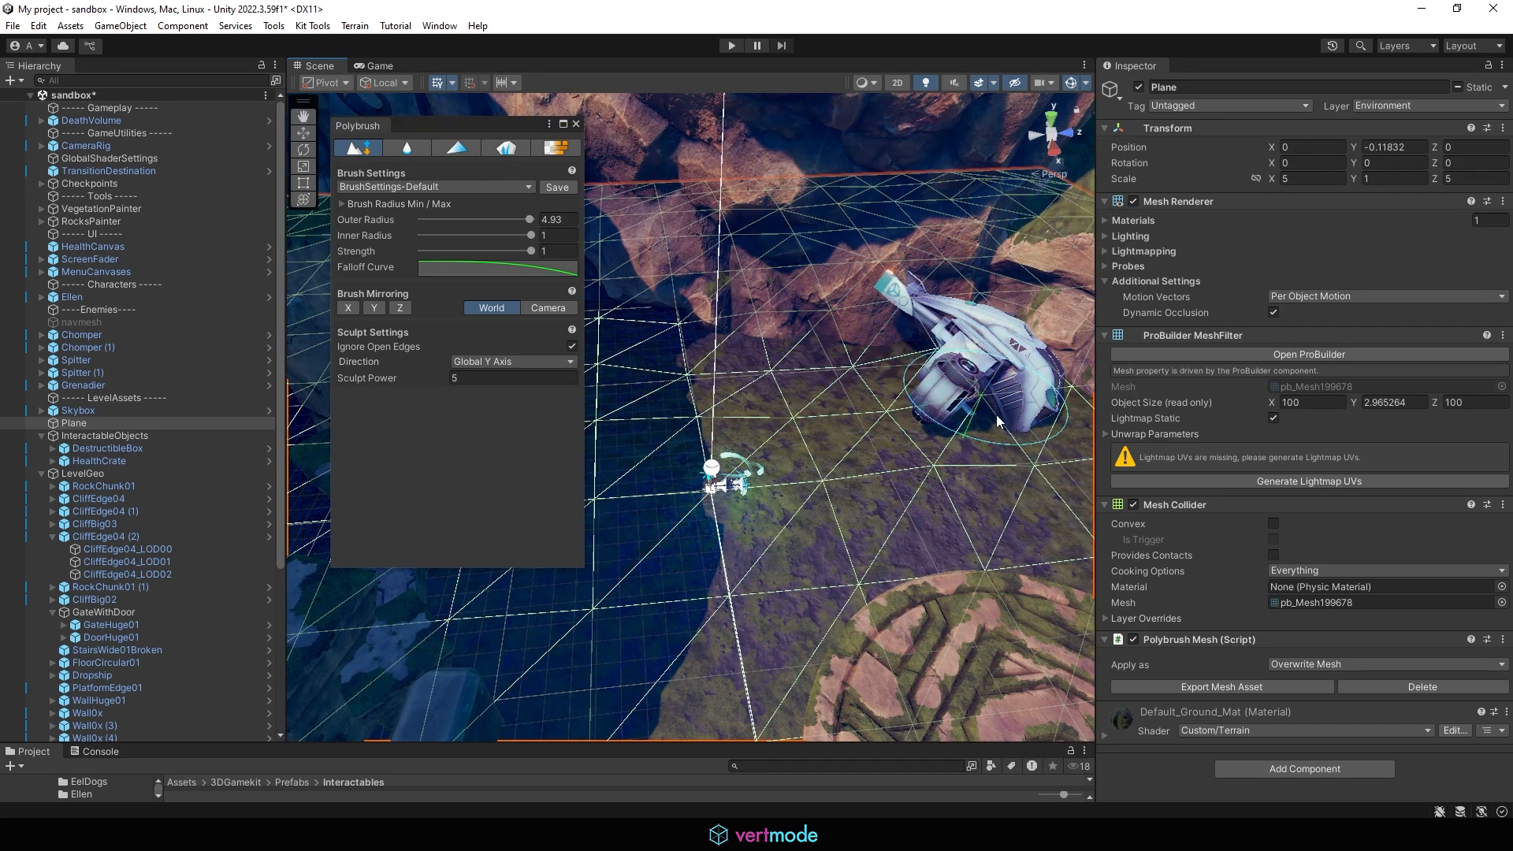
mouse_move(977, 402)
ctrl+mouse_down()
mouse_move(891, 392)
mouse_move(904, 340)
mouse_move(904, 410)
ctrl+mouse_up()
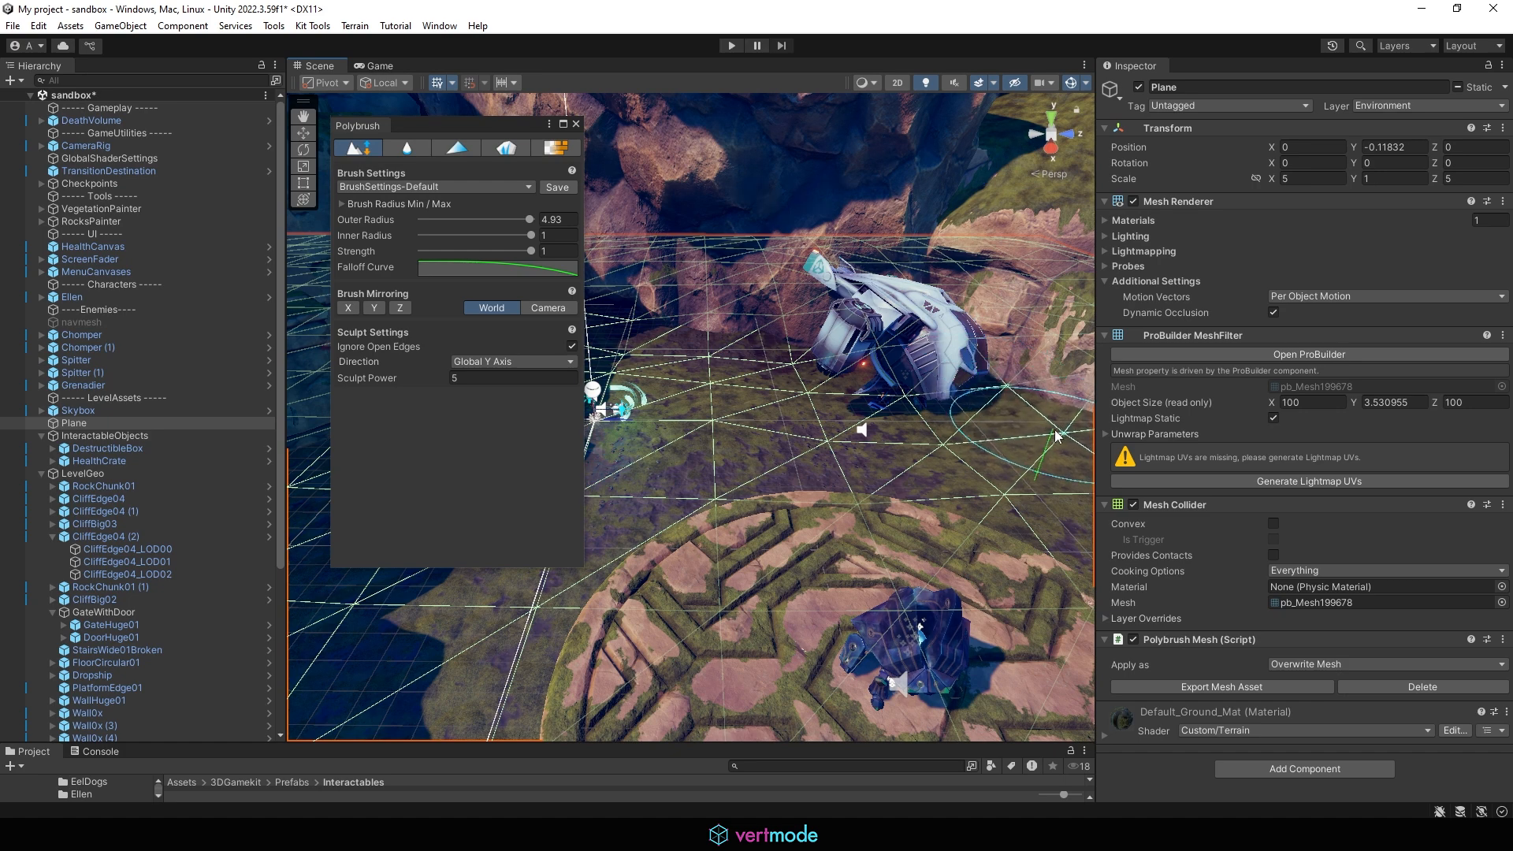
middle_drag(1071, 423, 952, 392)
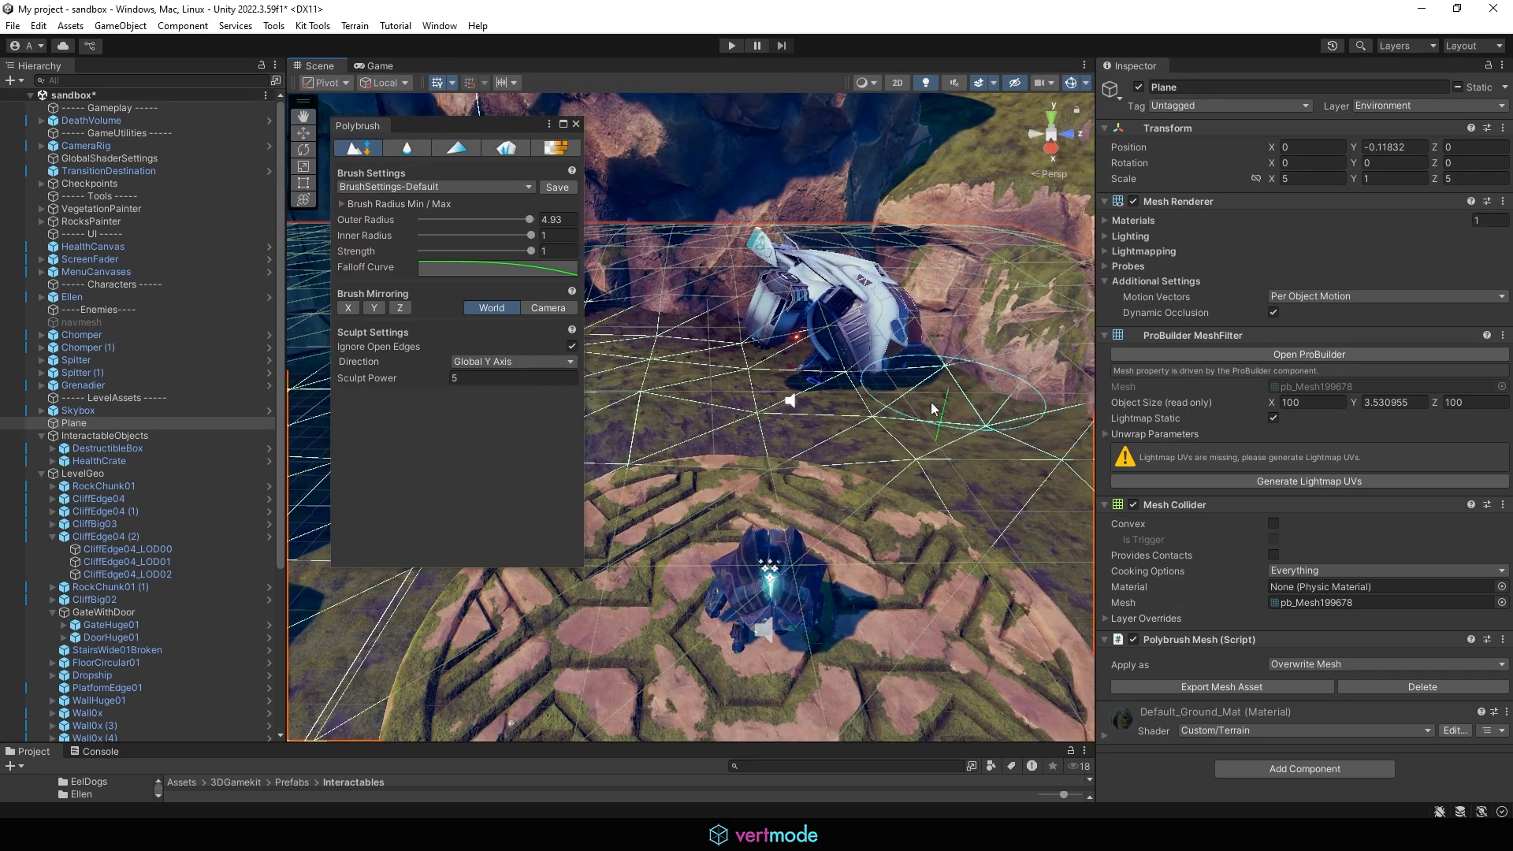
Step: Keep raising the plane's surface between the ship and the circular maze platform
click(838, 382)
alt+drag(836, 383, 886, 368)
mouse_move(781, 326)
mouse_down()
mouse_move(768, 317)
mouse_move(870, 345)
mouse_up()
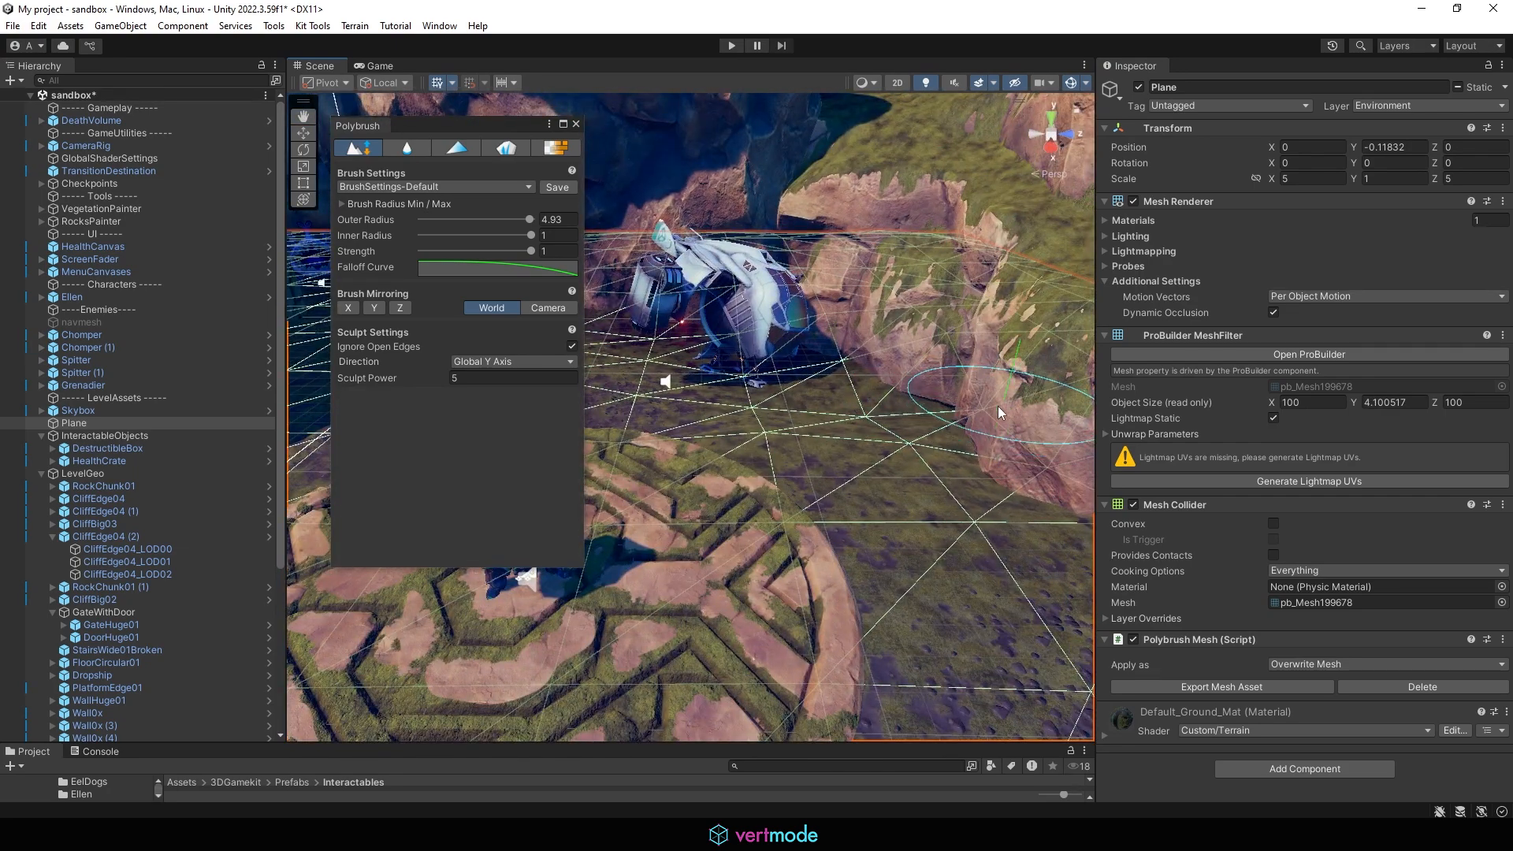
mouse_move(991, 393)
alt+mouse_down()
mouse_move(1001, 410)
mouse_move(1017, 398)
alt+mouse_up()
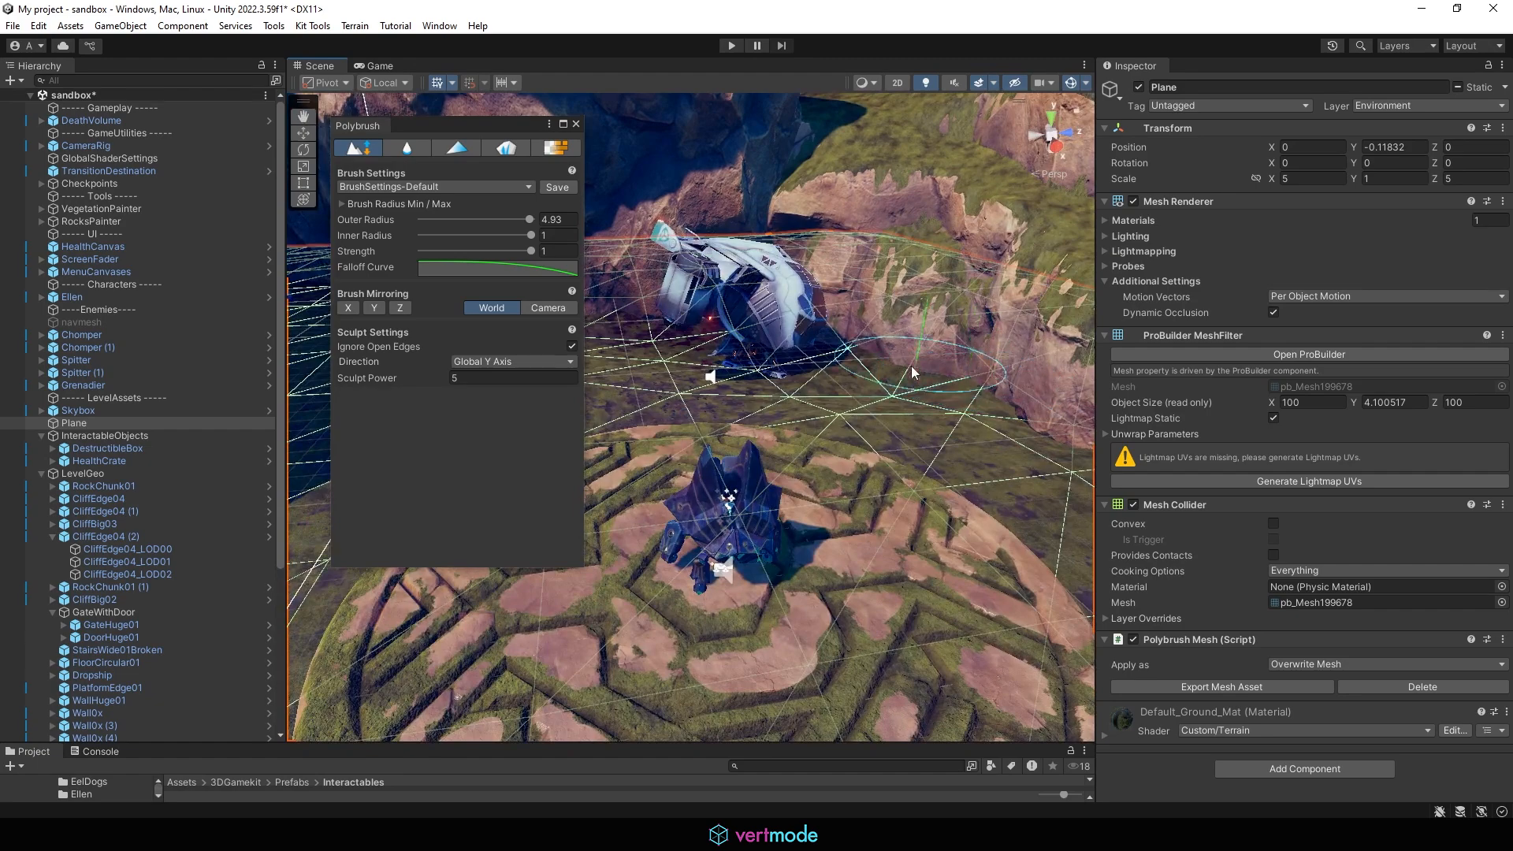
mouse_move(890, 380)
alt+mouse_down()
mouse_move(819, 409)
mouse_move(776, 391)
alt+mouse_up()
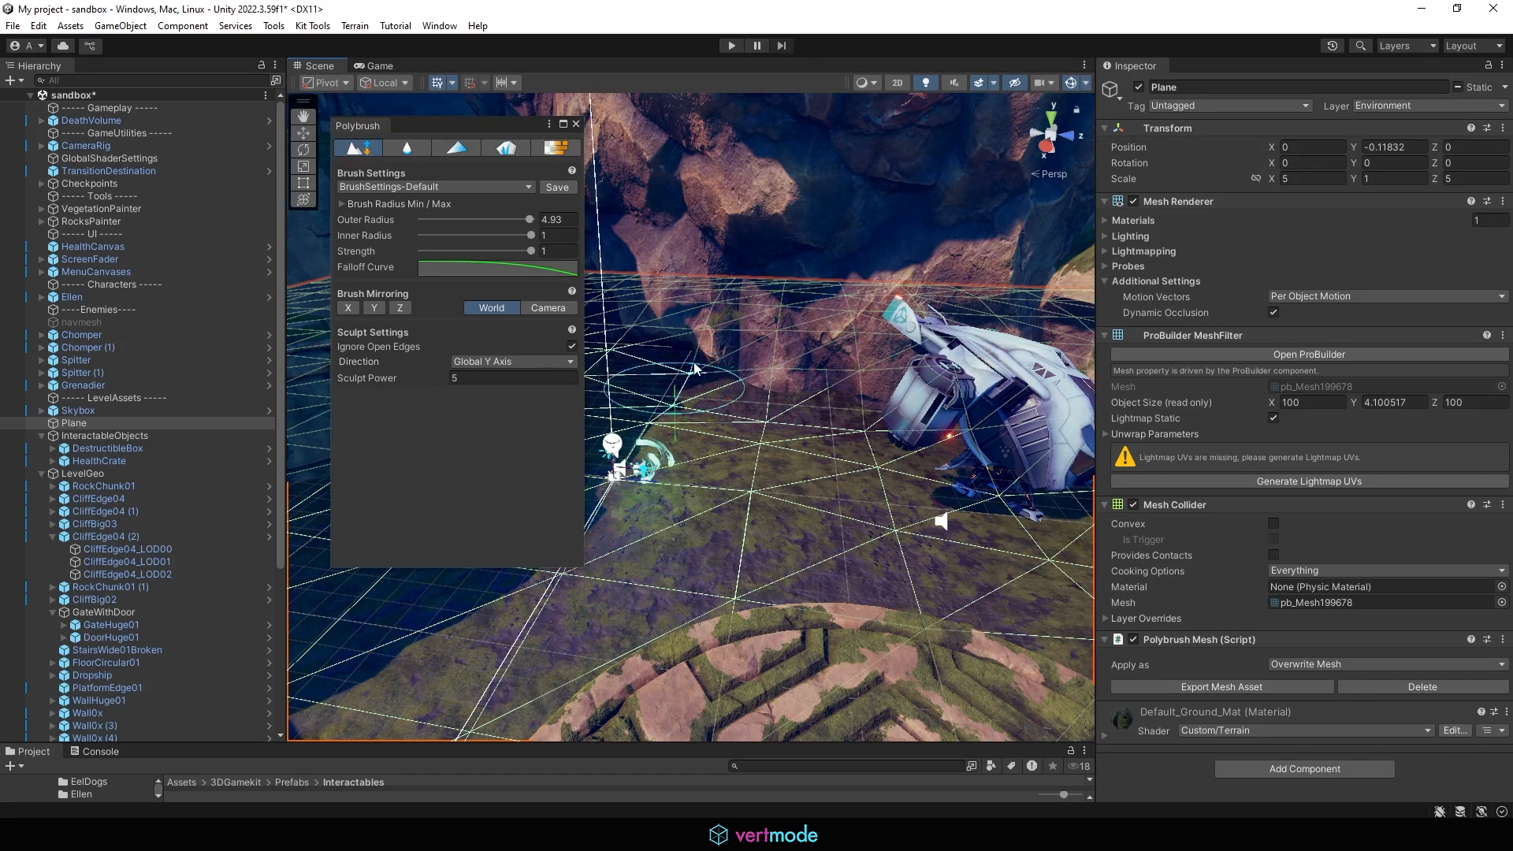
mouse_move(709, 376)
alt+mouse_down()
mouse_move(902, 421)
mouse_move(685, 392)
alt+mouse_up()
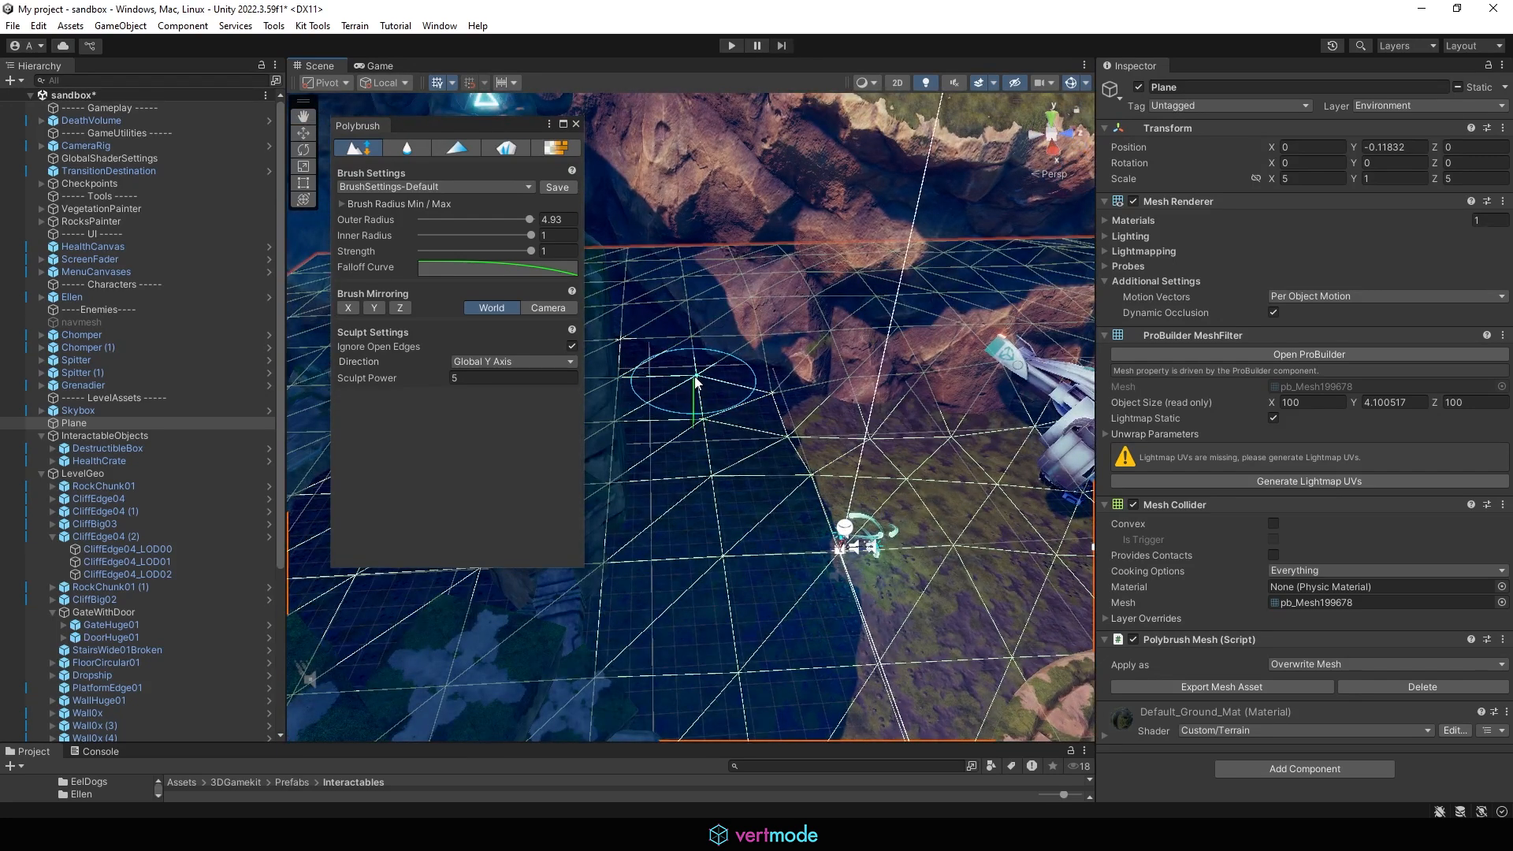
Step: Sculpt the plane's surface upward along the cliff edge beyond the crashed ship with the same brush
scroll(695, 381, up, 4)
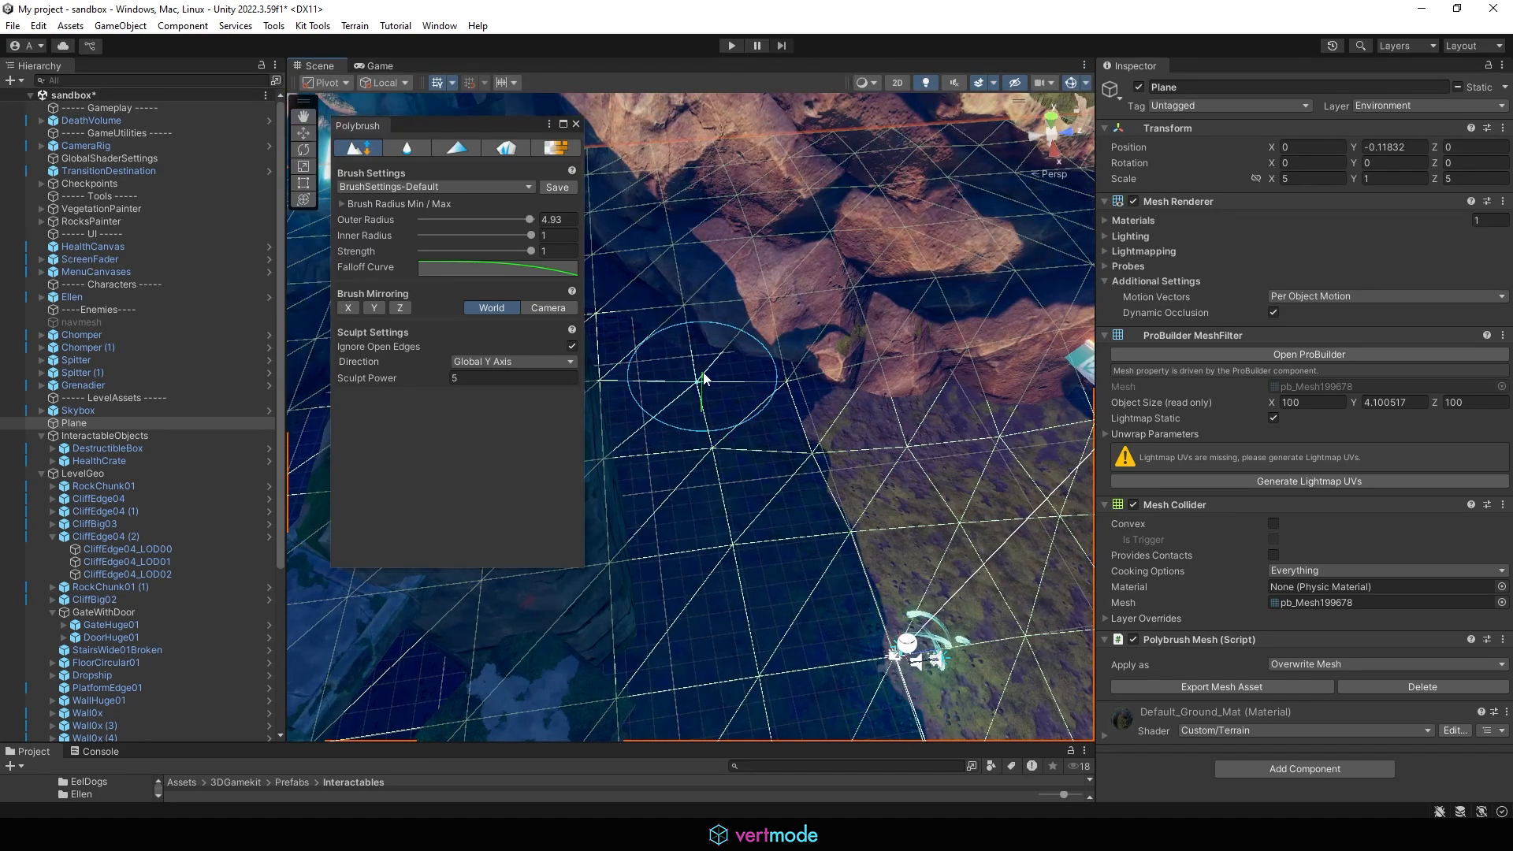
mouse_move(763, 312)
mouse_down()
mouse_move(780, 295)
mouse_move(770, 339)
mouse_move(700, 318)
mouse_move(865, 445)
mouse_move(733, 543)
mouse_move(800, 449)
mouse_move(800, 610)
mouse_up()
mouse_move(801, 542)
alt+mouse_down()
mouse_move(731, 468)
mouse_move(746, 560)
alt+mouse_up()
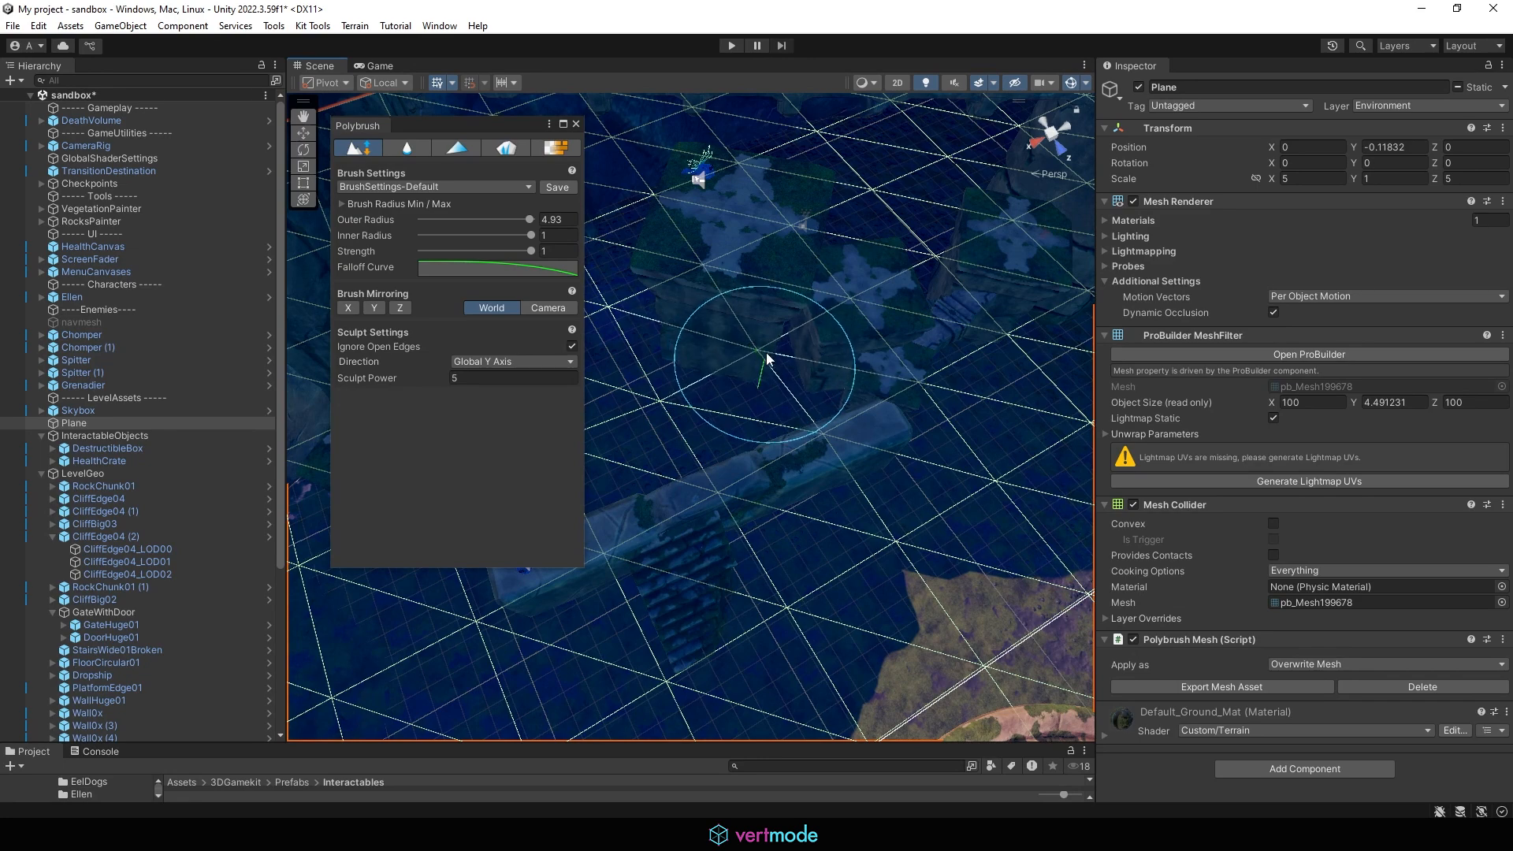
mouse_move(671, 375)
alt+mouse_down()
mouse_move(756, 362)
mouse_move(726, 395)
mouse_move(675, 328)
alt+mouse_up()
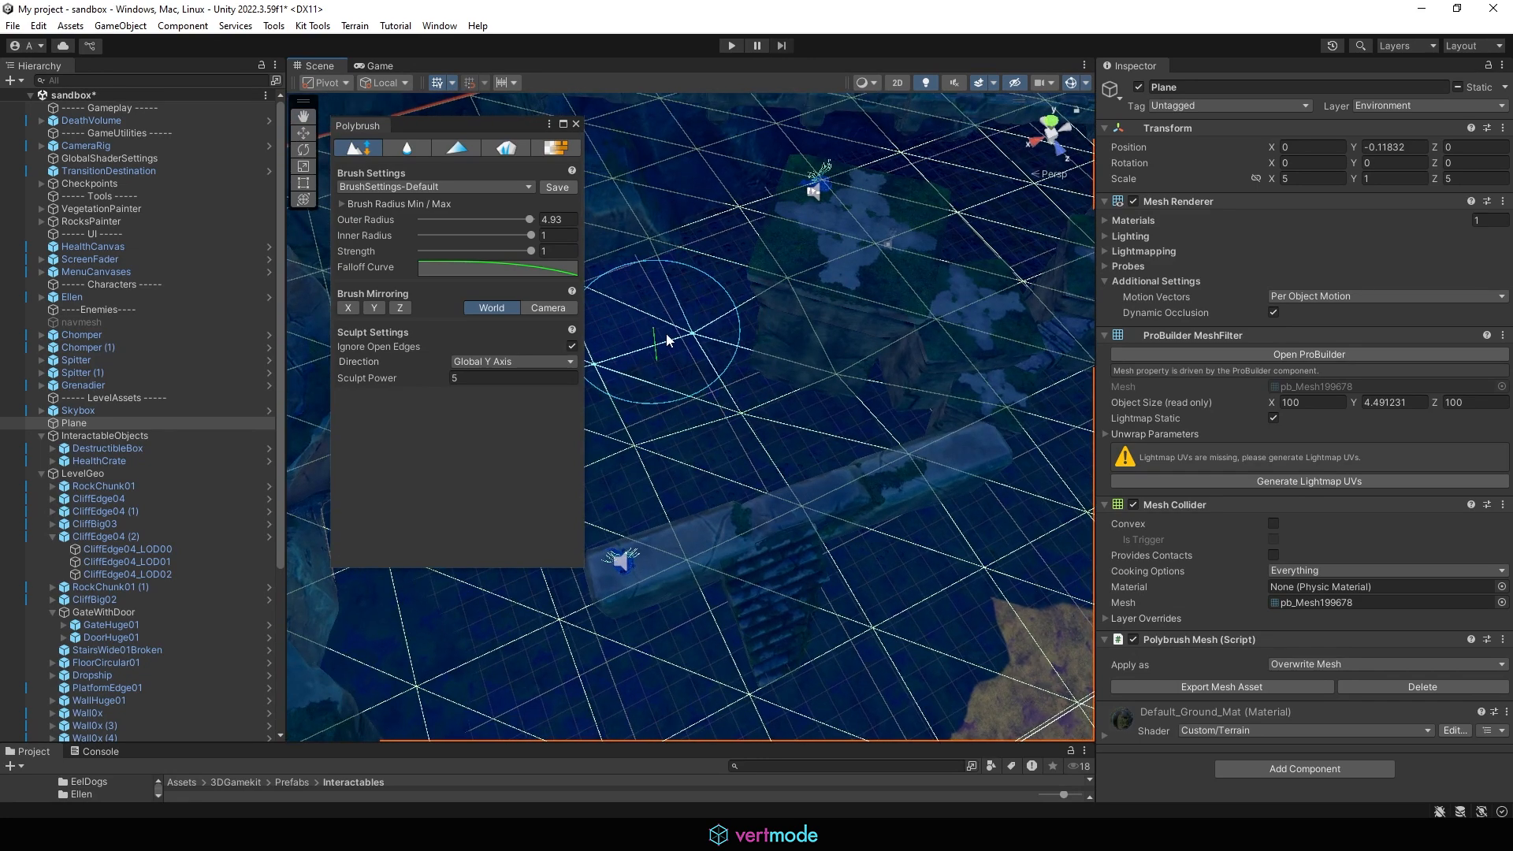
mouse_move(671, 326)
middle_down()
mouse_move(747, 334)
mouse_move(860, 395)
middle_up()
alt+drag(741, 393, 704, 386)
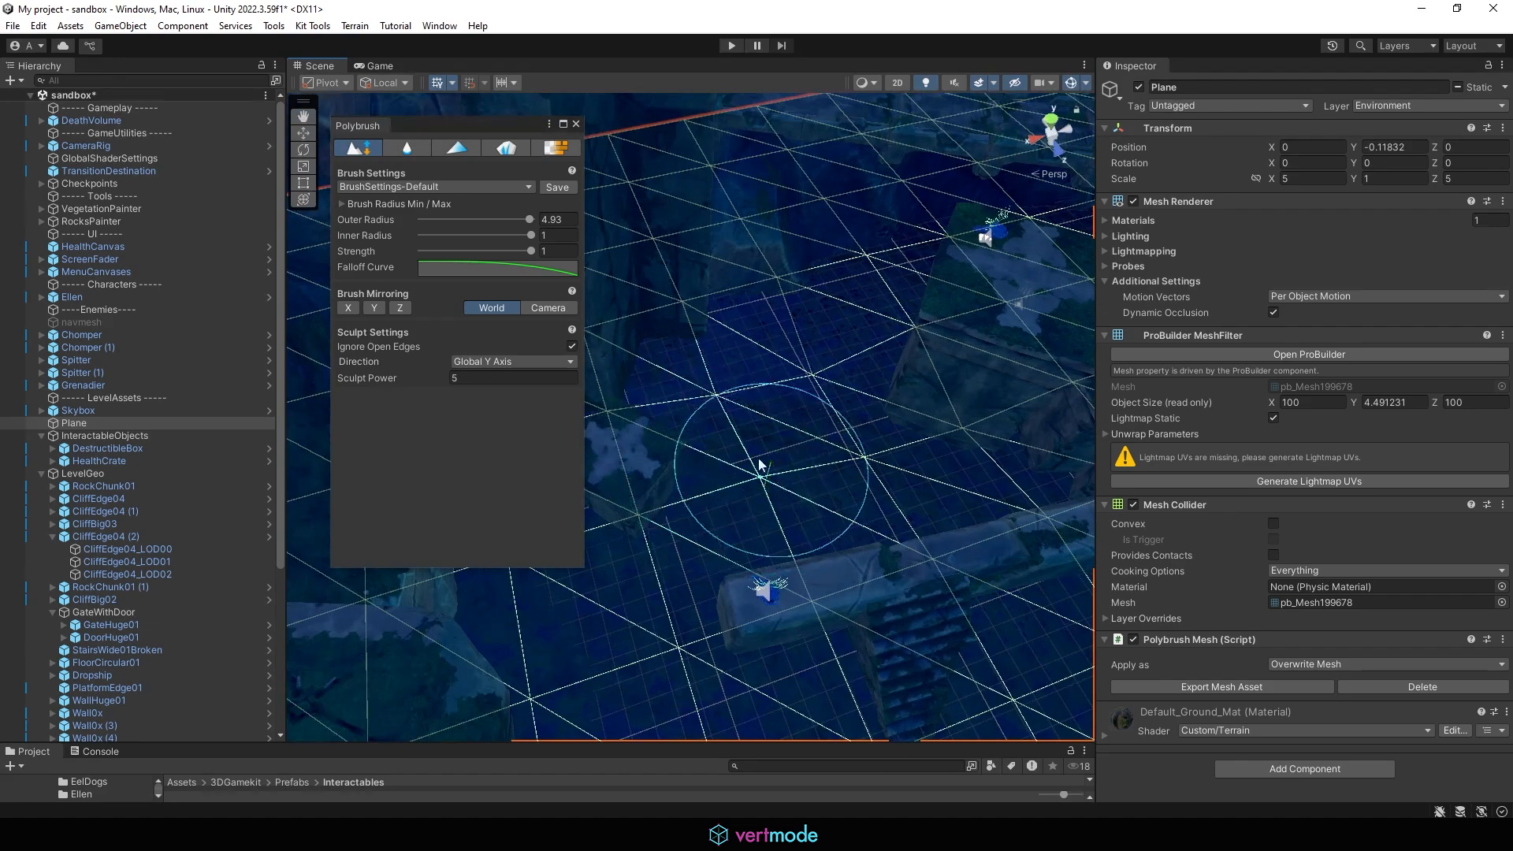
mouse_move(757, 483)
ctrl+mouse_down()
mouse_move(739, 498)
mouse_move(756, 502)
mouse_move(751, 478)
mouse_move(912, 415)
mouse_move(751, 367)
mouse_move(722, 406)
mouse_move(693, 354)
ctrl+mouse_up()
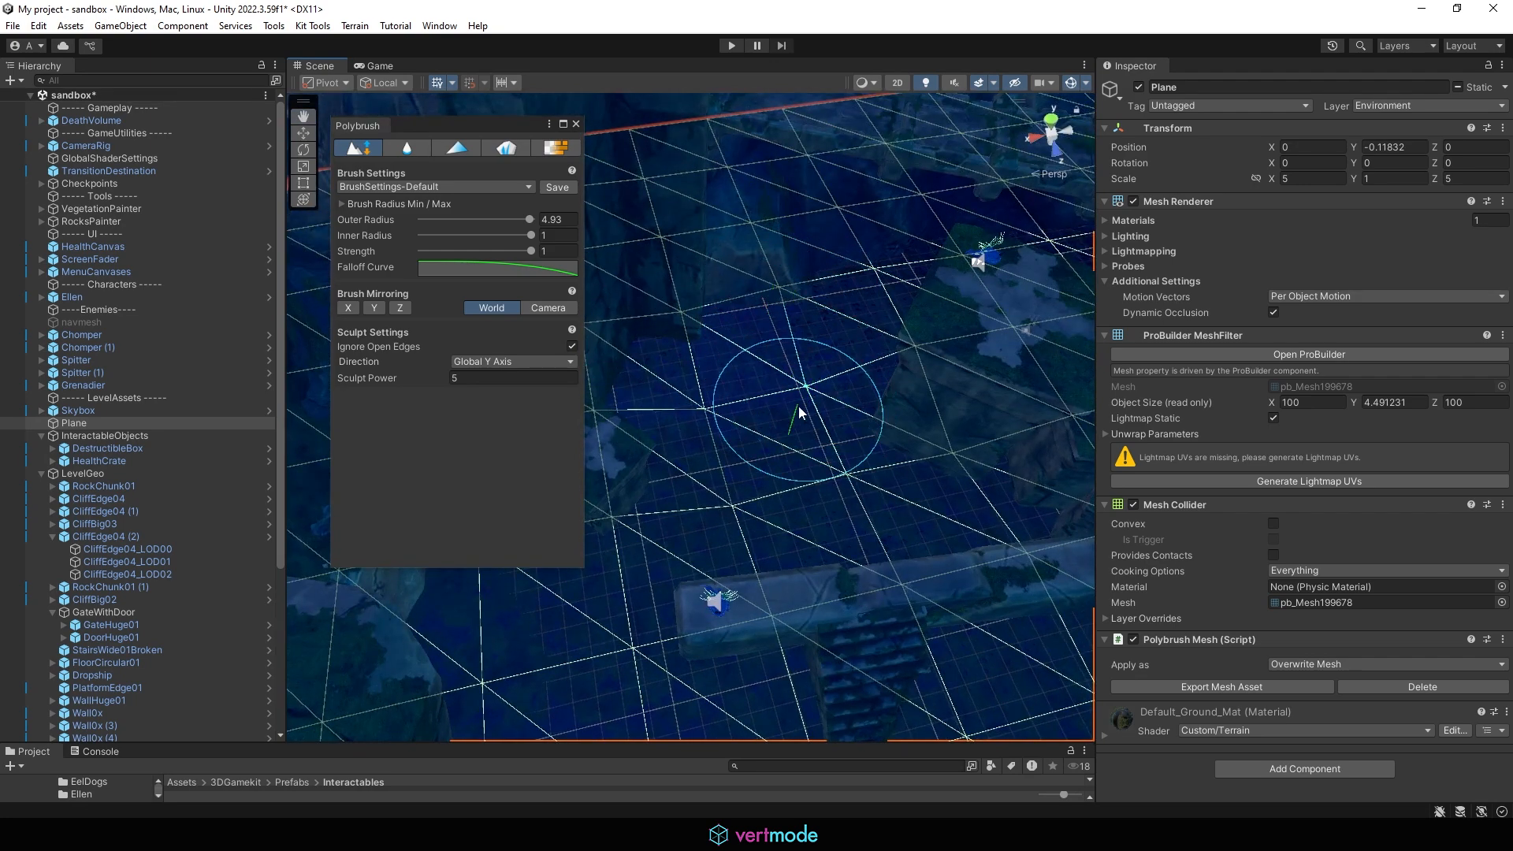
Step: Continue raising the ground around the crashed ship, then close the Polybrush window
alt+drag(709, 412, 885, 386)
middle_drag(886, 386, 740, 348)
alt+drag(740, 347, 955, 405)
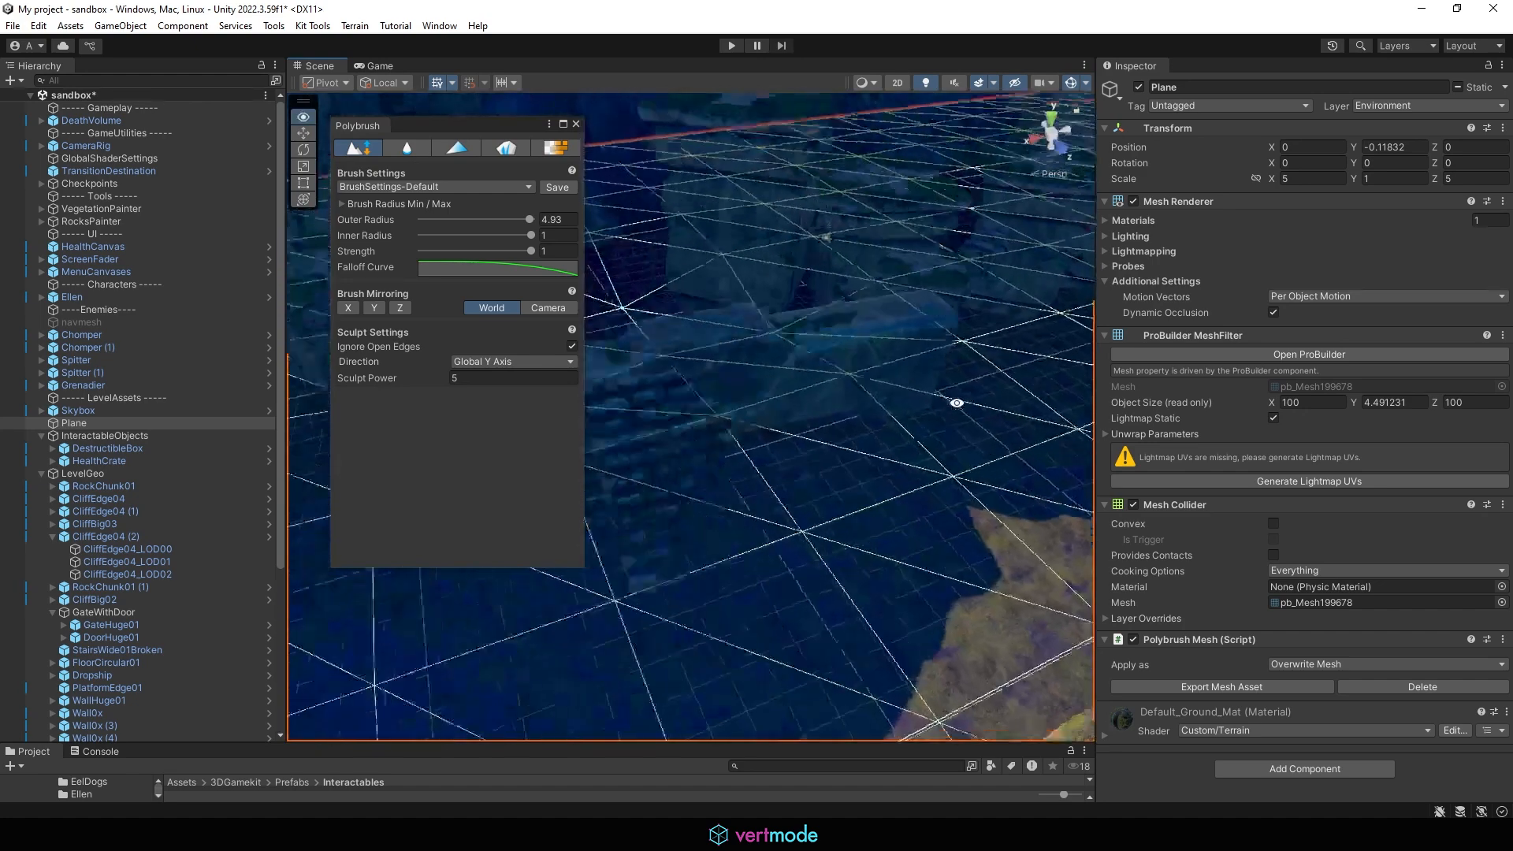
mouse_move(956, 404)
middle_down()
mouse_move(699, 384)
mouse_move(874, 433)
middle_up()
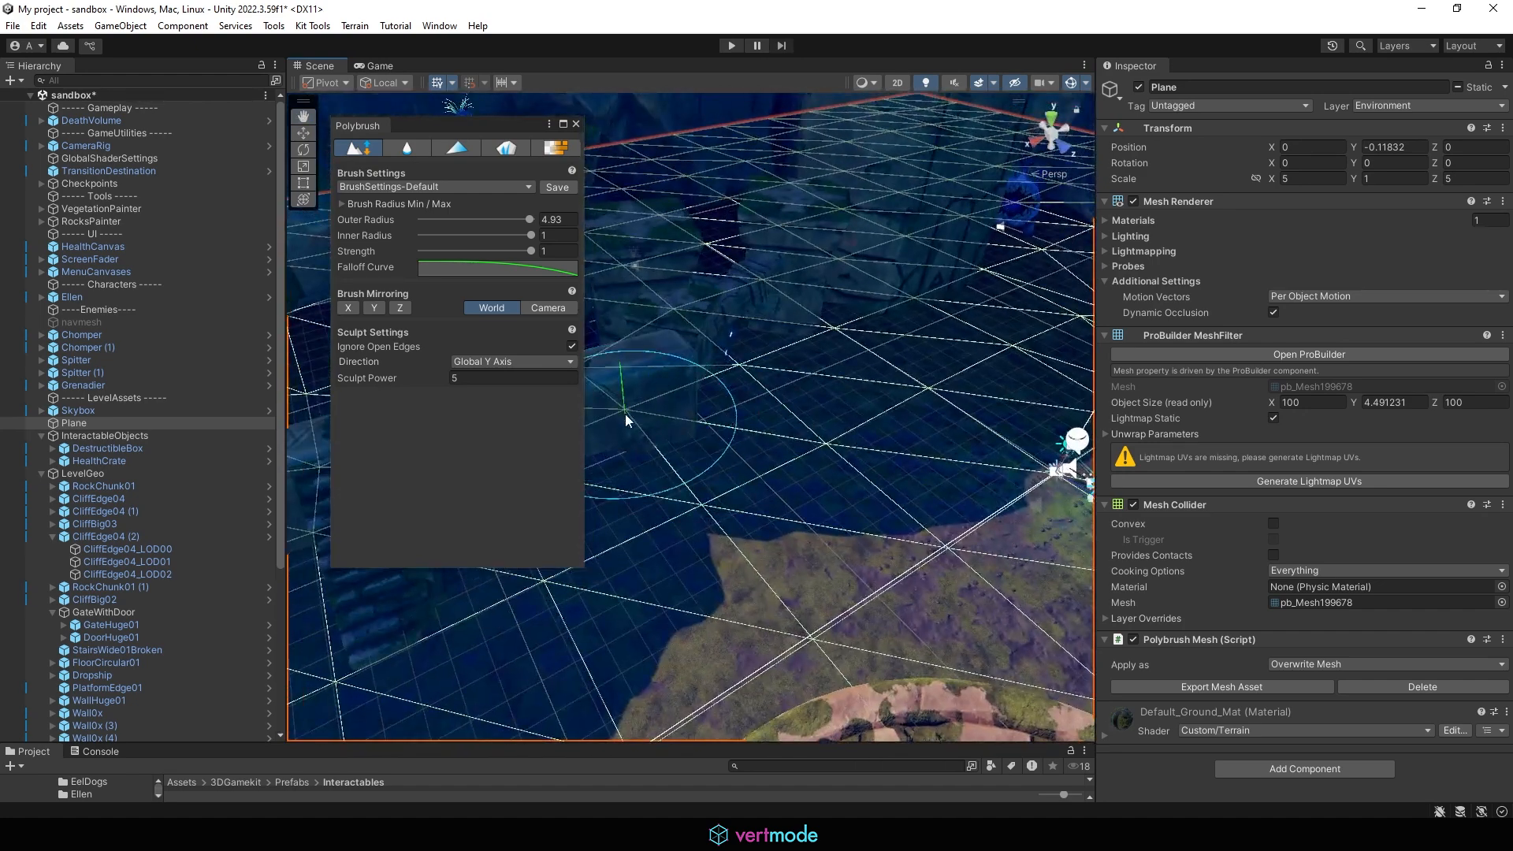
alt+drag(750, 378, 670, 406)
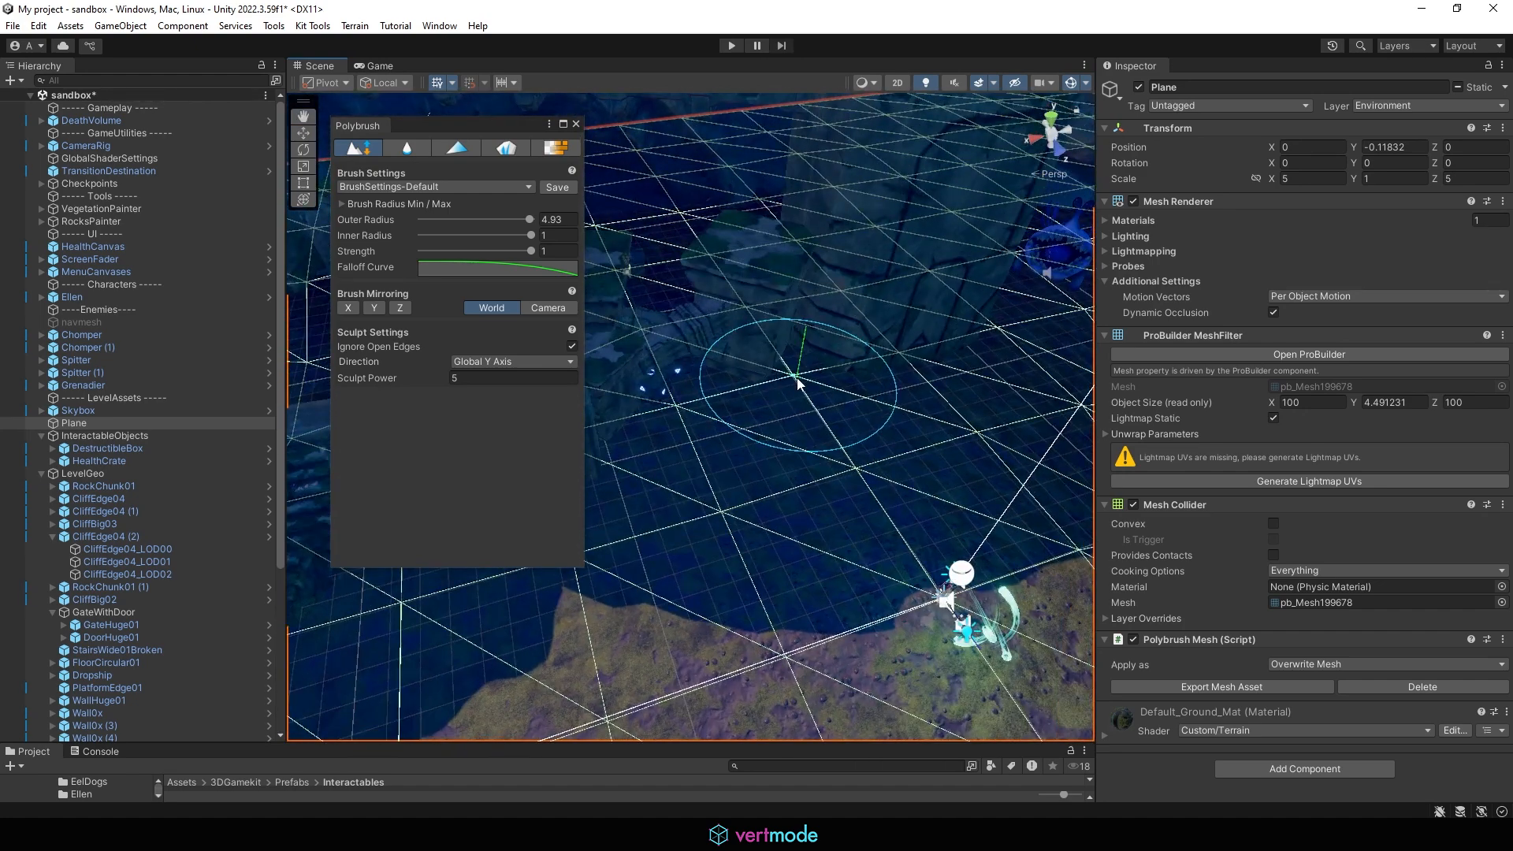
alt+drag(873, 364, 726, 313)
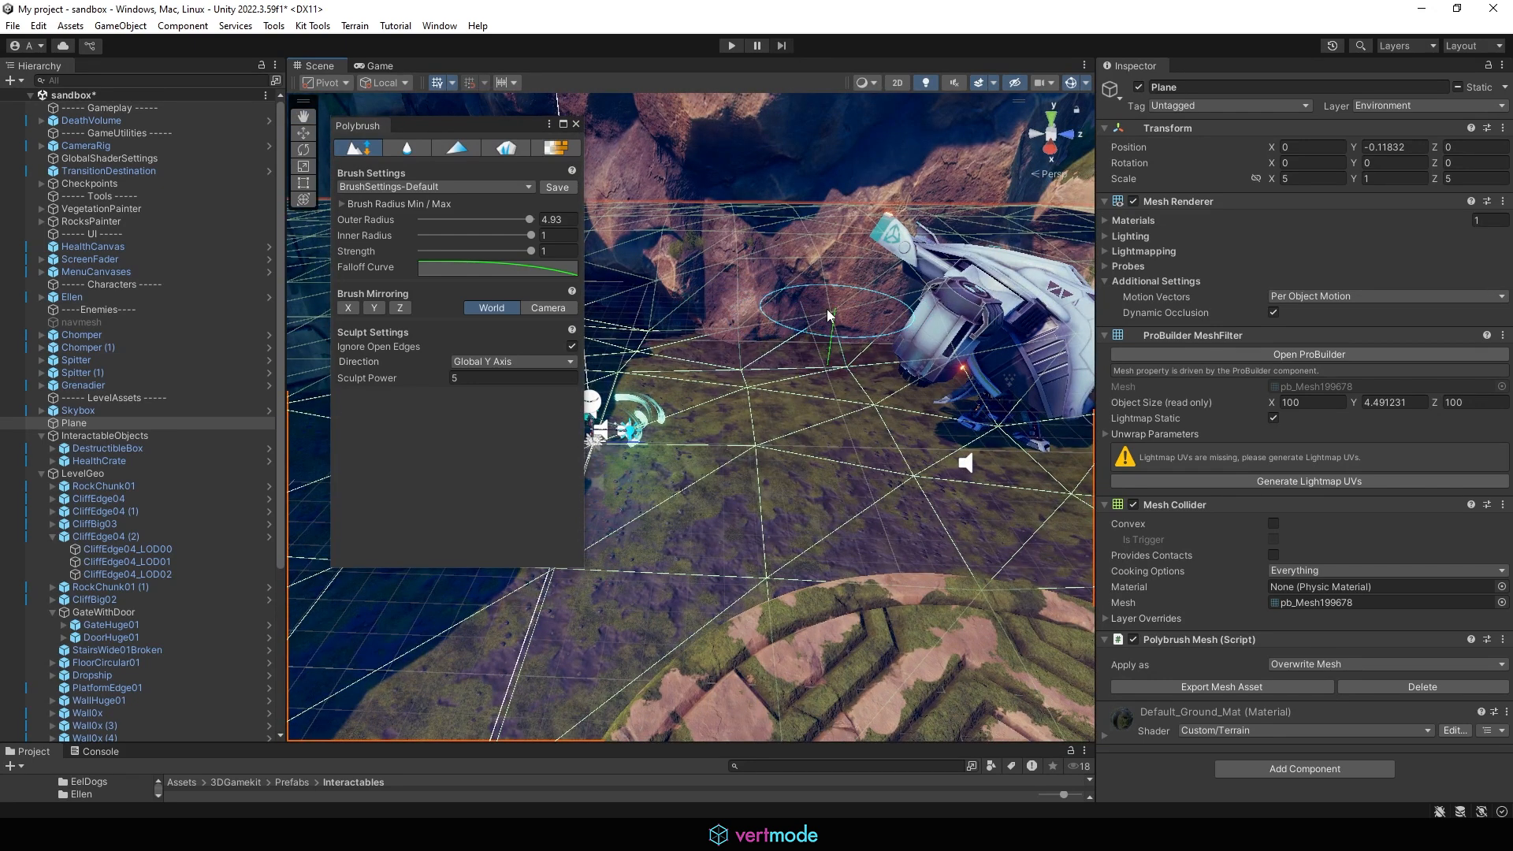
mouse_move(828, 315)
mouse_down()
mouse_move(929, 319)
mouse_move(942, 339)
mouse_up()
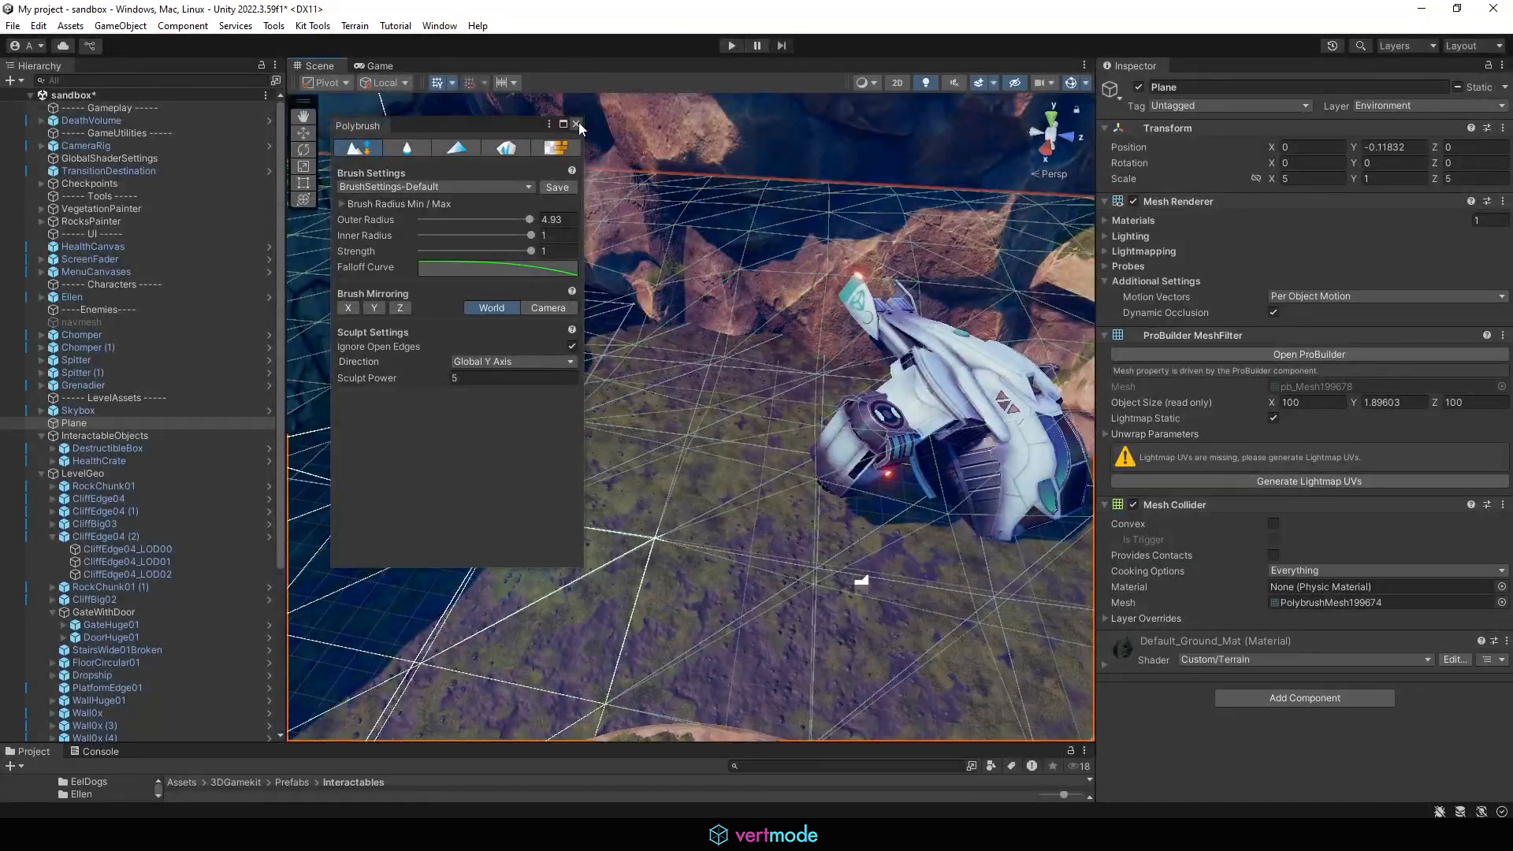
click(578, 123)
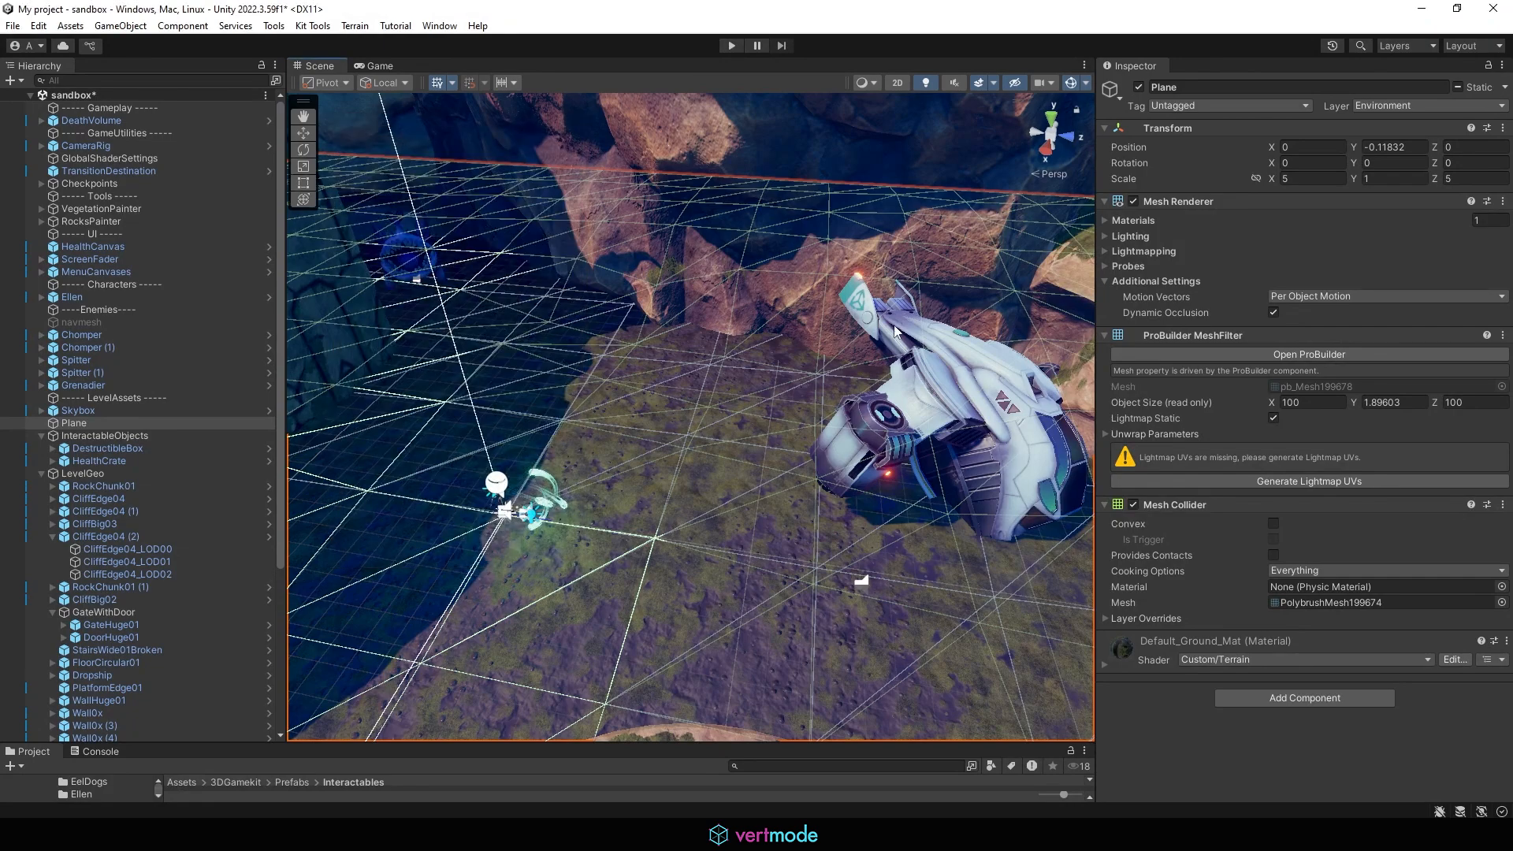
Step: Orbit and zoom around the crashed ship to examine the sculpted terrain
alt+drag(890, 325, 939, 303)
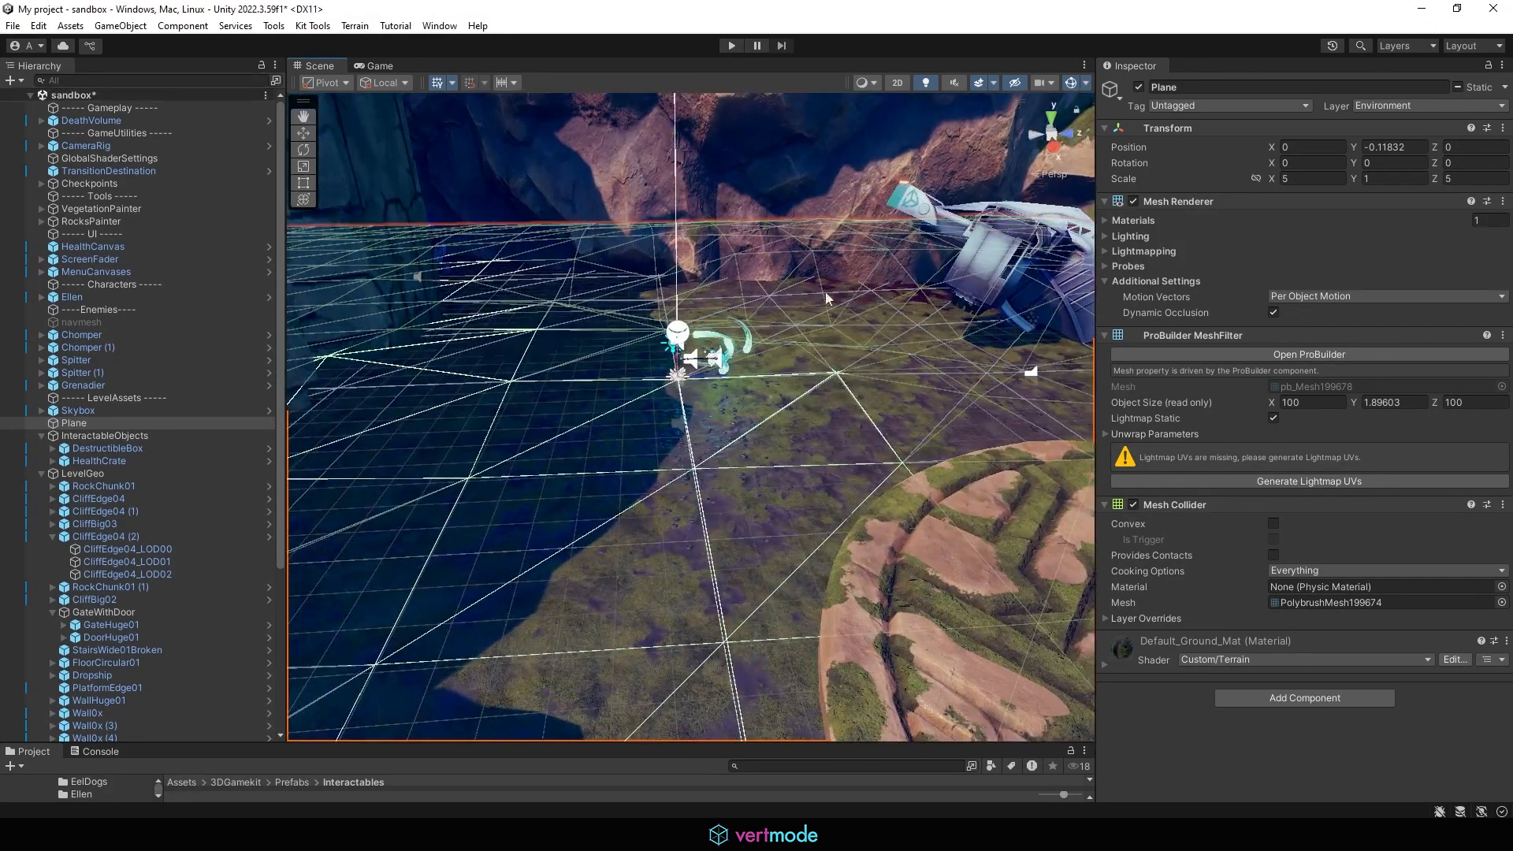
click(89, 183)
alt+drag(977, 313, 702, 310)
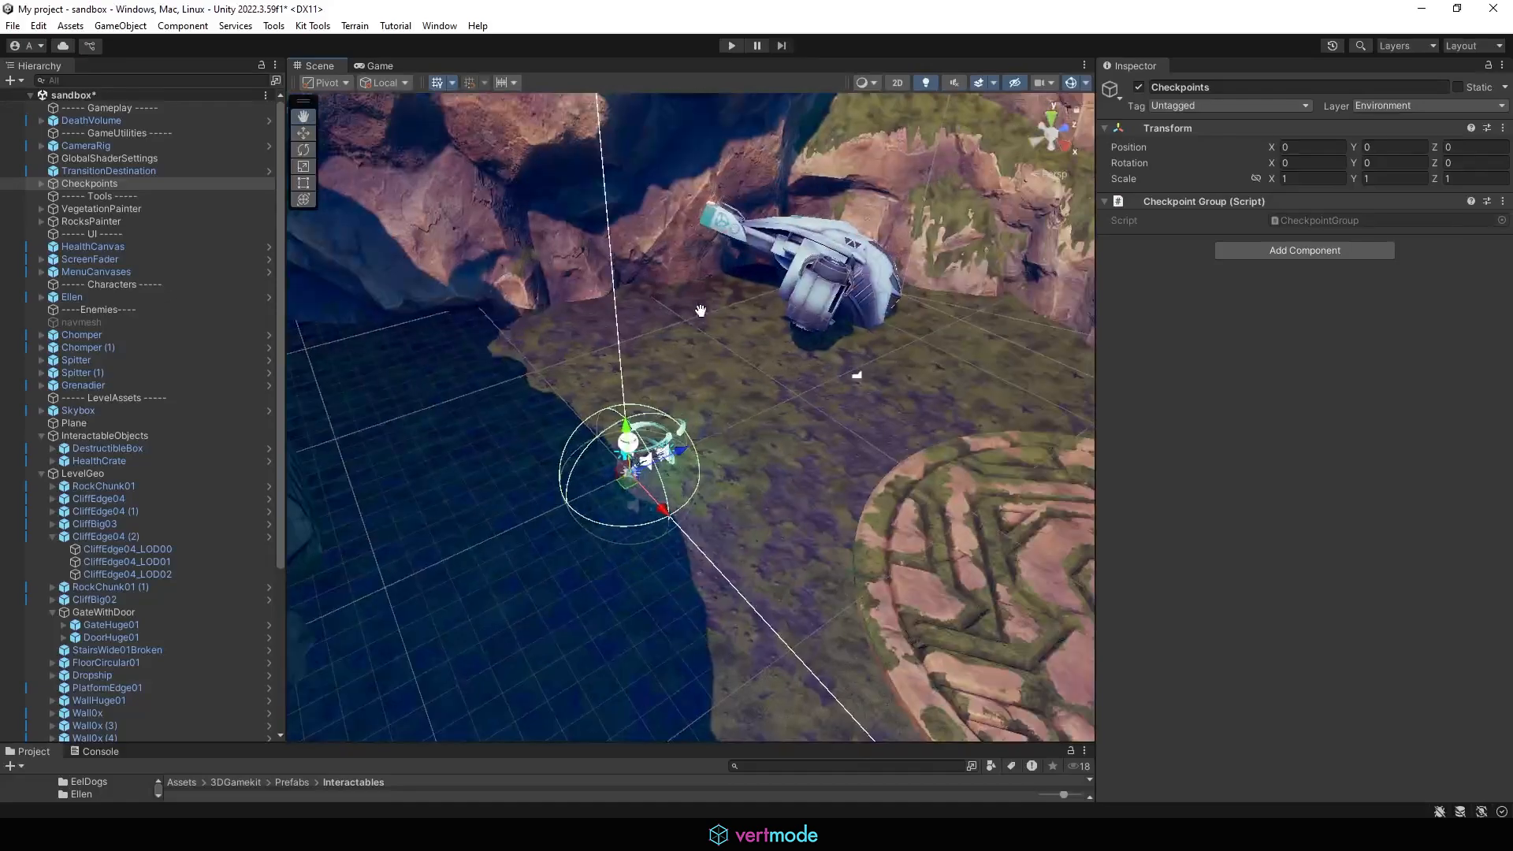
scroll(697, 380, up, 3)
click(774, 365)
click(917, 386)
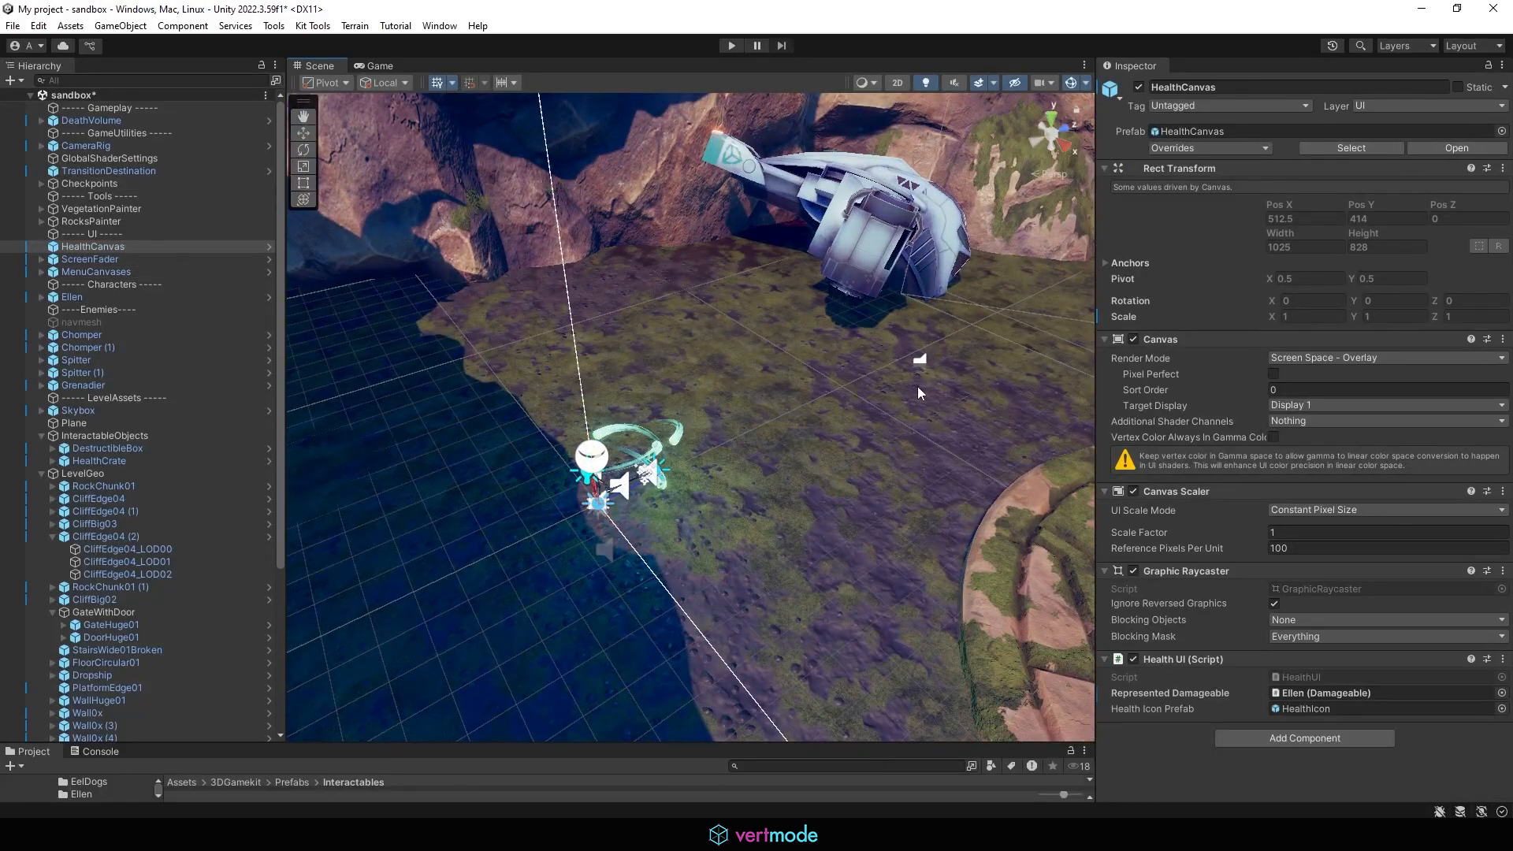
alt+drag(917, 386, 724, 372)
scroll(725, 372, down, 5)
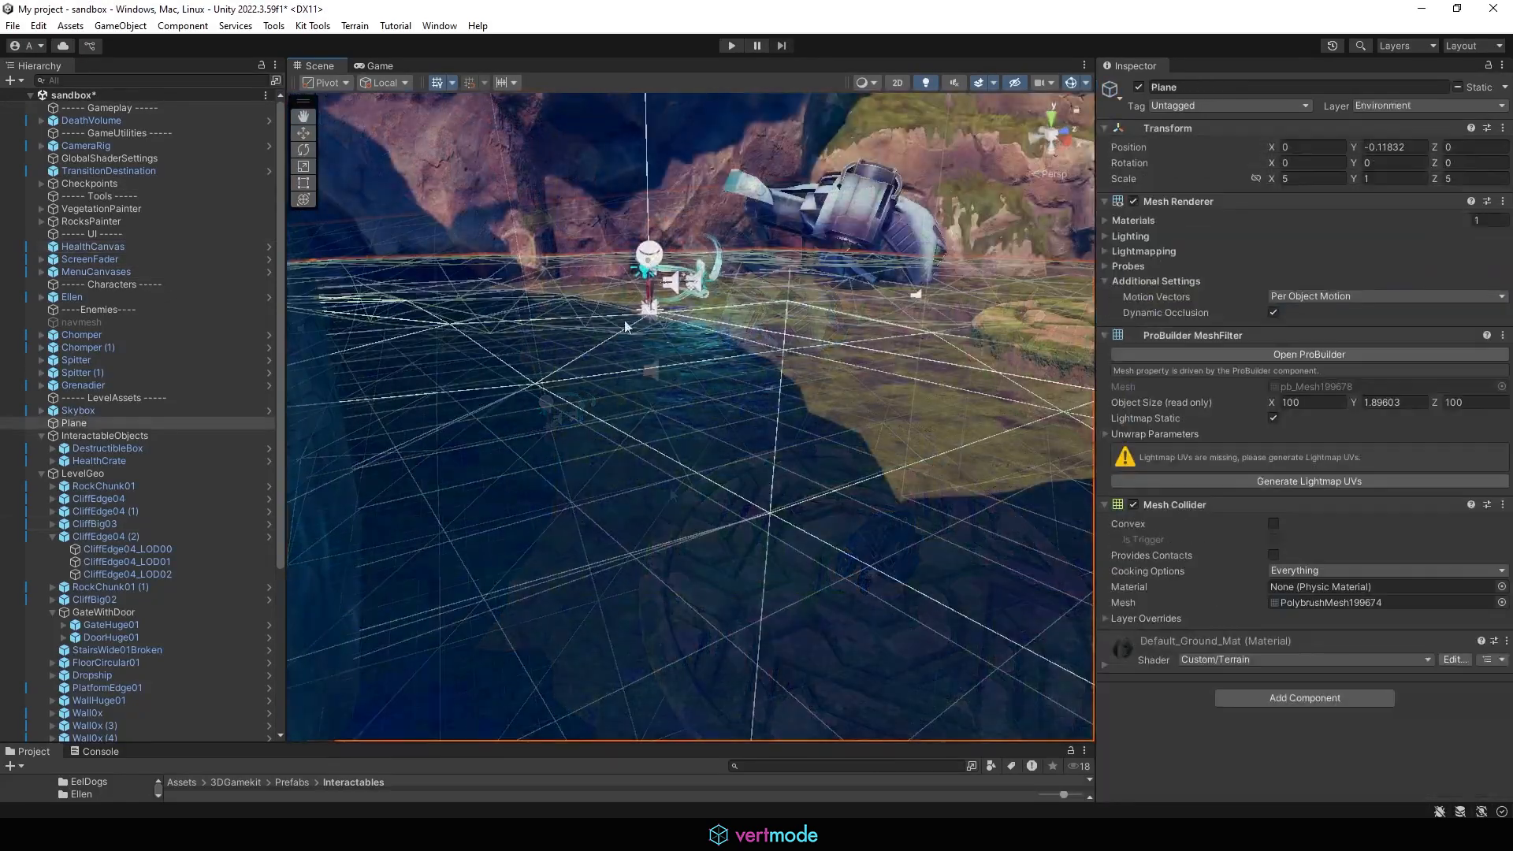
alt+drag(624, 320, 718, 396)
Step: Reopen the Polybrush window, switch to the sculpt brush and reselect the plane
click(356, 27)
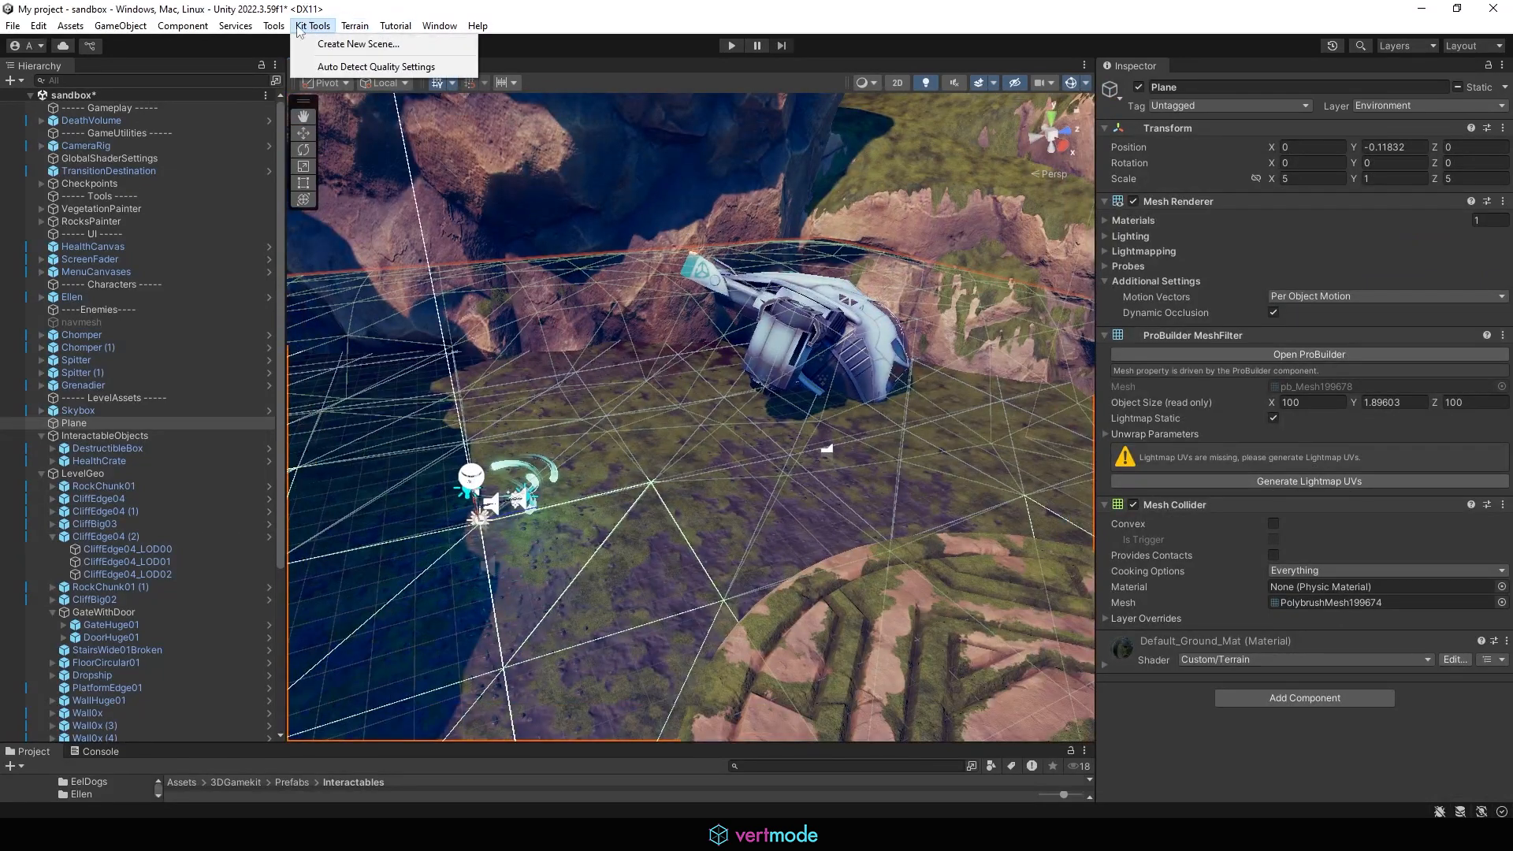
mouse_move(274, 26)
mouse_move(347, 44)
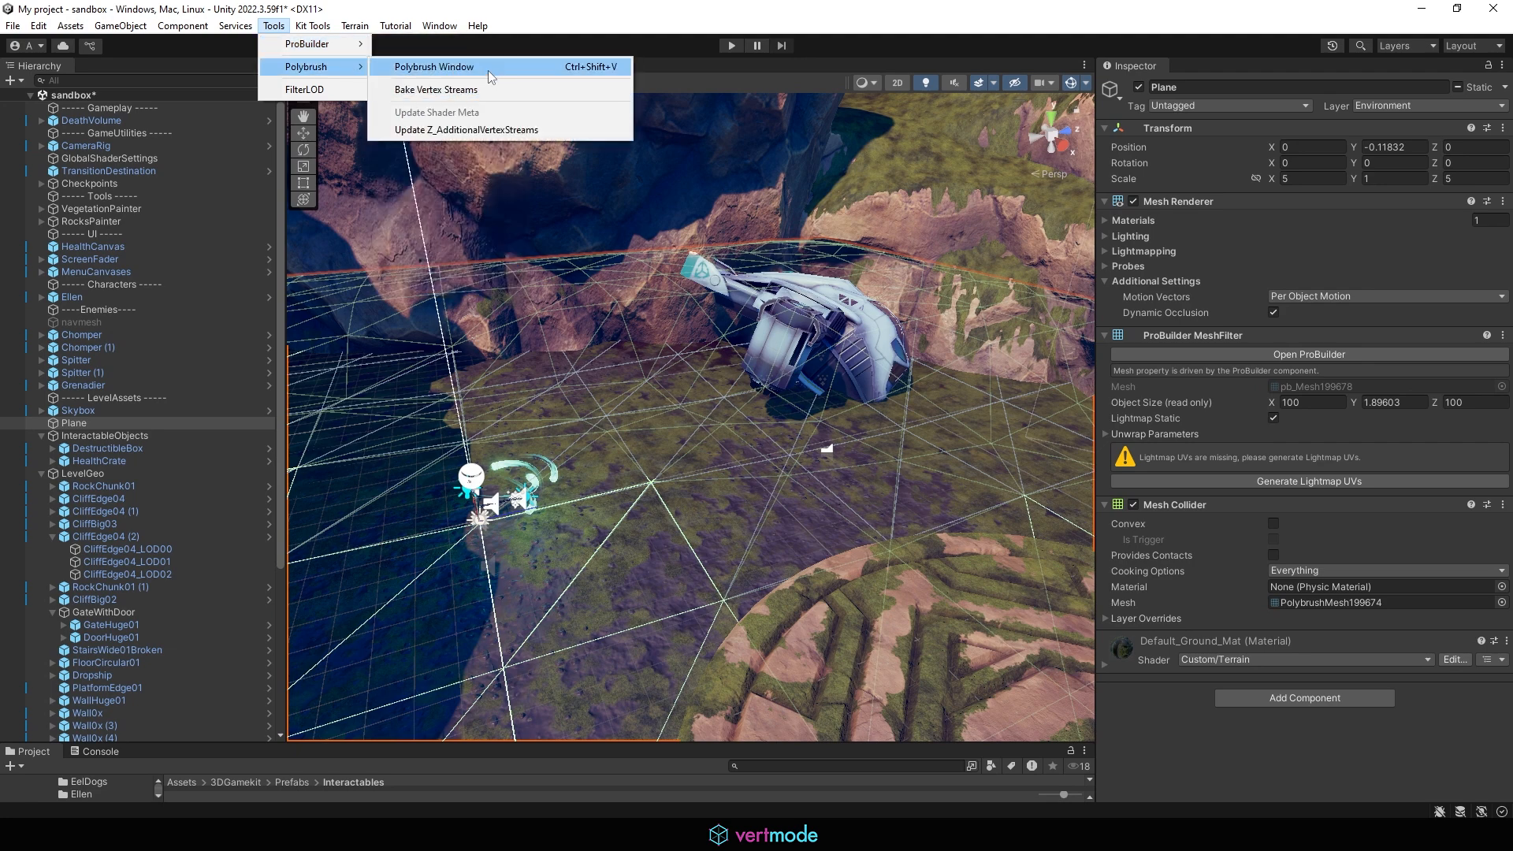
click(488, 69)
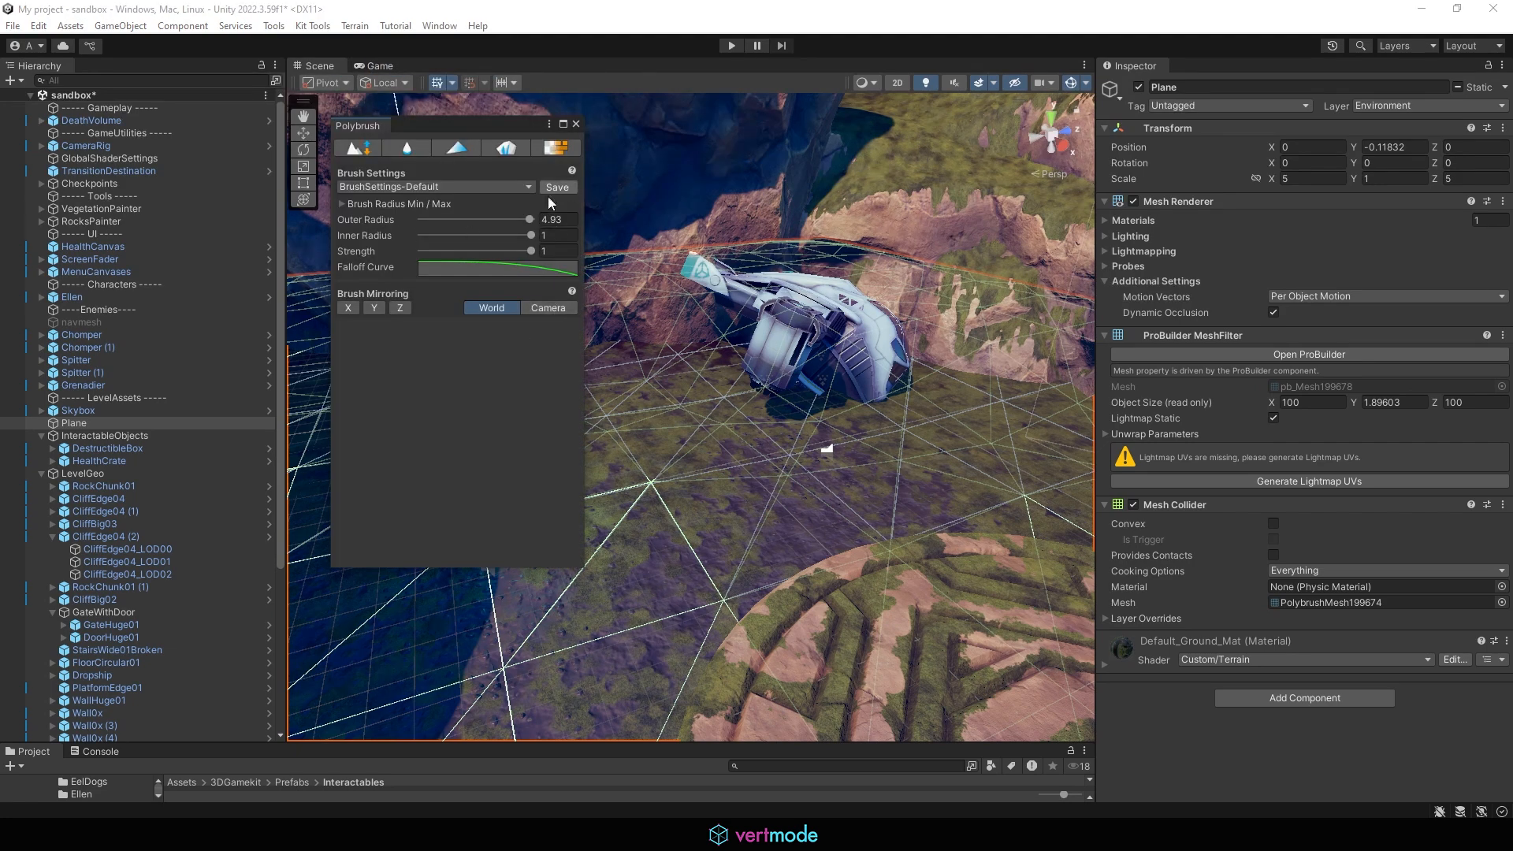
click(351, 149)
alt+drag(724, 355, 650, 376)
middle_drag(676, 342, 678, 299)
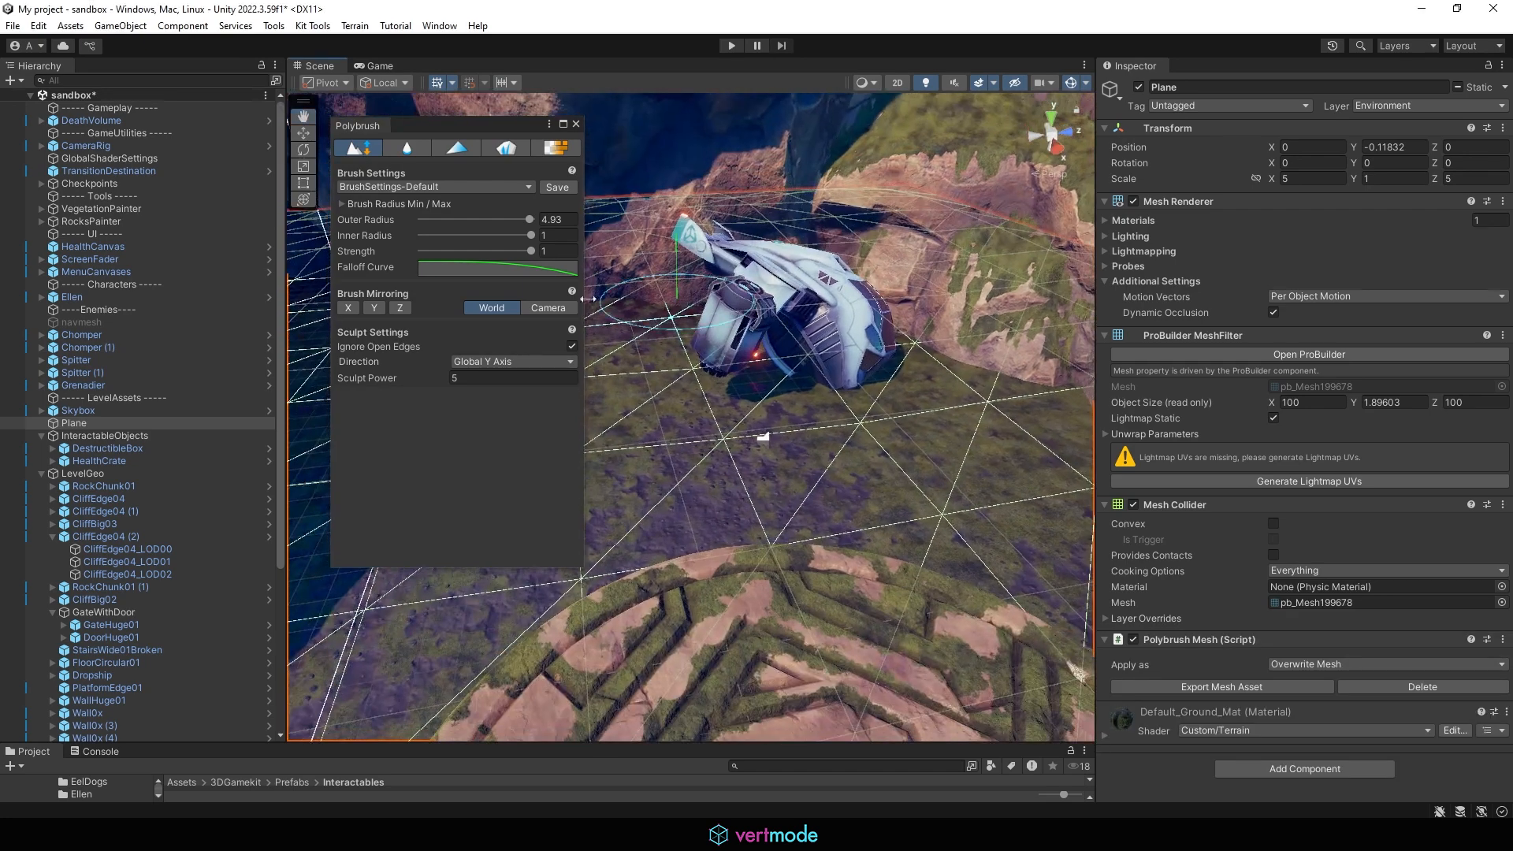
click(408, 189)
click(674, 394)
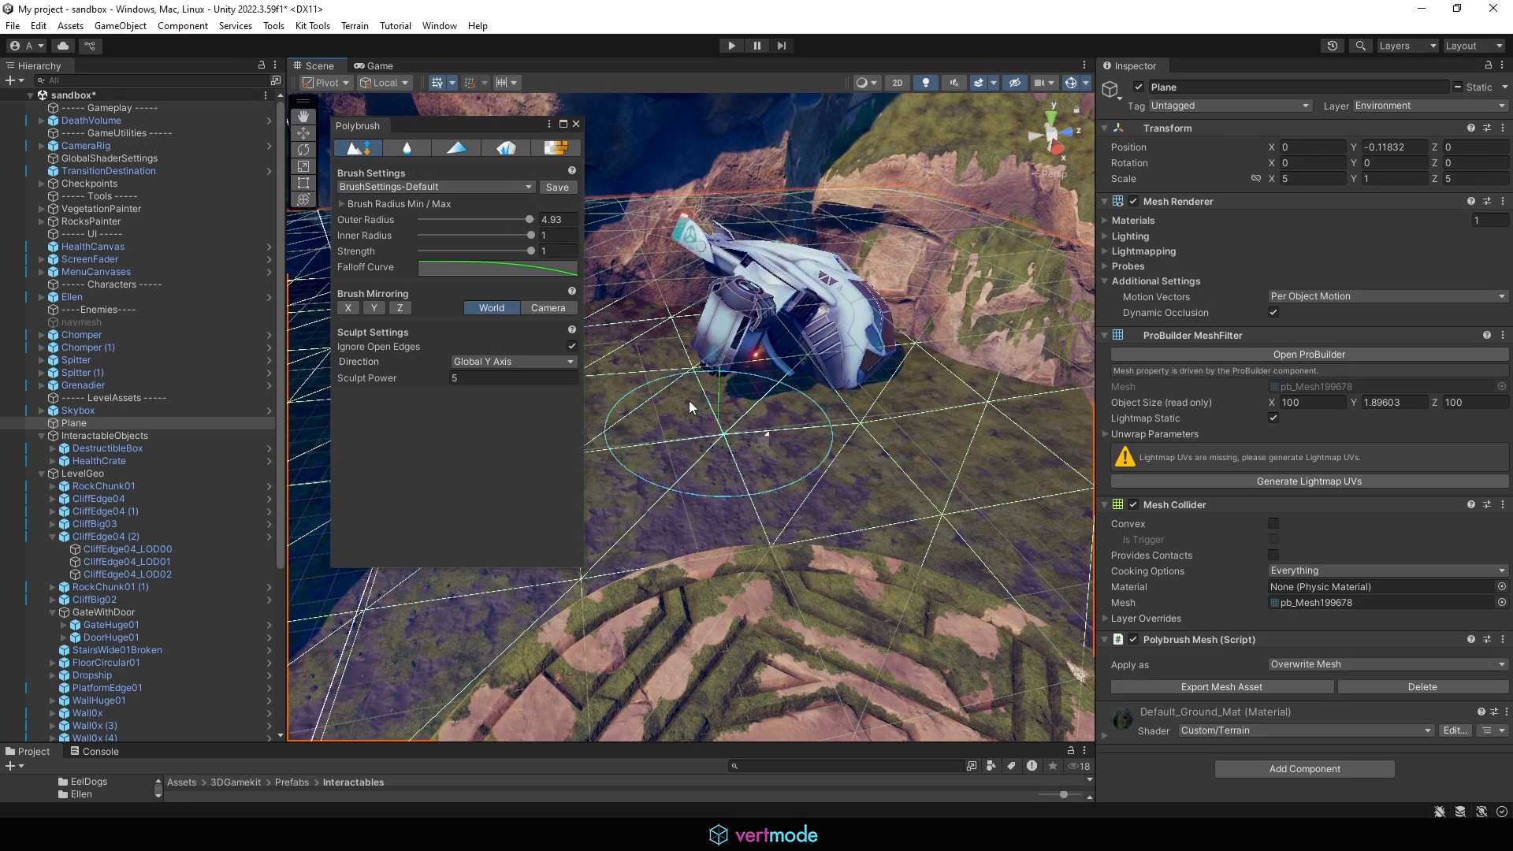
Step: Raise the ground further around and in front of the crashed ship with the sculpt brush
alt+drag(688, 400, 862, 392)
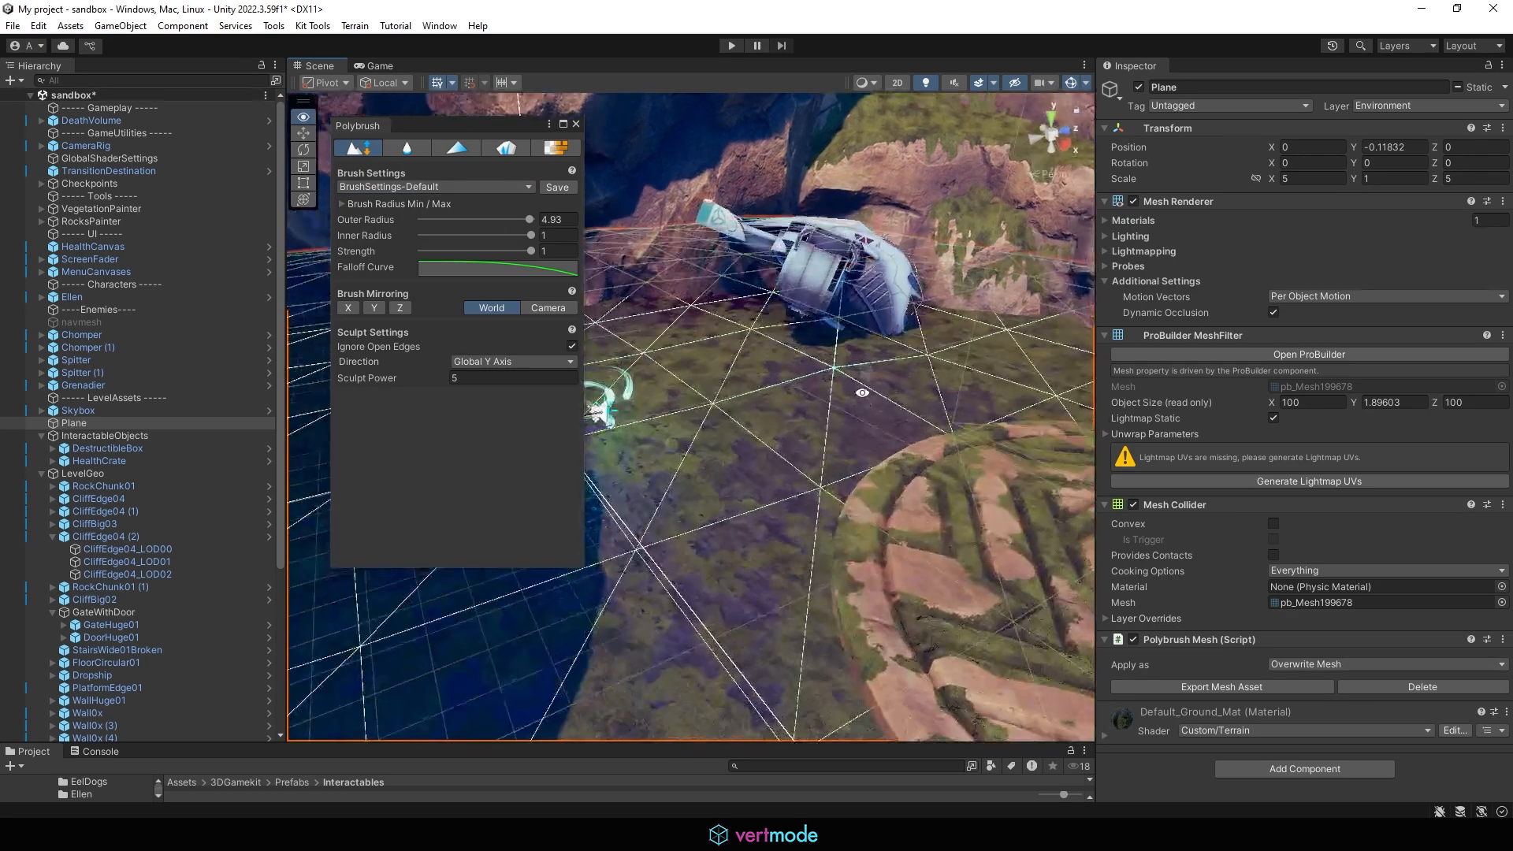
click(818, 386)
mouse_move(856, 359)
alt+mouse_down()
mouse_move(875, 287)
mouse_move(898, 355)
alt+mouse_up()
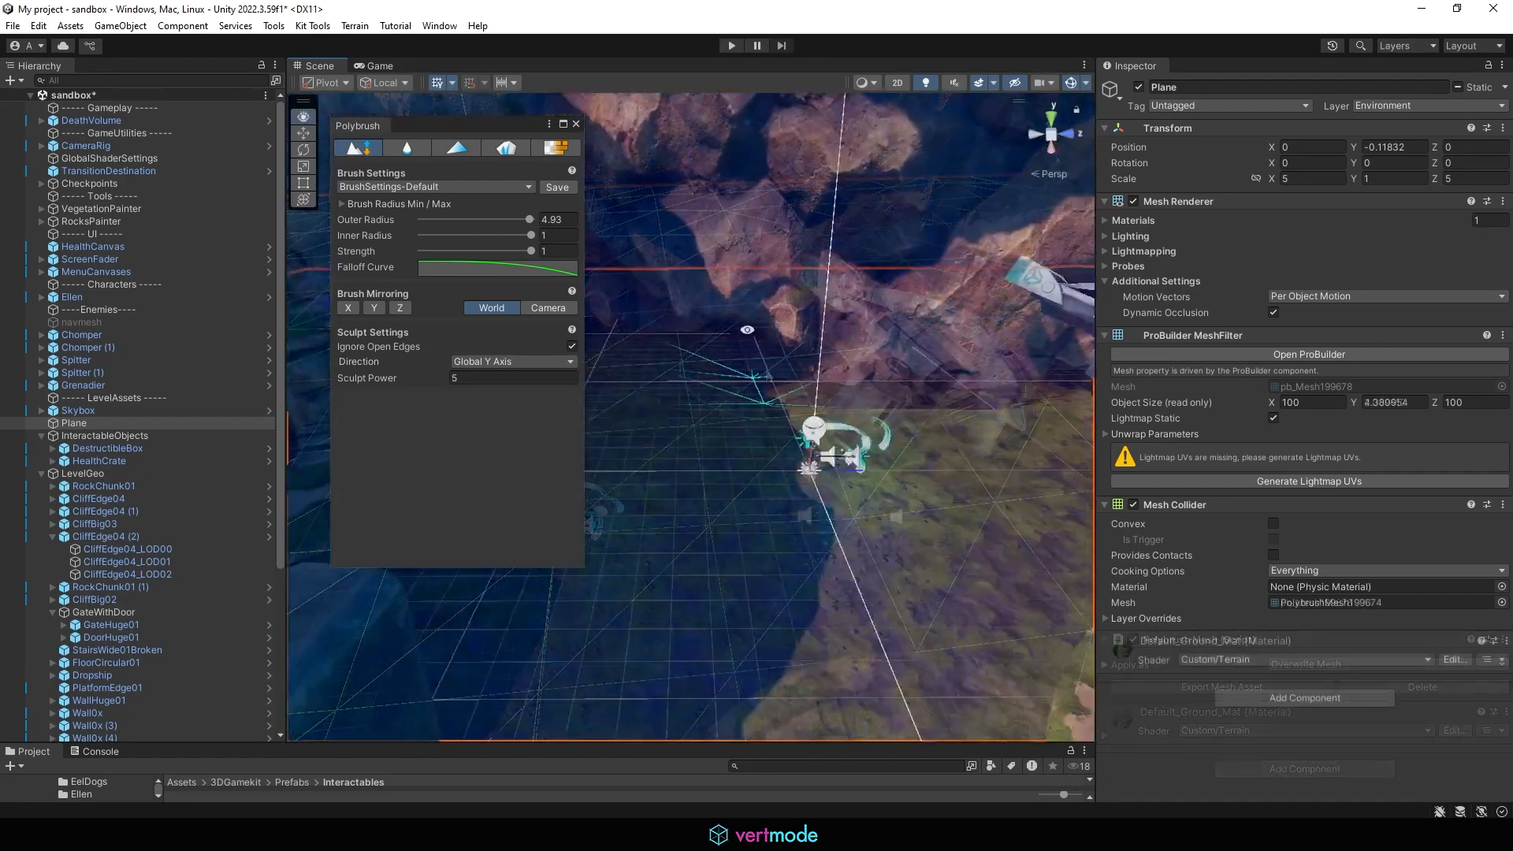
ctrl+click(667, 354)
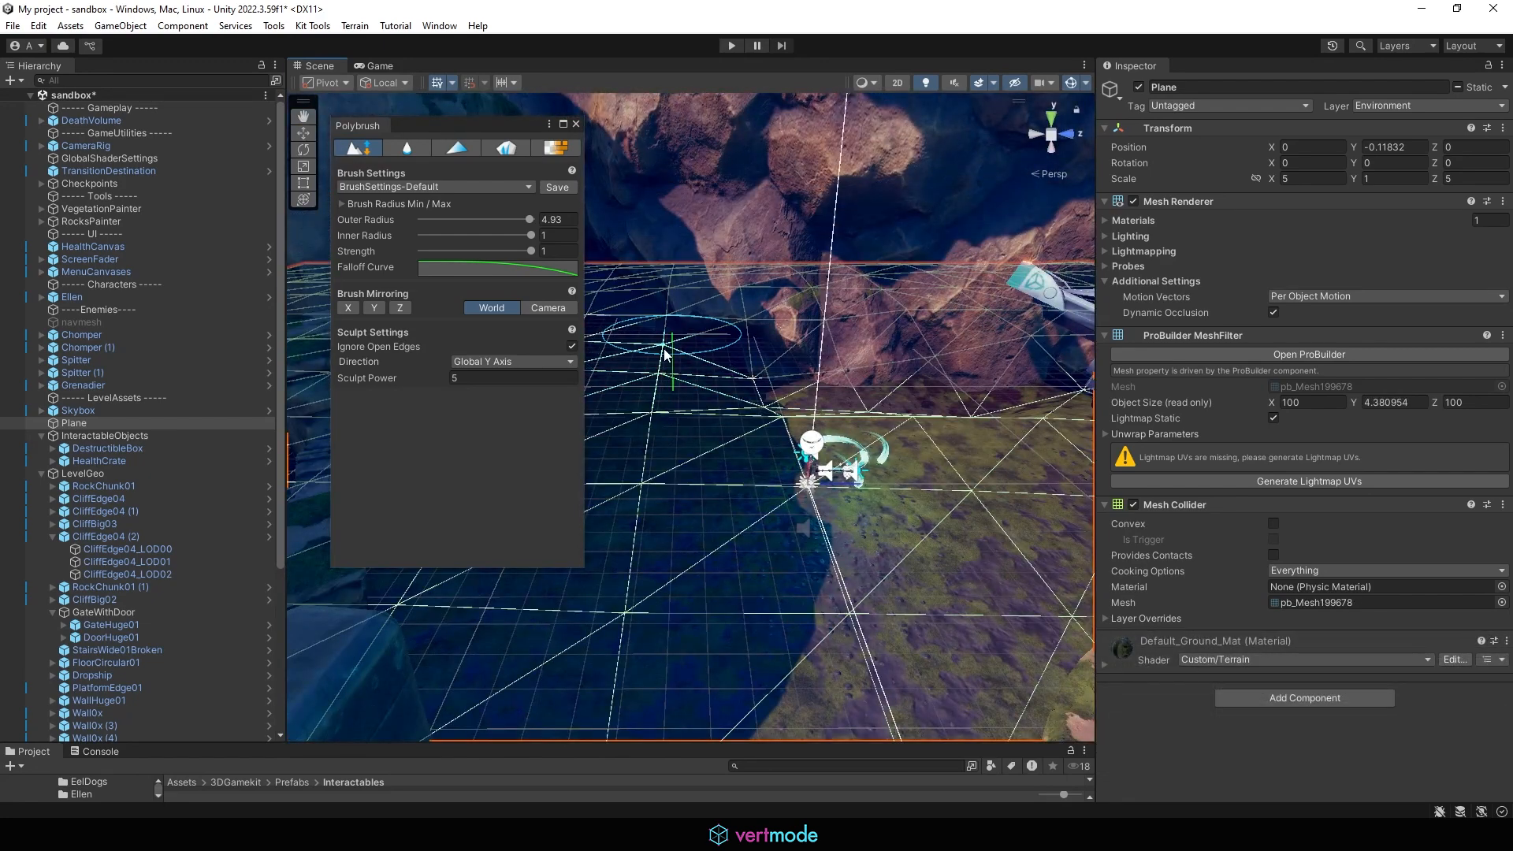
alt+drag(883, 407, 890, 390)
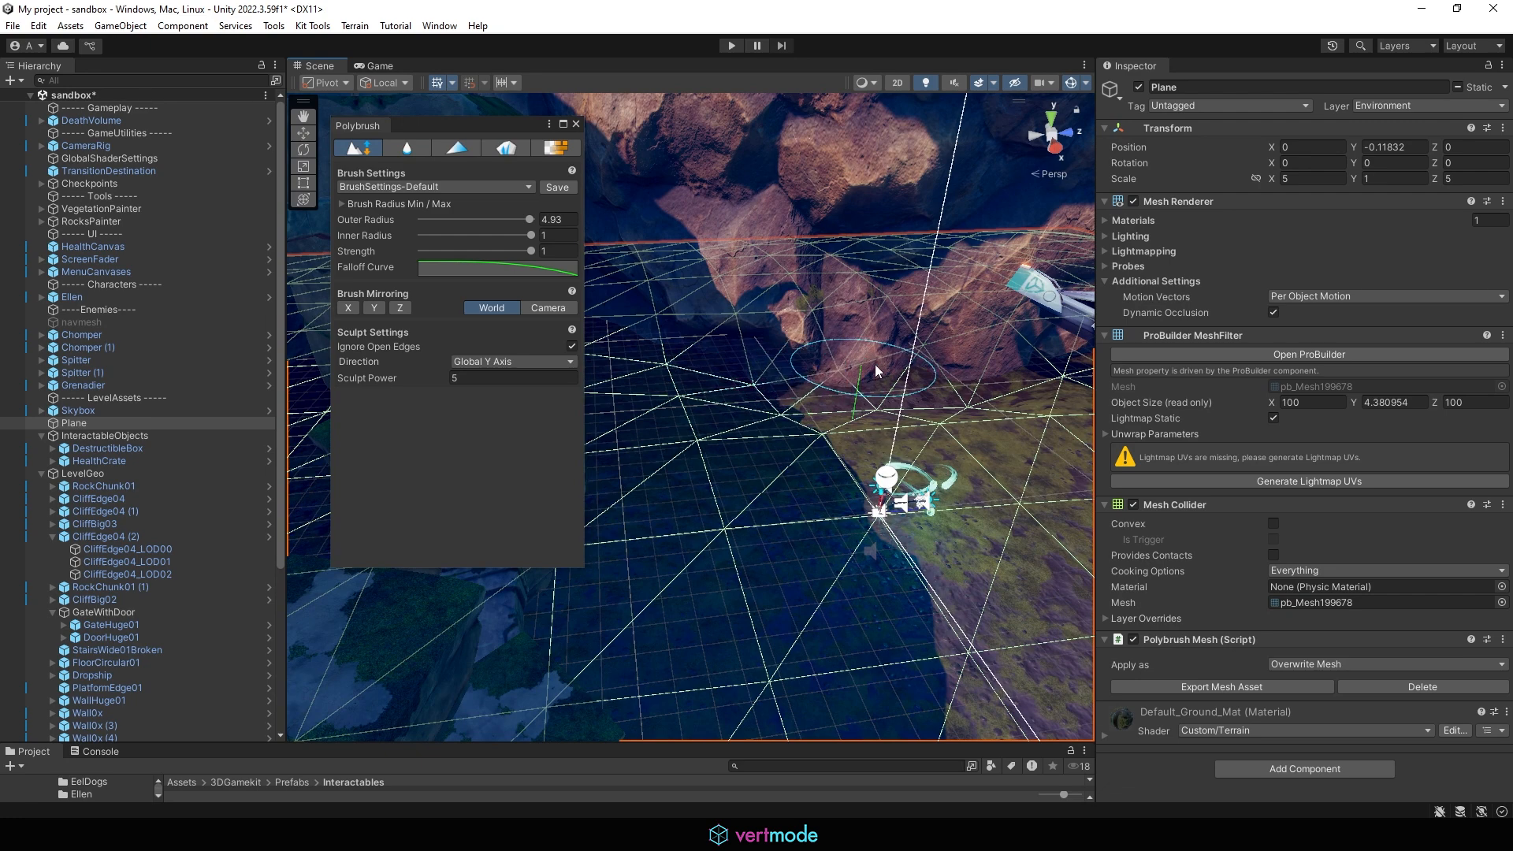
mouse_move(854, 315)
mouse_down()
mouse_move(926, 367)
mouse_move(962, 425)
mouse_up()
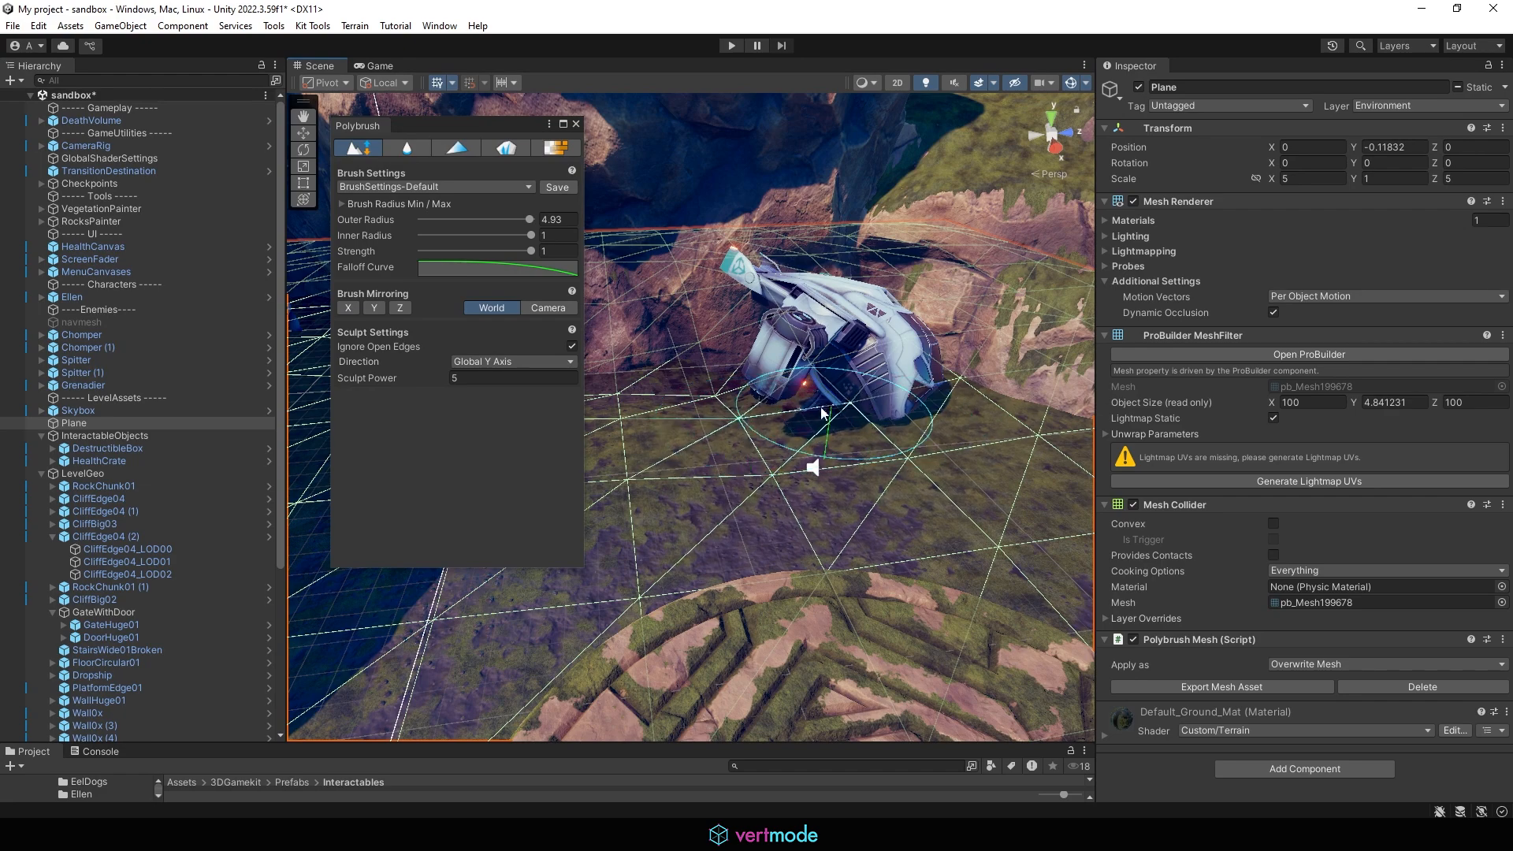
alt+drag(686, 398, 1092, 379)
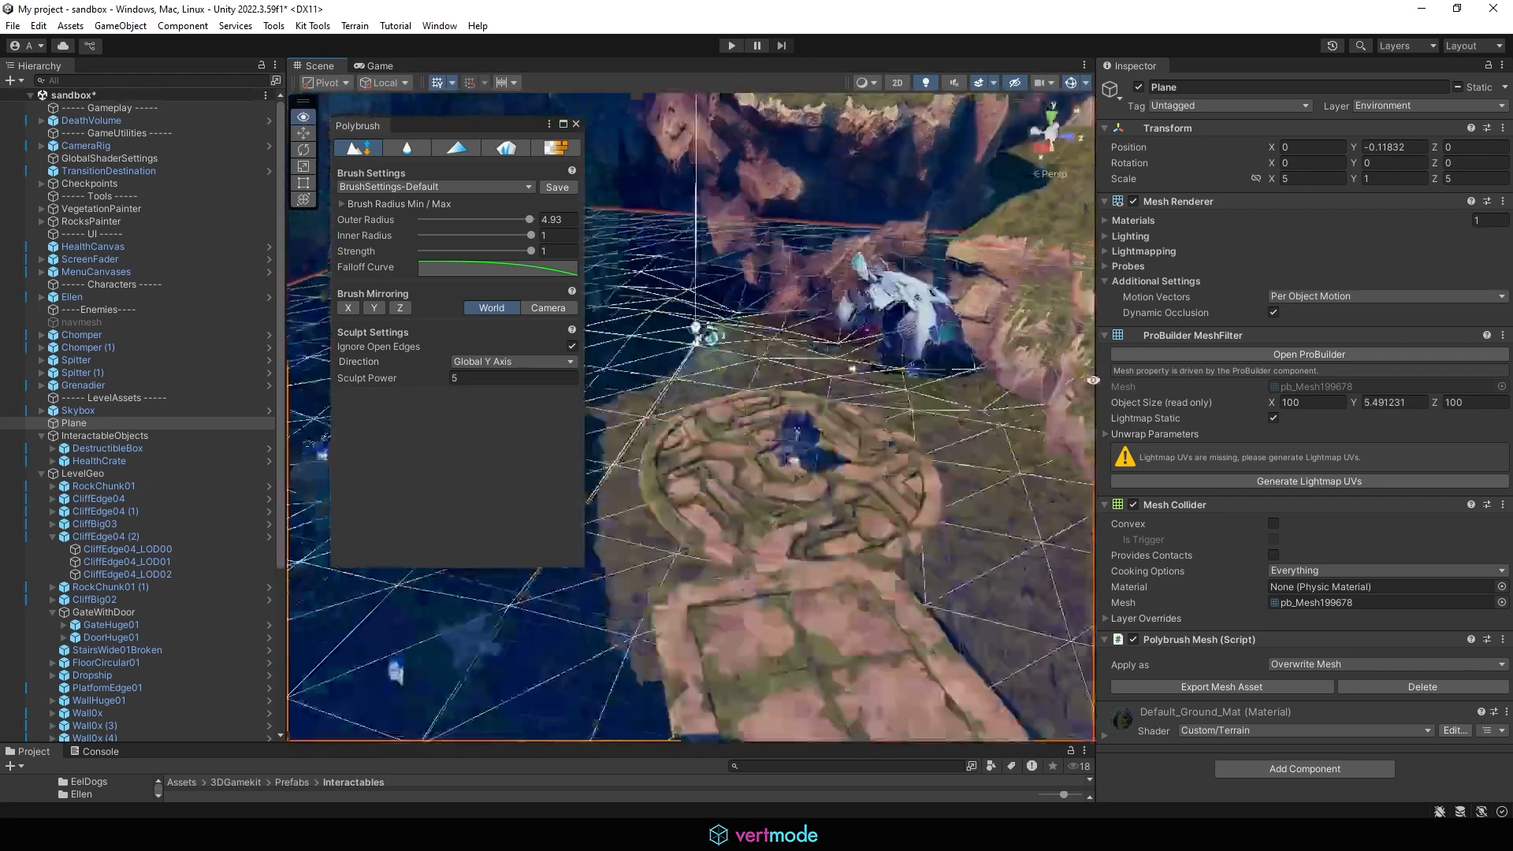
mouse_move(1093, 380)
right_down()
mouse_move(1056, 402)
mouse_move(1059, 386)
mouse_move(1029, 394)
mouse_move(1008, 426)
mouse_move(969, 433)
right_up()
key(w)
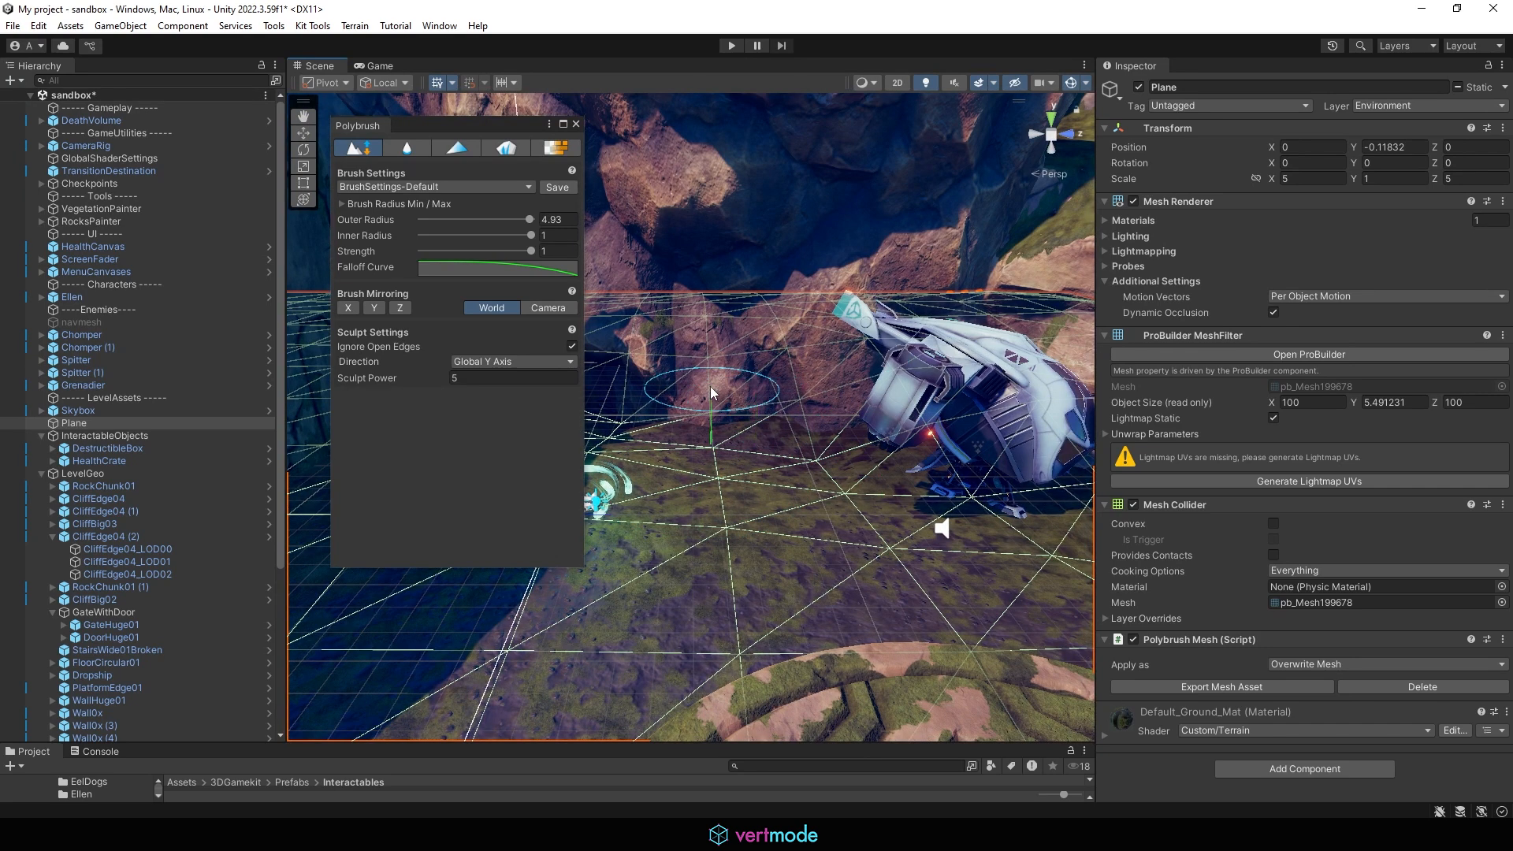
click(780, 433)
Step: Cancel saving the brush preset and close the Polybrush window
click(554, 188)
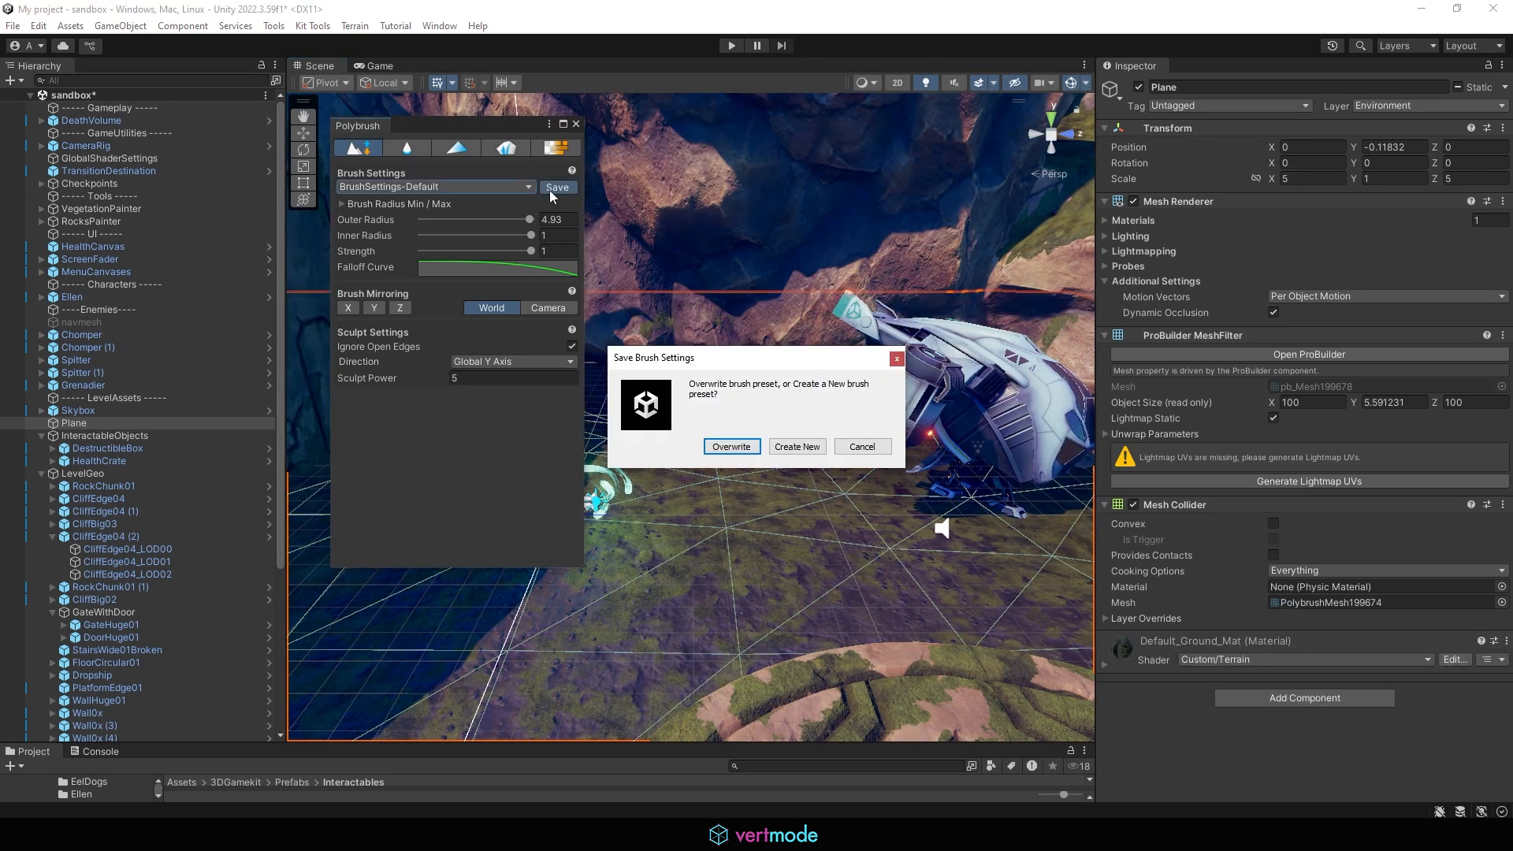
click(861, 447)
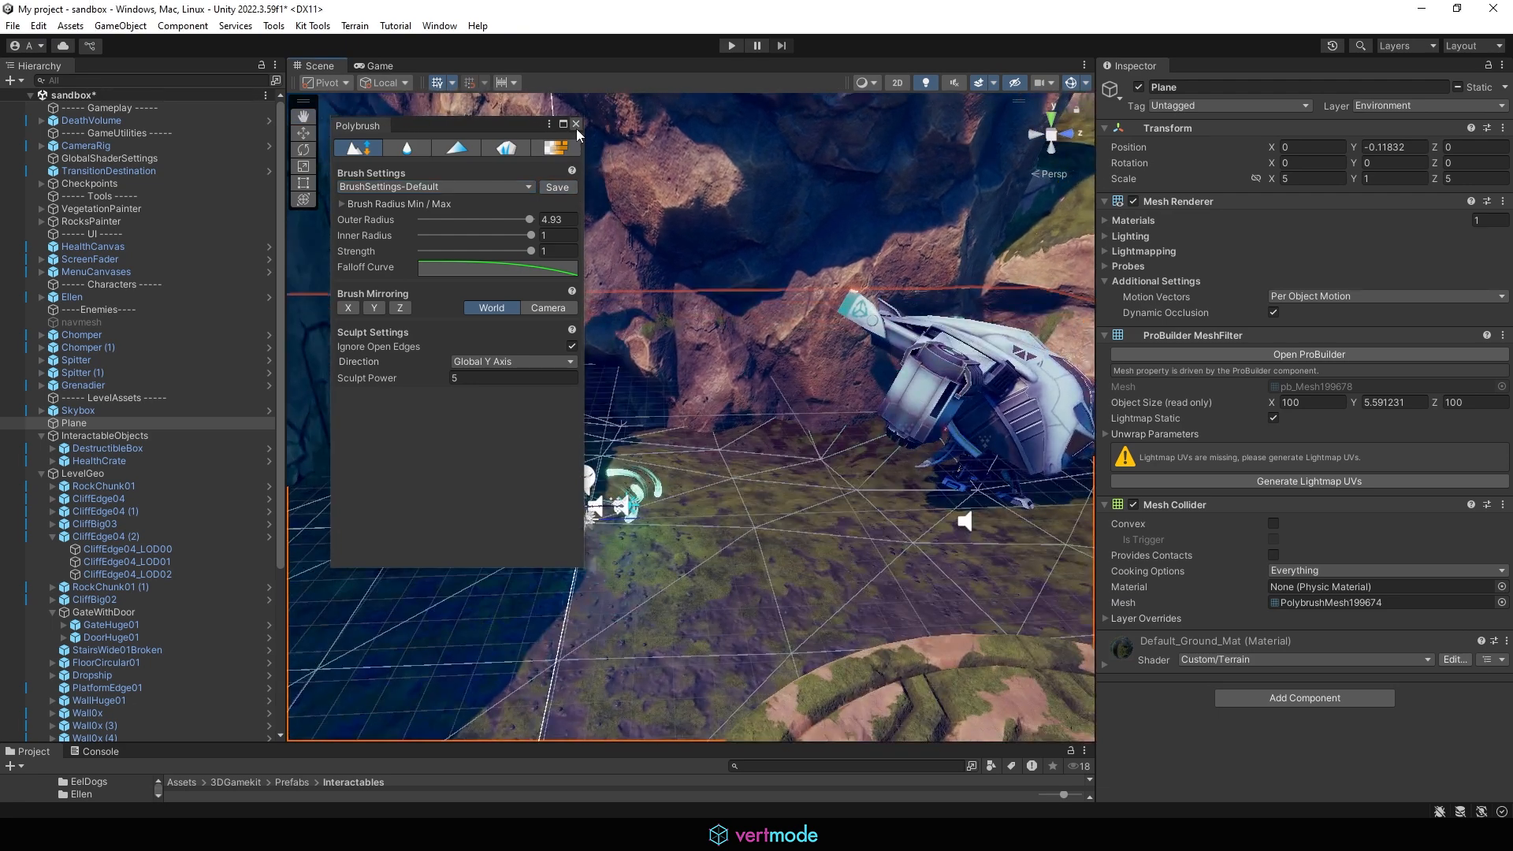
click(575, 125)
Step: Orbit and zoom across the level to review the reshaped ground around the ship
alt+drag(816, 380, 715, 513)
scroll(715, 512, down, 5)
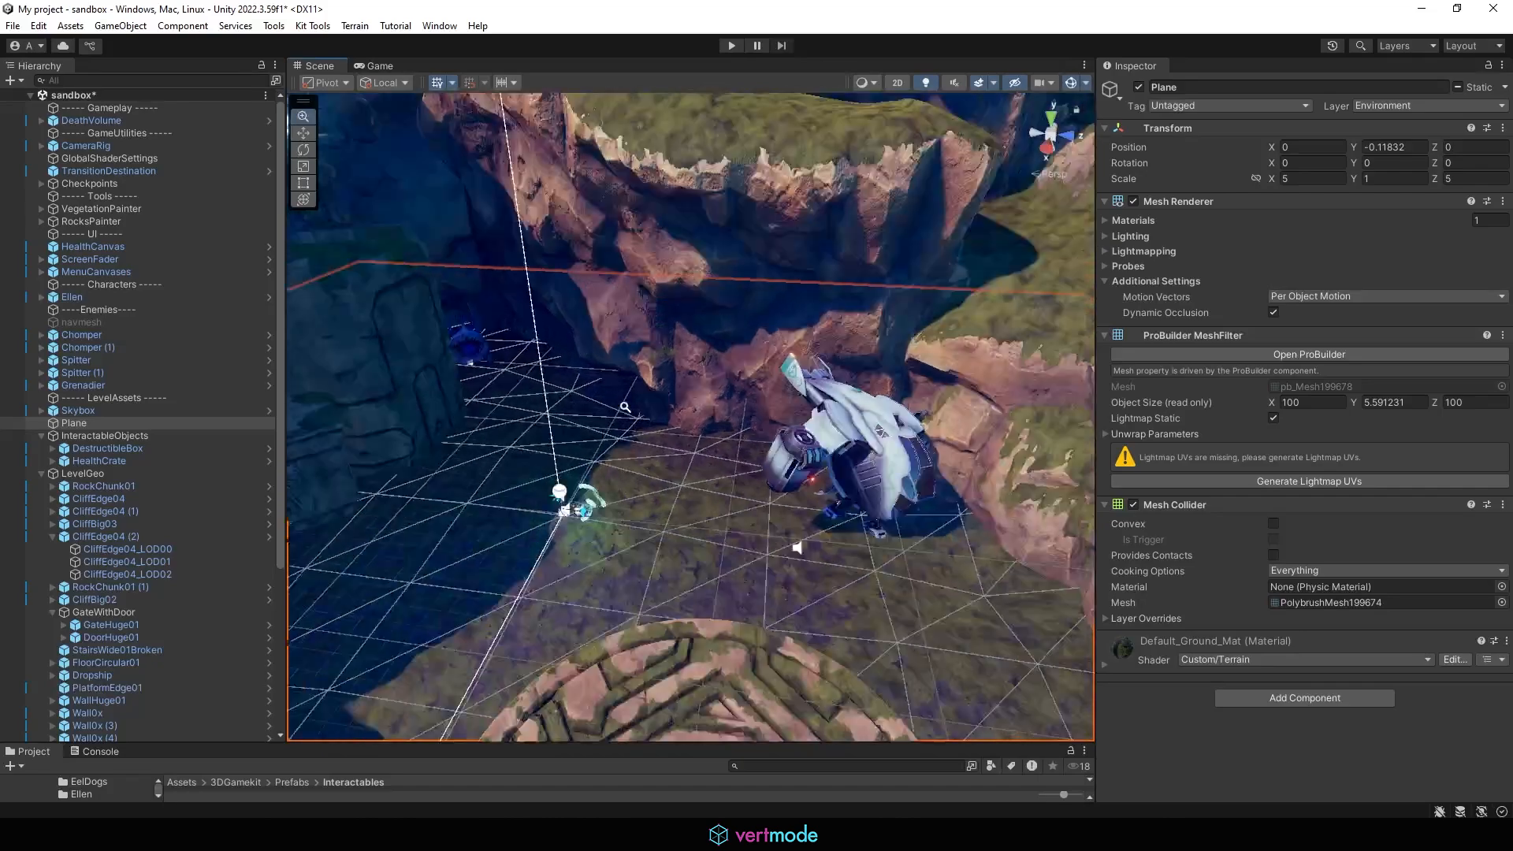
alt+drag(748, 252, 885, 208)
scroll(888, 217, down, 5)
click(908, 219)
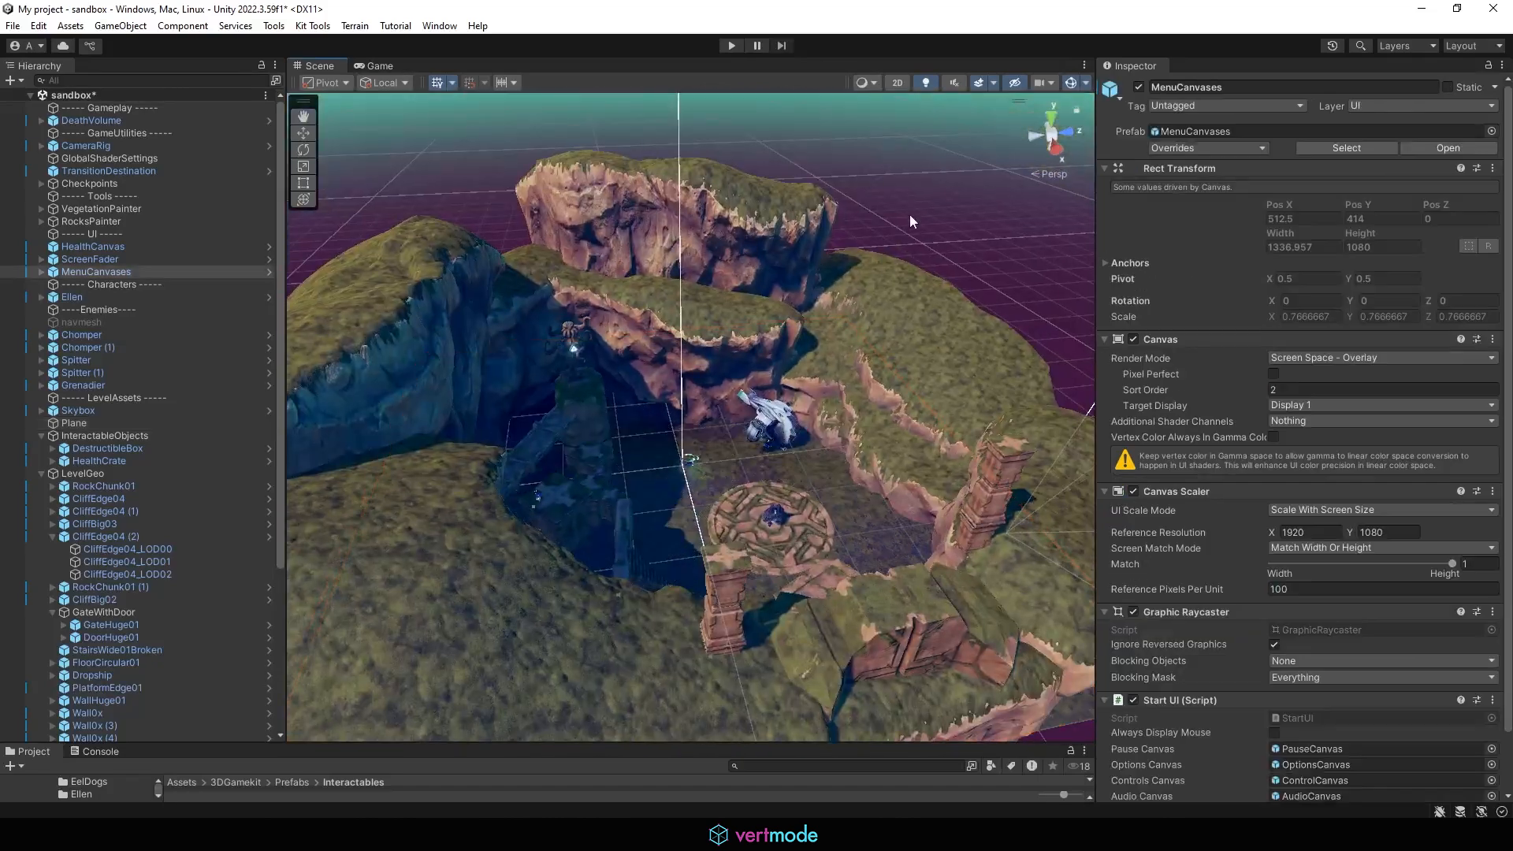
scroll(817, 492, up, 5)
alt+drag(817, 493, 732, 417)
scroll(732, 416, up, 8)
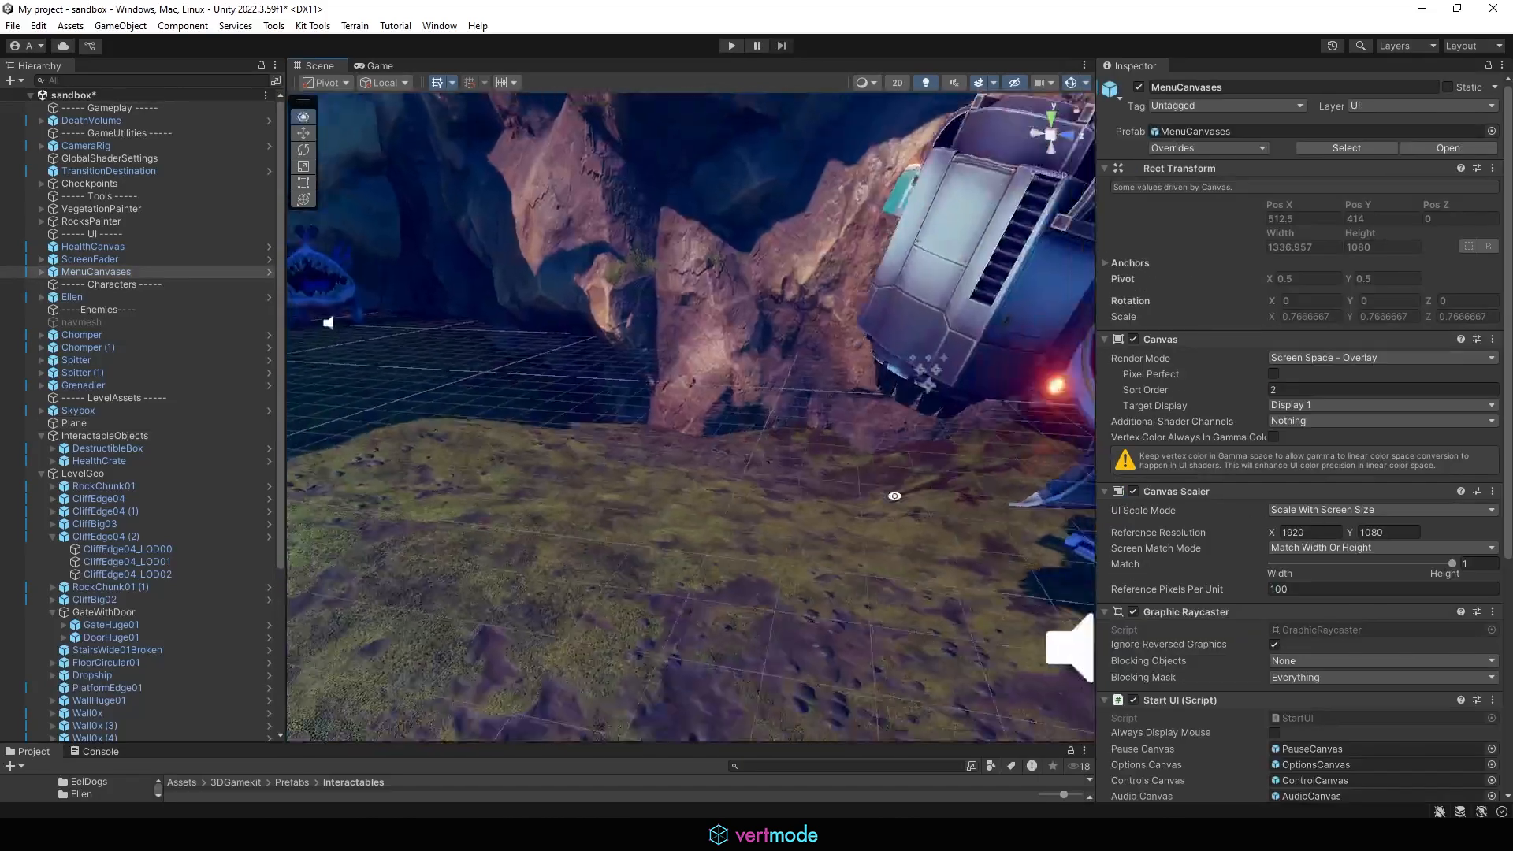
alt+drag(889, 504, 795, 521)
Step: Enable the navmesh object and bake its NavMesh Surface
click(81, 322)
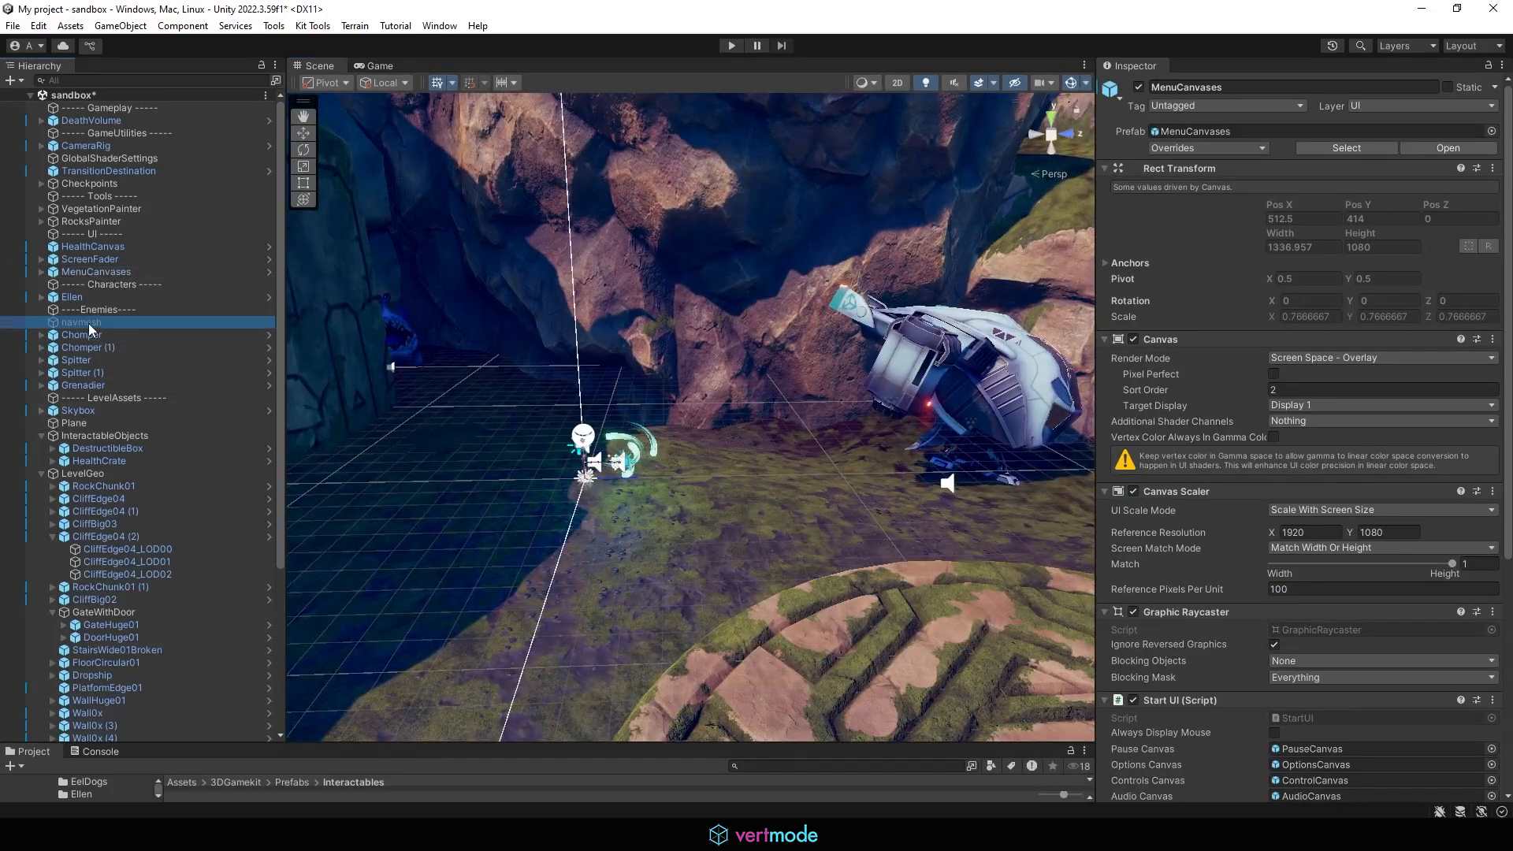
click(1139, 87)
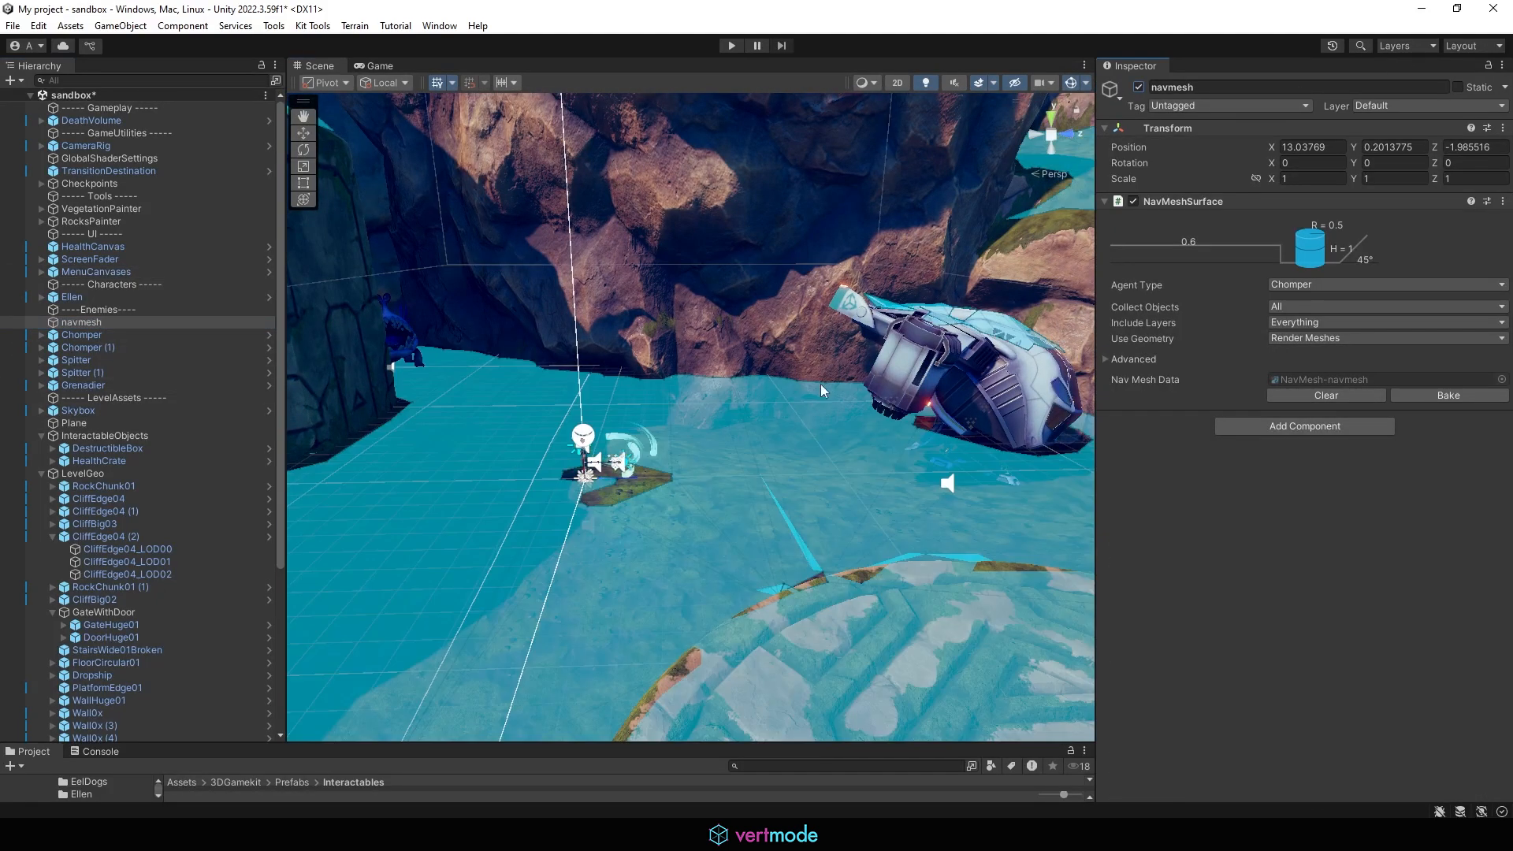
click(1486, 395)
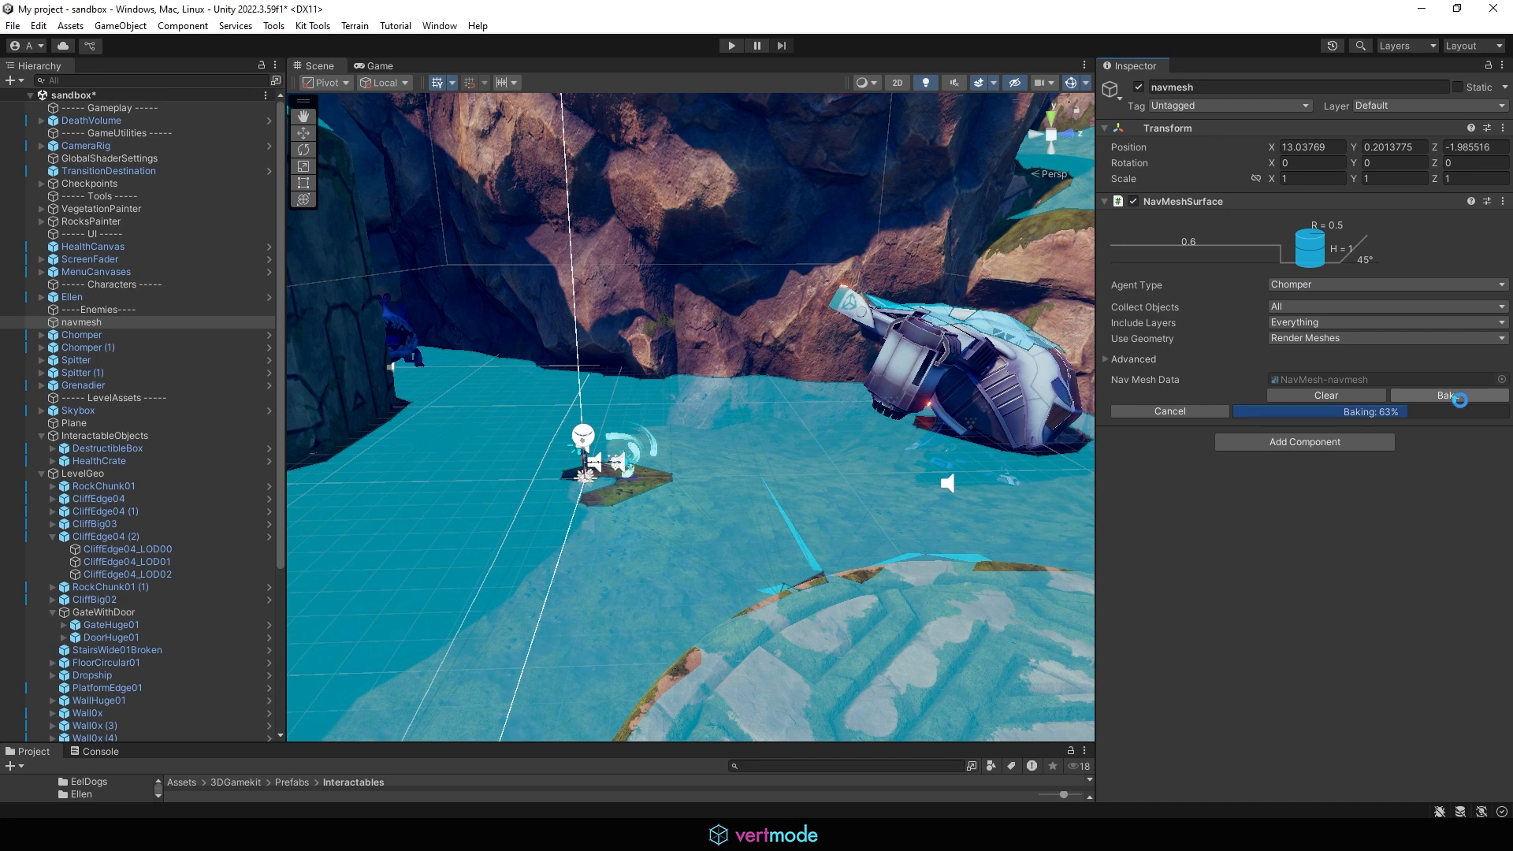
Step: Enter Play mode and walk Ellen forward across the sculpted terrain
click(728, 47)
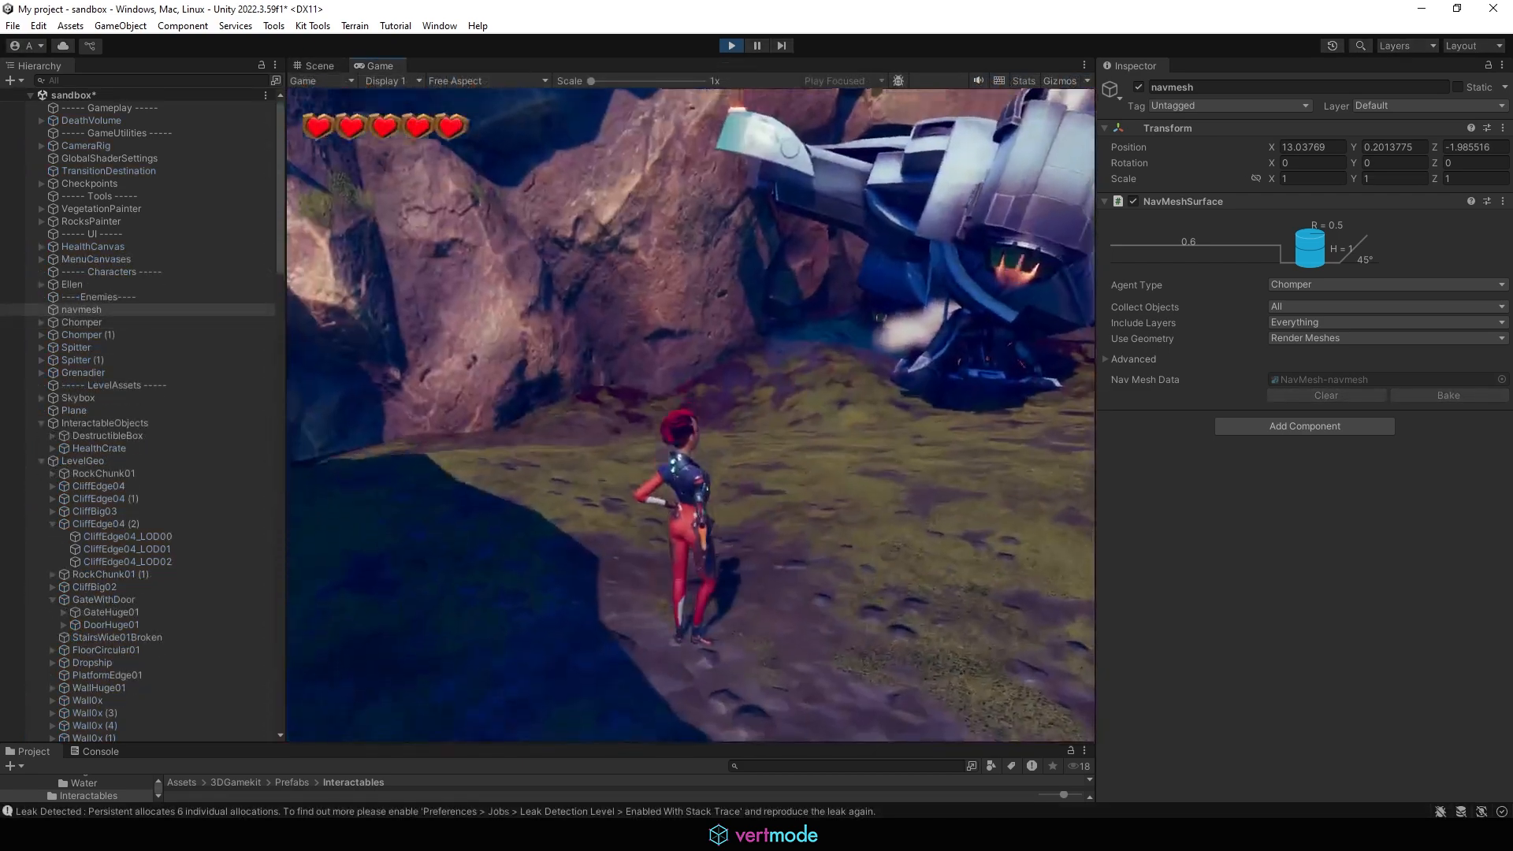
key(w)
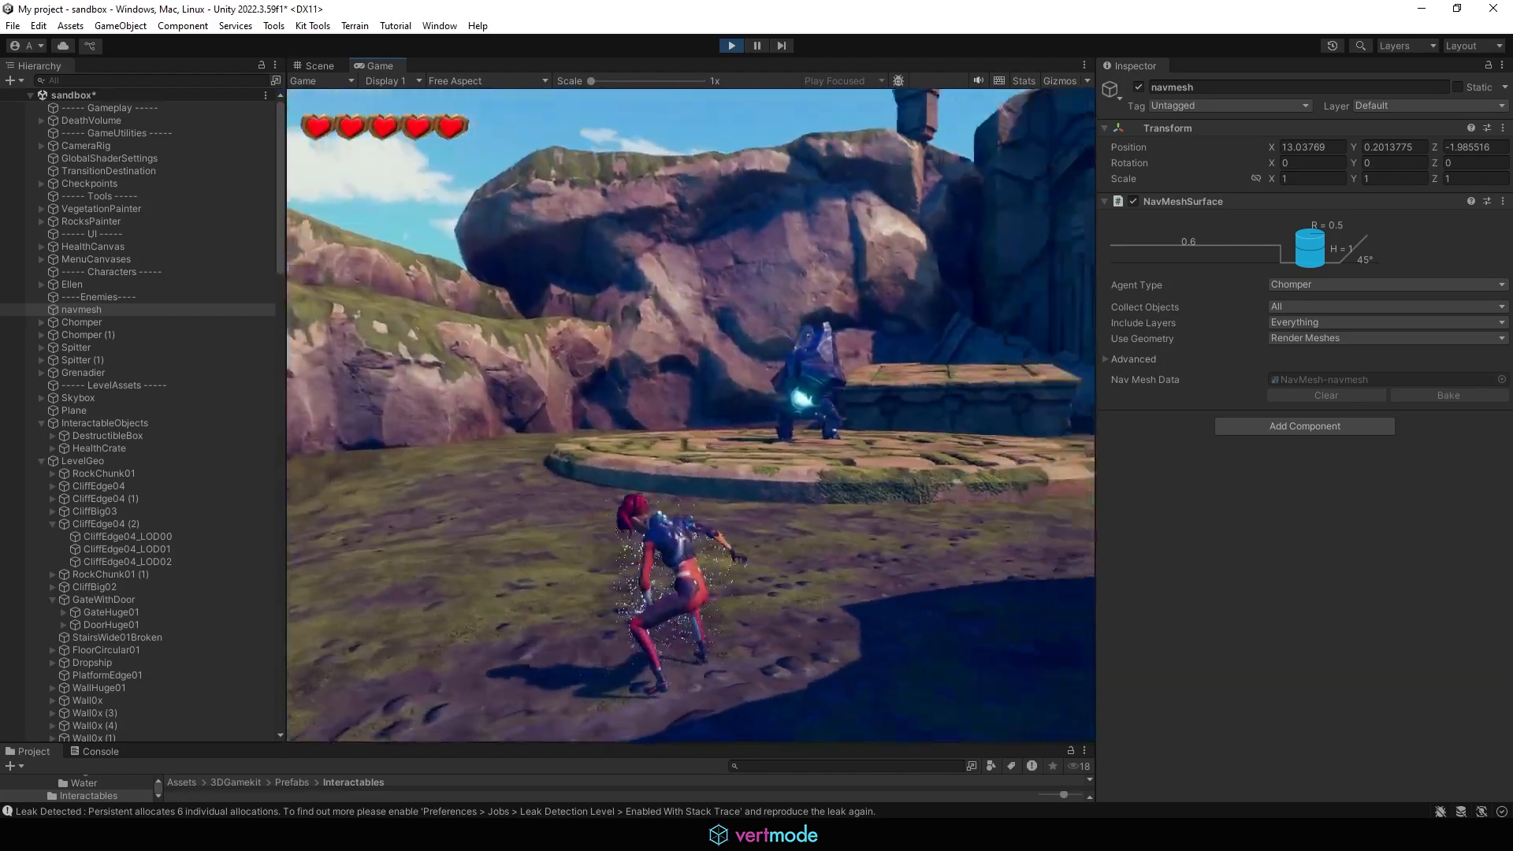
Step: Run and jump Ellen around the sculpted level in Play mode, then pause and exit Play mode
key(w)
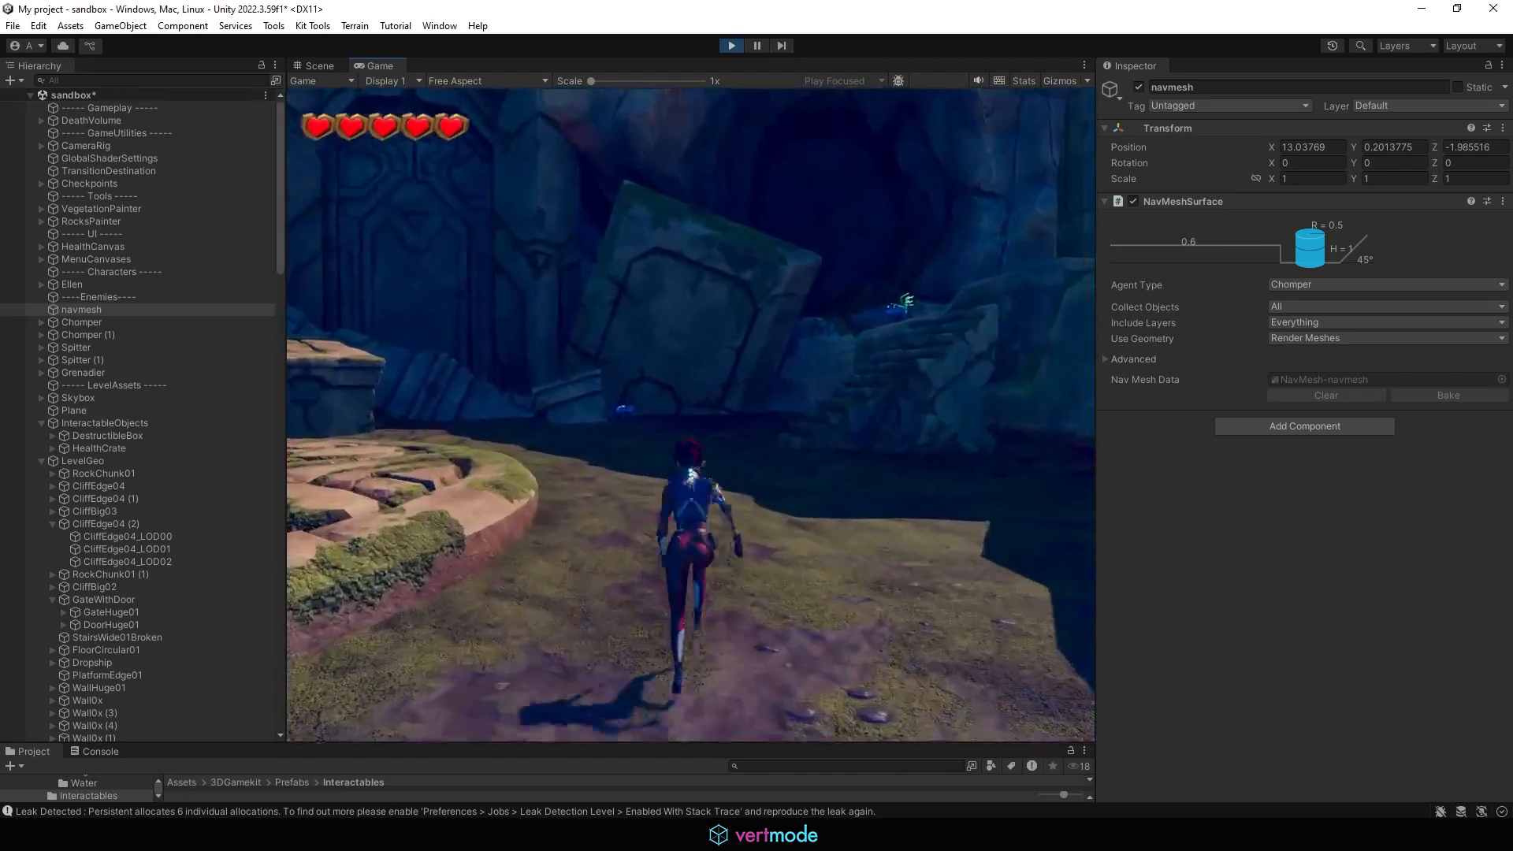
key(space)
key(space)
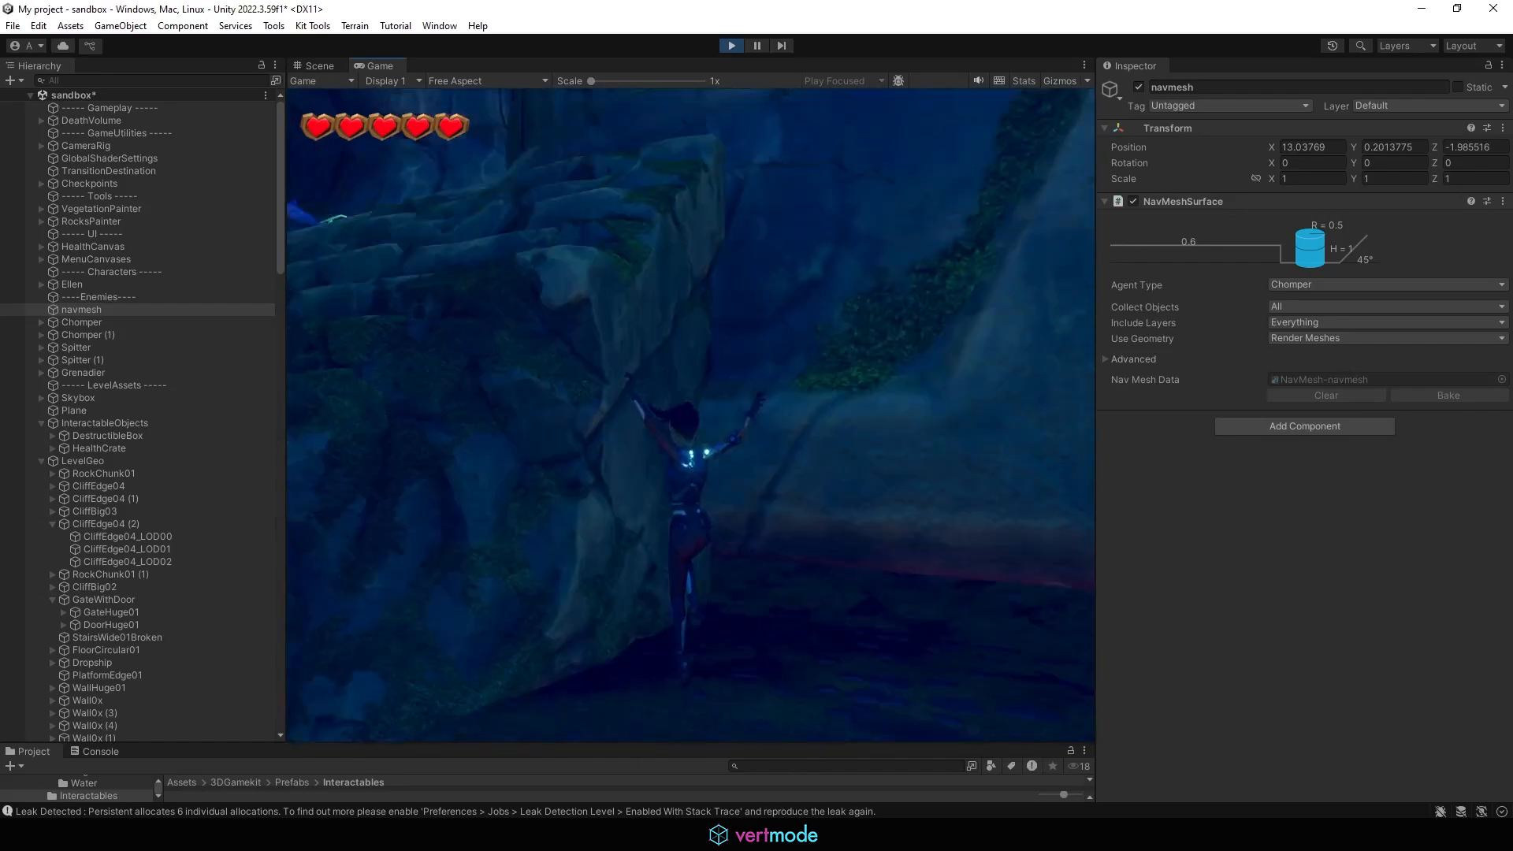
key(s)
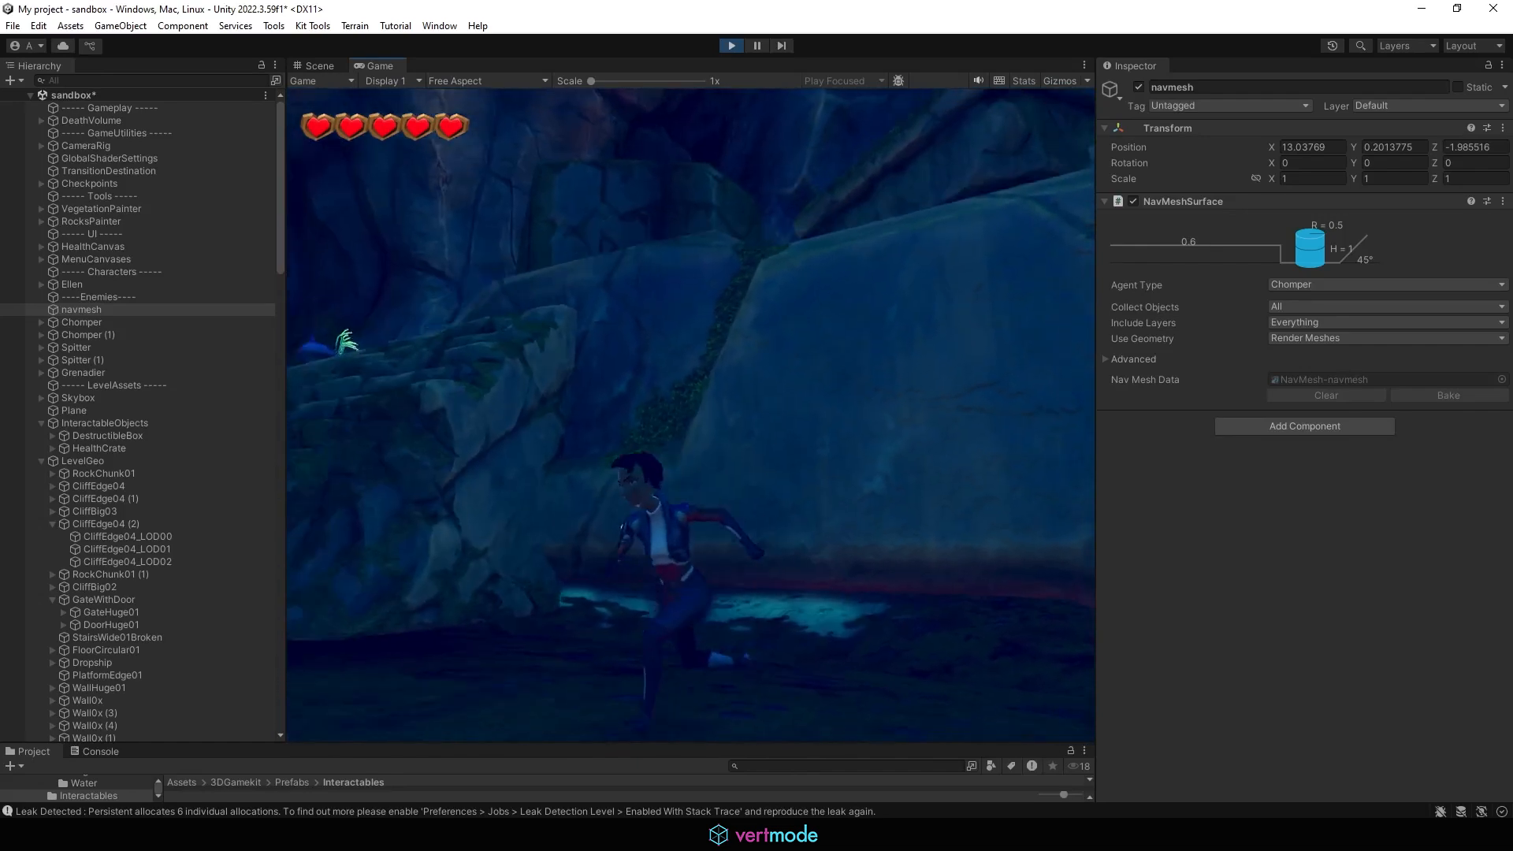
key(d)
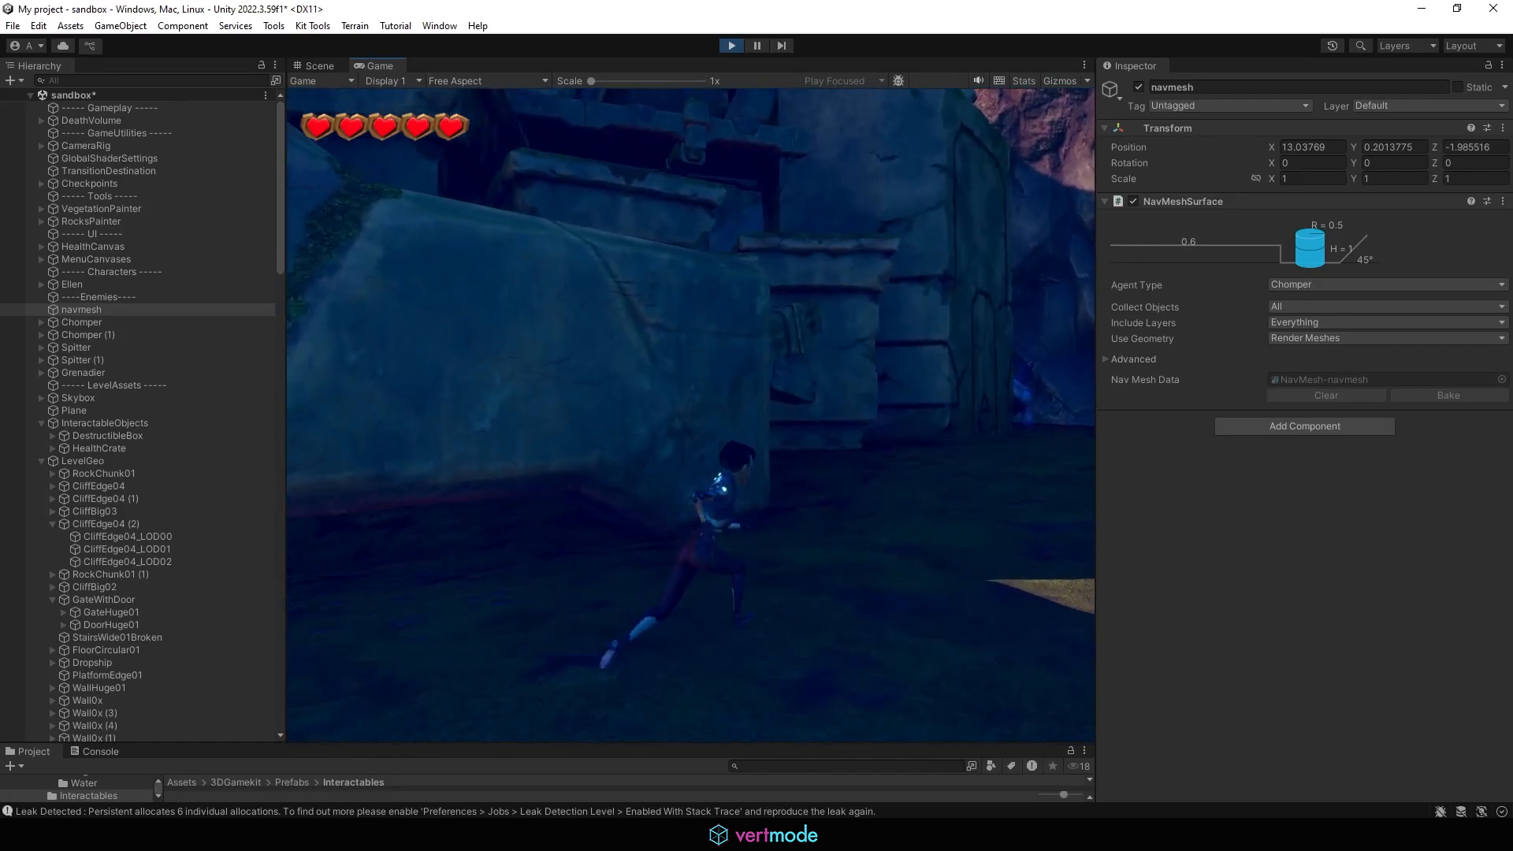
key(a)
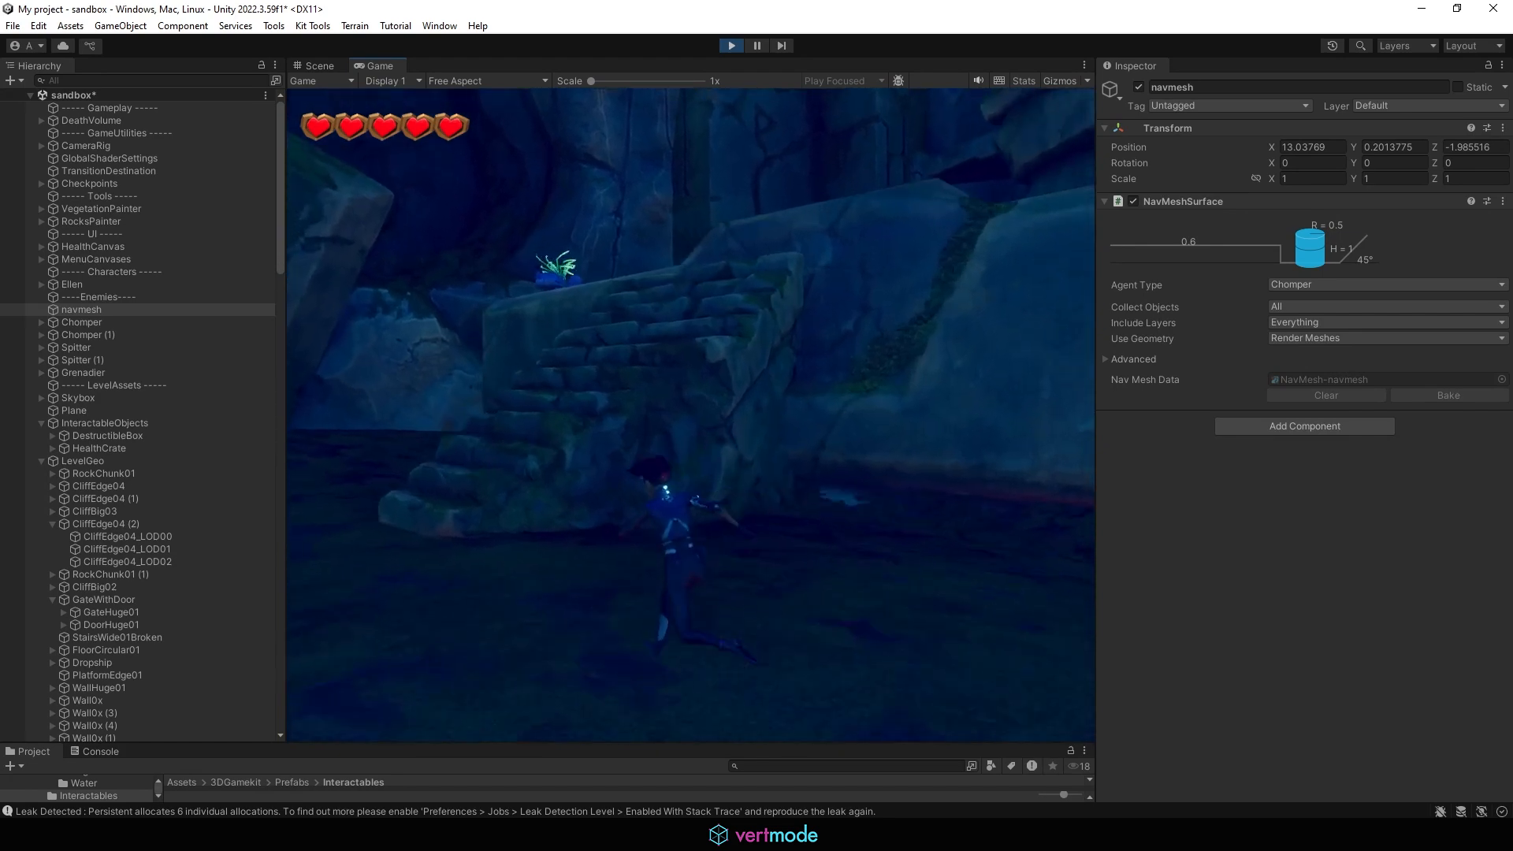
key(w)
key(space)
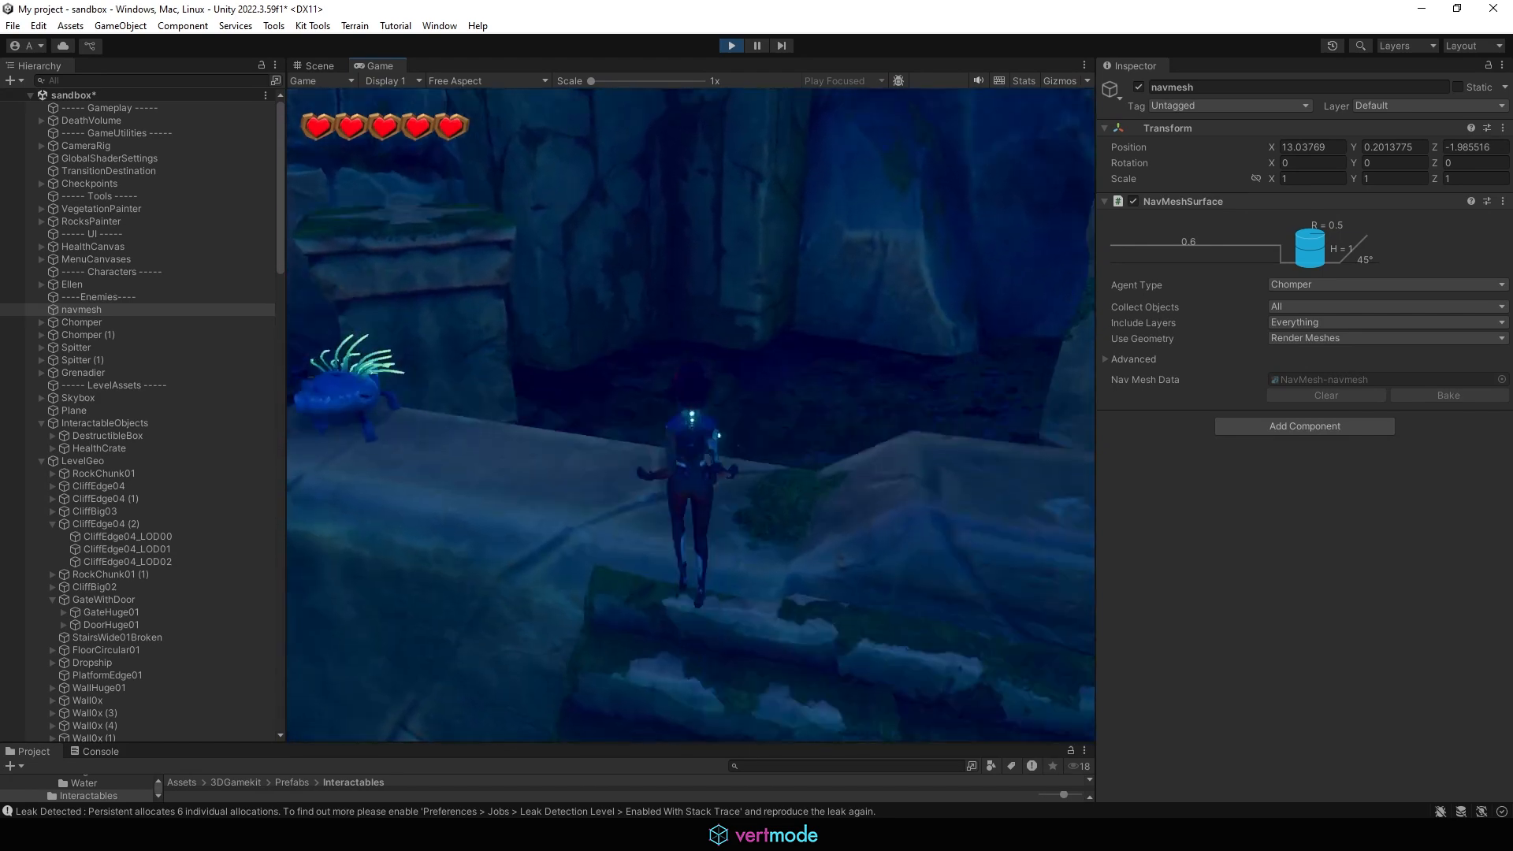
key(w)
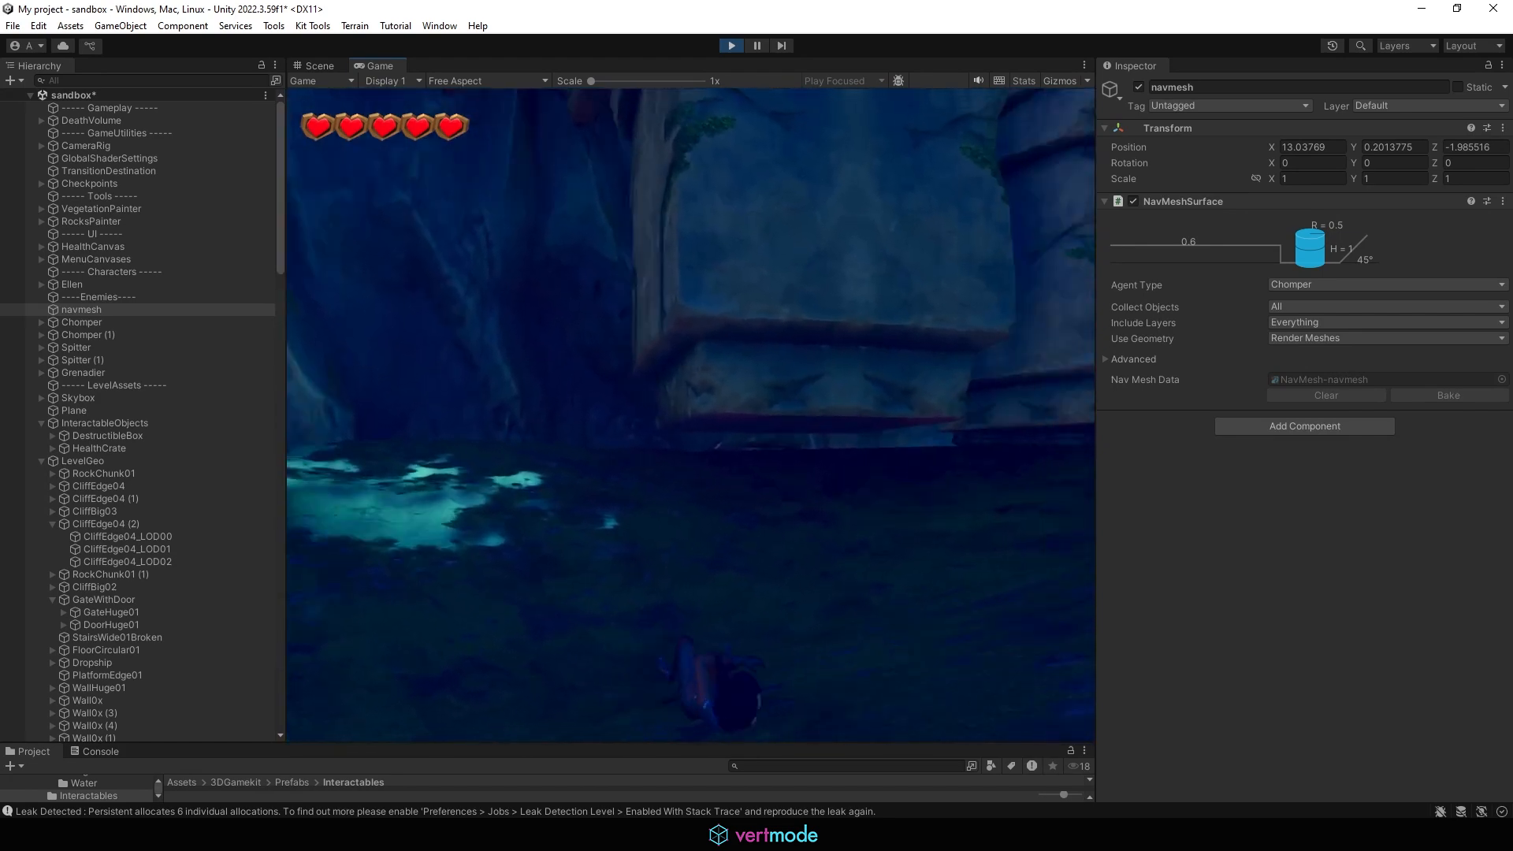
key(Escape)
click(588, 452)
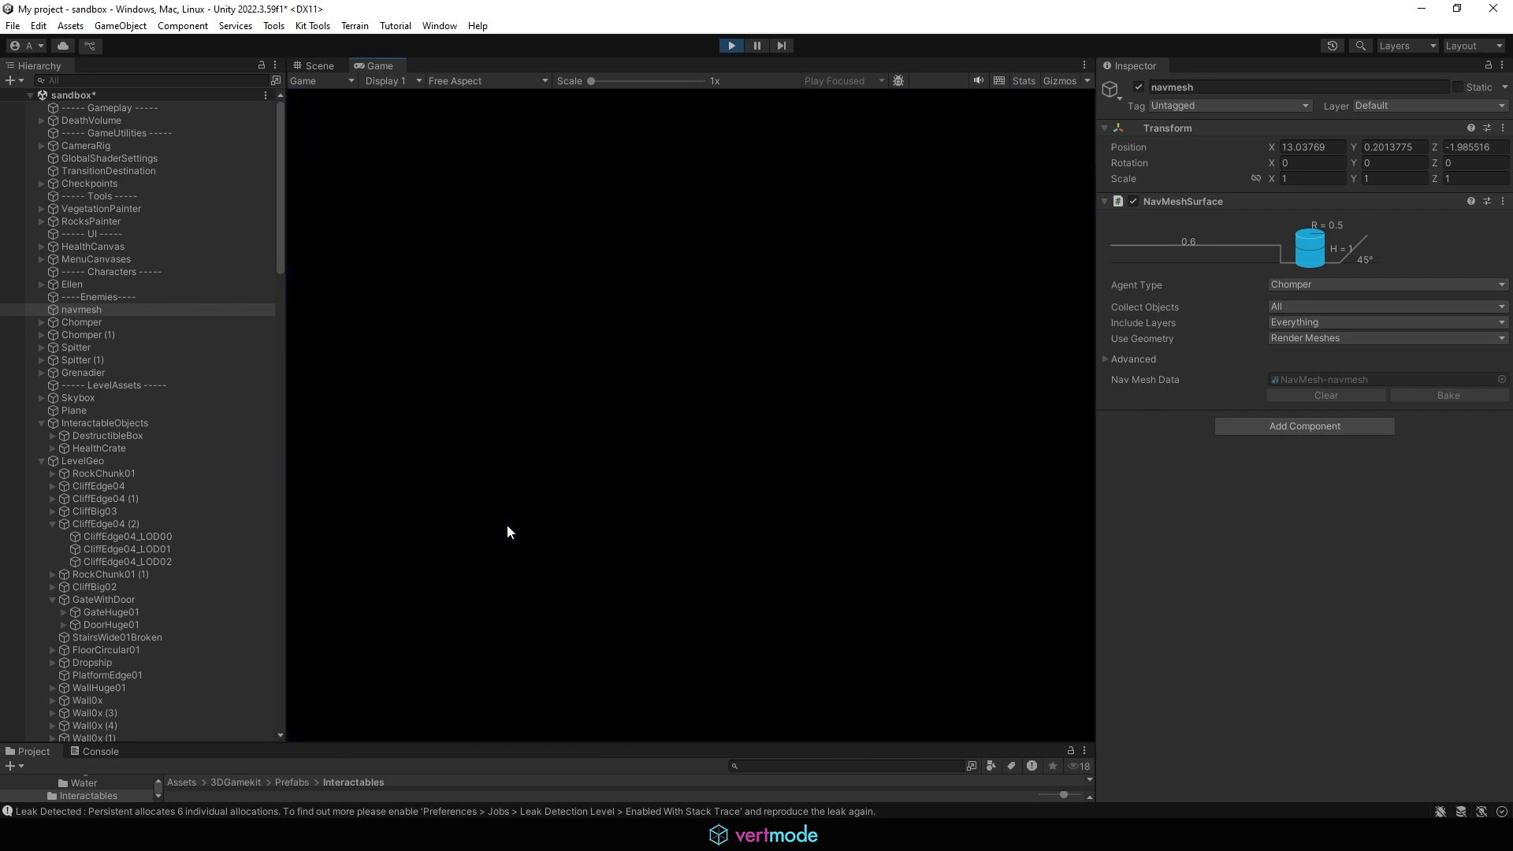
key(Escape)
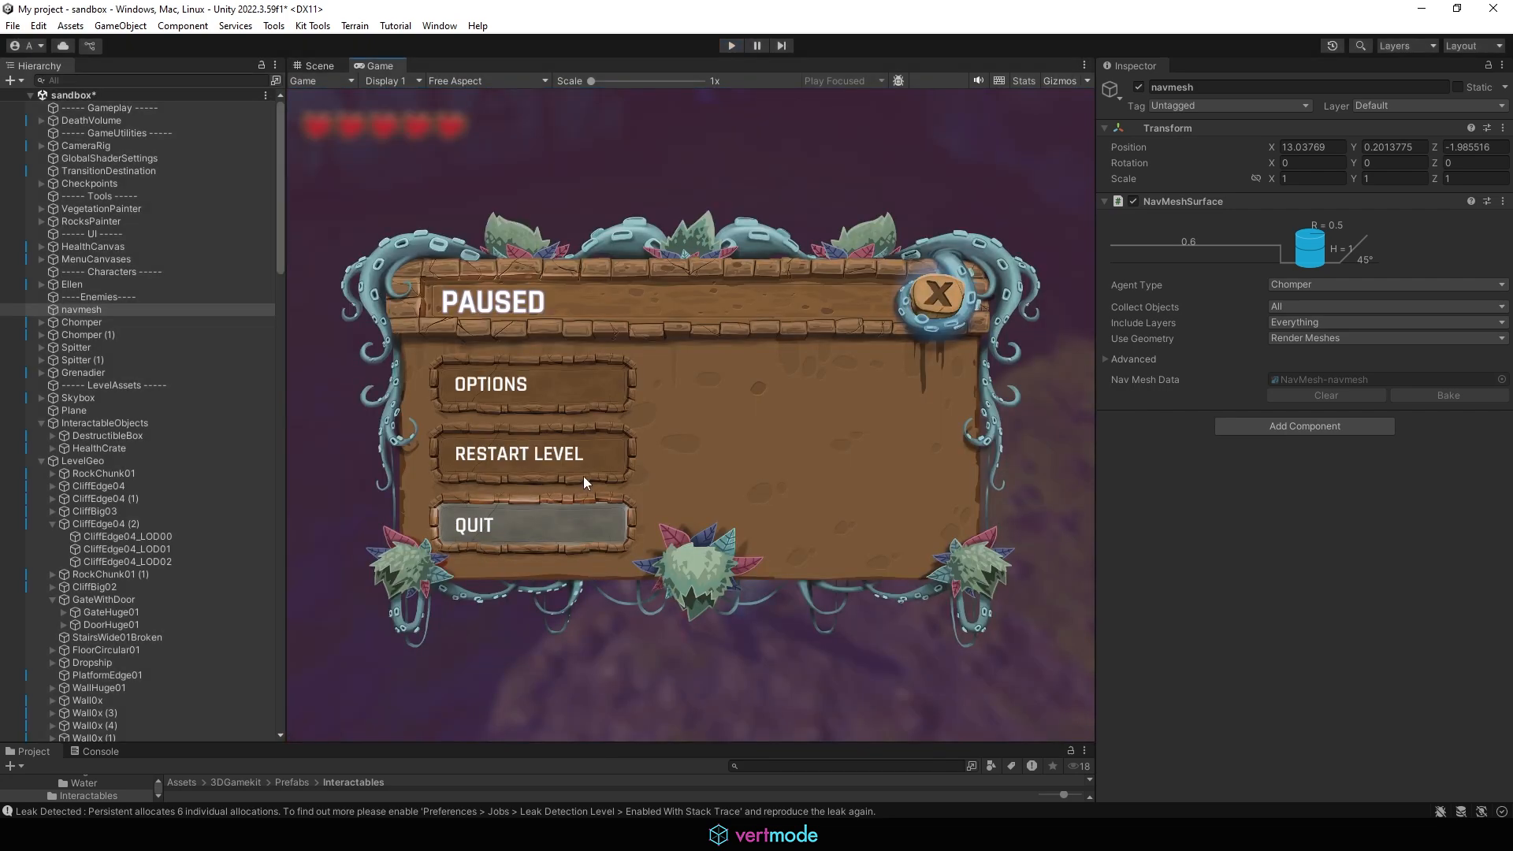
Step: Collapse the InteractableObjects group and frame the navmesh object in the Scene view
scroll(514, 400, down, 10)
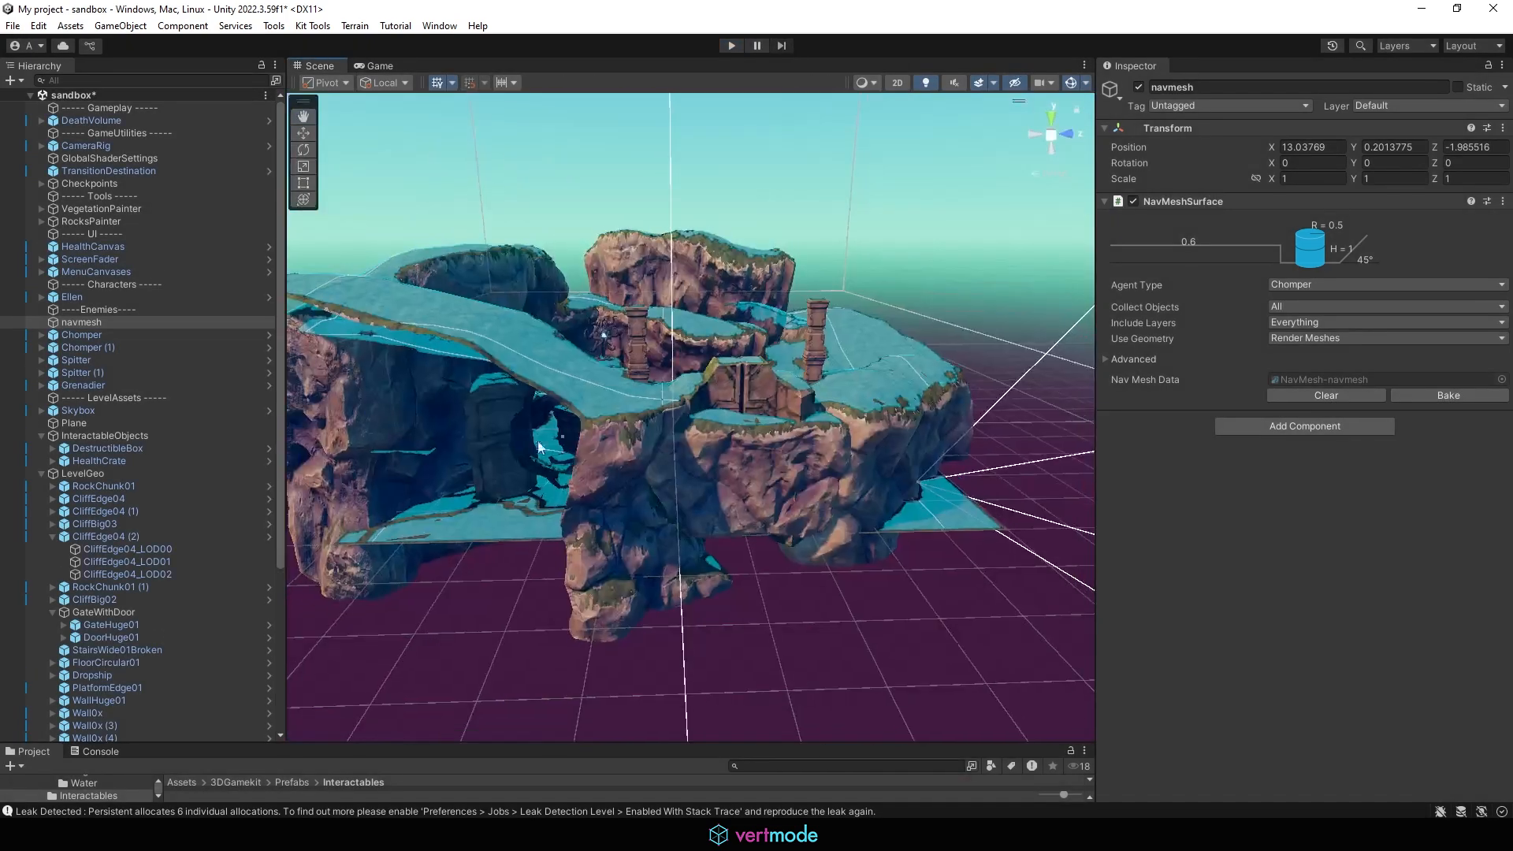
alt+drag(538, 448, 386, 358)
scroll(722, 517, up, 2)
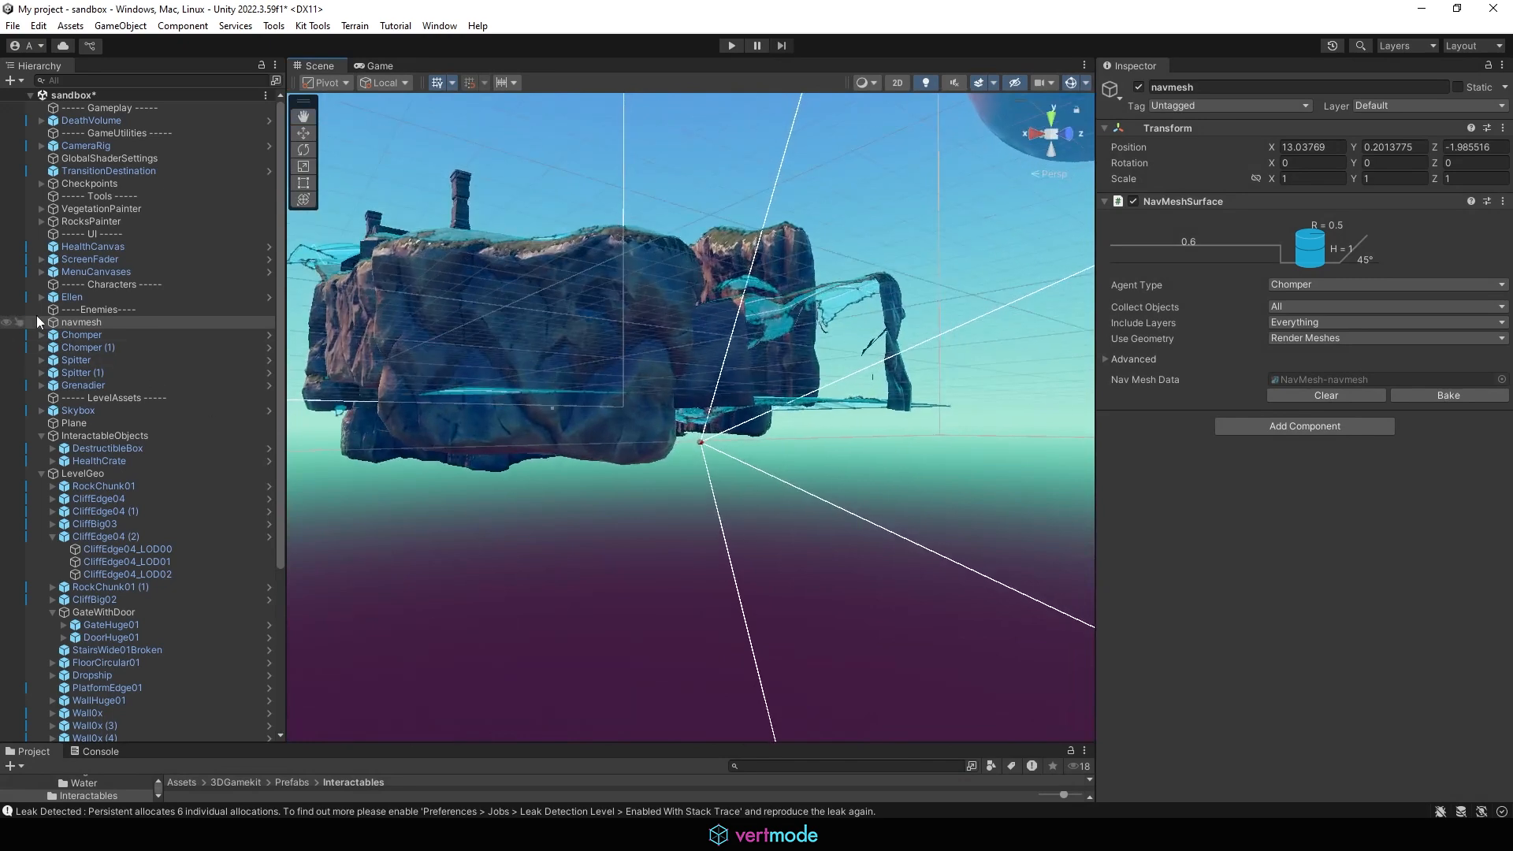
click(41, 435)
key(f)
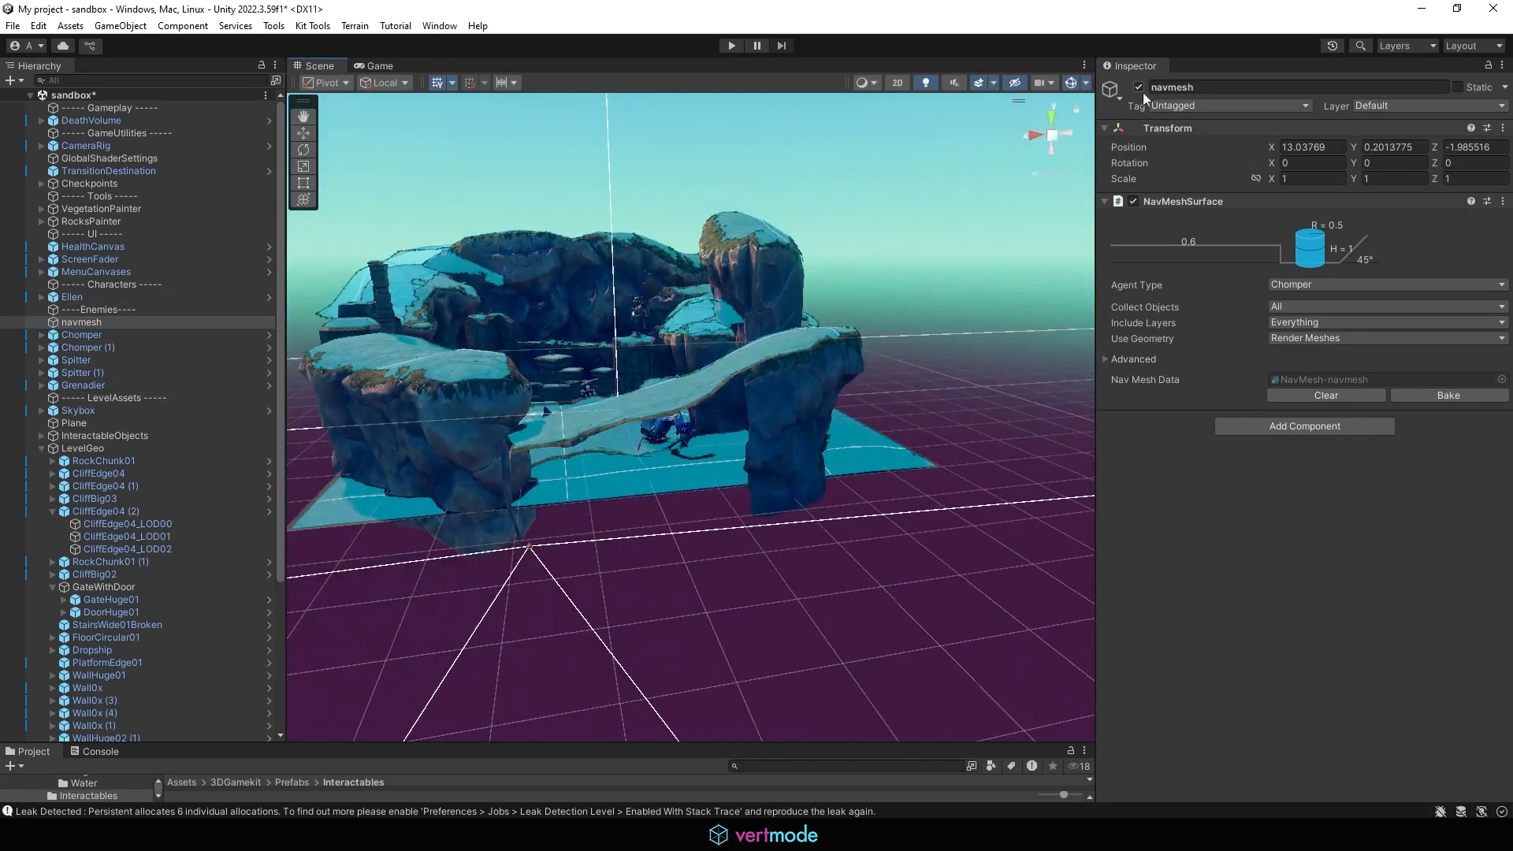
alt+drag(994, 398, 681, 461)
click(681, 461)
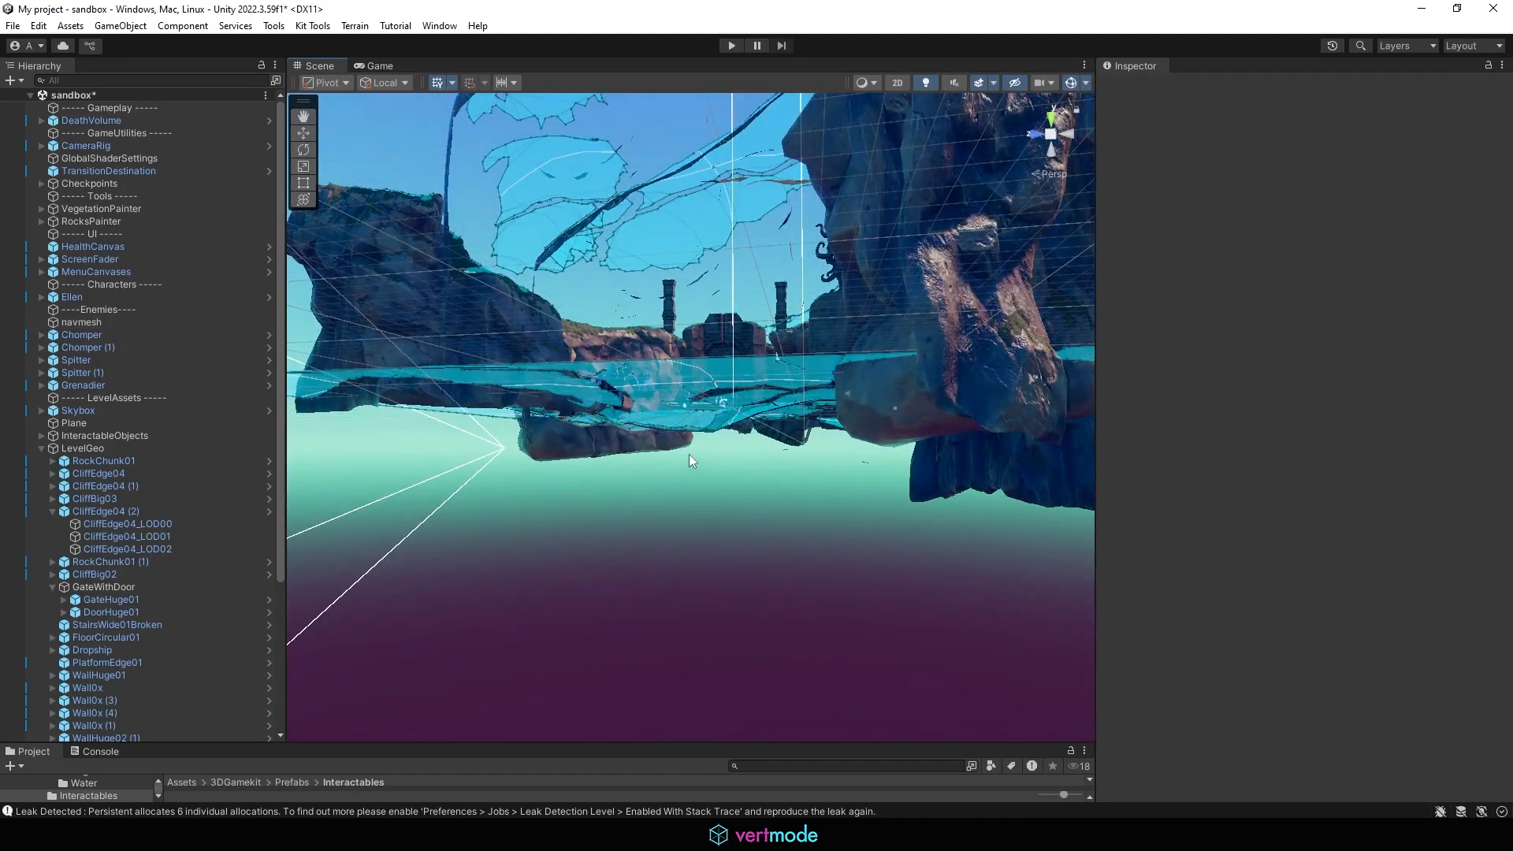
Step: Select DeathVolume and examine it against the level from perspective, top and left views
click(139, 121)
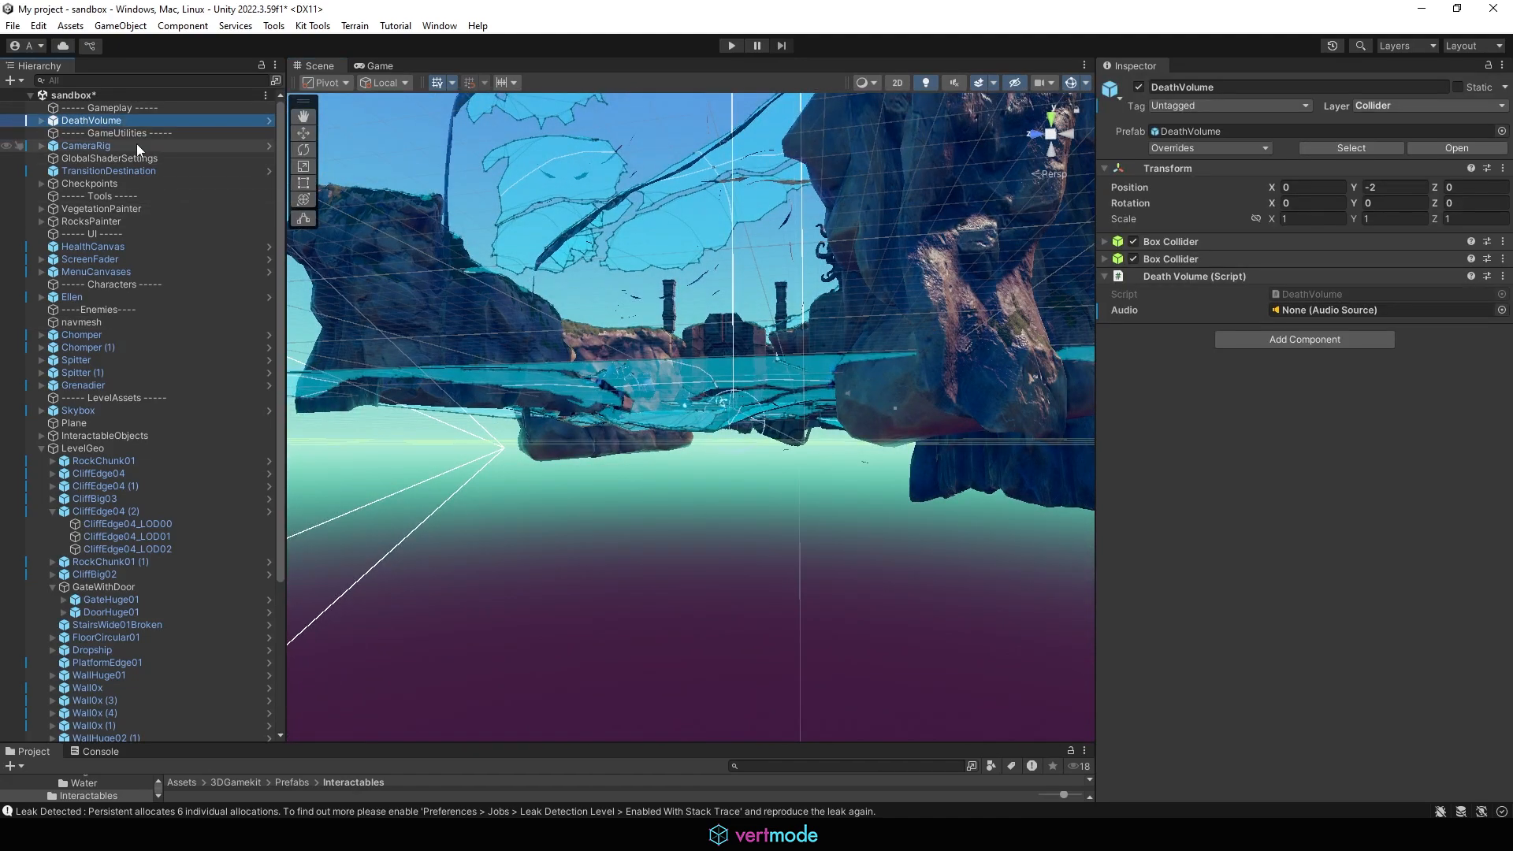
alt+drag(567, 276, 650, 295)
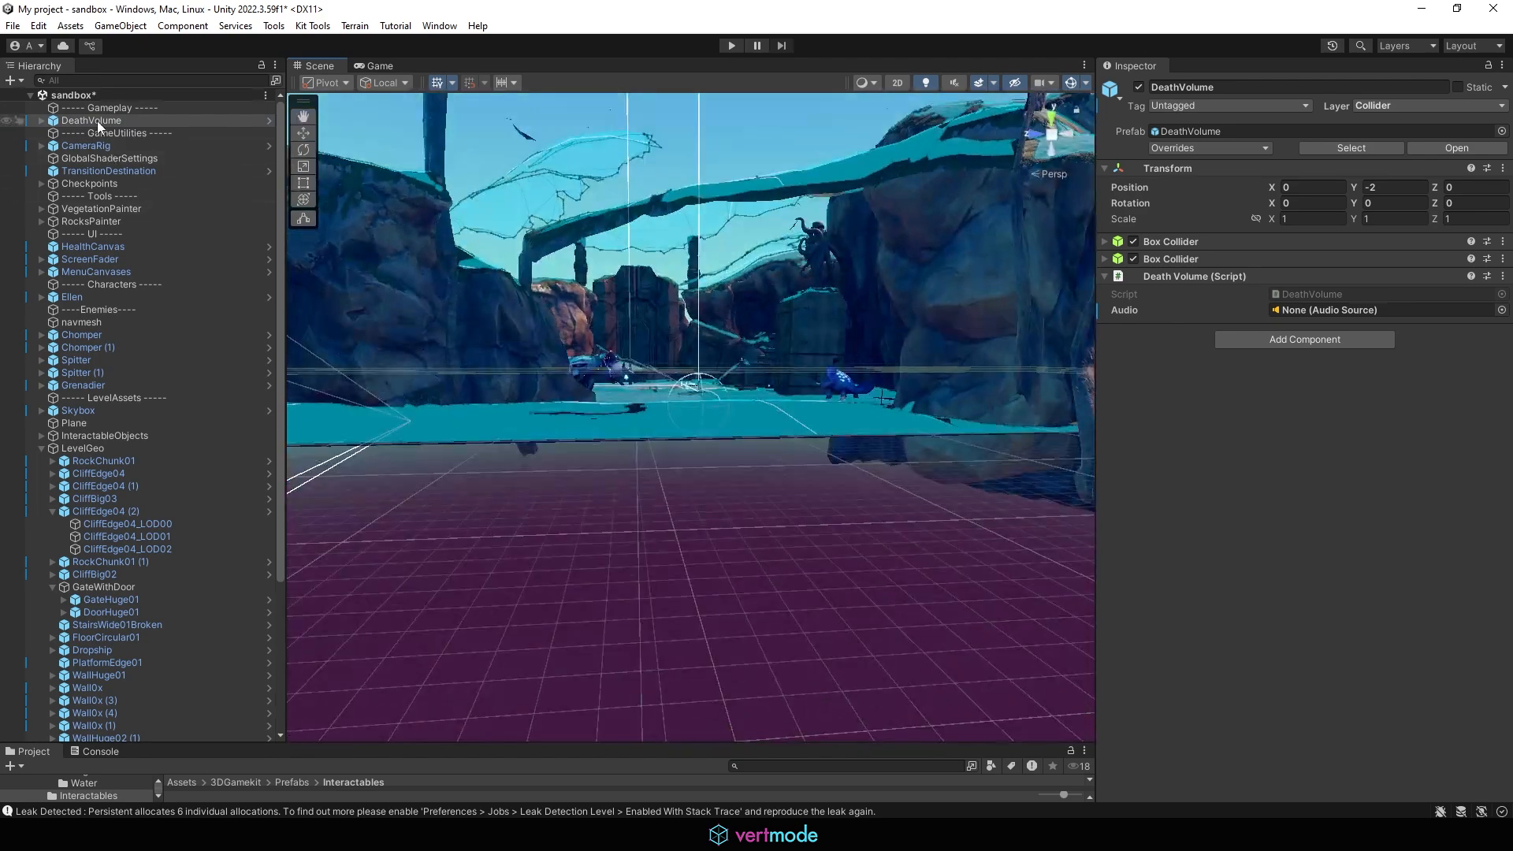
alt+right_drag(756, 331, 733, 426)
alt+drag(732, 426, 990, 480)
alt+right_drag(990, 480, 630, 465)
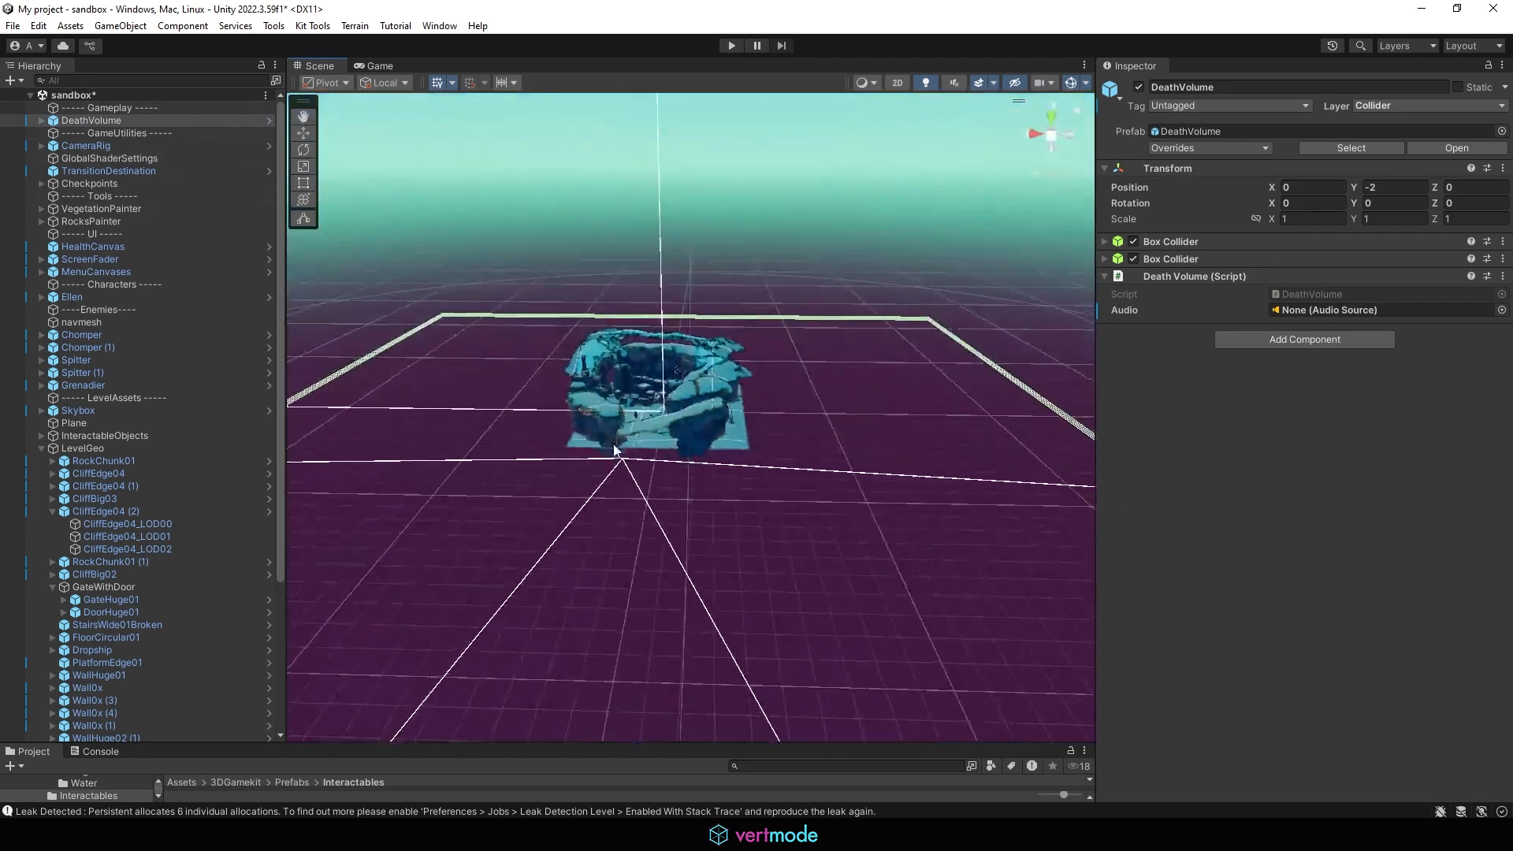
alt+drag(630, 465, 618, 421)
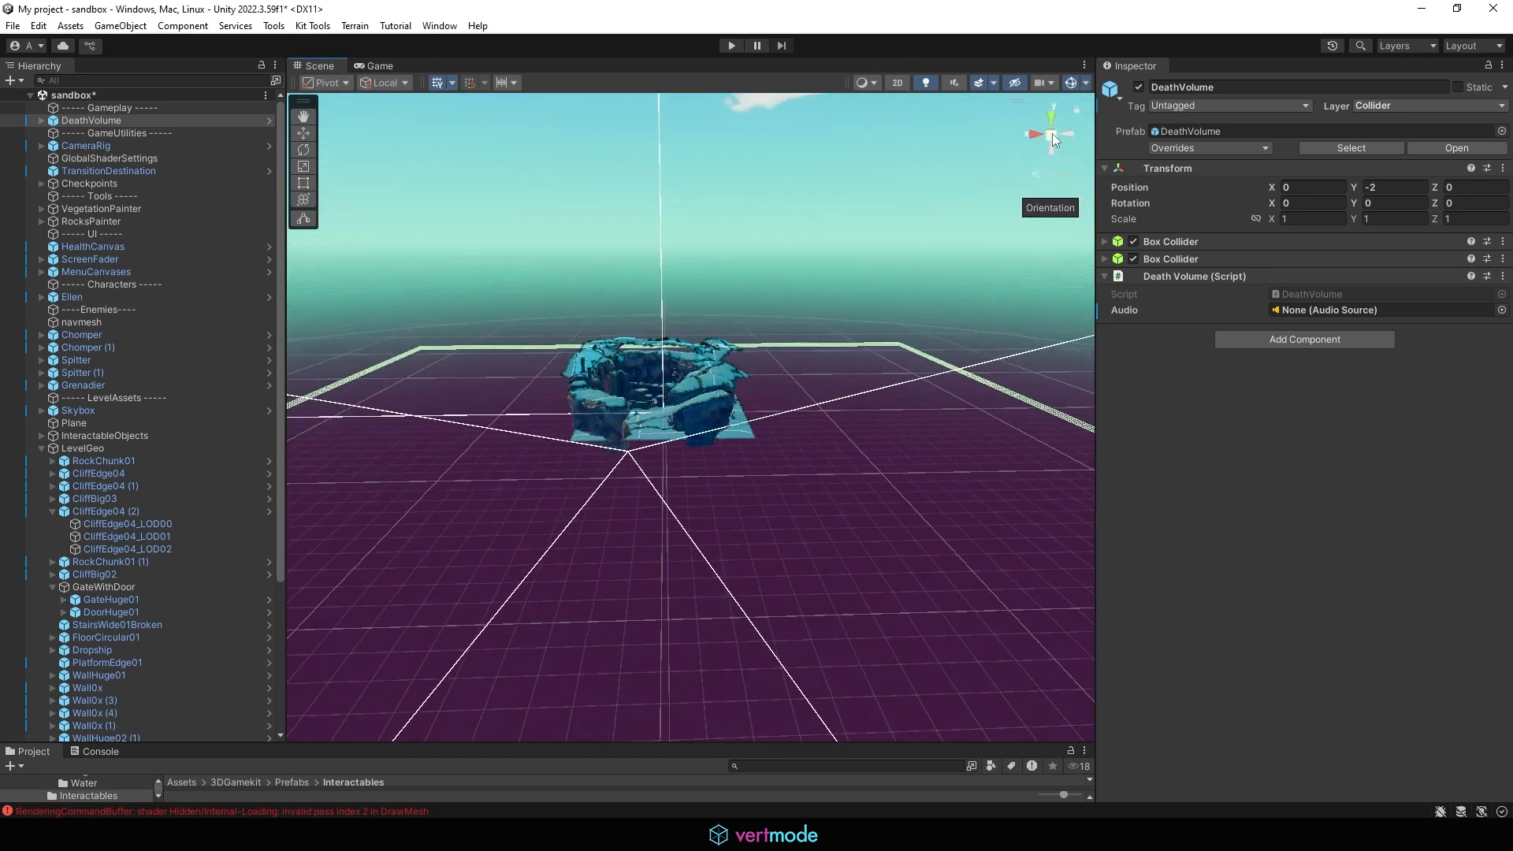
click(1052, 134)
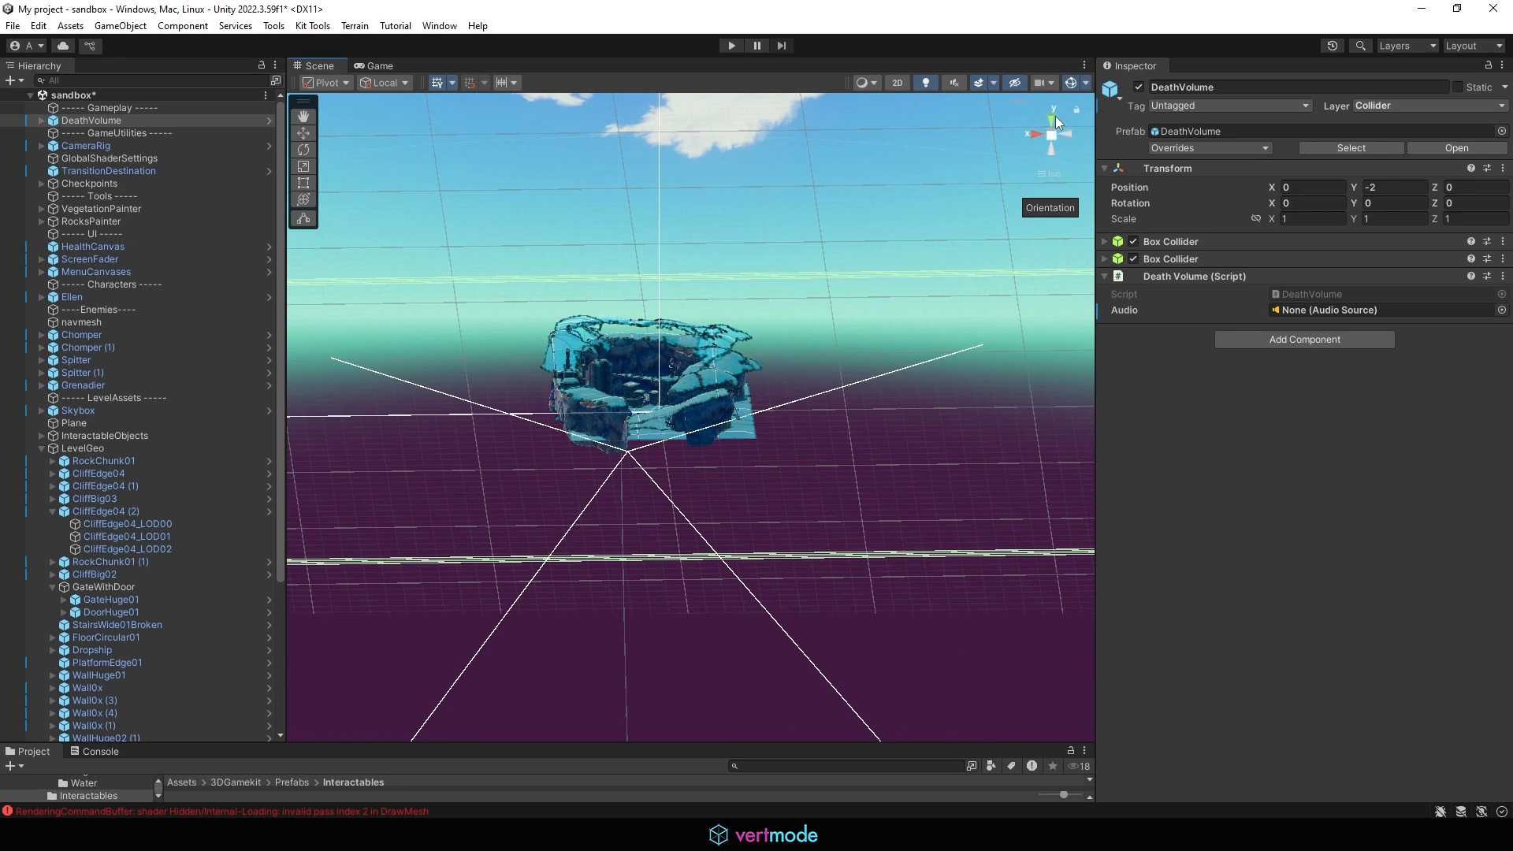
click(1051, 117)
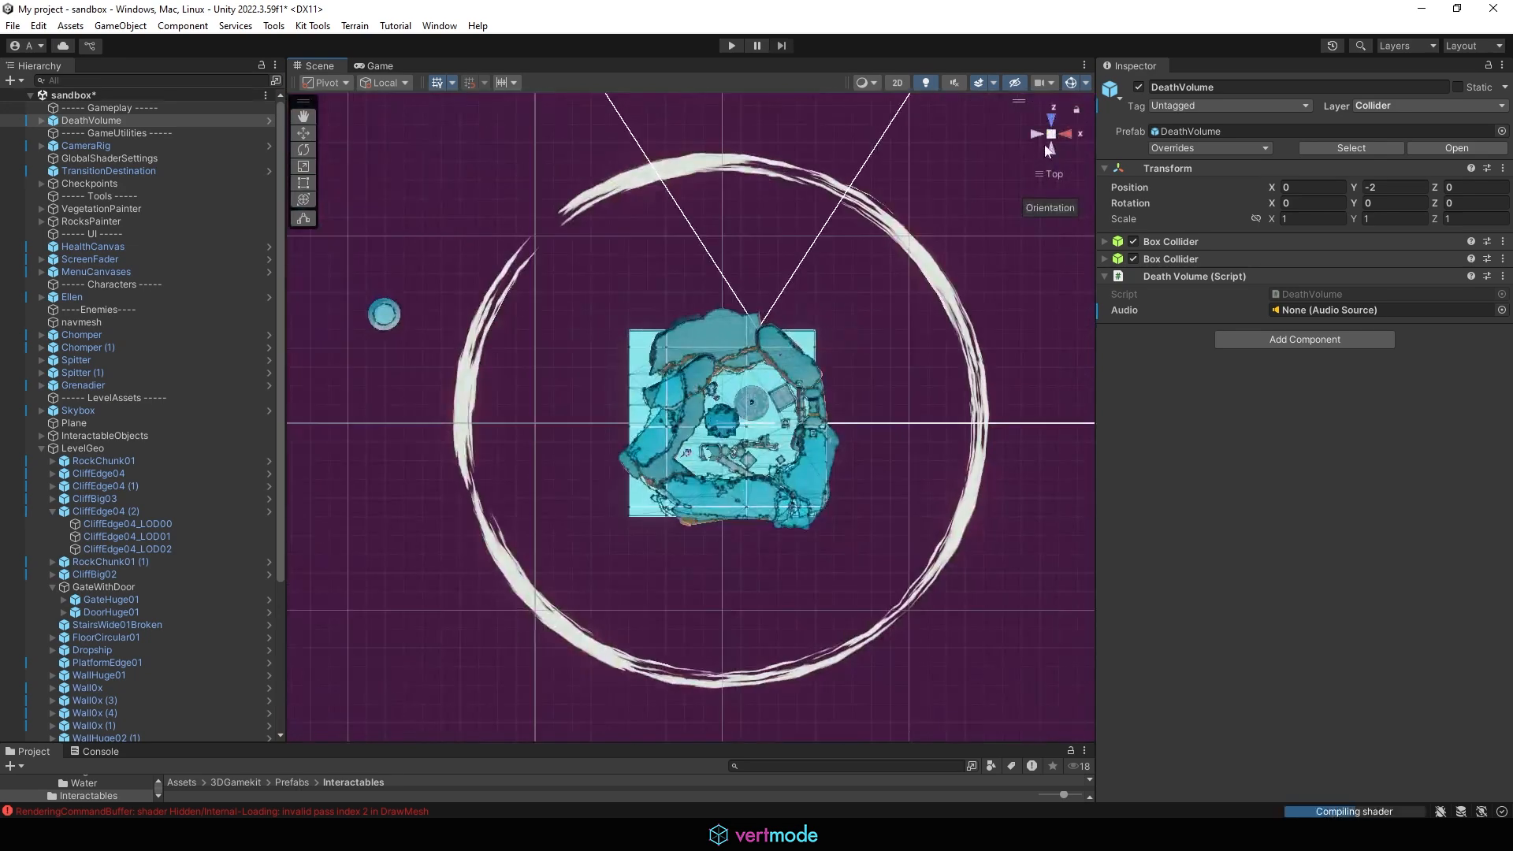
click(1037, 134)
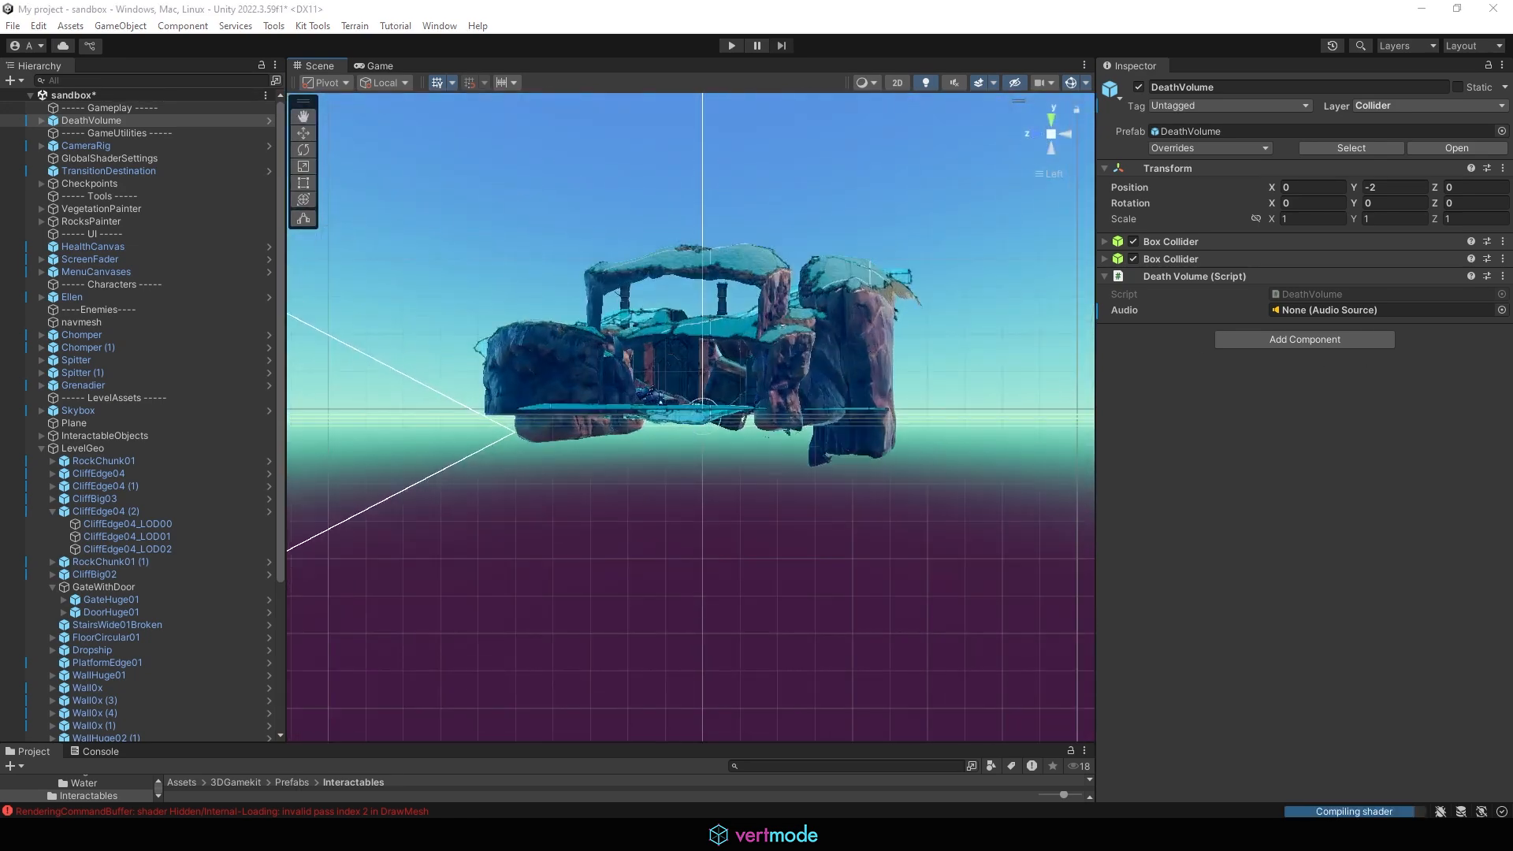
Step: Move the DeathVolume down to Y -10.03, below the level geometry
scroll(479, 430, up, 5)
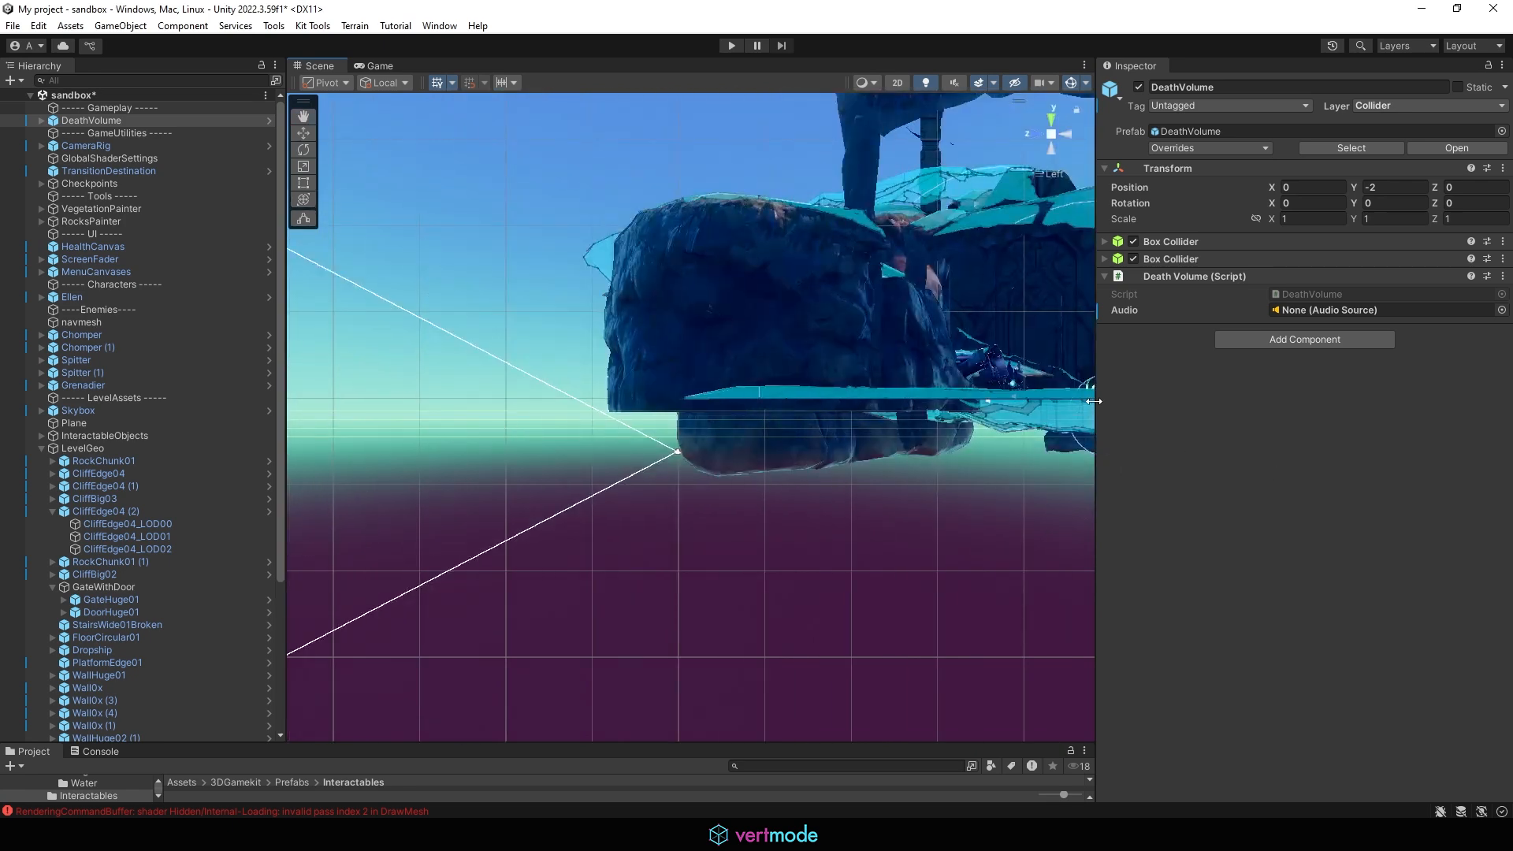
middle_drag(919, 405, 710, 400)
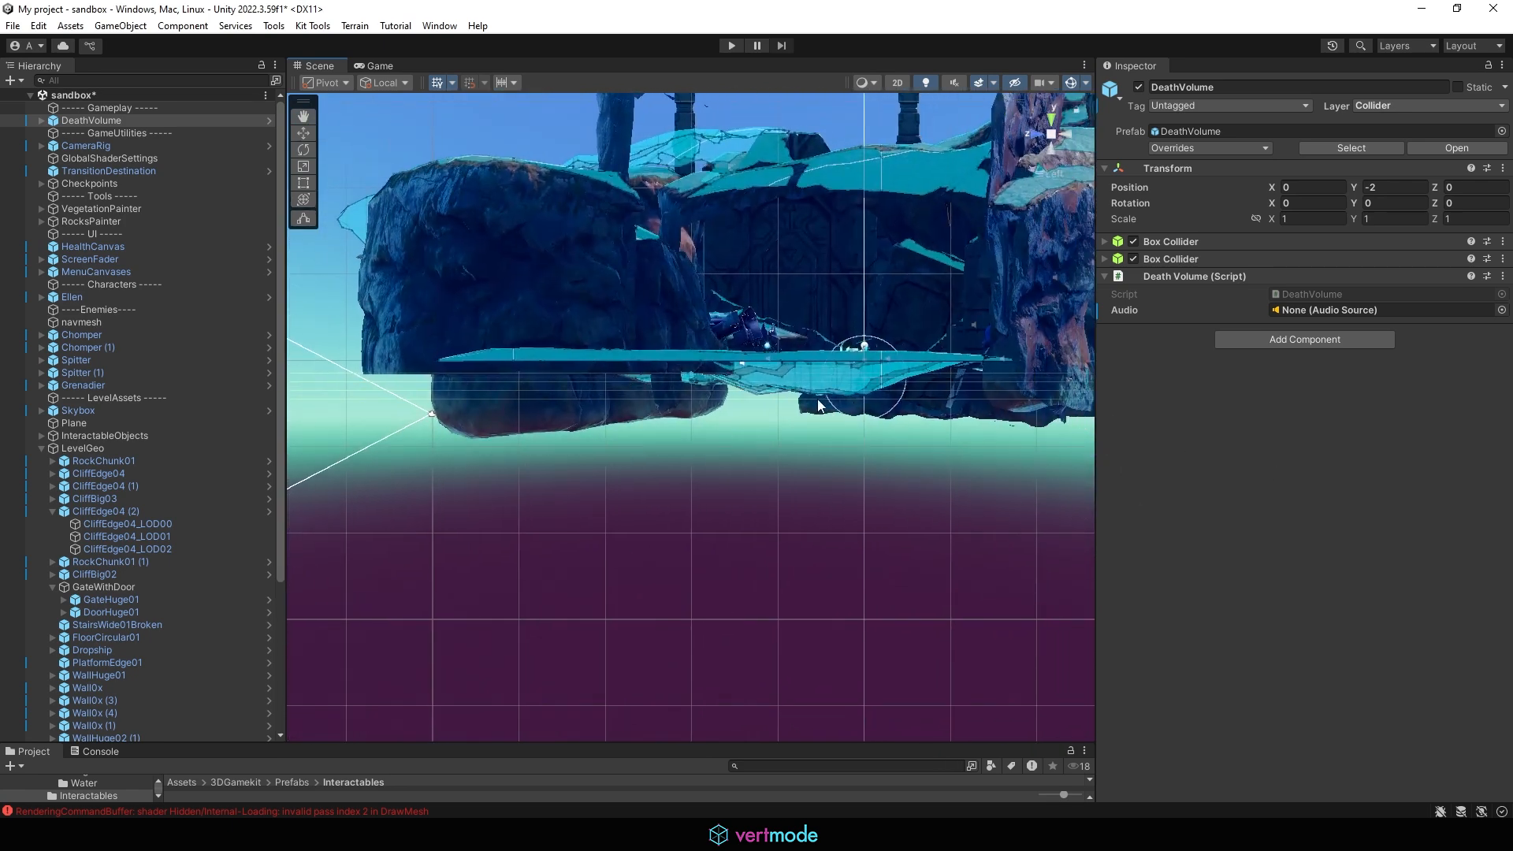
click(323, 384)
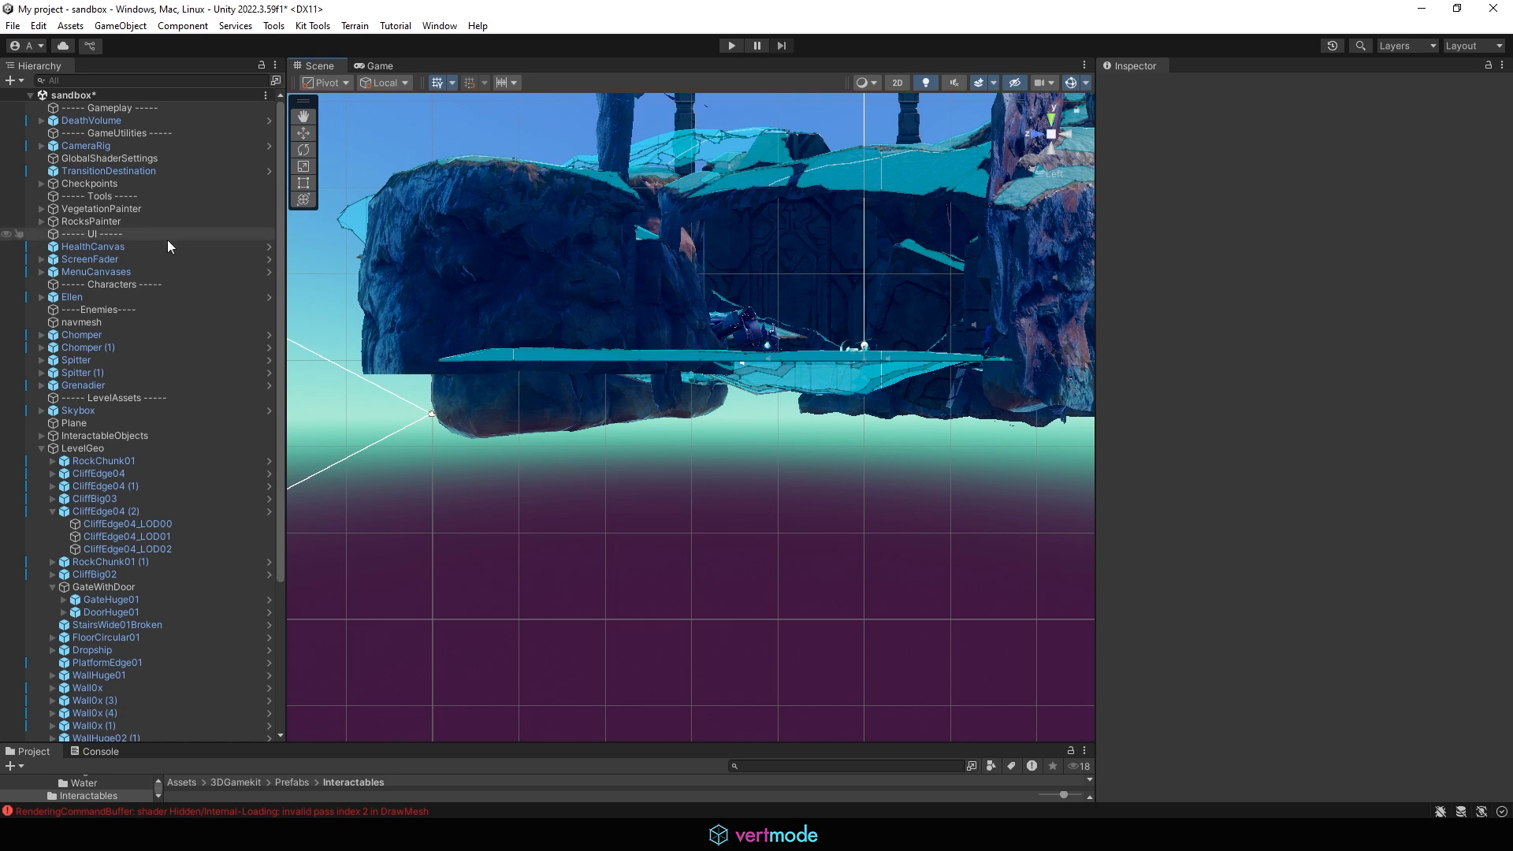
click(91, 120)
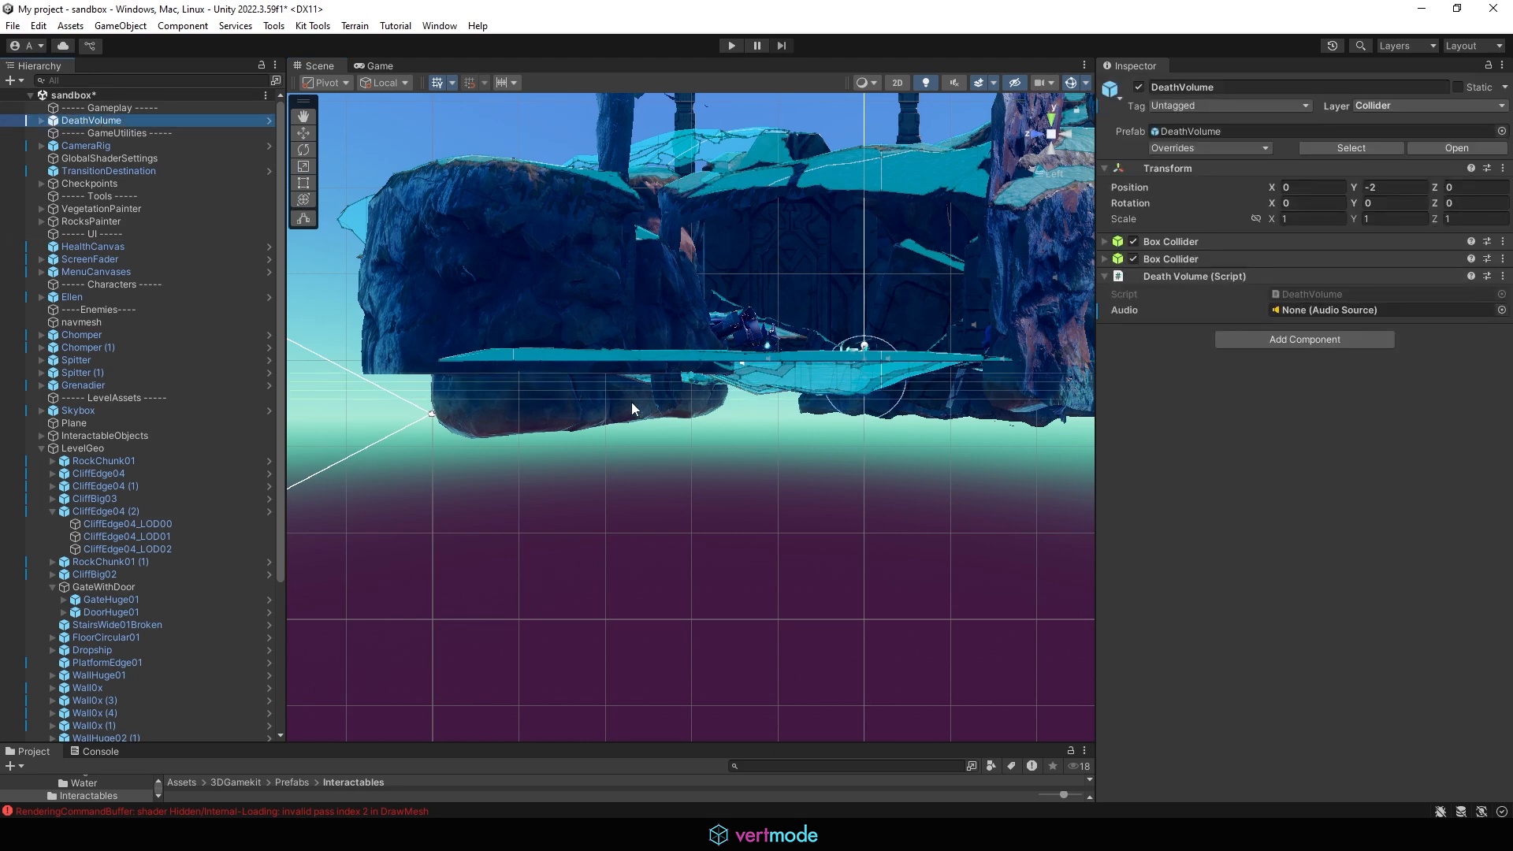
middle_drag(898, 357, 794, 338)
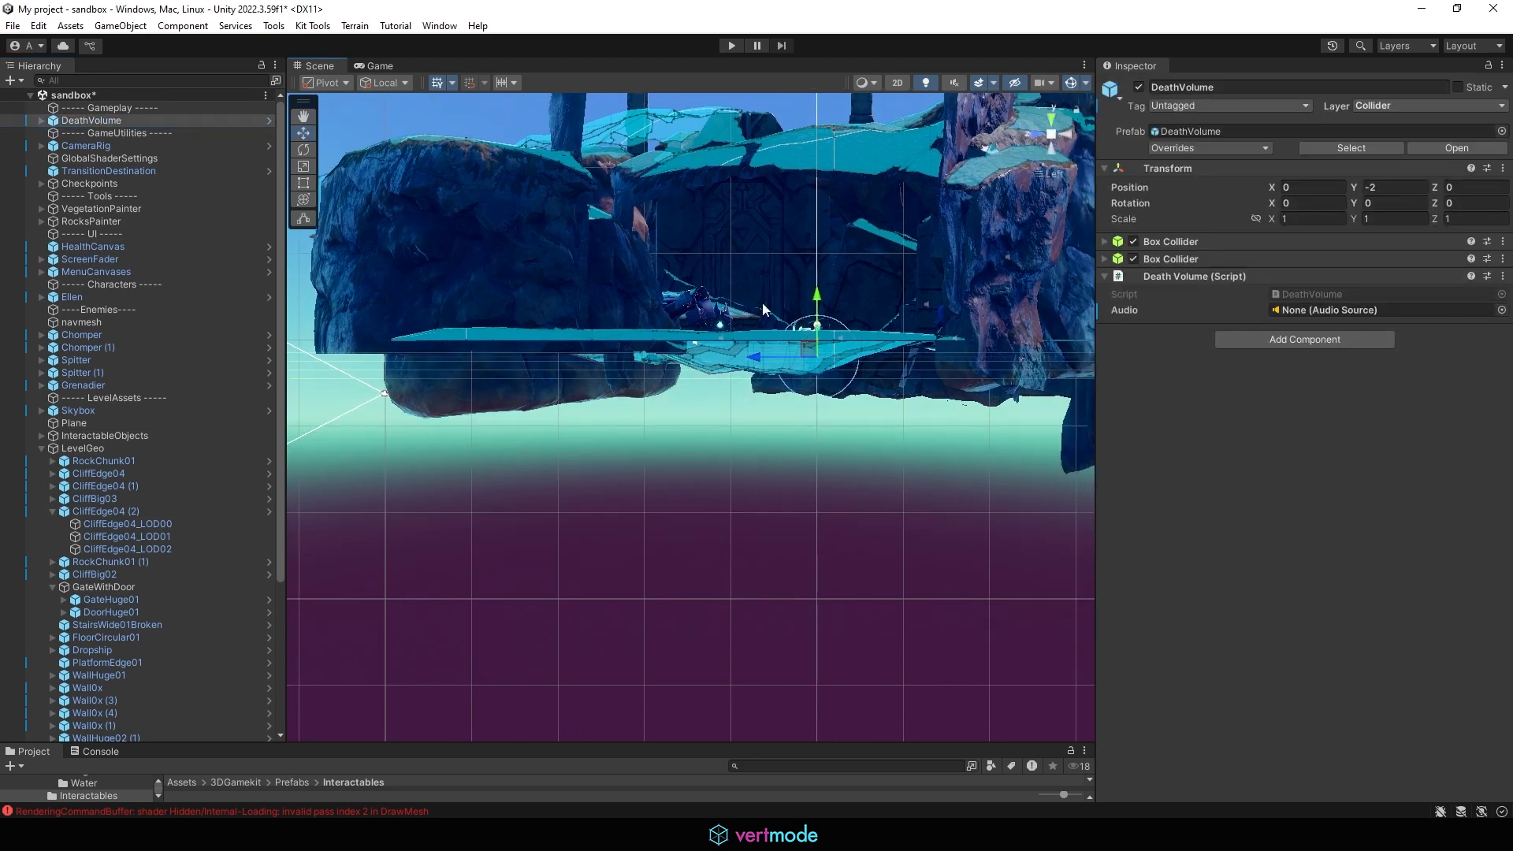
drag(817, 302, 822, 317)
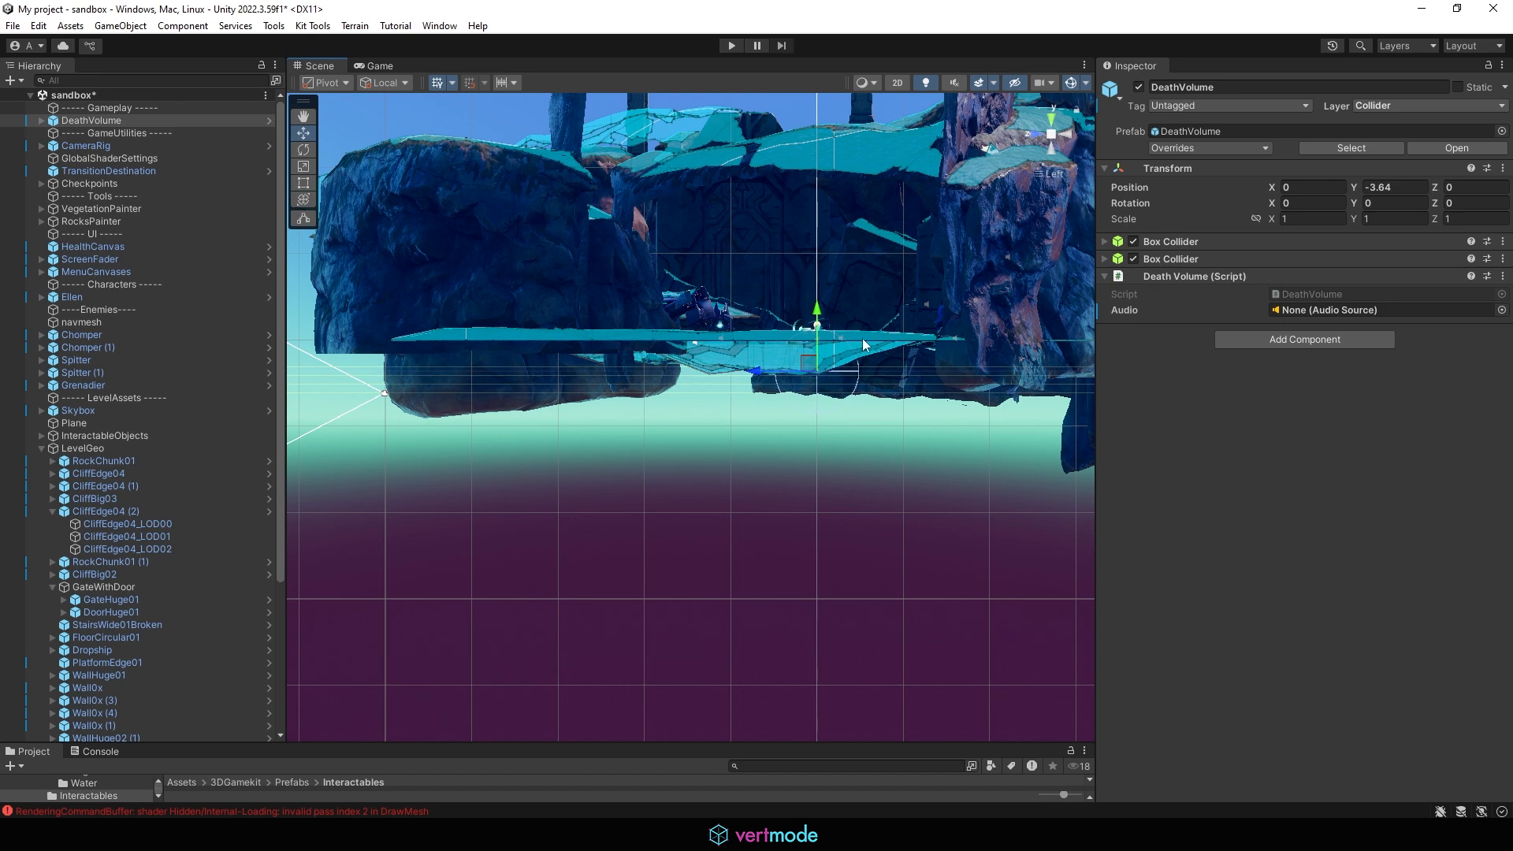
drag(821, 318, 794, 356)
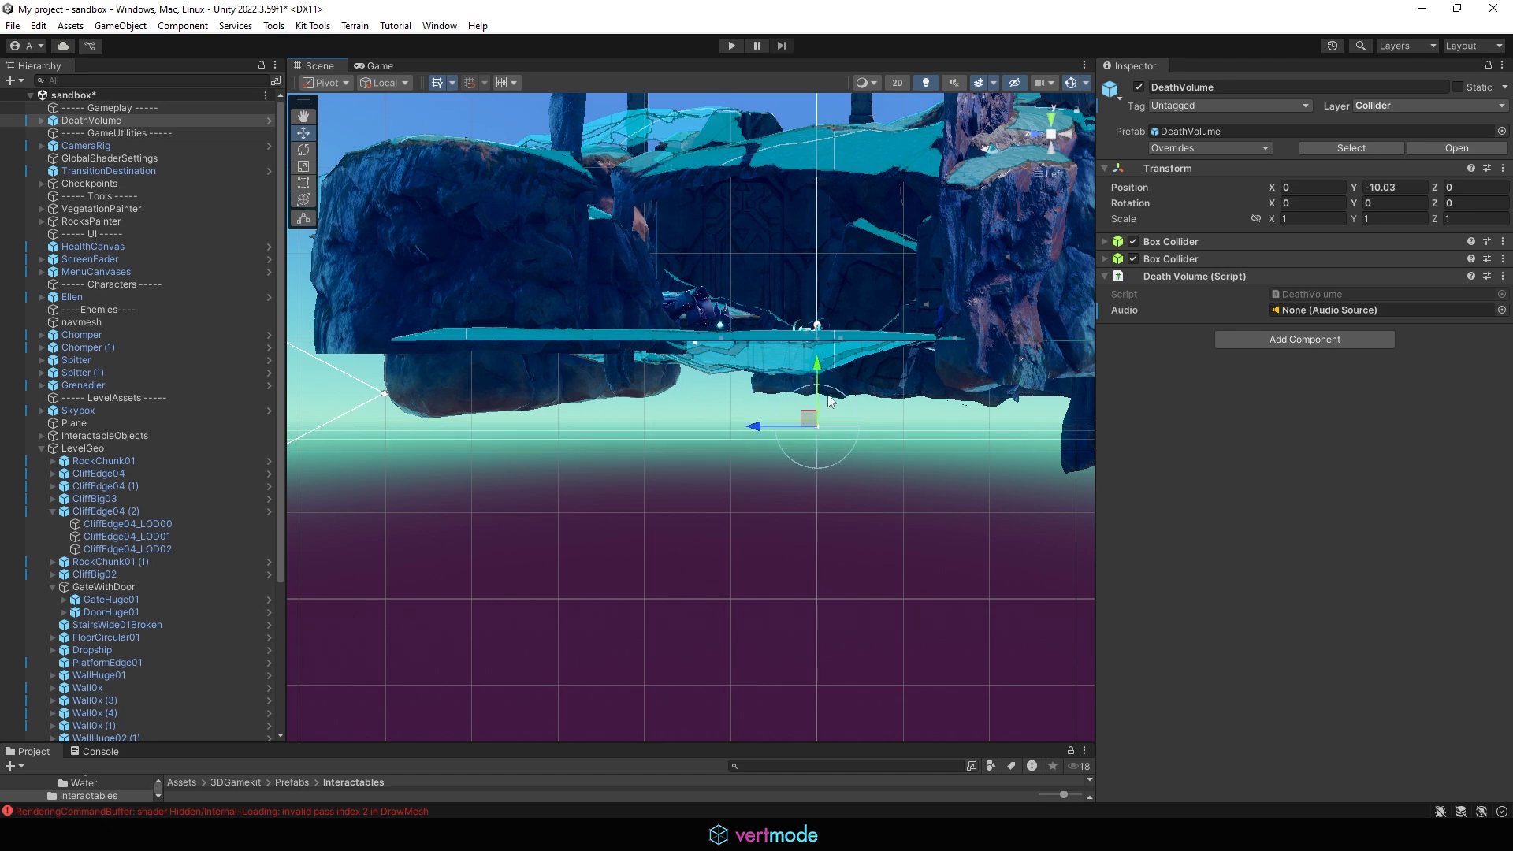
Step: Collapse the LevelGeo group and enlarge the Project browser area
click(1050, 140)
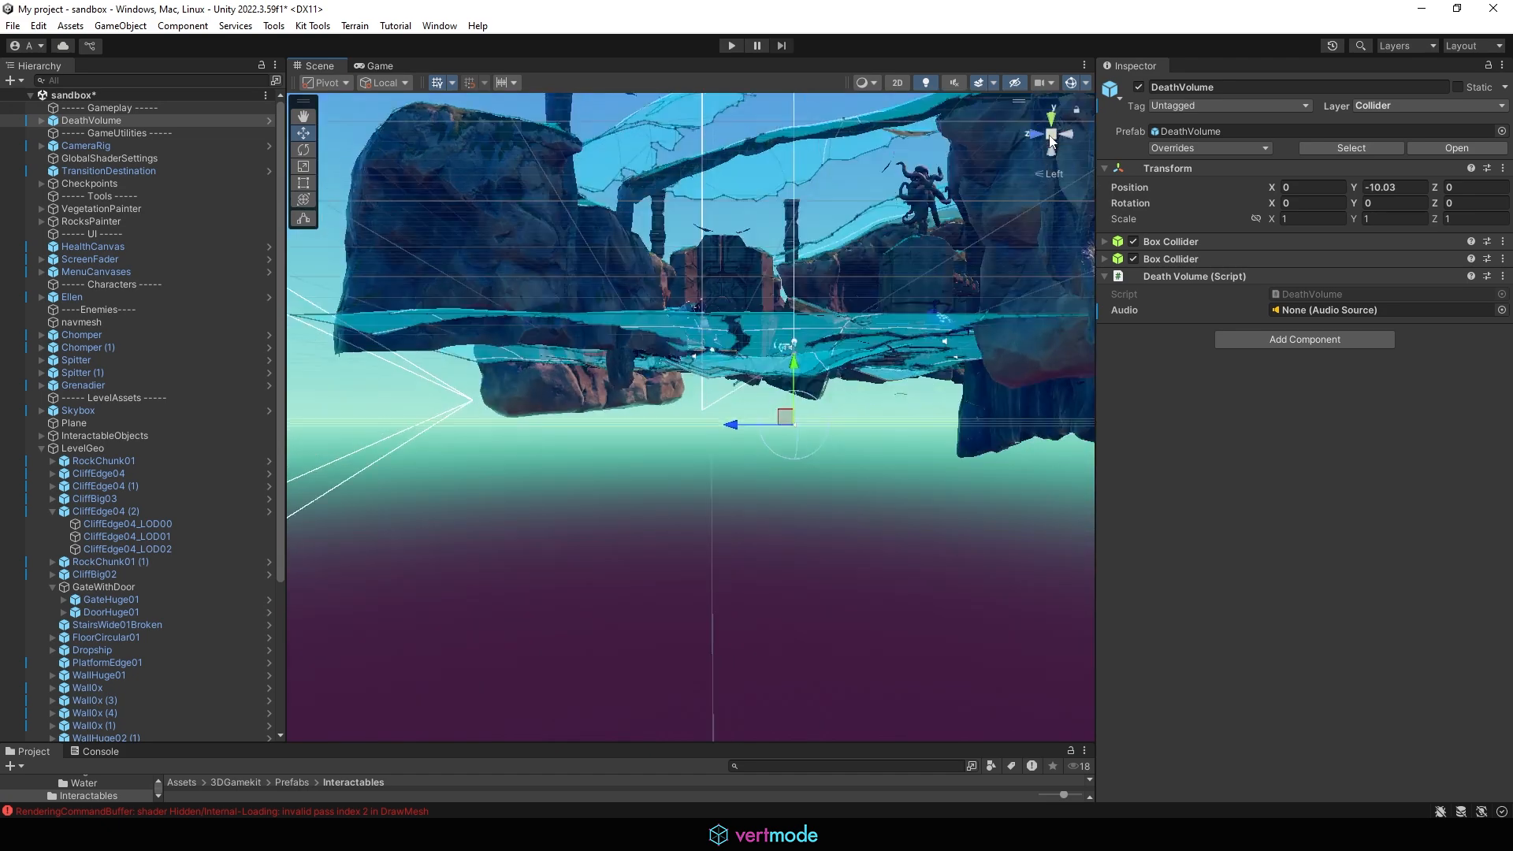
alt+drag(831, 306, 1068, 307)
scroll(1068, 307, down, 5)
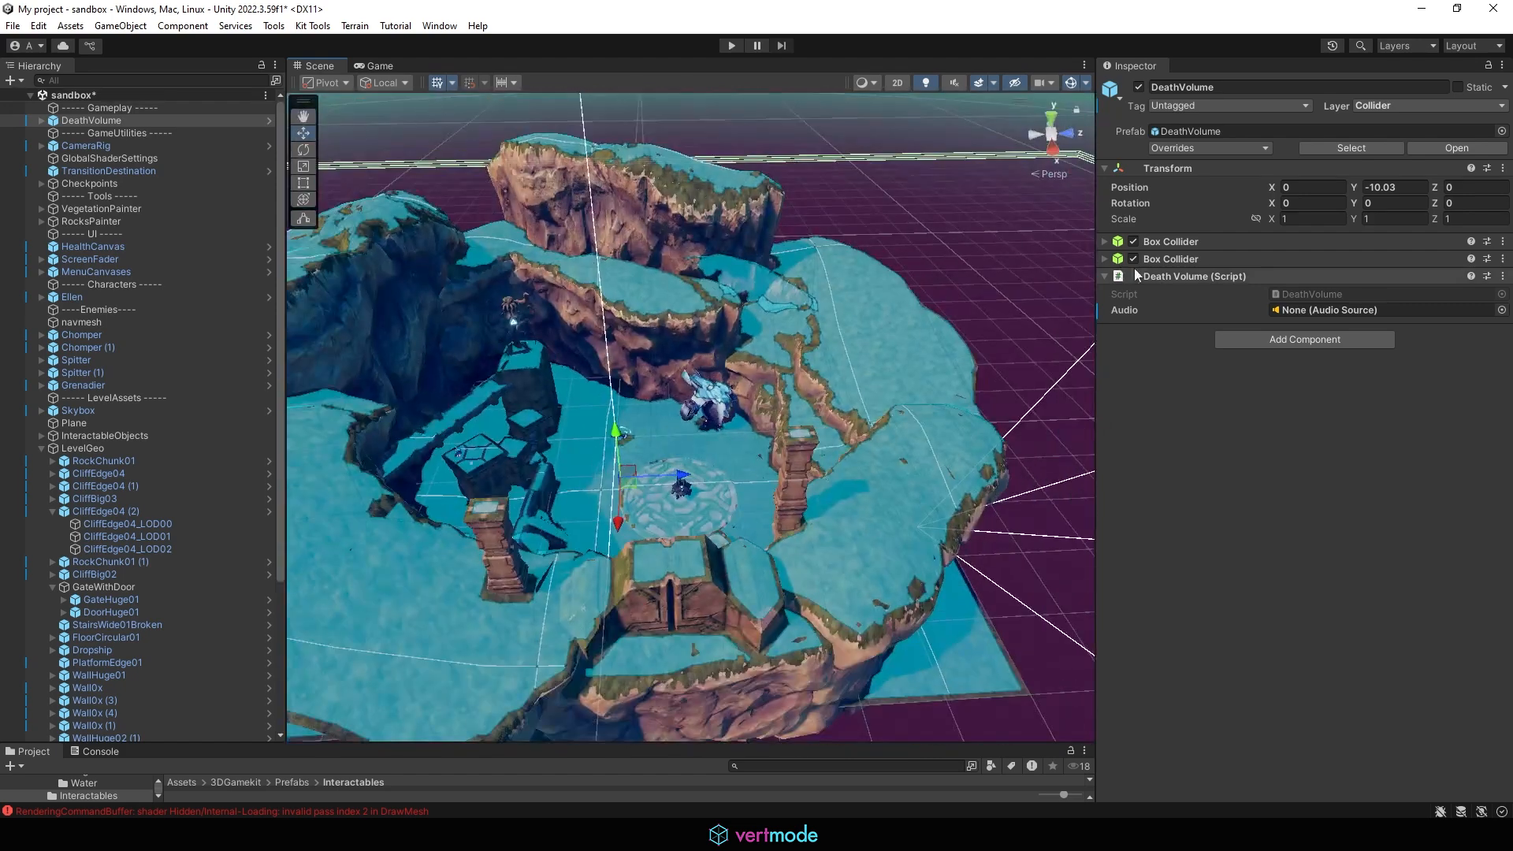
click(780, 125)
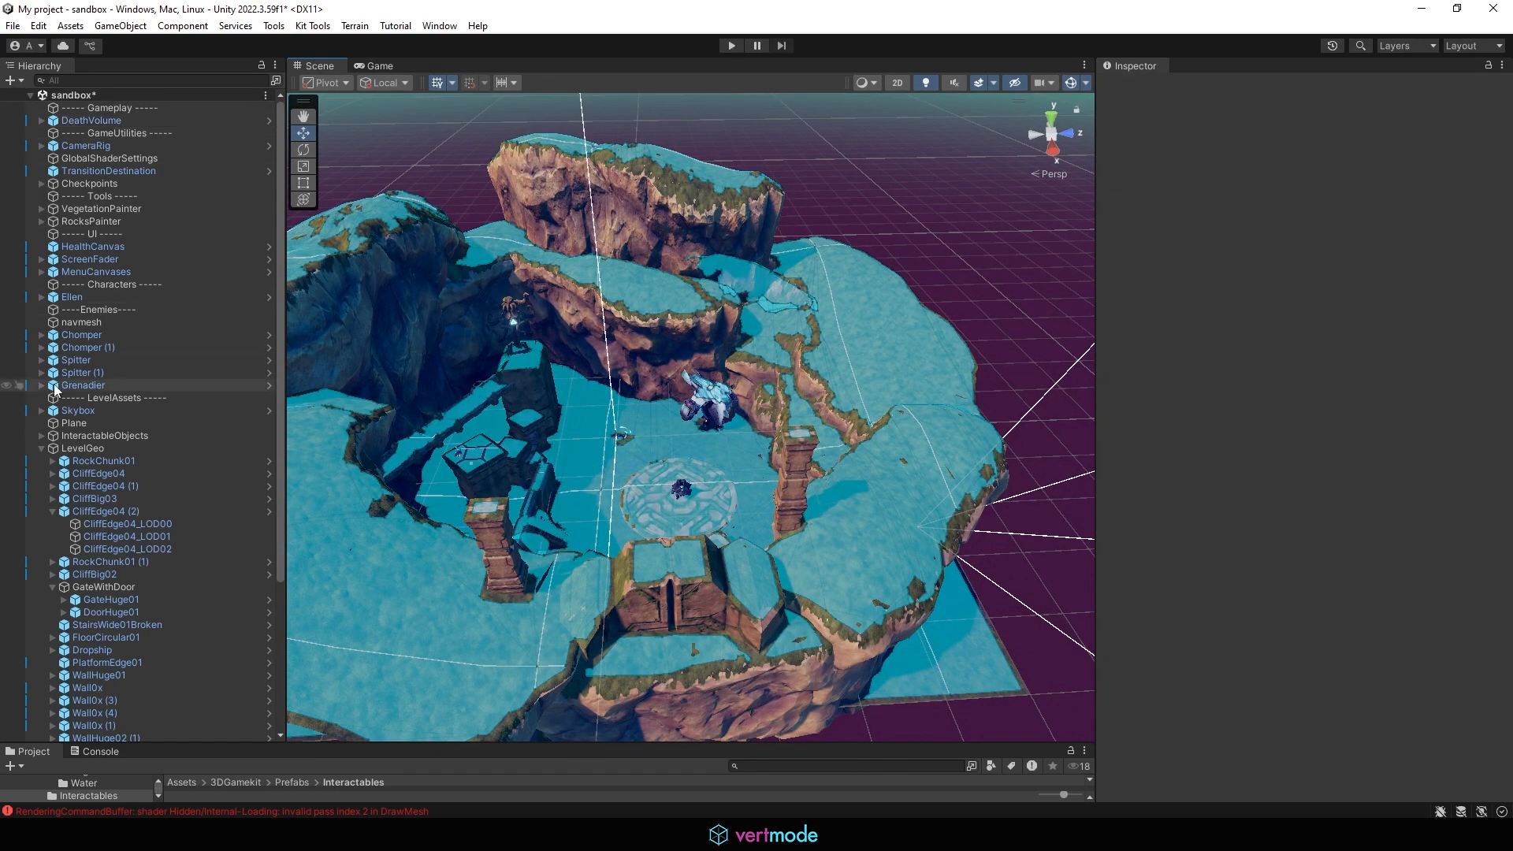
click(42, 447)
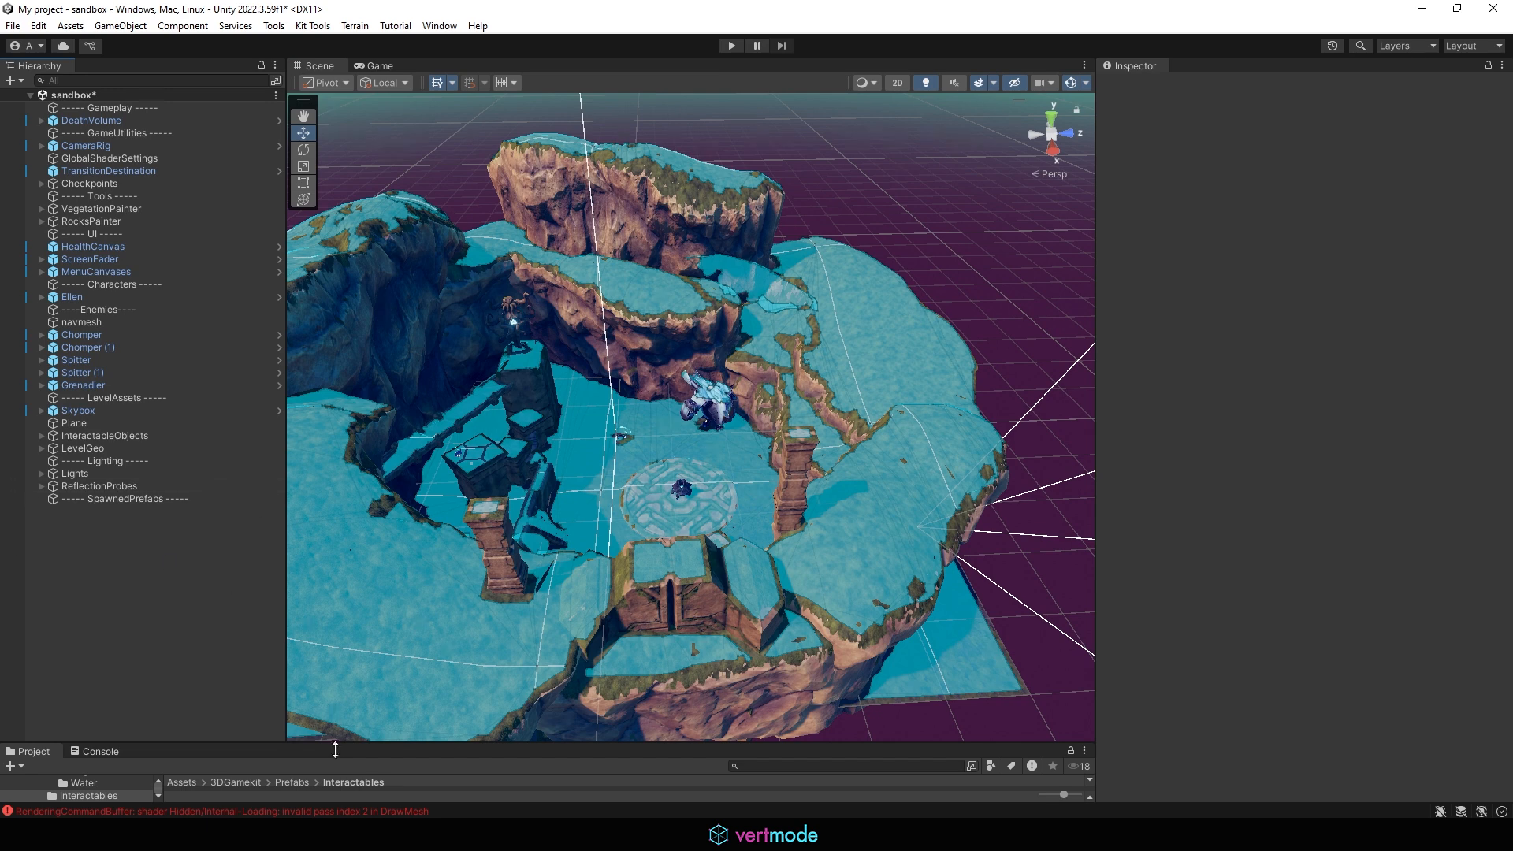
drag(315, 746, 319, 530)
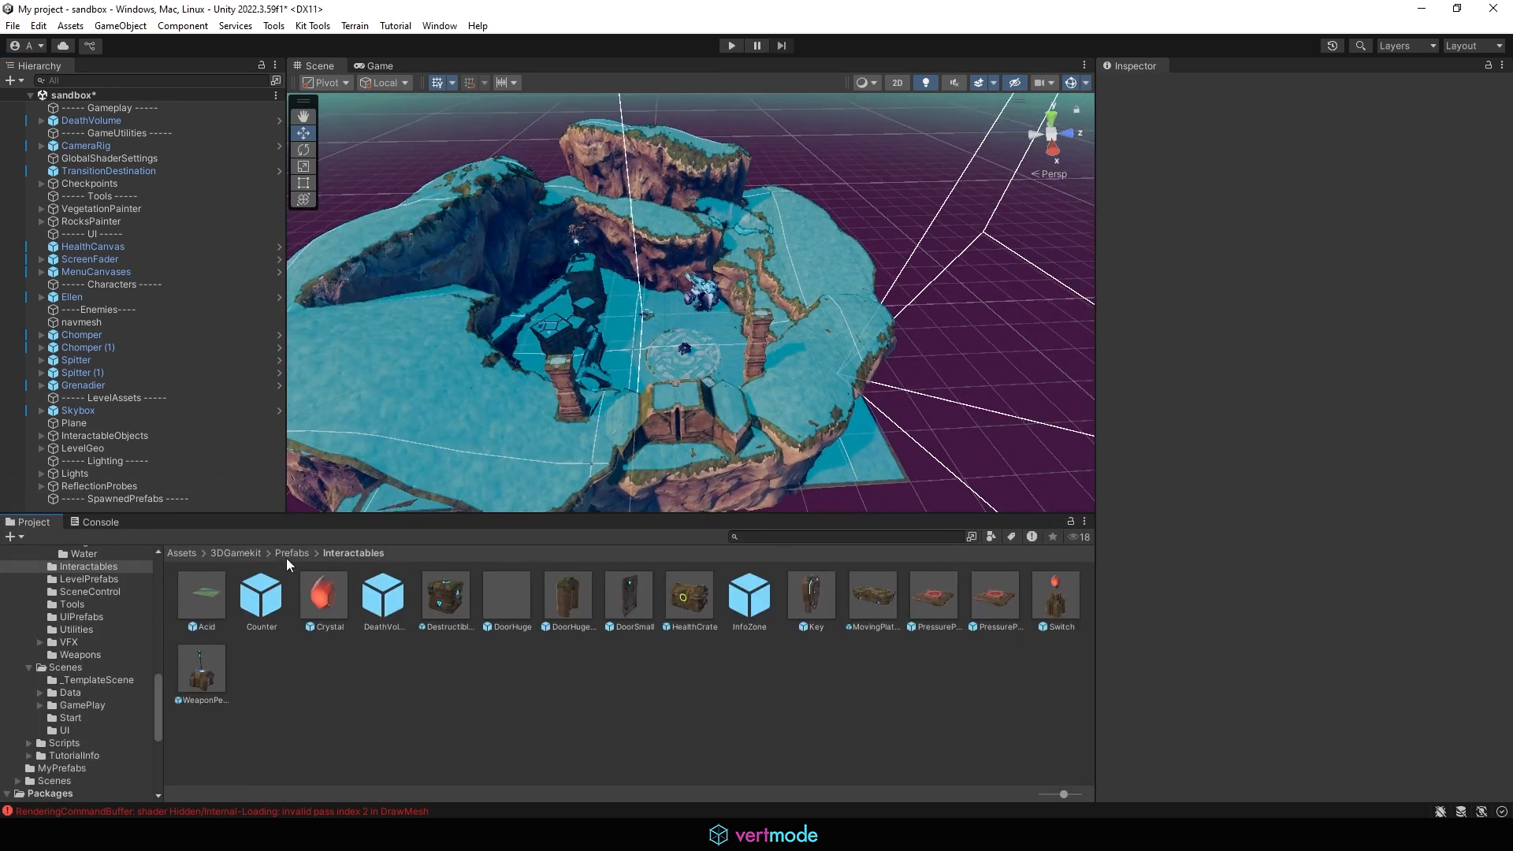
Step: Browse to the 3DGamekit > Prefabs > Interactables folder
click(241, 555)
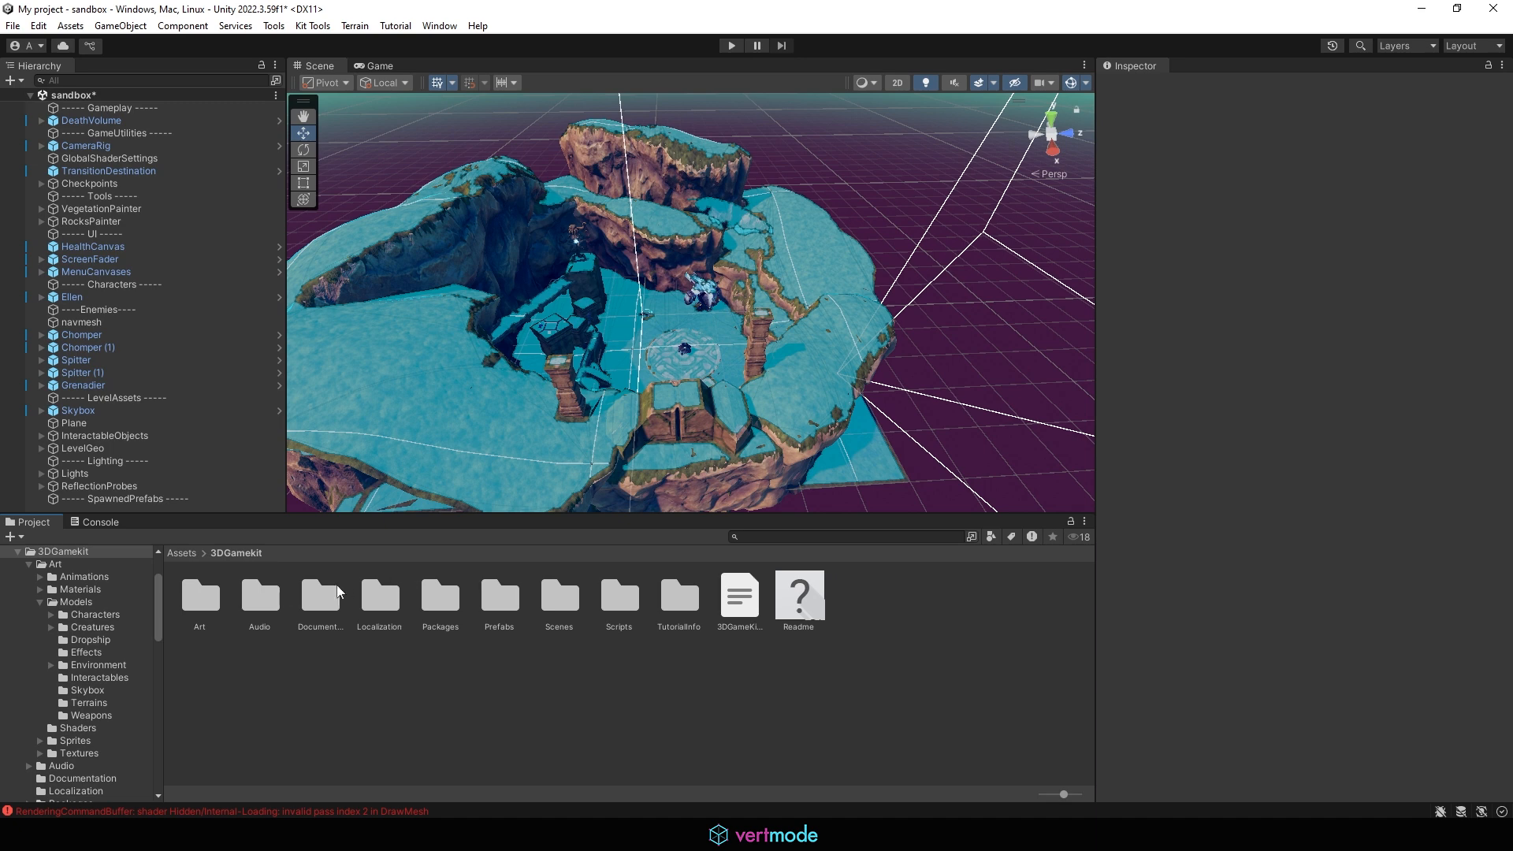
double_click(498, 594)
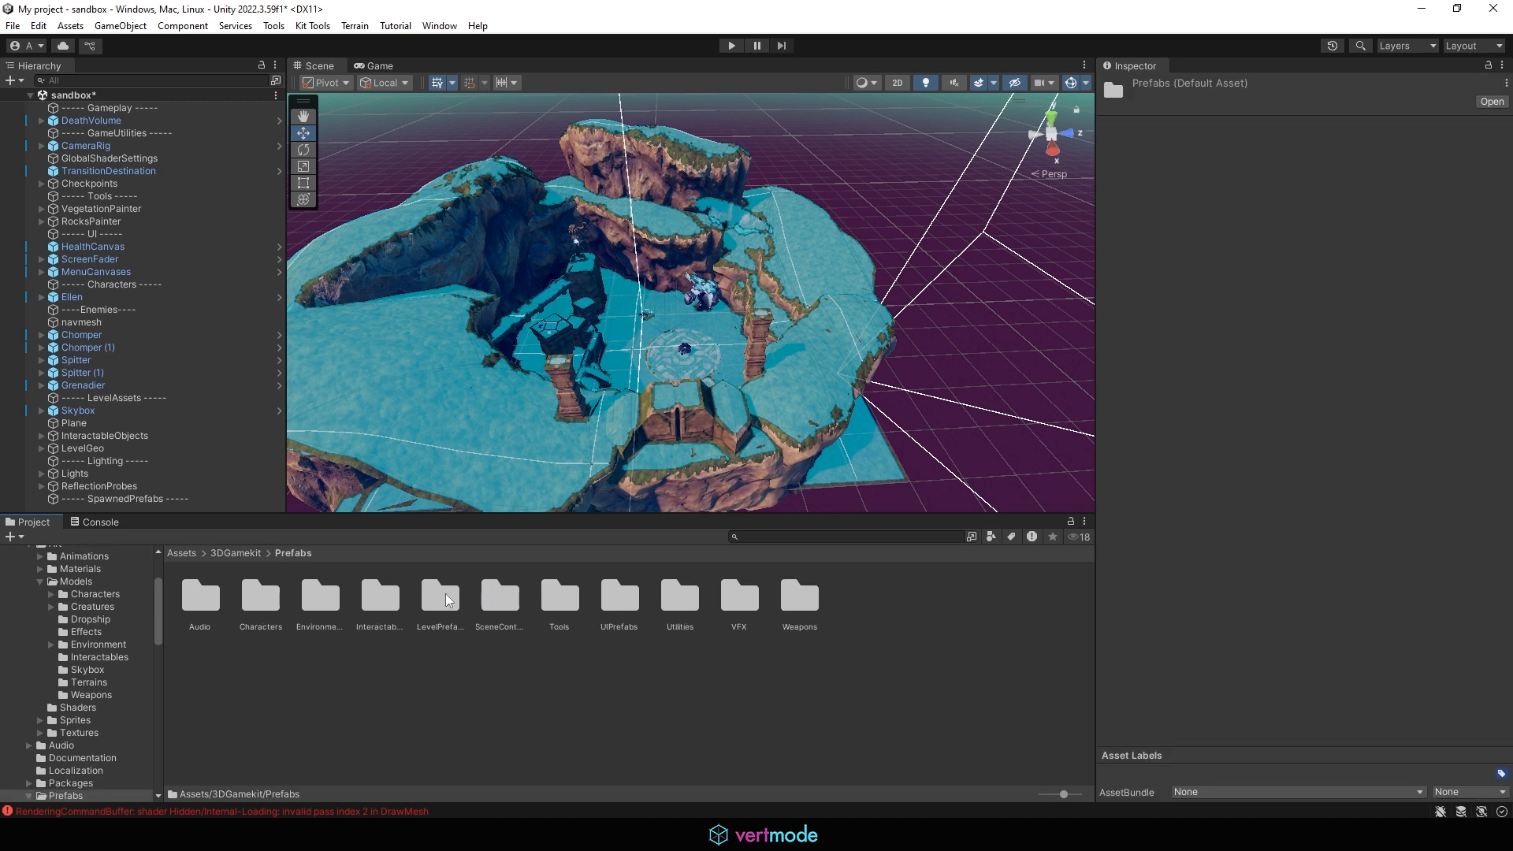
double_click(380, 601)
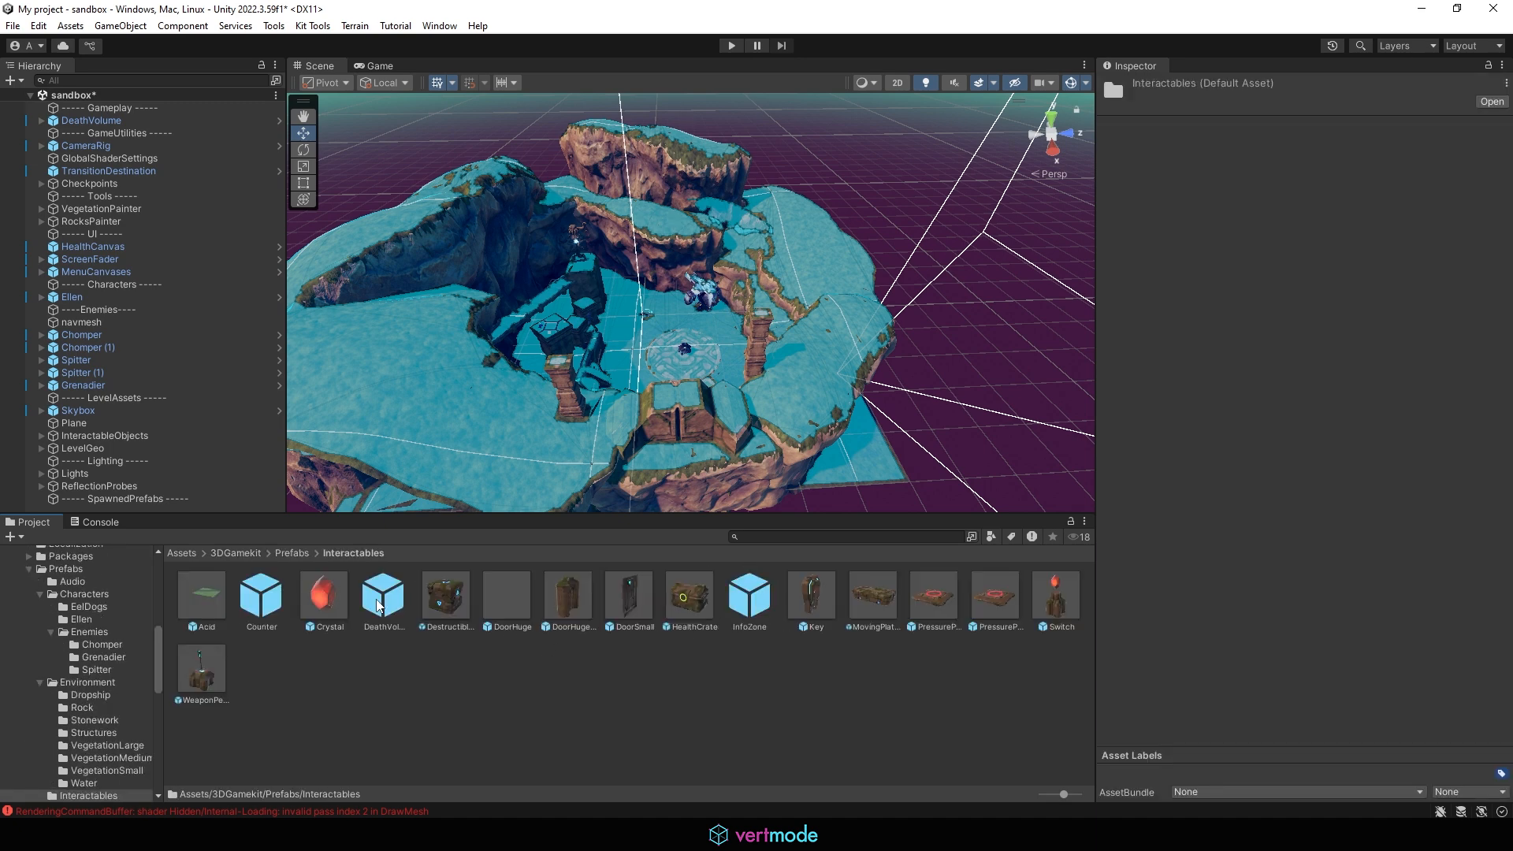
Step: Place a DeathVolume prefab instance into the scene beside the level and focus on it
click(384, 597)
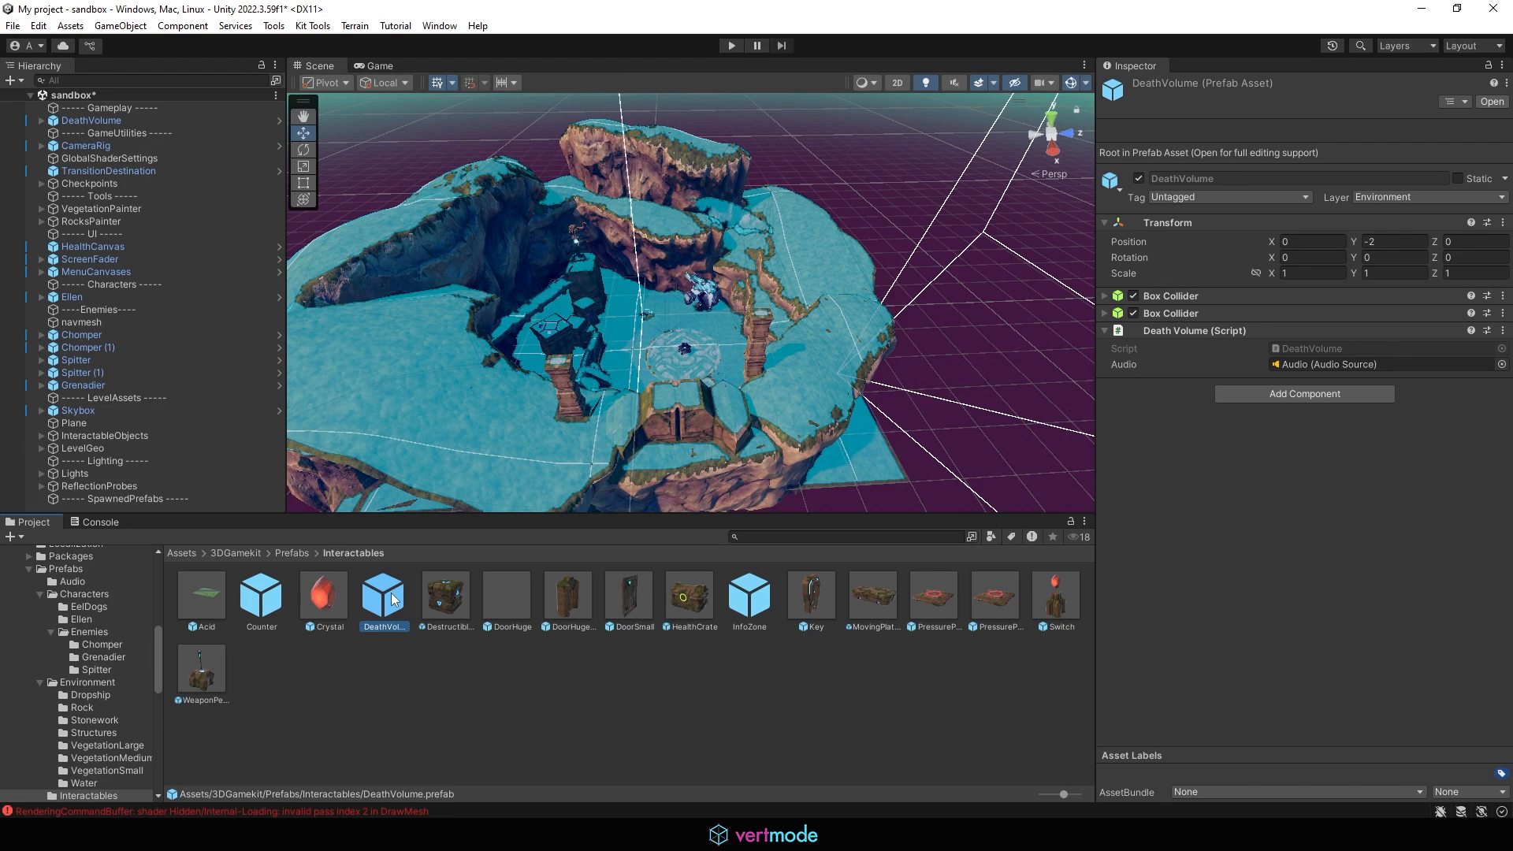
drag(975, 345, 932, 354)
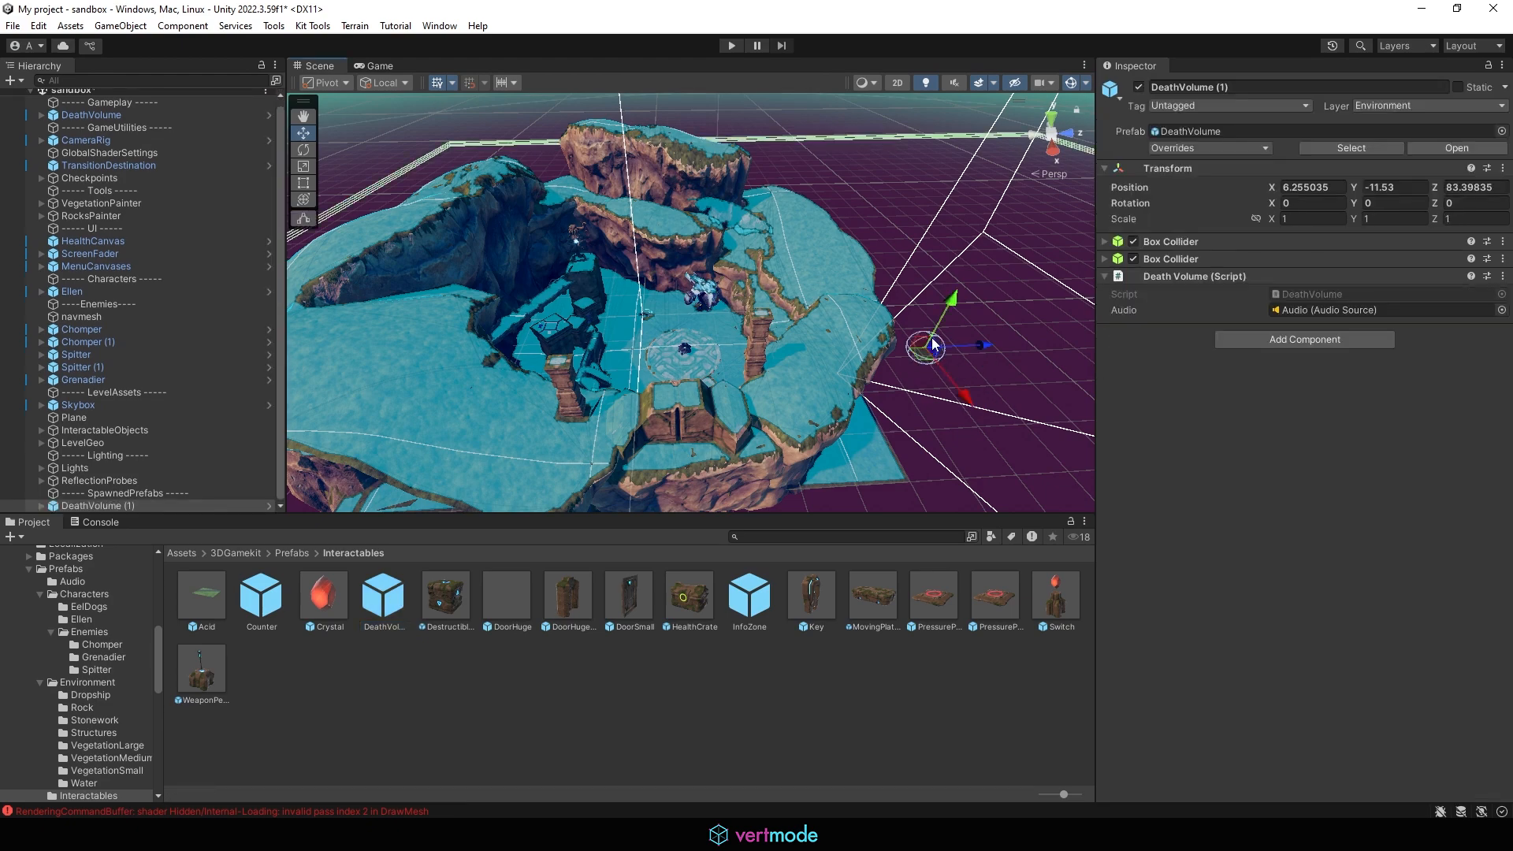
key(f)
scroll(829, 341, up, 10)
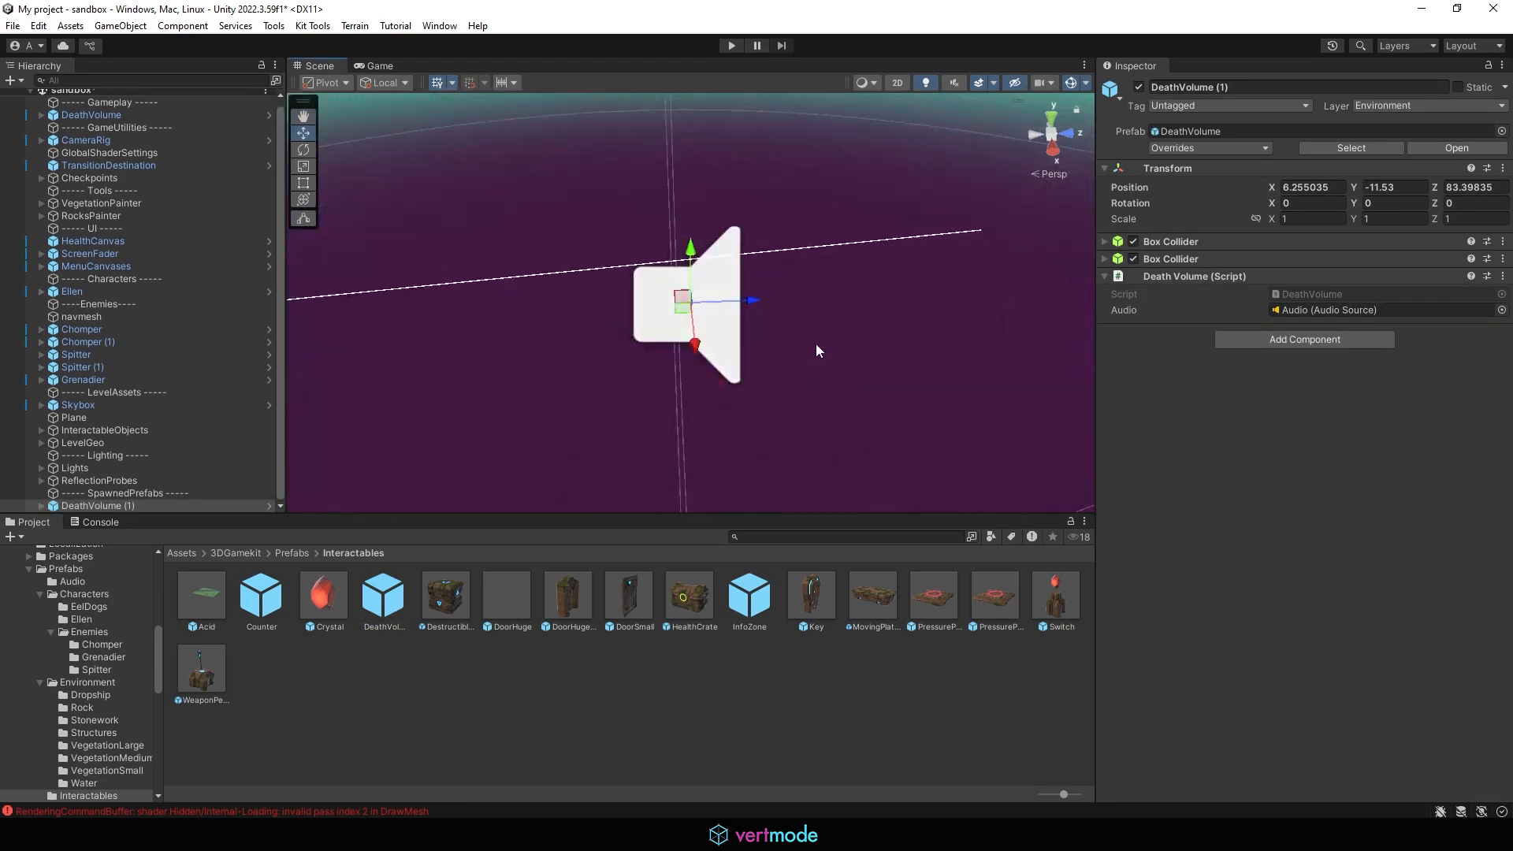
alt+drag(815, 343, 766, 327)
alt+right_drag(766, 327, 1511, 345)
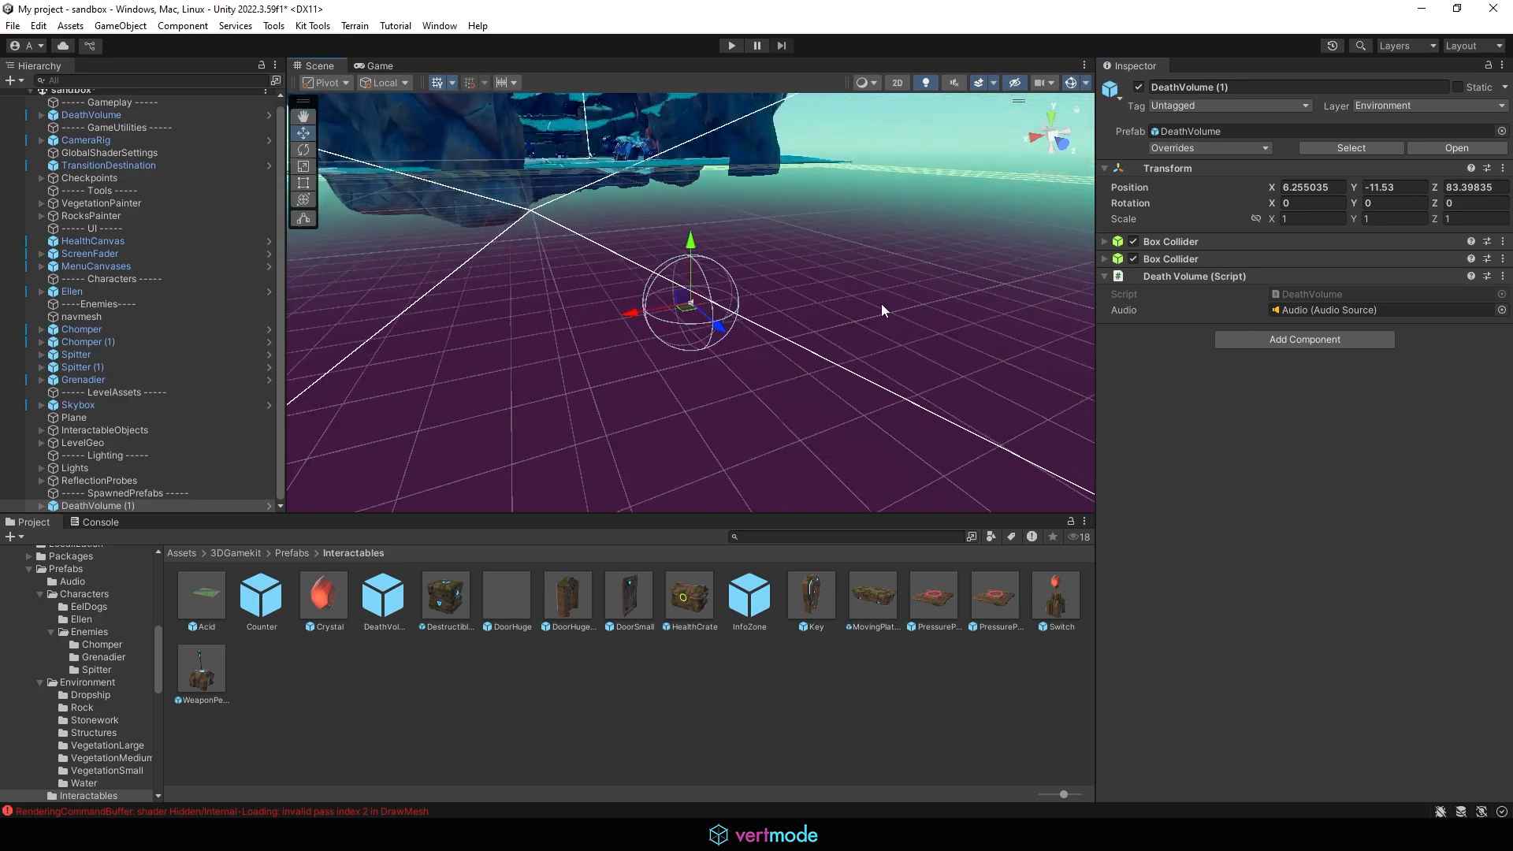
alt+drag(880, 304, 600, 298)
Step: Scale the volume down uniformly to about 0.14 and stretch its height to about 2.77
key(f)
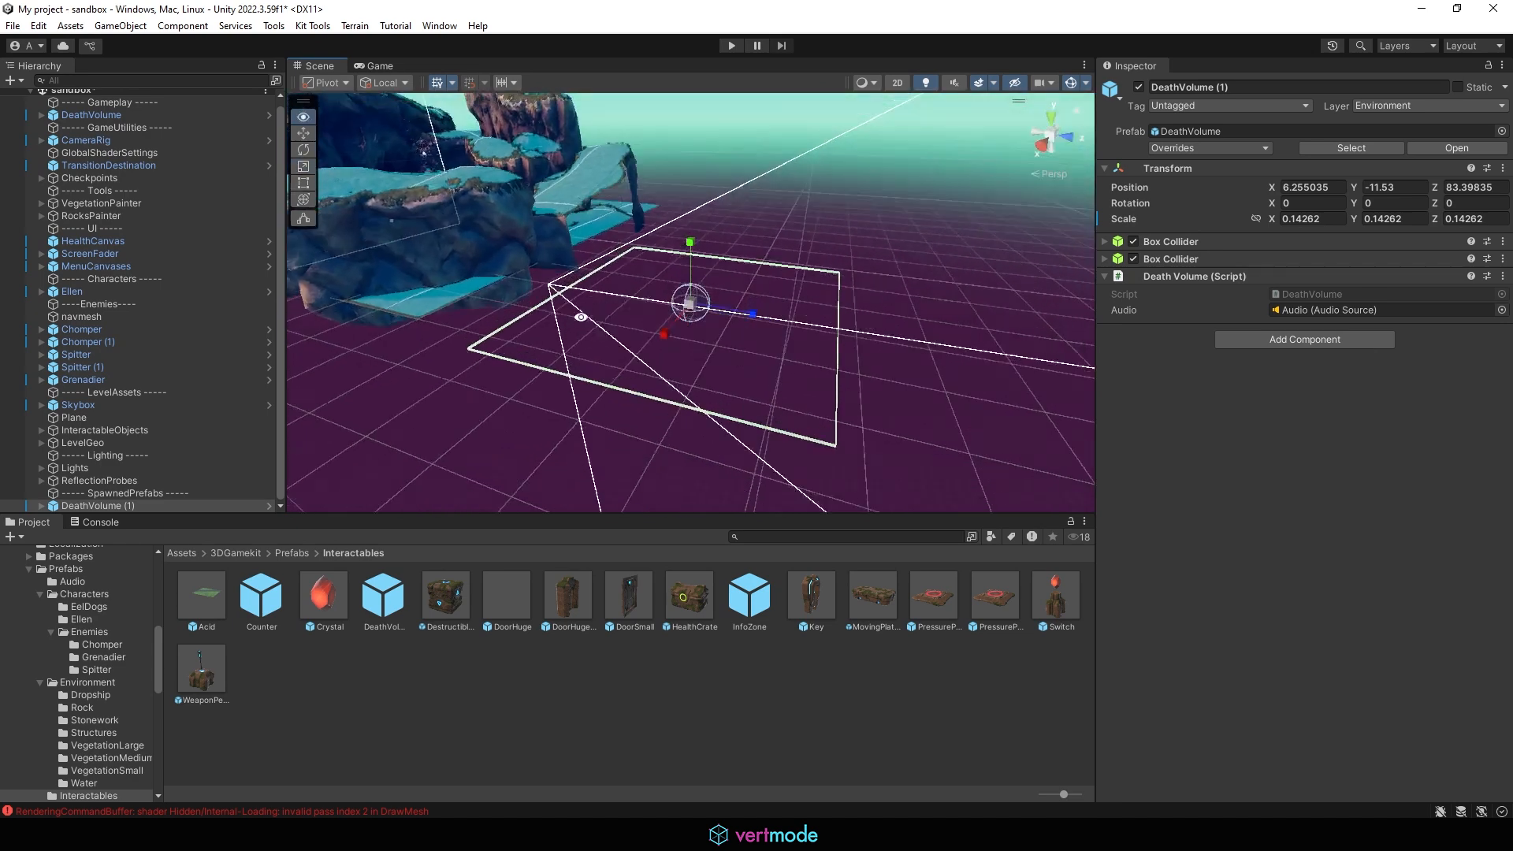
drag(691, 245, 769, 394)
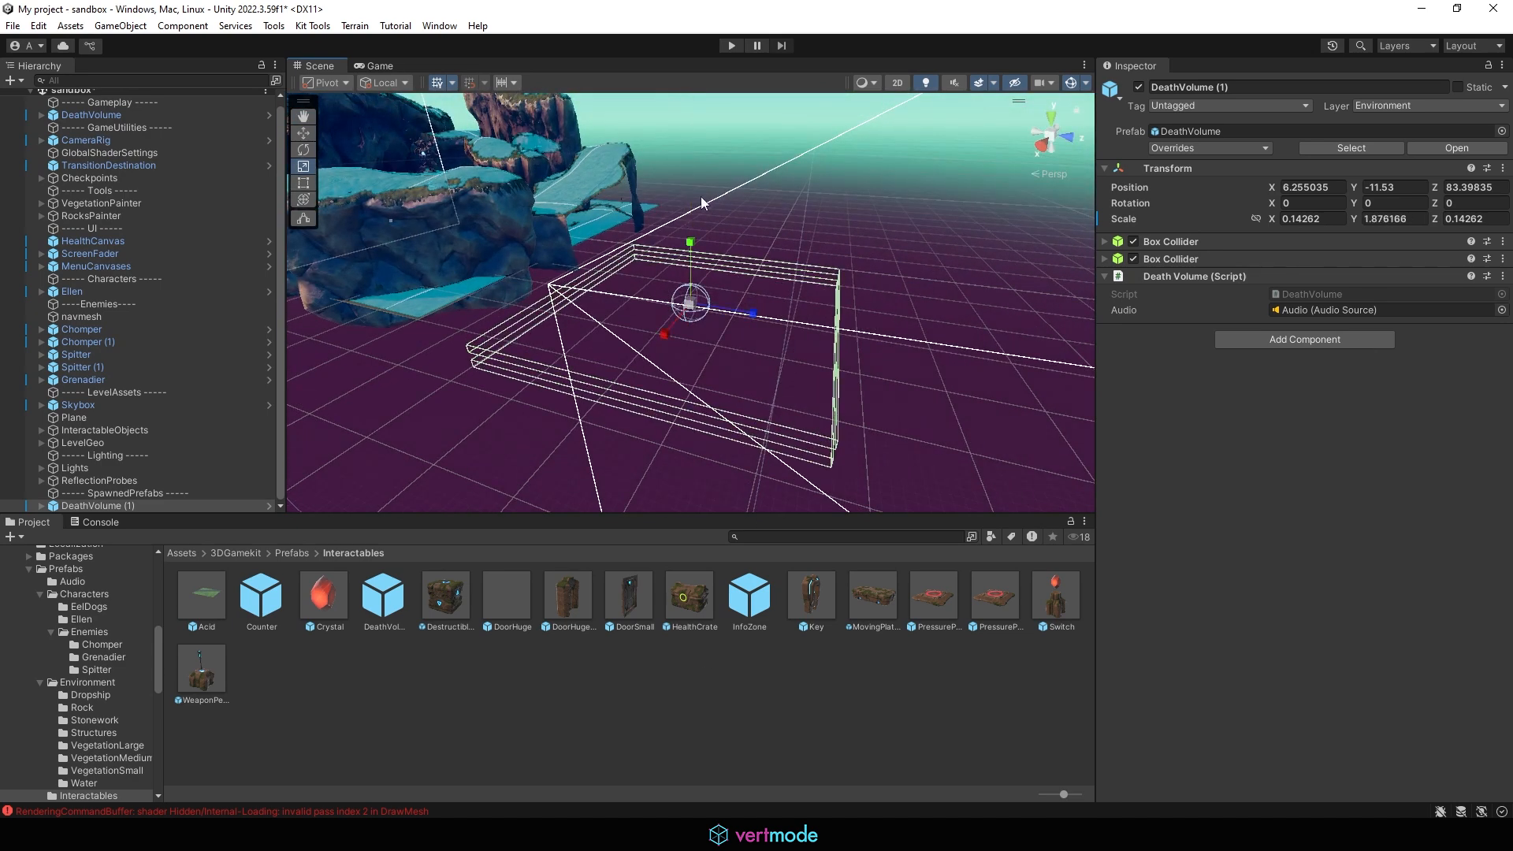
drag(690, 243, 686, 217)
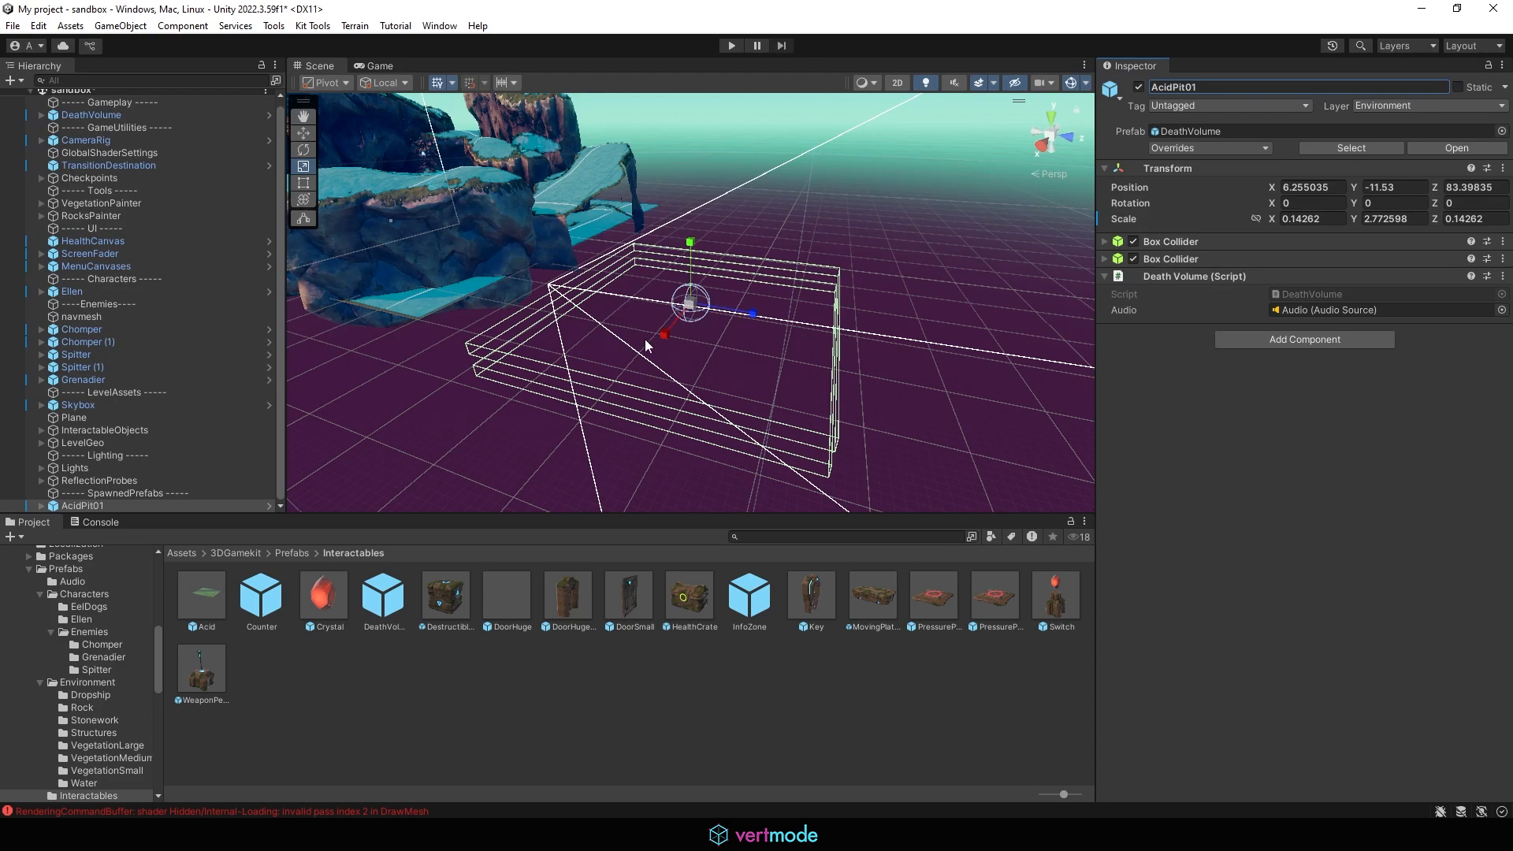
Step: Move AcidPit01 to the crashed ship area and shrink it to about 0.087 with height about 1.69
alt+drag(645, 339, 713, 418)
key(w)
alt+drag(693, 276, 442, 398)
middle_drag(442, 398, 784, 243)
alt+drag(784, 242, 687, 299)
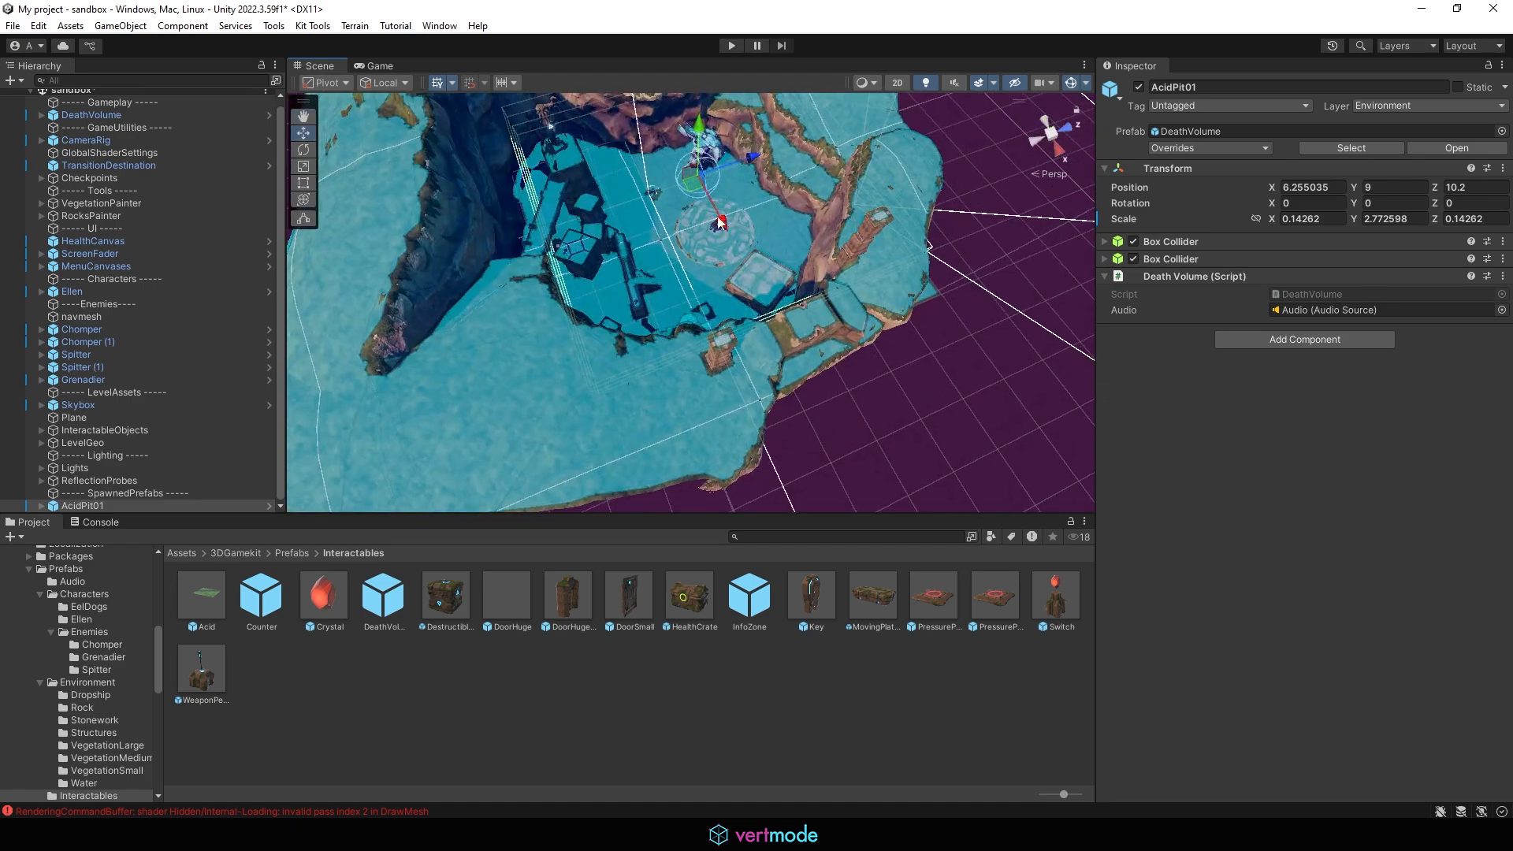
drag(719, 223, 636, 96)
middle_drag(760, 98, 849, 241)
scroll(848, 238, up, 5)
alt+drag(848, 238, 732, 291)
drag(655, 171, 609, 277)
alt+drag(798, 139, 665, 254)
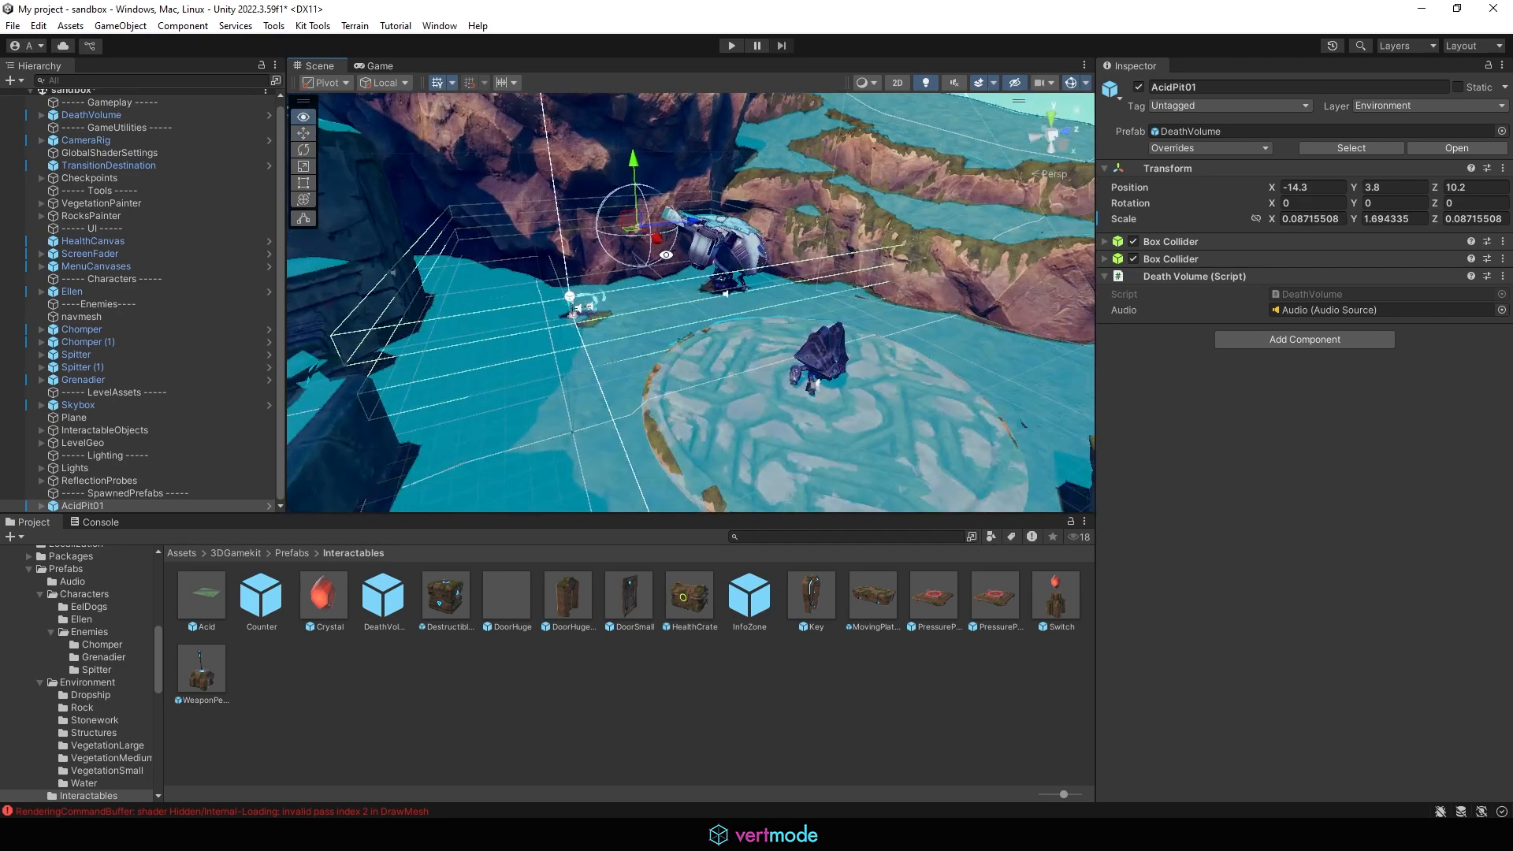
Step: From the right and front views, lower AcidPit01 to a Y position of about -1.67
click(1054, 135)
click(1058, 147)
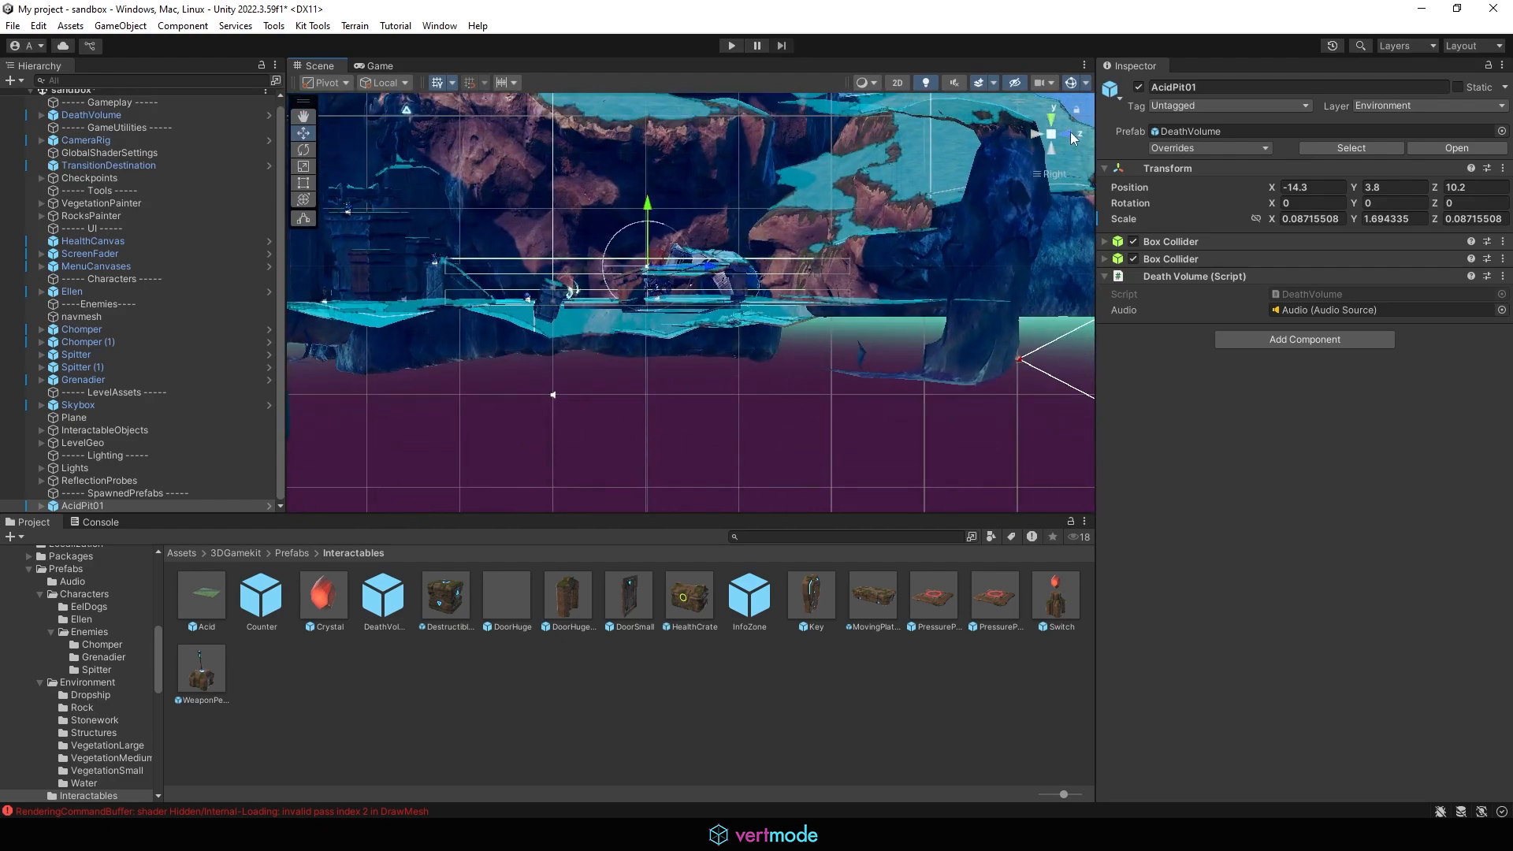
click(1070, 135)
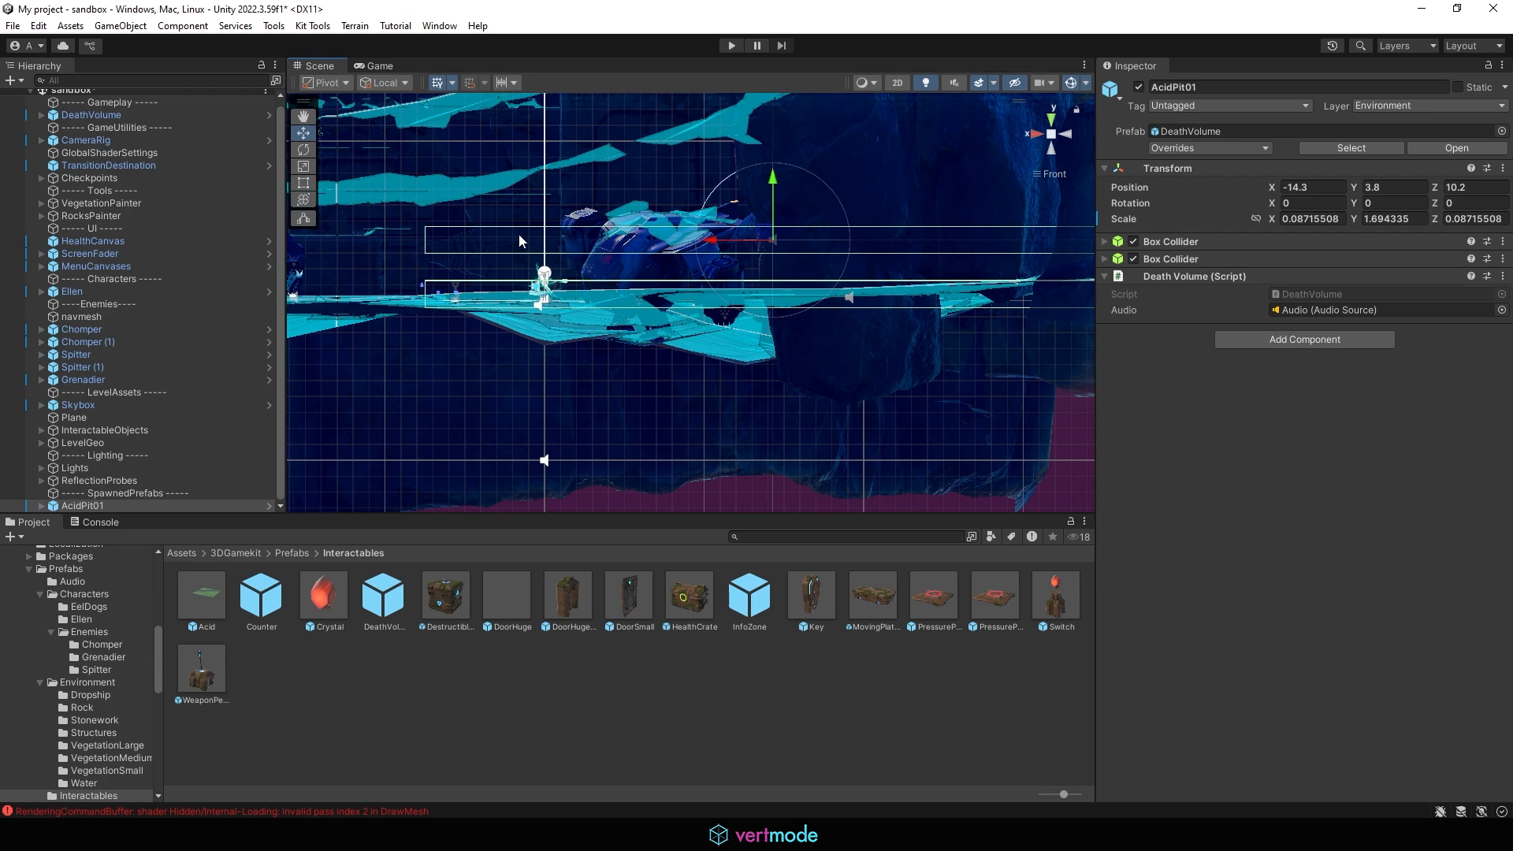
drag(788, 182, 778, 274)
scroll(513, 271, up, 4)
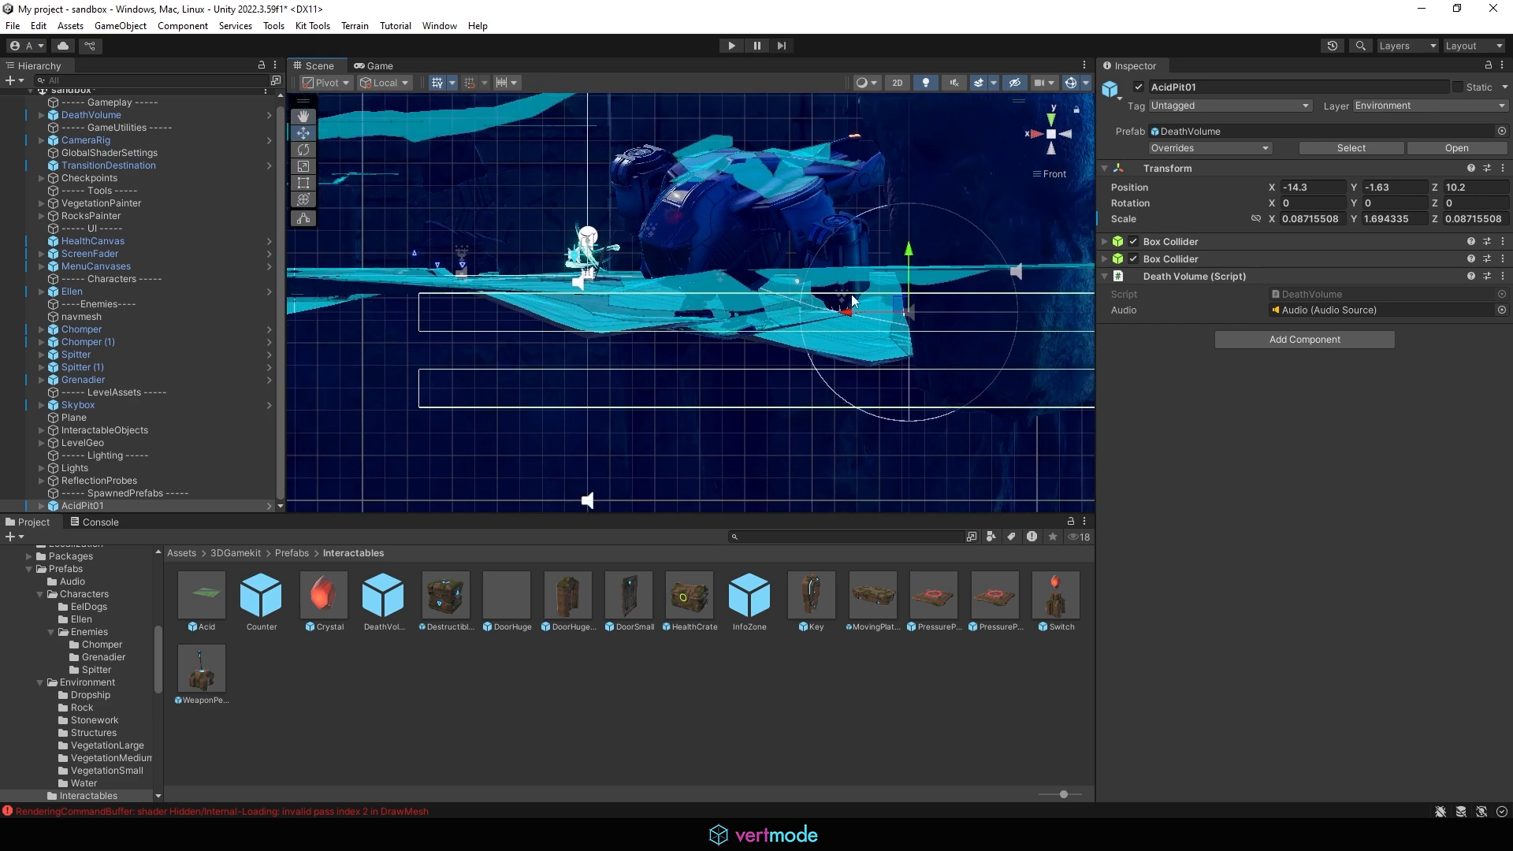
drag(909, 260, 898, 262)
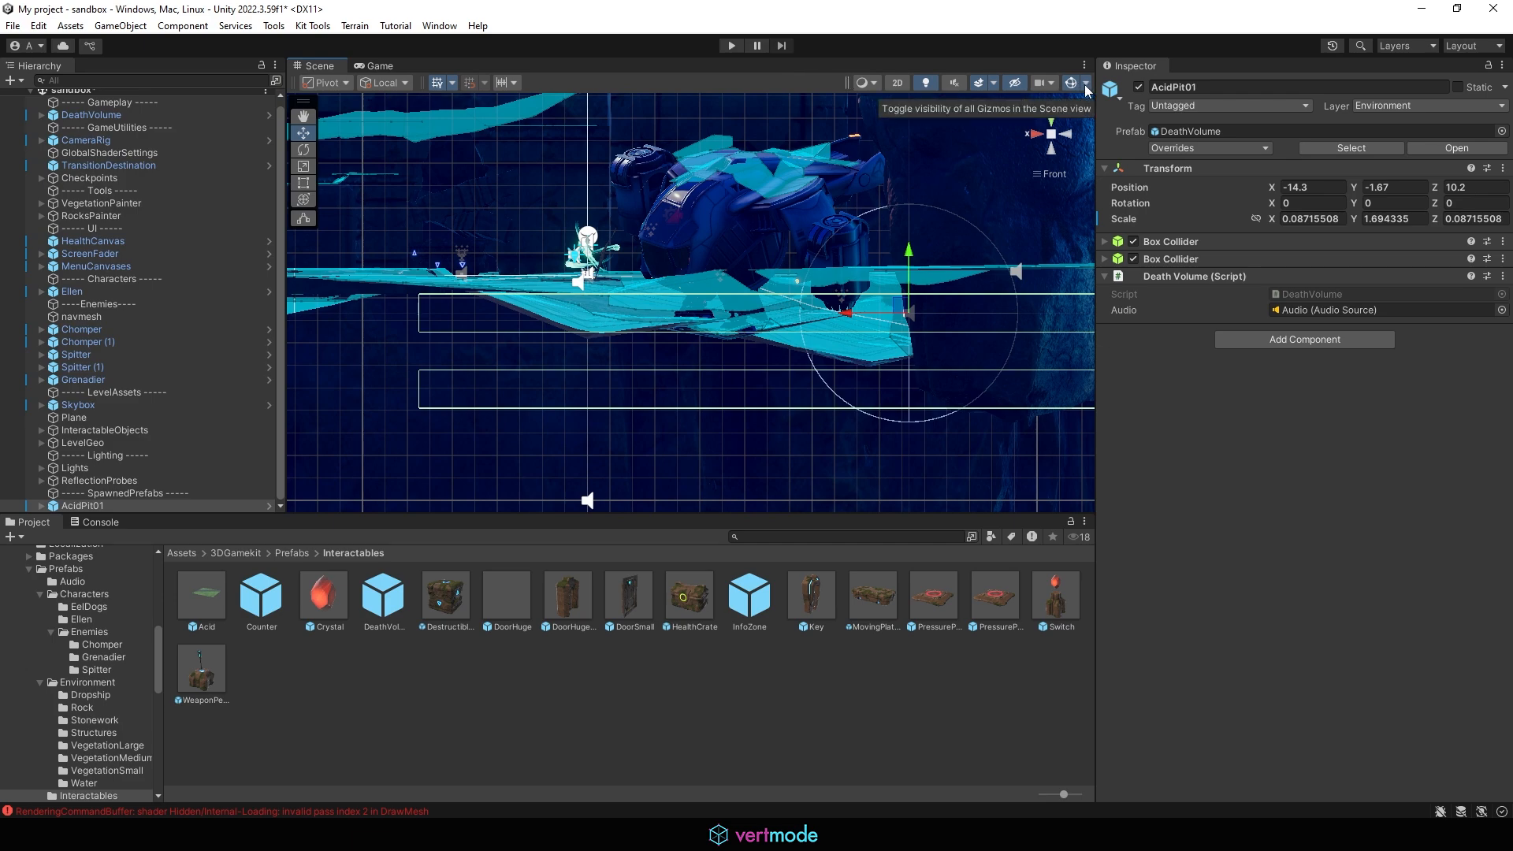
Step: Shift AcidPit01 to an X position of about -20.1 and rotate it about 17.46° around Y
click(1052, 137)
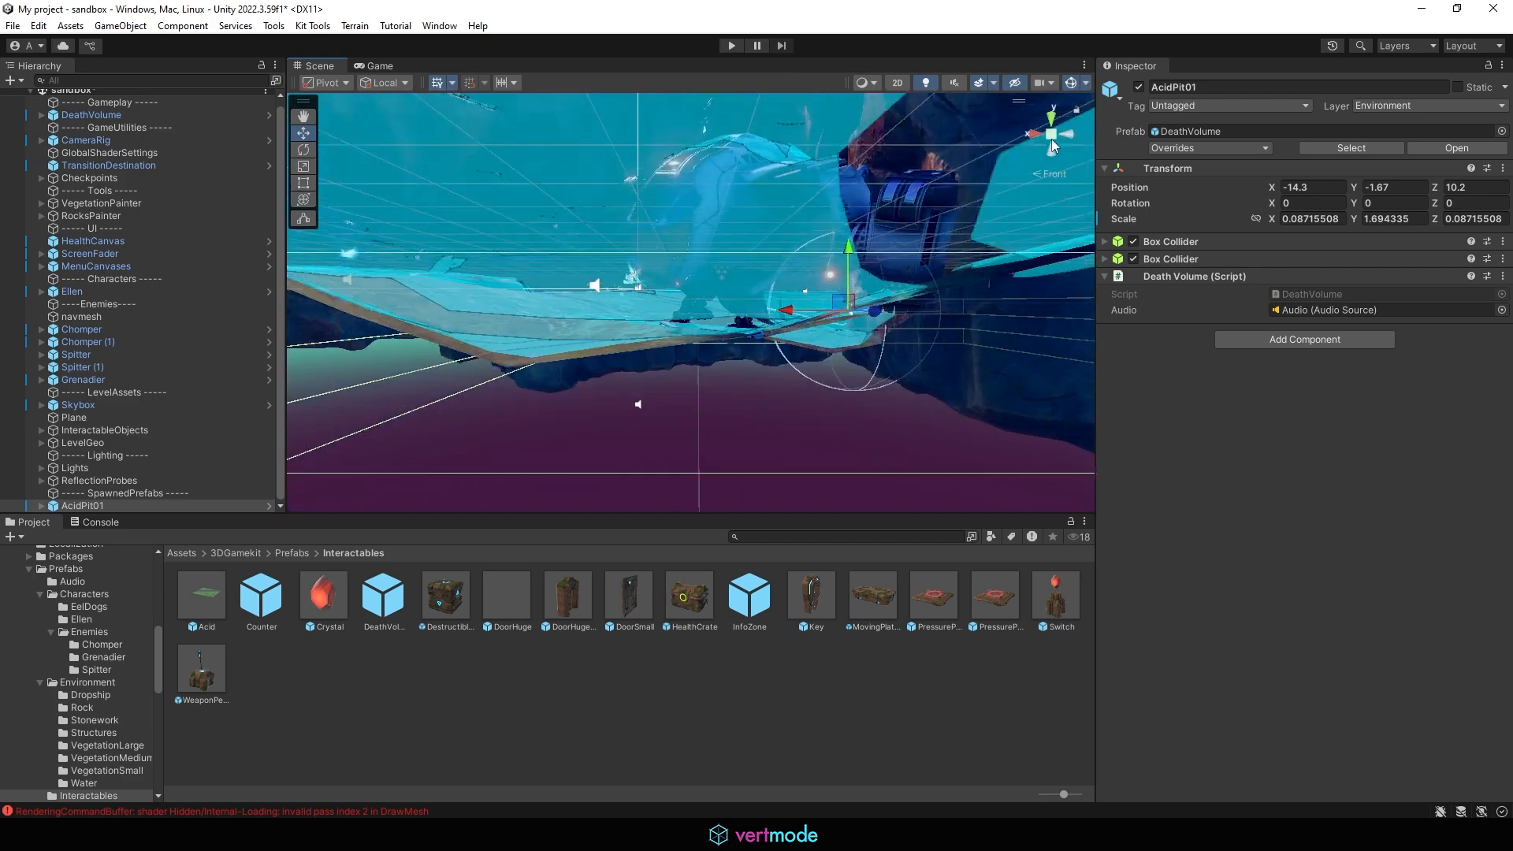
mouse_move(640, 315)
alt+mouse_down()
mouse_move(748, 315)
mouse_move(954, 441)
mouse_move(1060, 481)
mouse_move(776, 296)
mouse_move(661, 318)
mouse_move(657, 339)
alt+mouse_up()
scroll(729, 304, down, 6)
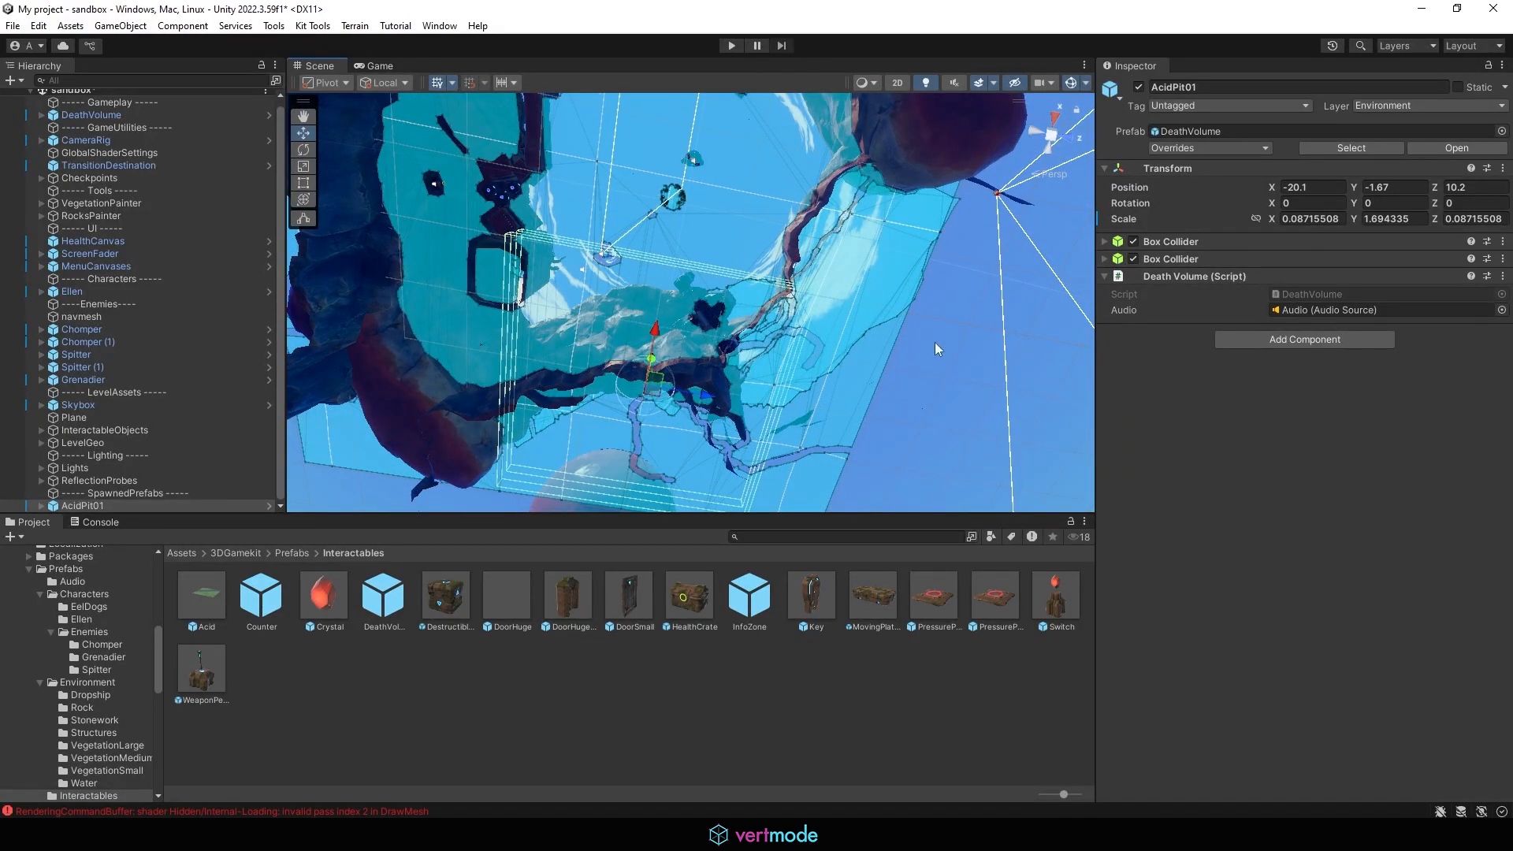
alt+drag(938, 349, 693, 297)
key(e)
alt+drag(856, 329, 646, 85)
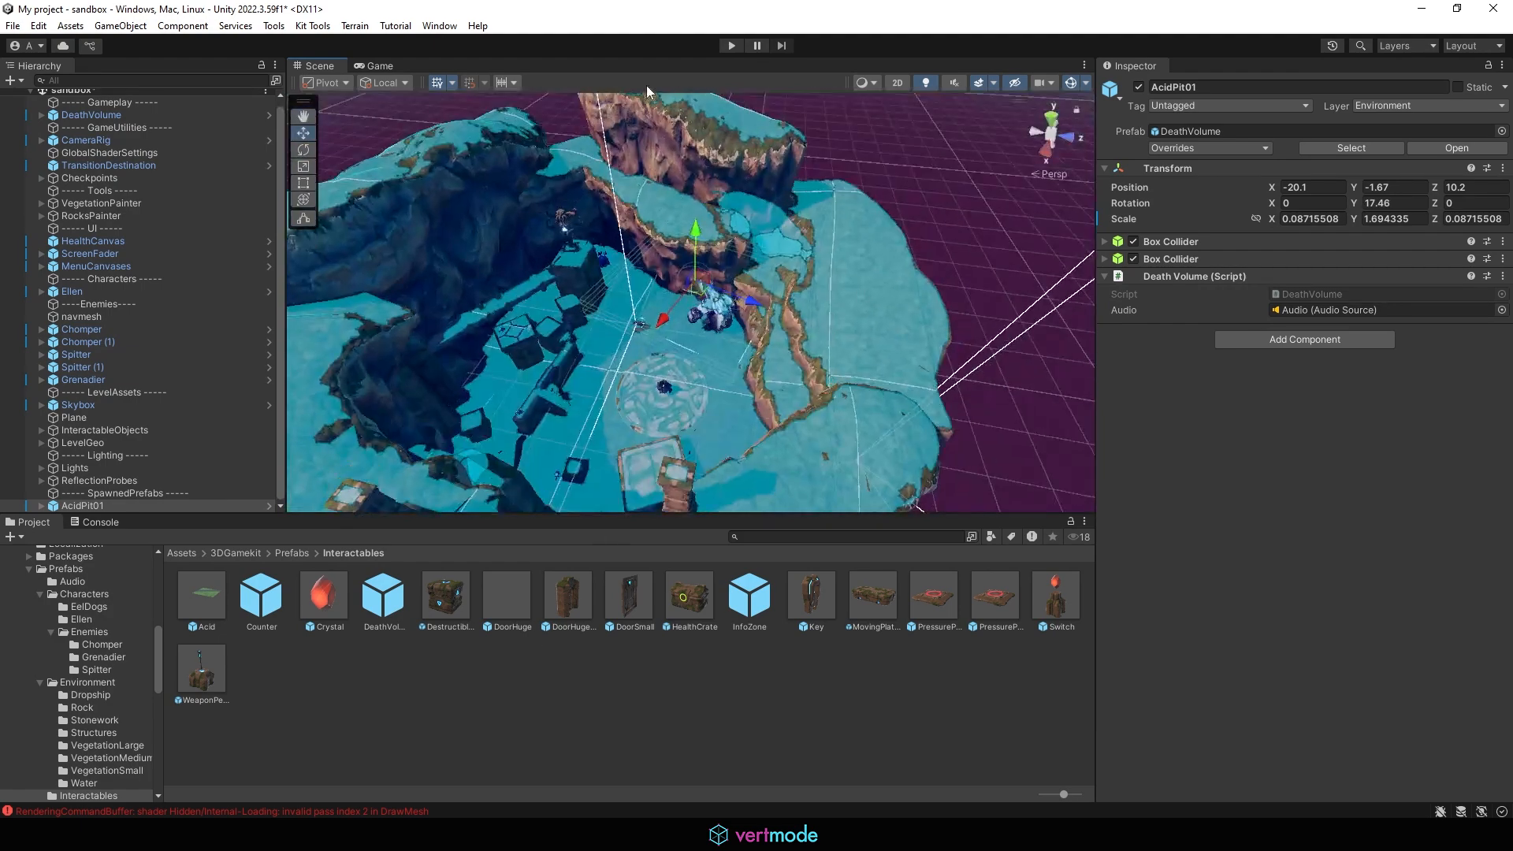
Step: Enter Play mode to test the level around the acid pit volume, then stop playing
click(733, 46)
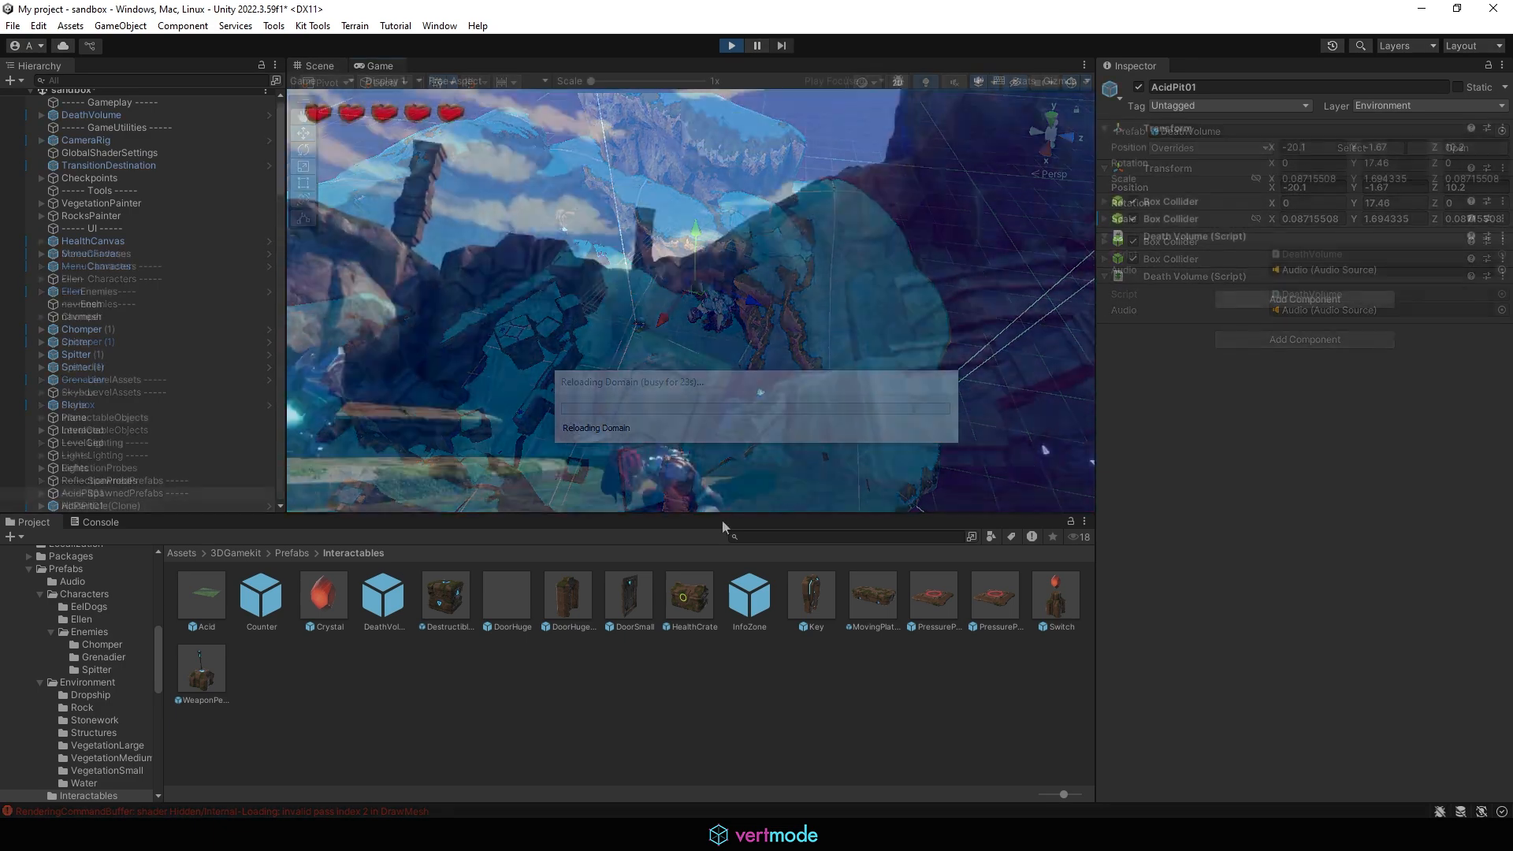
key(w)
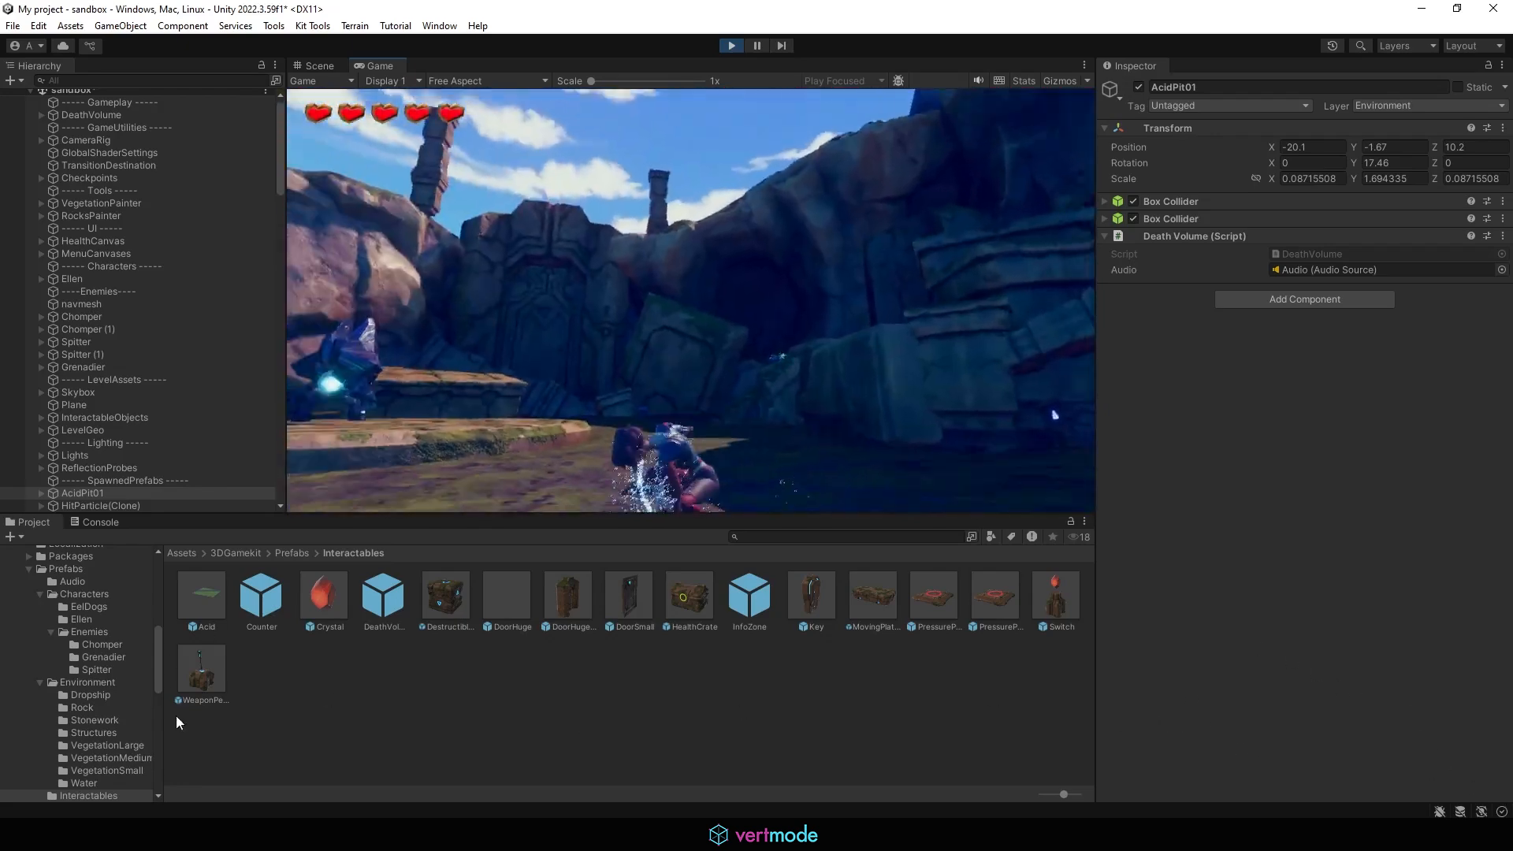
key(w)
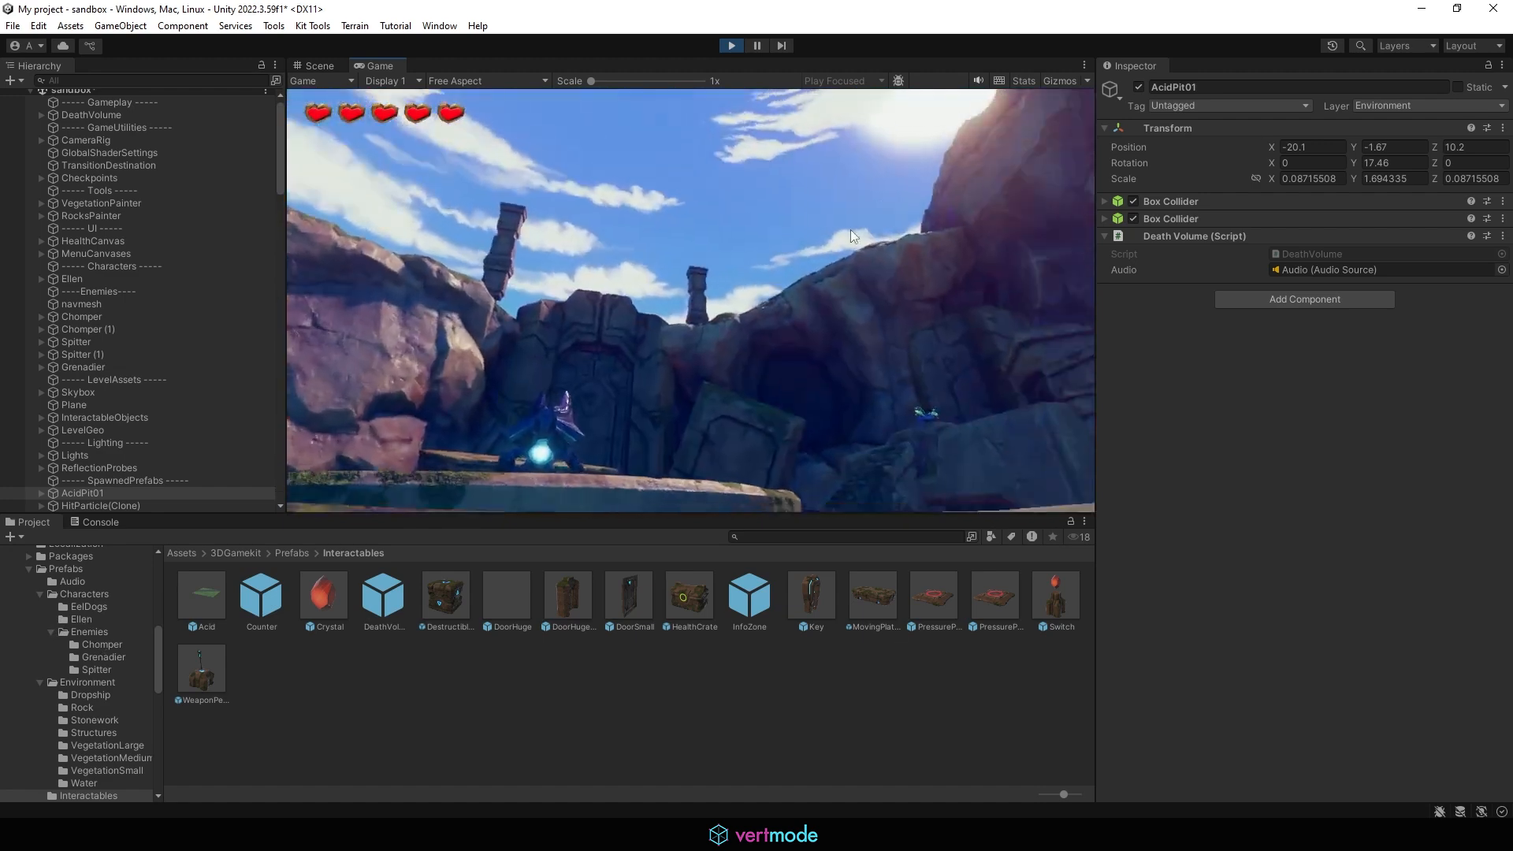
click(731, 45)
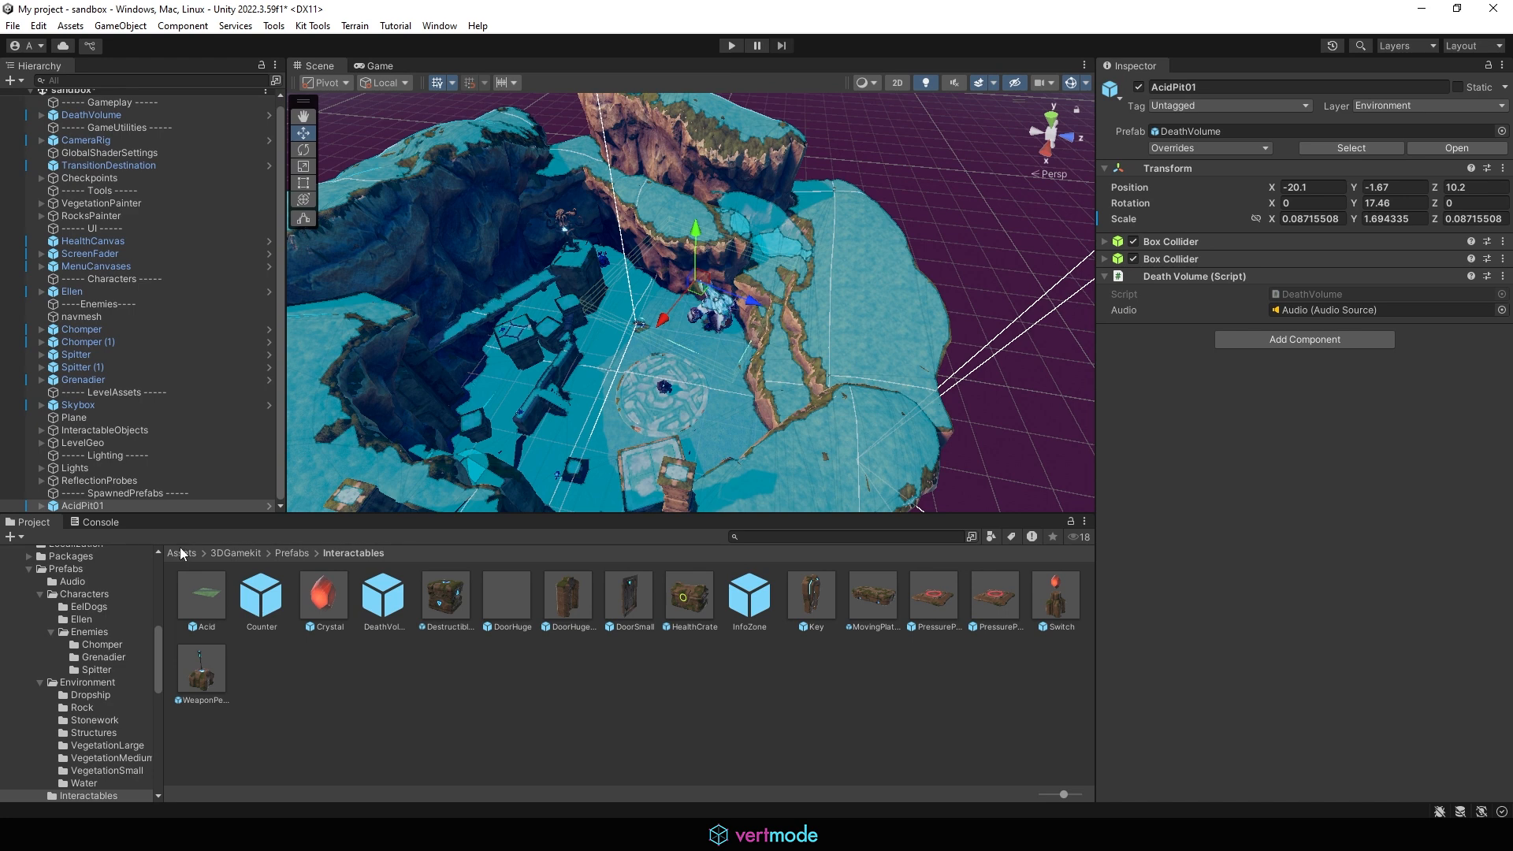
Step: Place the Acid prefab into the scene on the ground next to the crashed ship
click(195, 598)
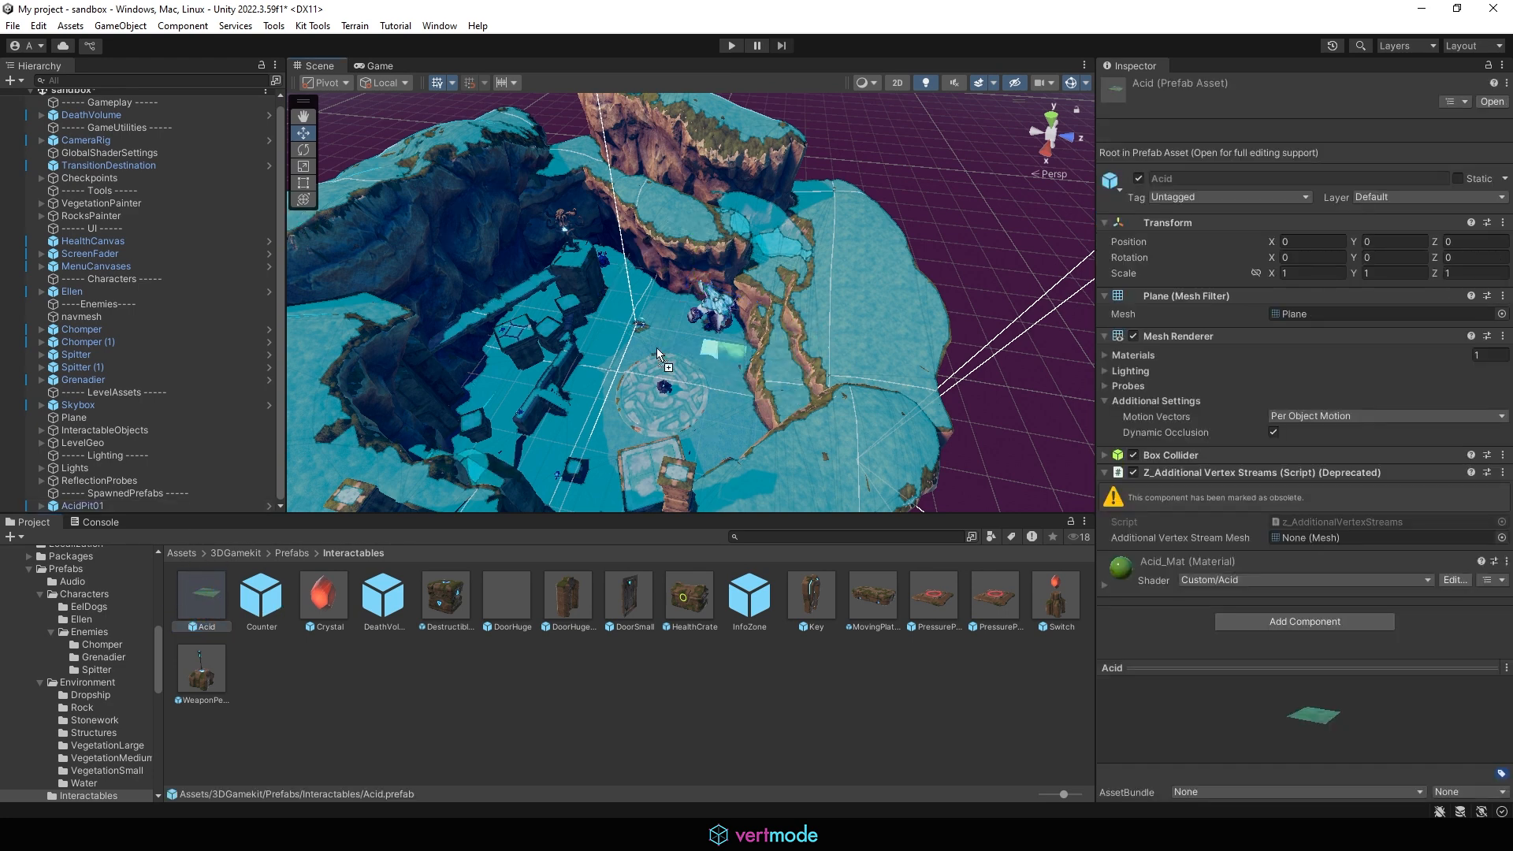
drag(696, 324, 701, 328)
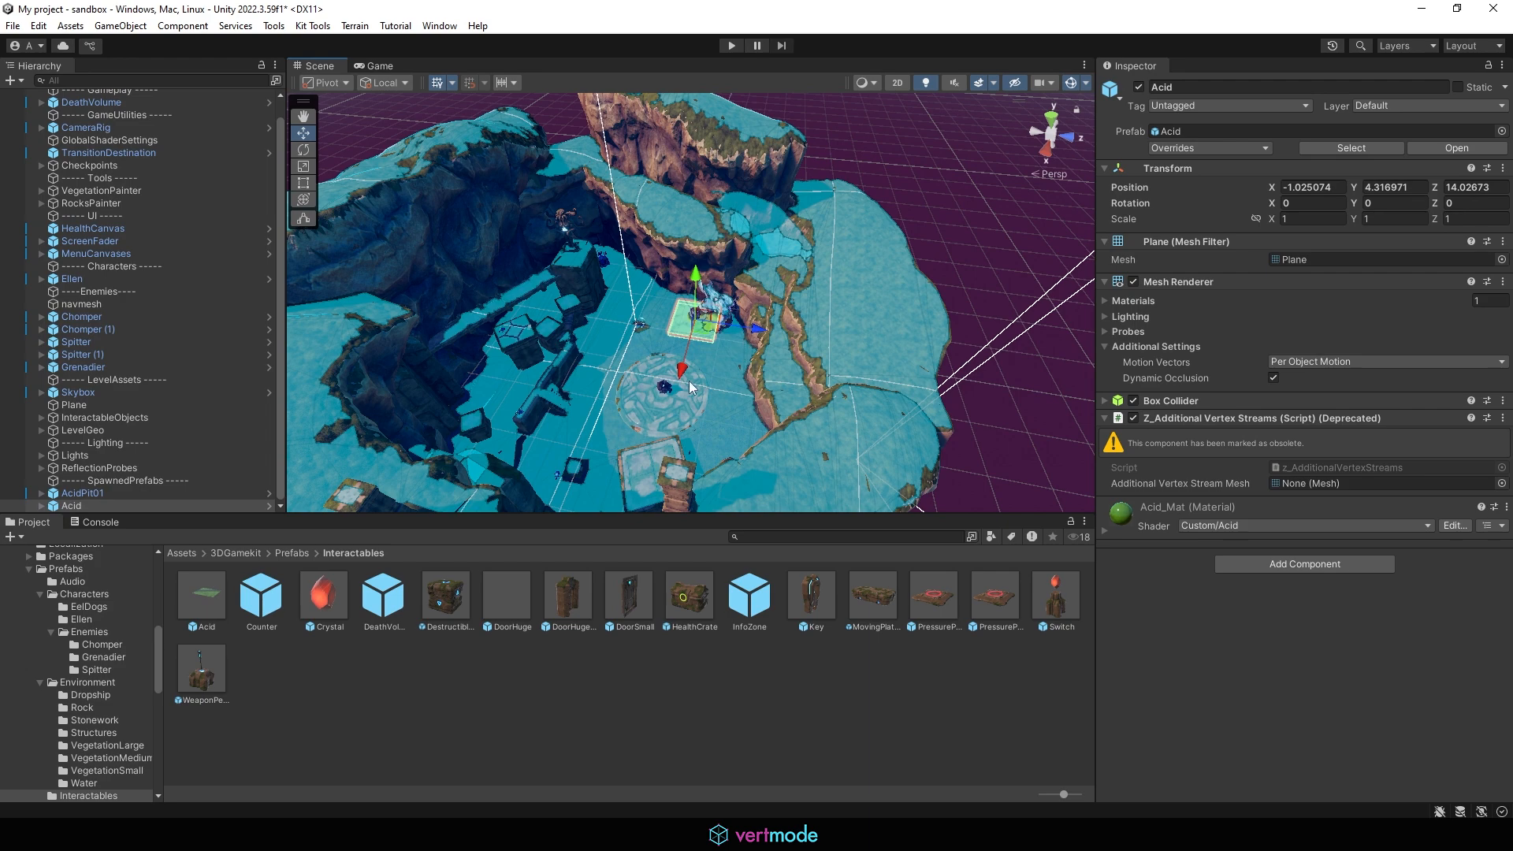
key(f)
alt+drag(689, 388, 756, 260)
scroll(623, 224, down, 3)
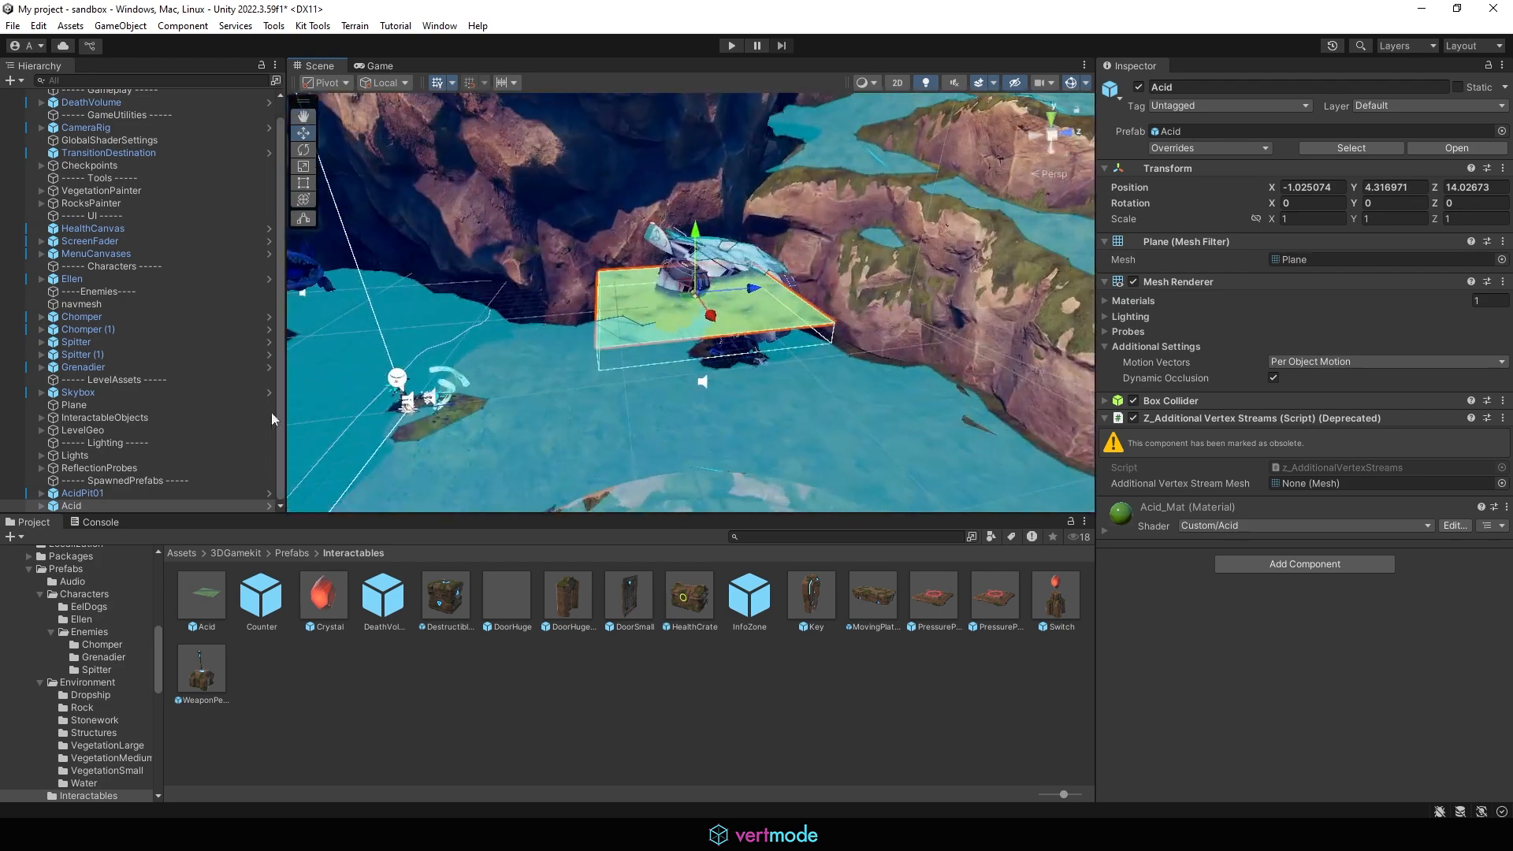
Step: Delete the AcidPit01 volume from the scene
click(87, 493)
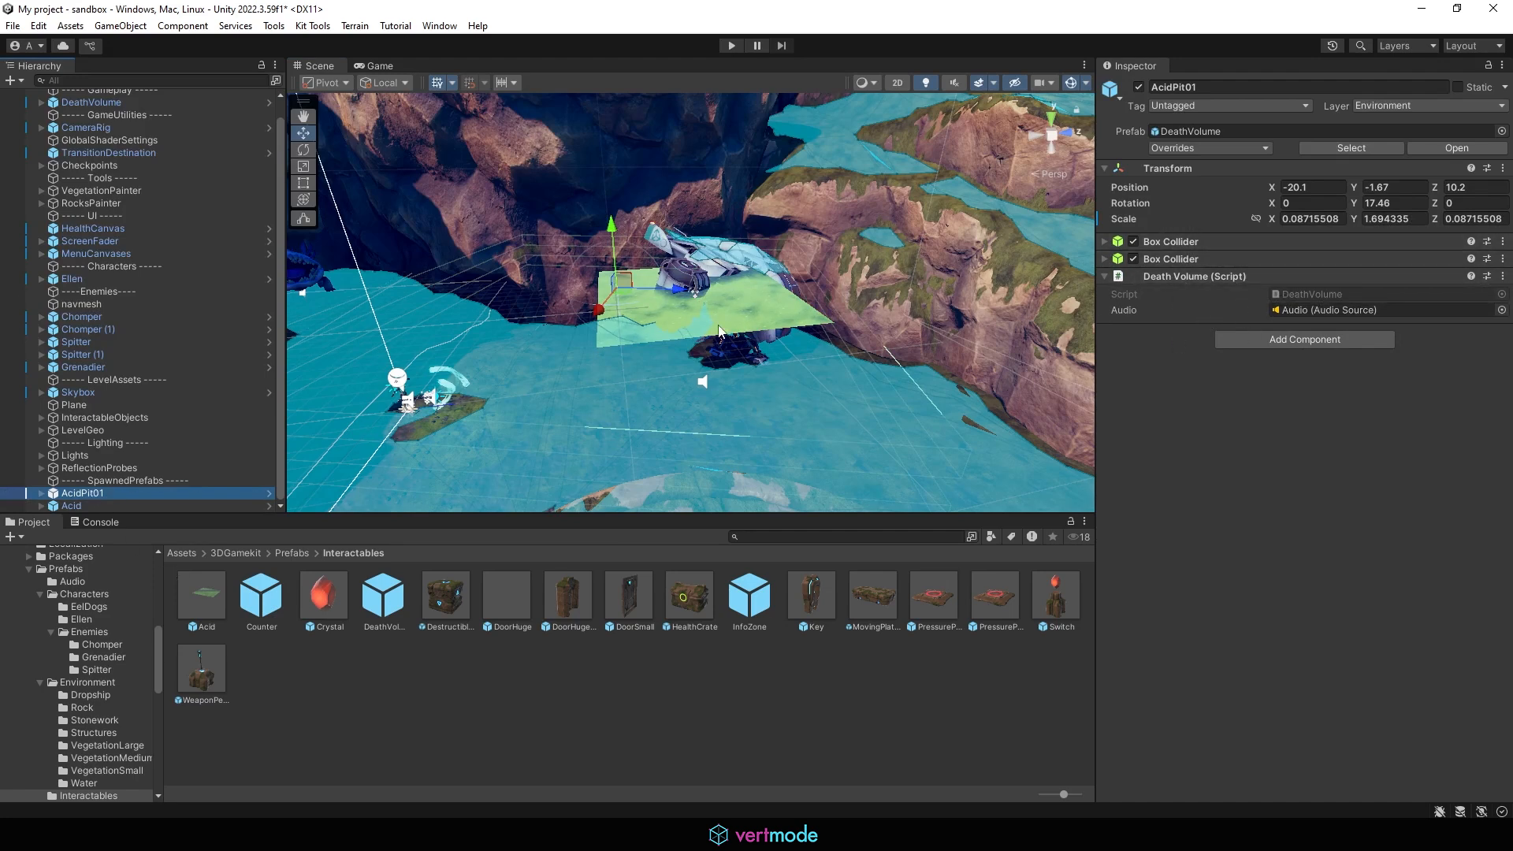
alt+drag(718, 330, 622, 406)
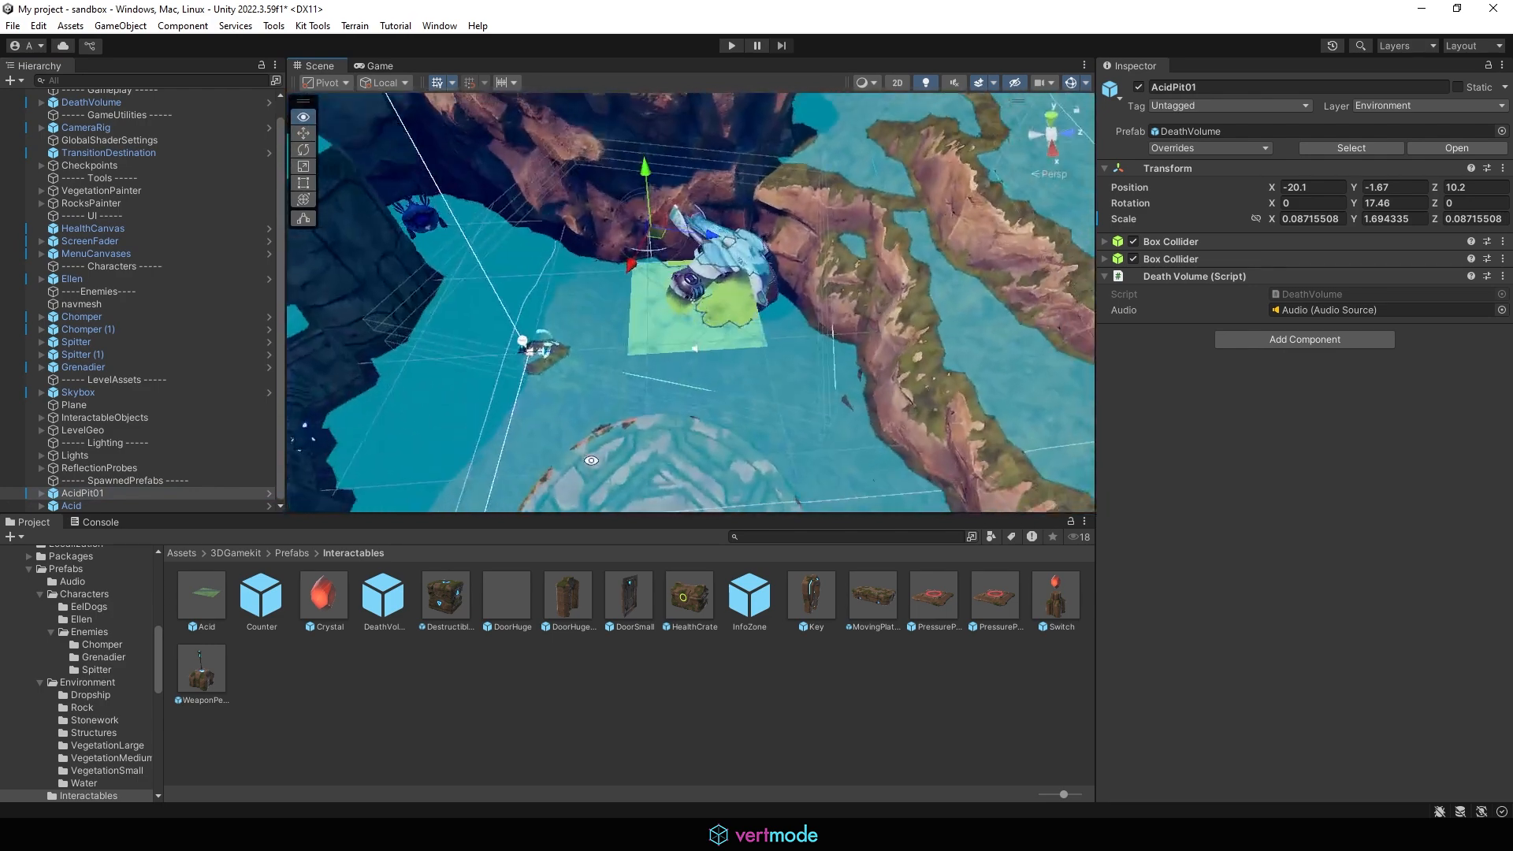
click(115, 501)
click(136, 492)
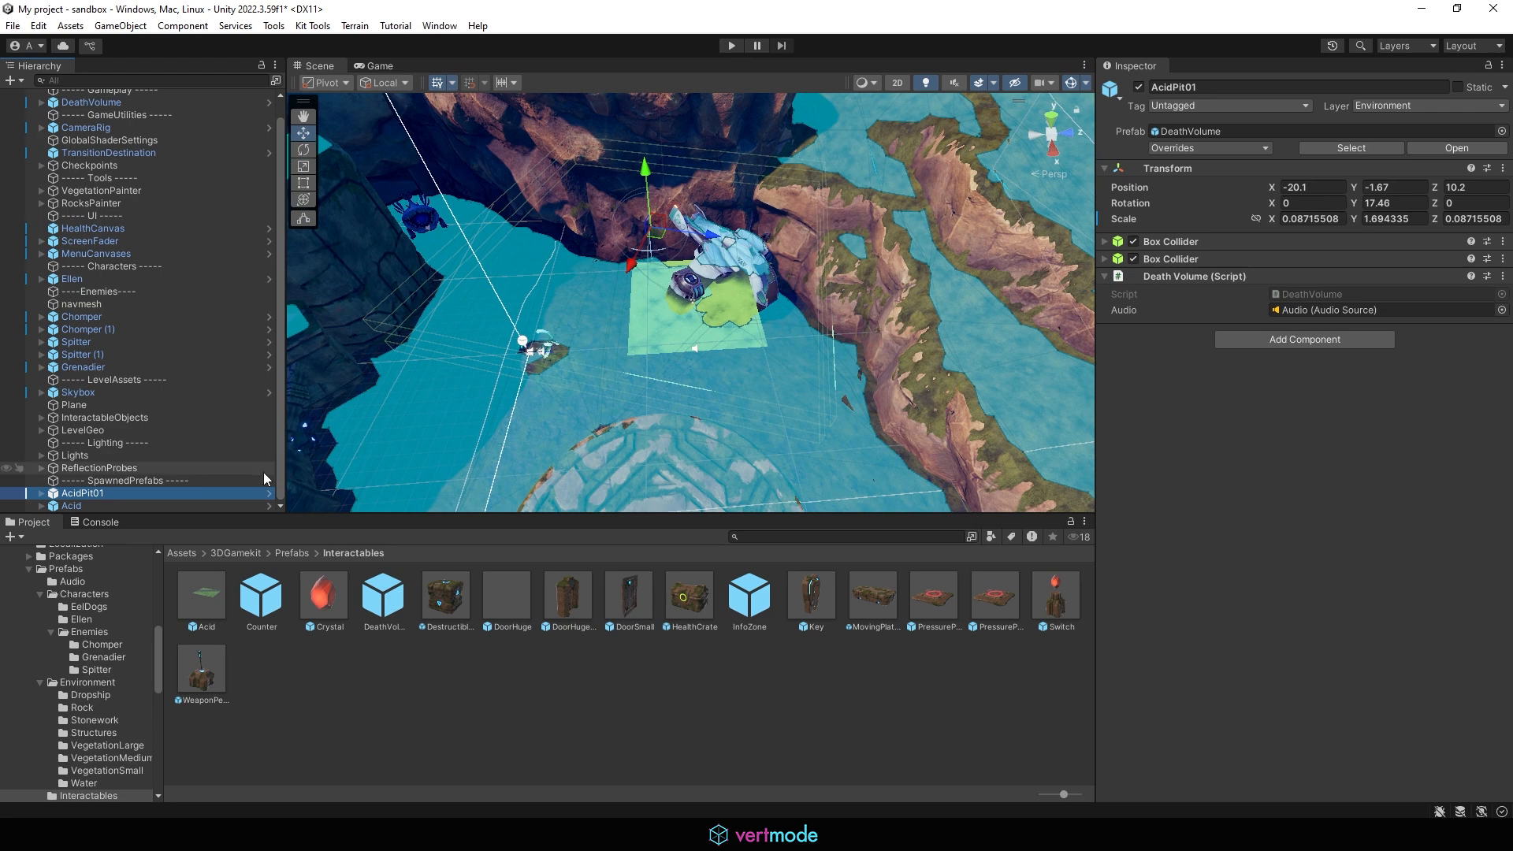
key(Delete)
Step: Set the Acid plane's position to 0, 0, 0
click(654, 332)
click(655, 333)
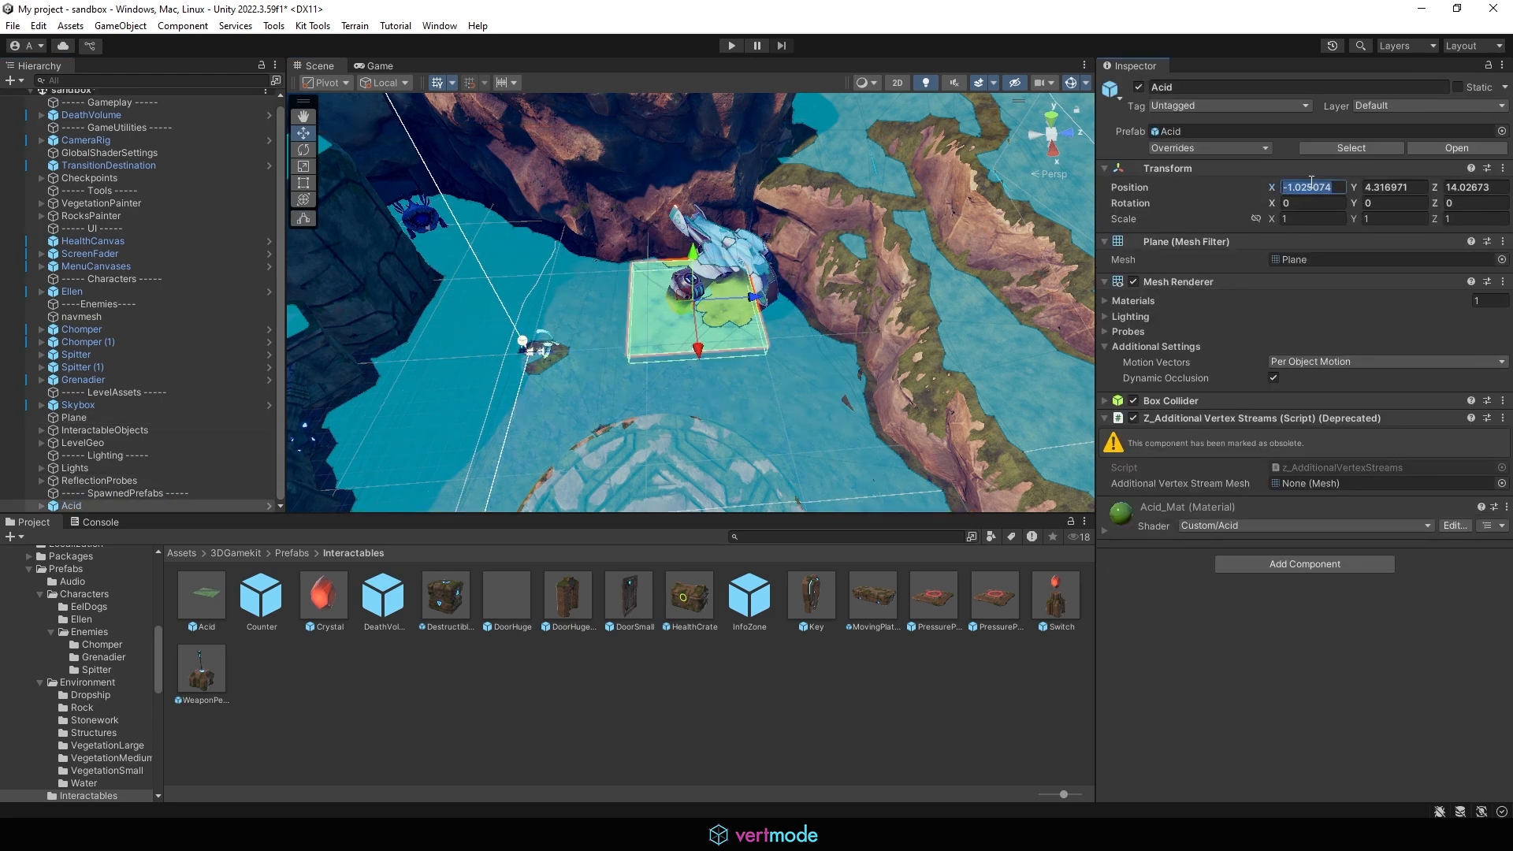
text(0)
key(Tab)
text(0)
key(Tab)
text(0)
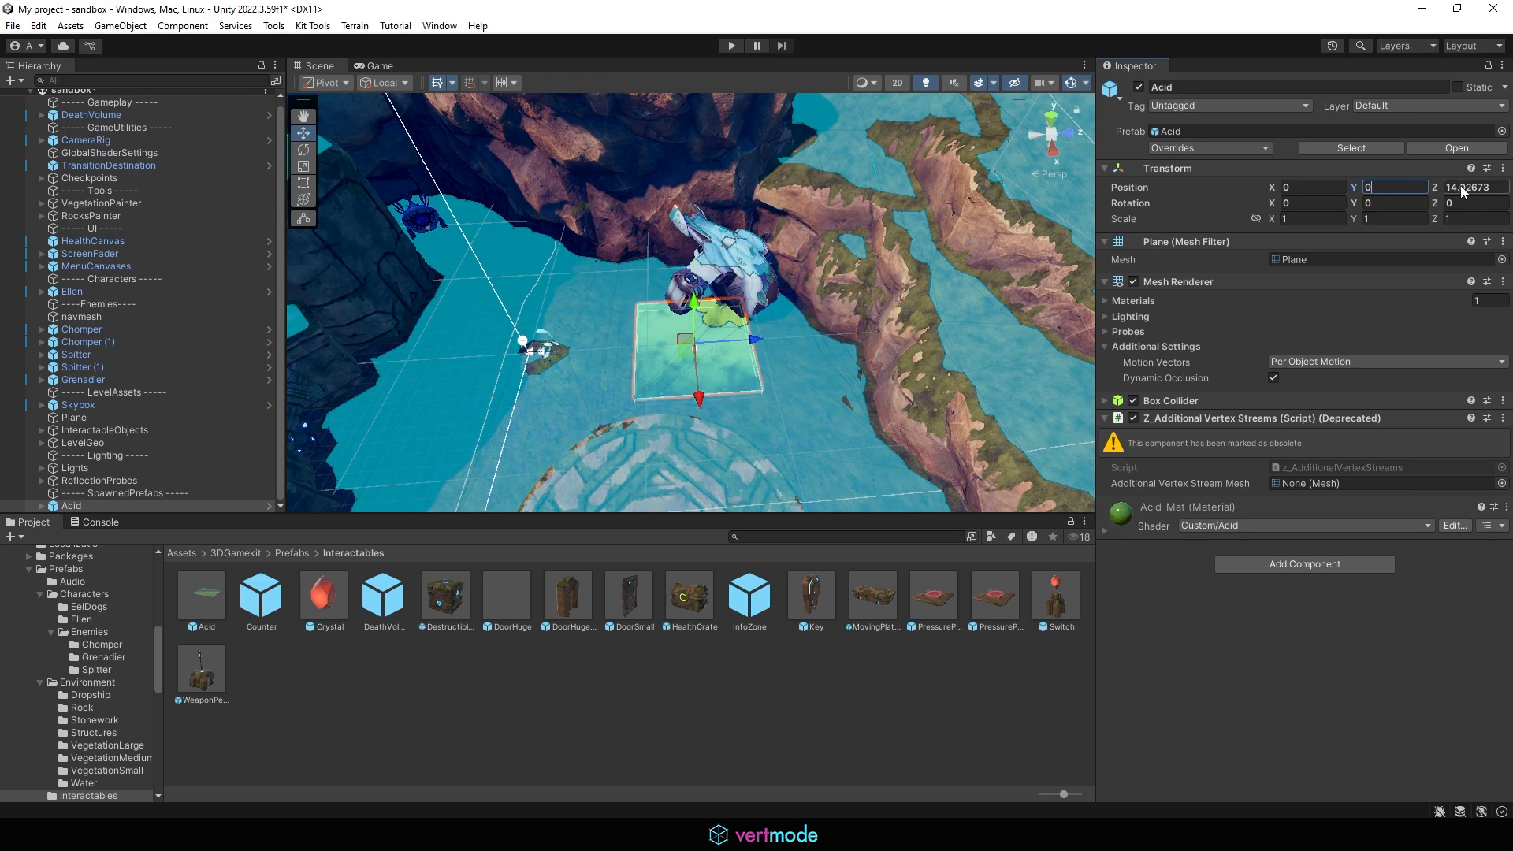
middle_drag(687, 293, 785, 304)
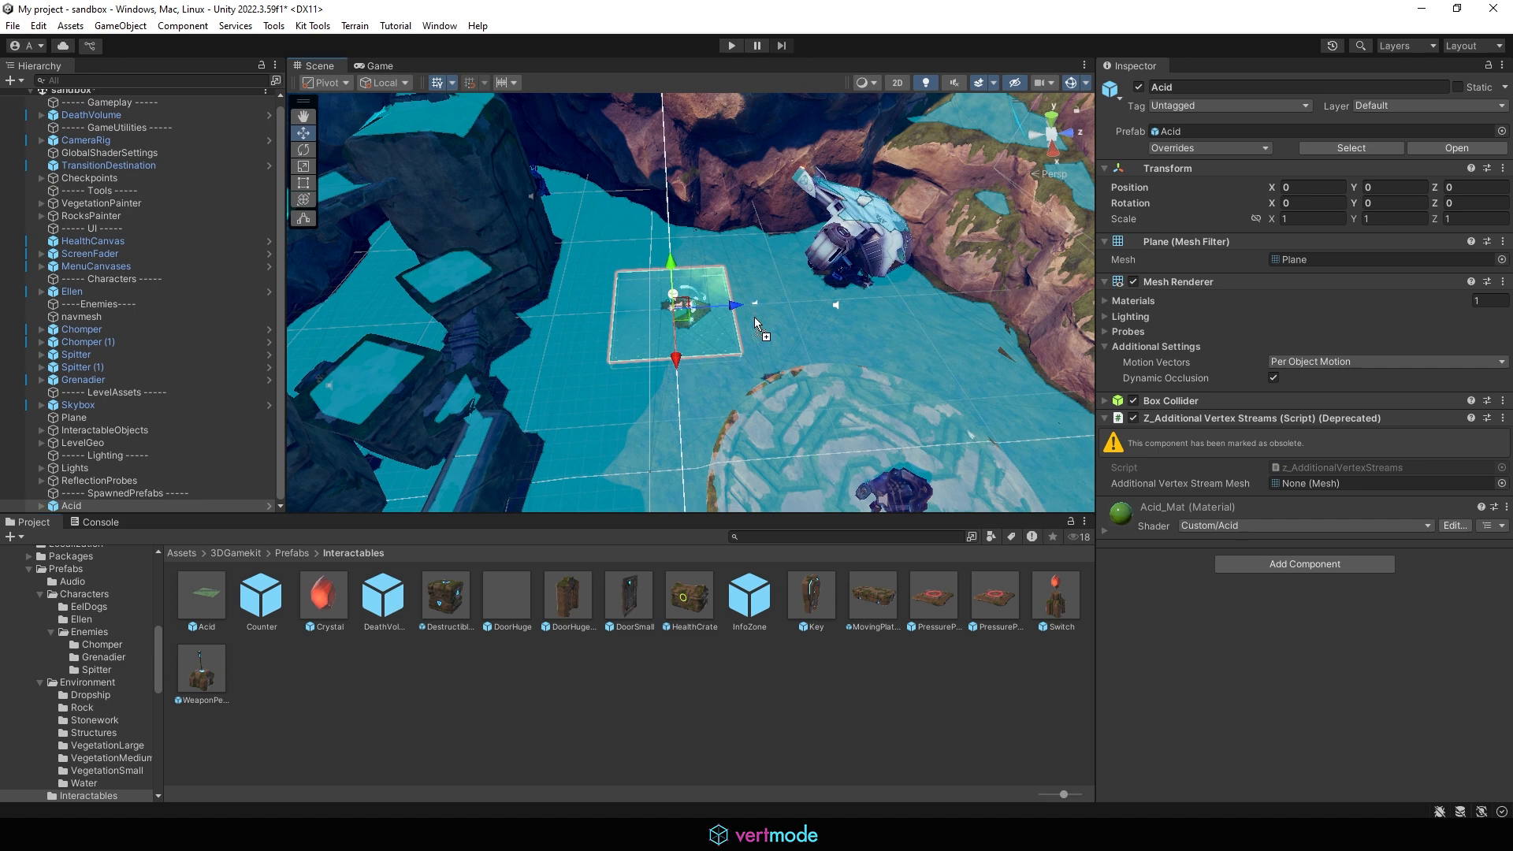
drag(754, 317, 754, 315)
Step: Set the new DeathVolume (1) instance's position to 0, 0, 0
click(1304, 170)
click(1240, 163)
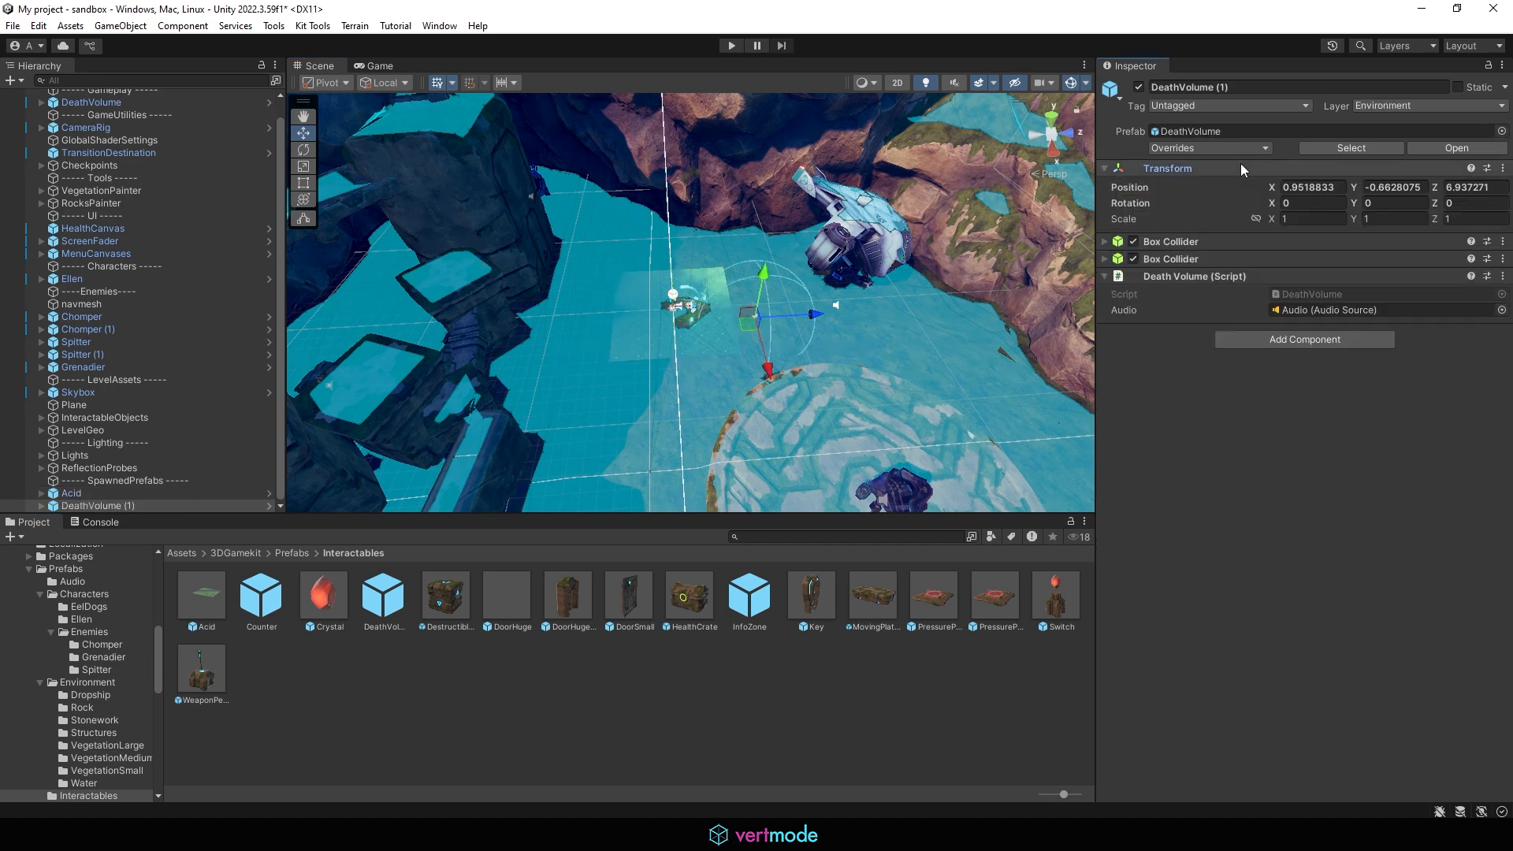
click(1298, 186)
text(0)
click(1380, 189)
text(0)
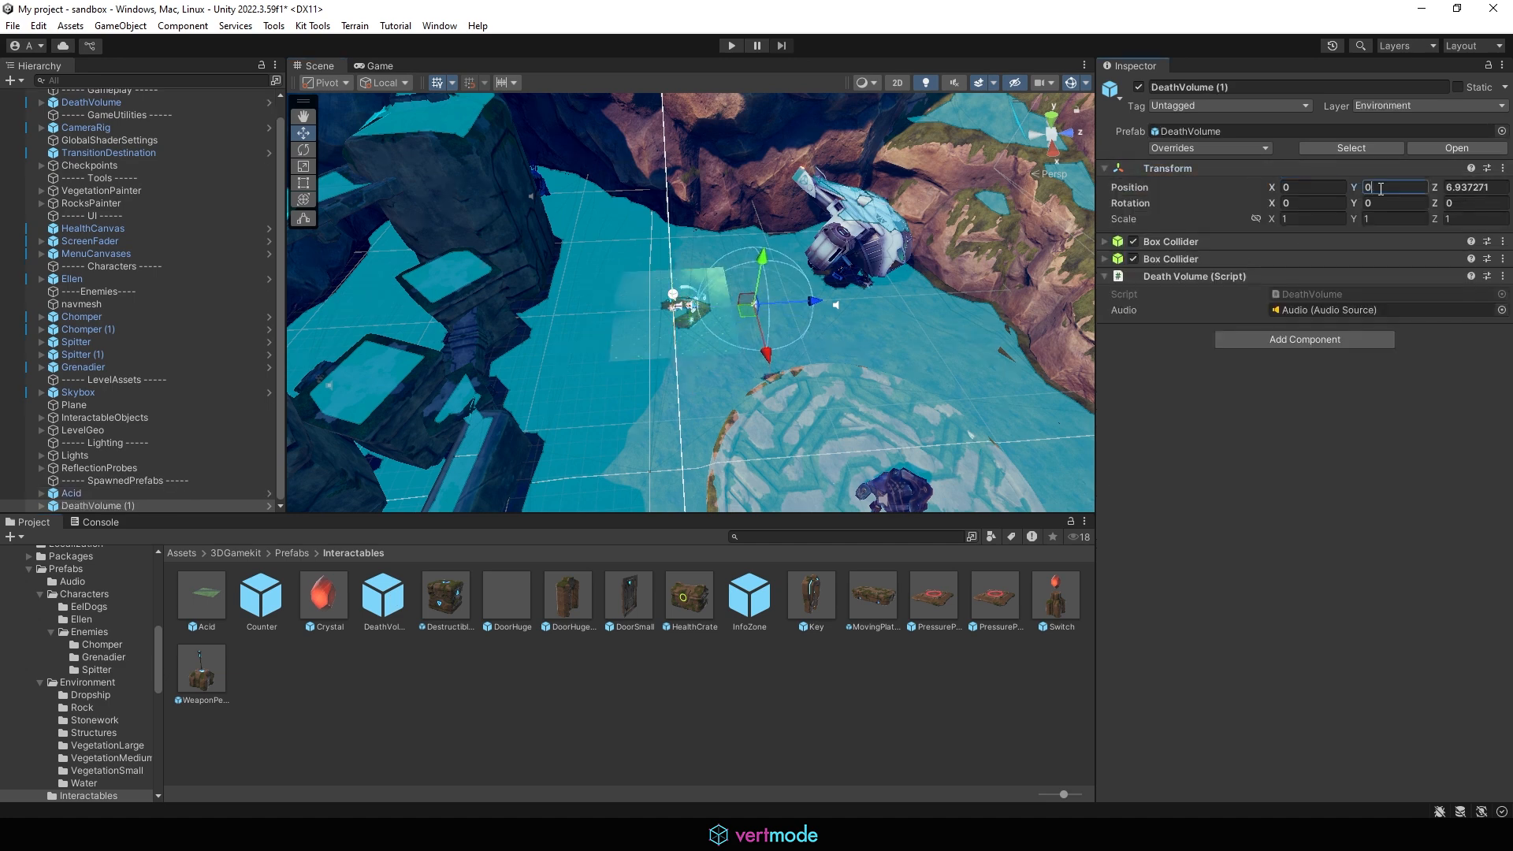
click(1465, 189)
text(0)
key(Return)
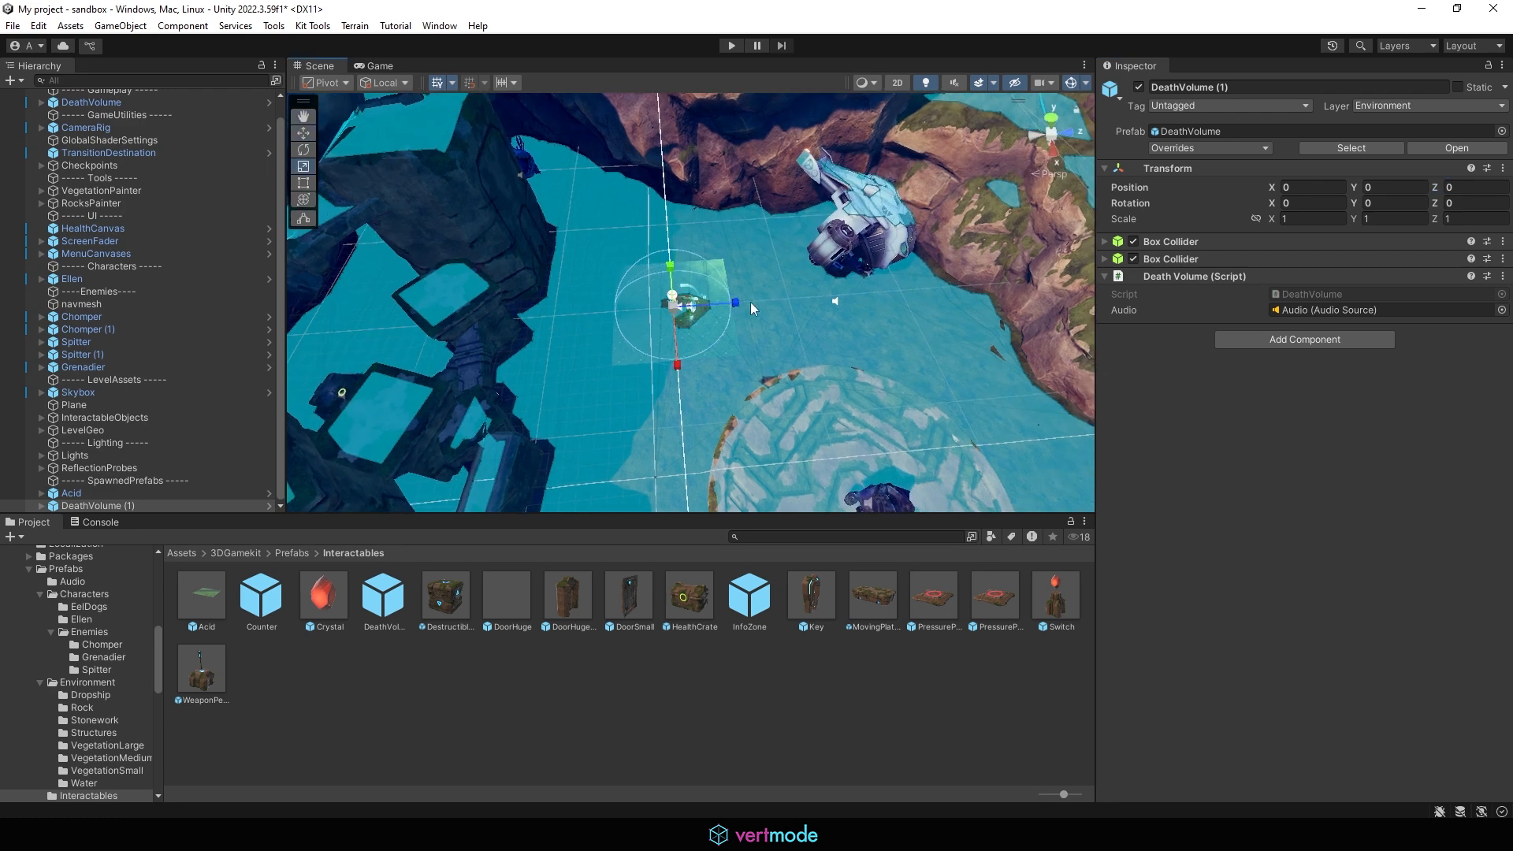
Step: Scale DeathVolume (1) down along Z to about 0.024
key(r)
drag(736, 305, 599, 314)
drag(697, 314, 675, 307)
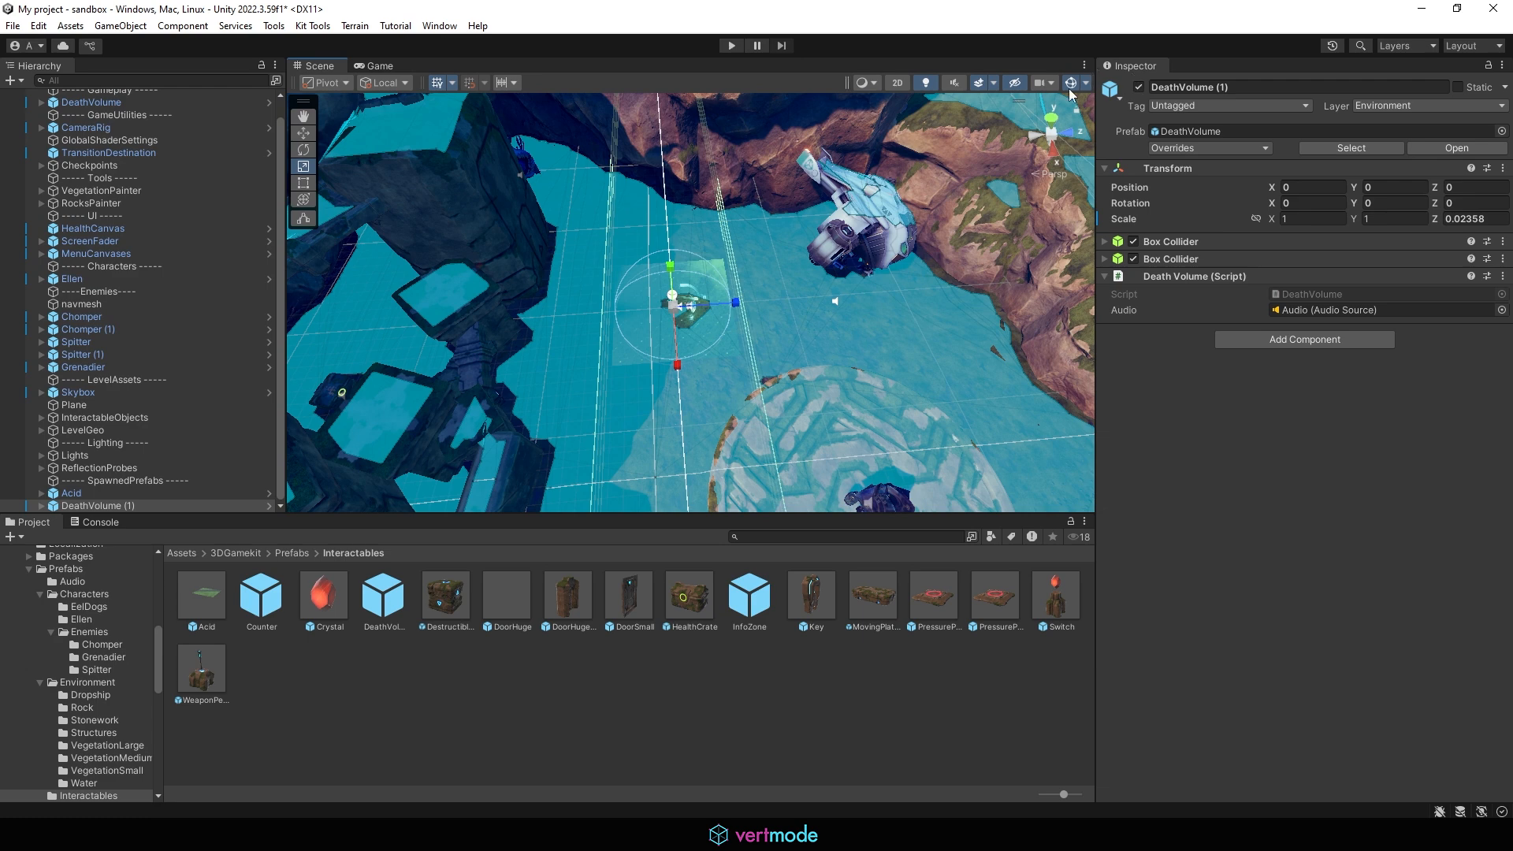
Step: Scale DeathVolume (1) along X to about -0.014 to fit the acid plane
click(1069, 86)
click(1069, 85)
scroll(888, 350, up, 4)
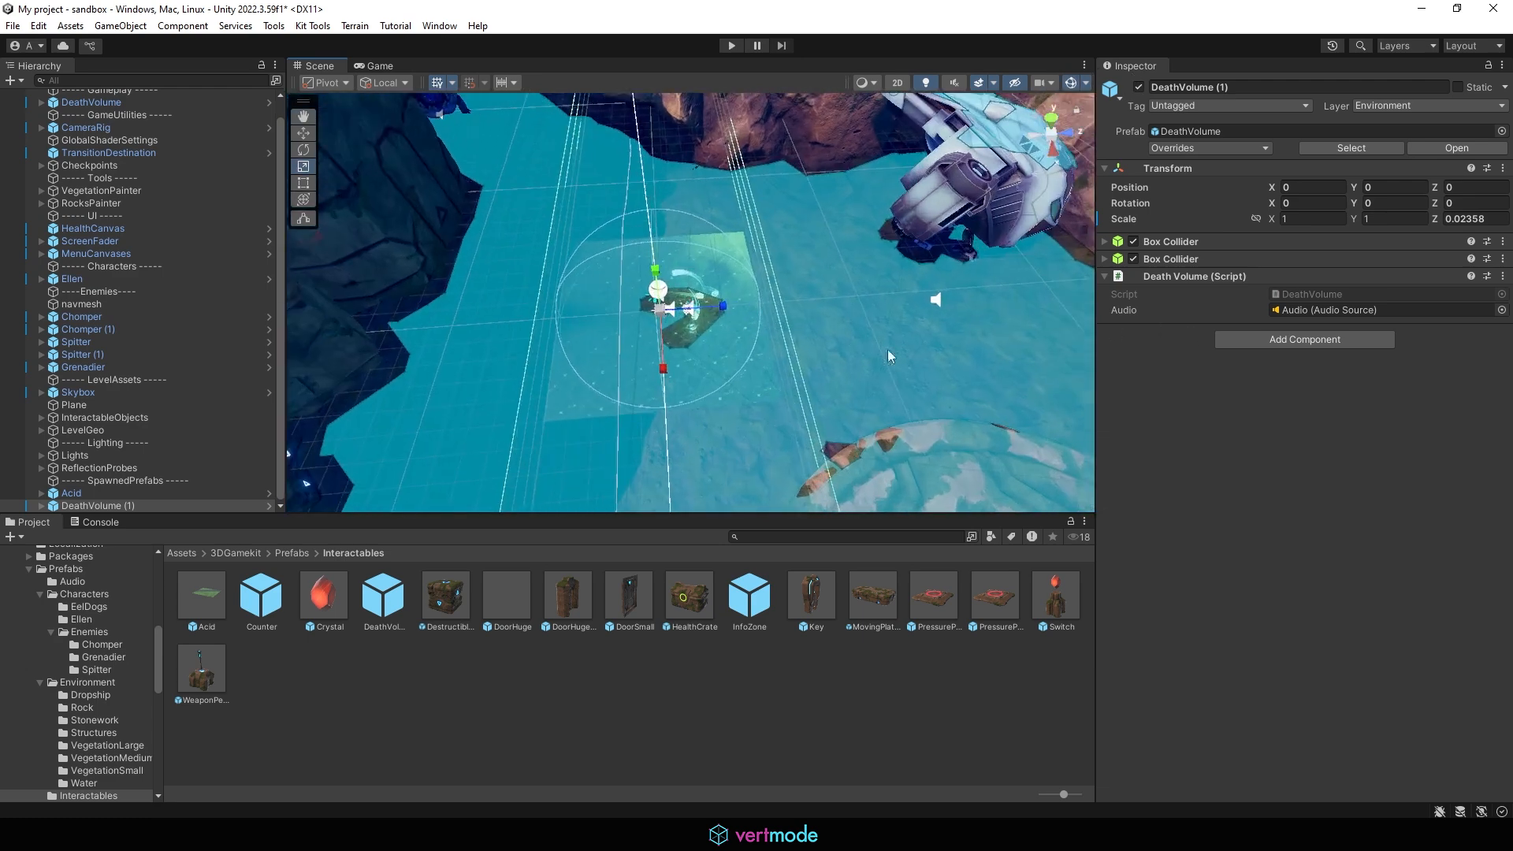
drag(660, 363, 651, 319)
alt+drag(614, 402, 814, 274)
drag(731, 335, 711, 333)
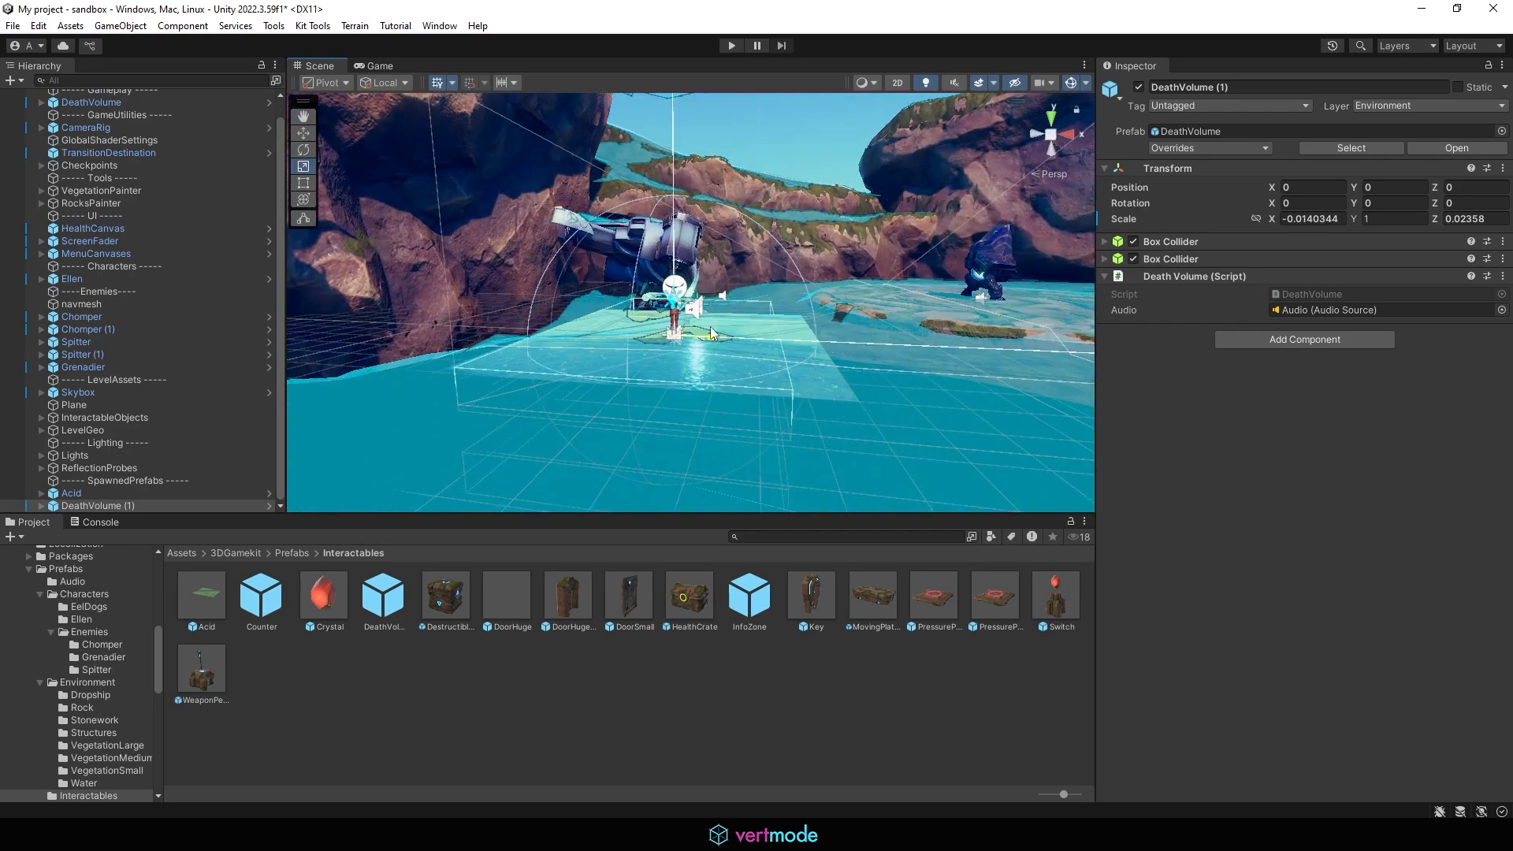
Step: Scale DeathVolume (1) to about -0.016 on X and 0.020 on Z
alt+drag(690, 424, 742, 234)
drag(722, 310, 705, 308)
scroll(83, 133, up, 1)
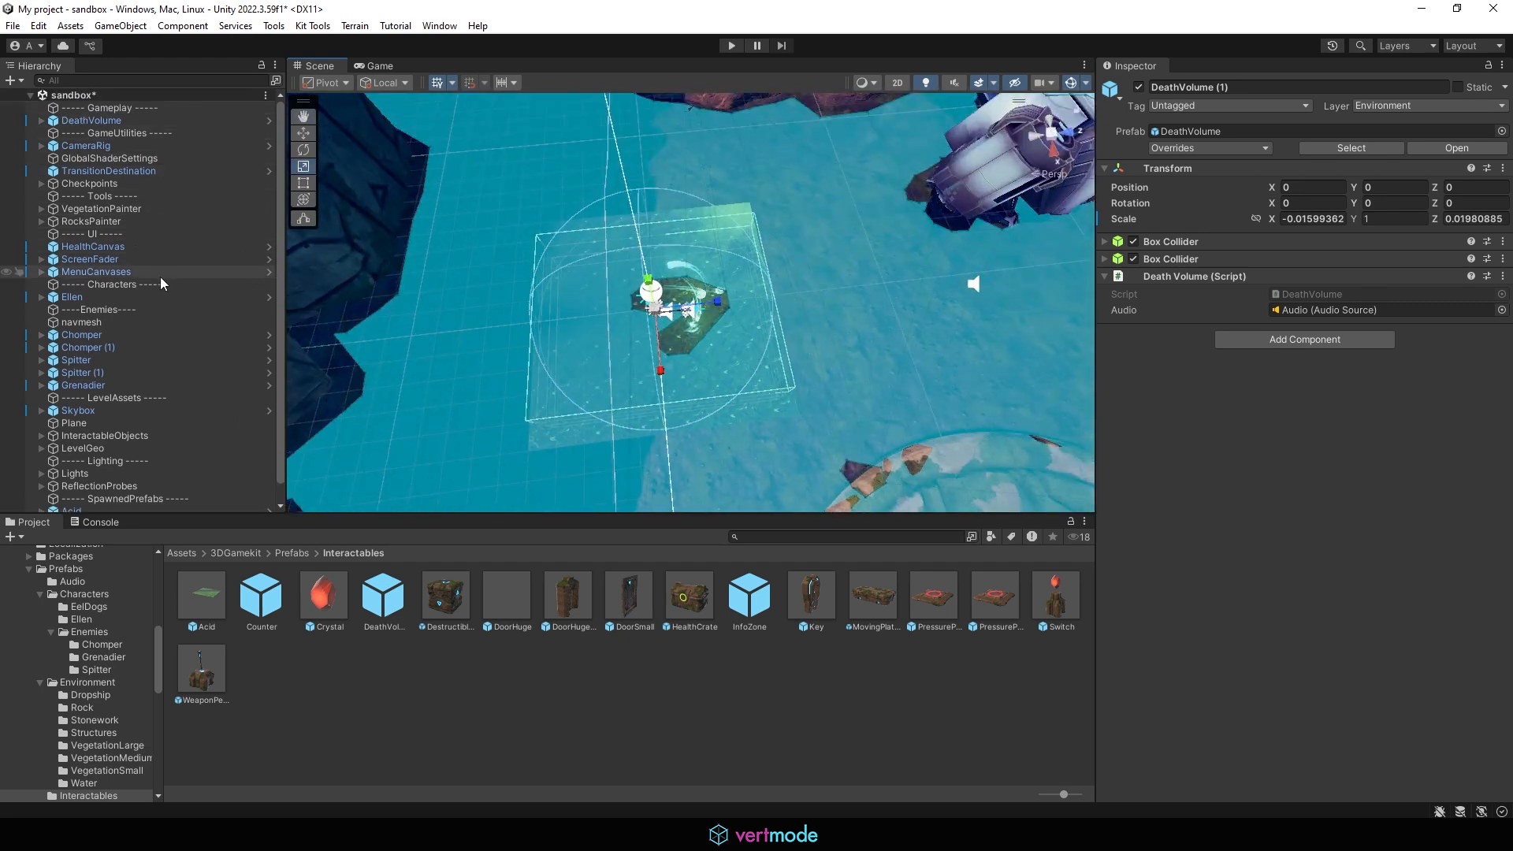
Step: Deactivate the navmesh object so it no longer shows in the scene
click(185, 324)
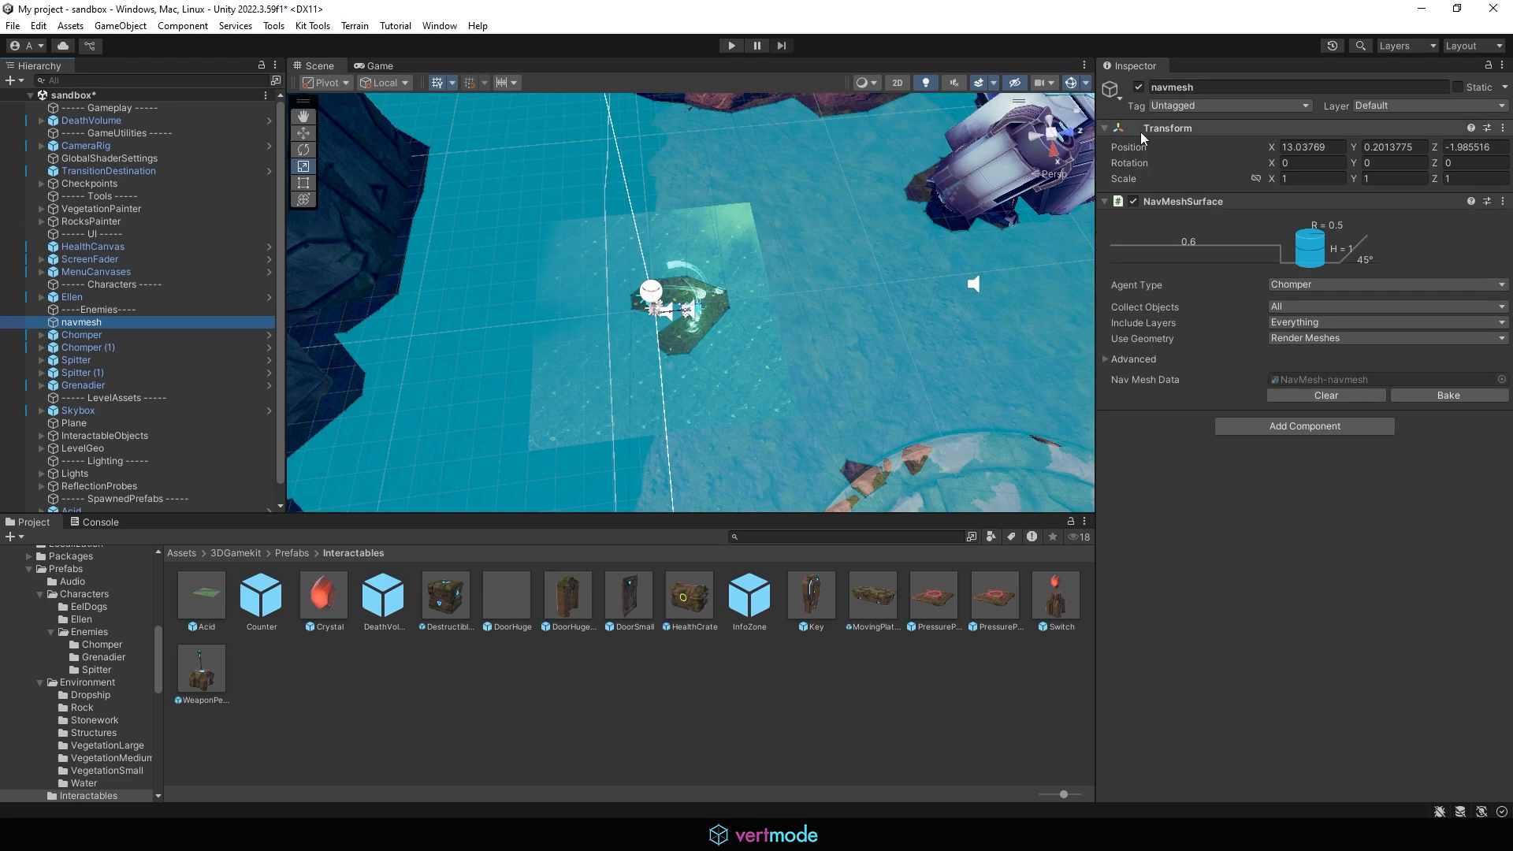
click(1138, 89)
alt+drag(788, 312, 832, 139)
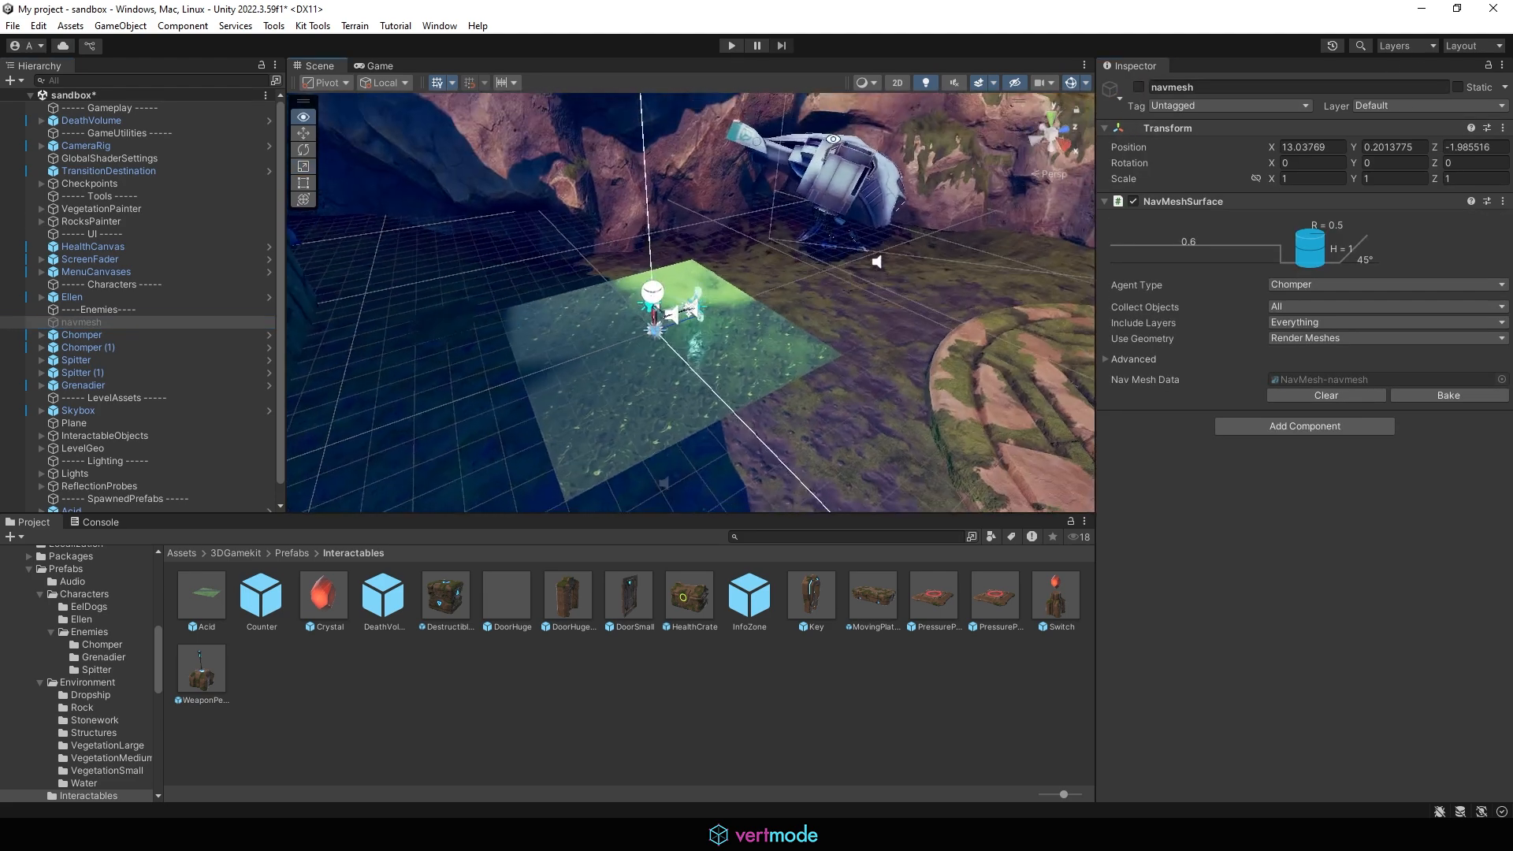
Step: Scale DeathVolume (1) along X to about -0.019 so it matches the acid plane's width
click(626, 394)
alt+drag(627, 394, 673, 313)
scroll(175, 443, down, 1)
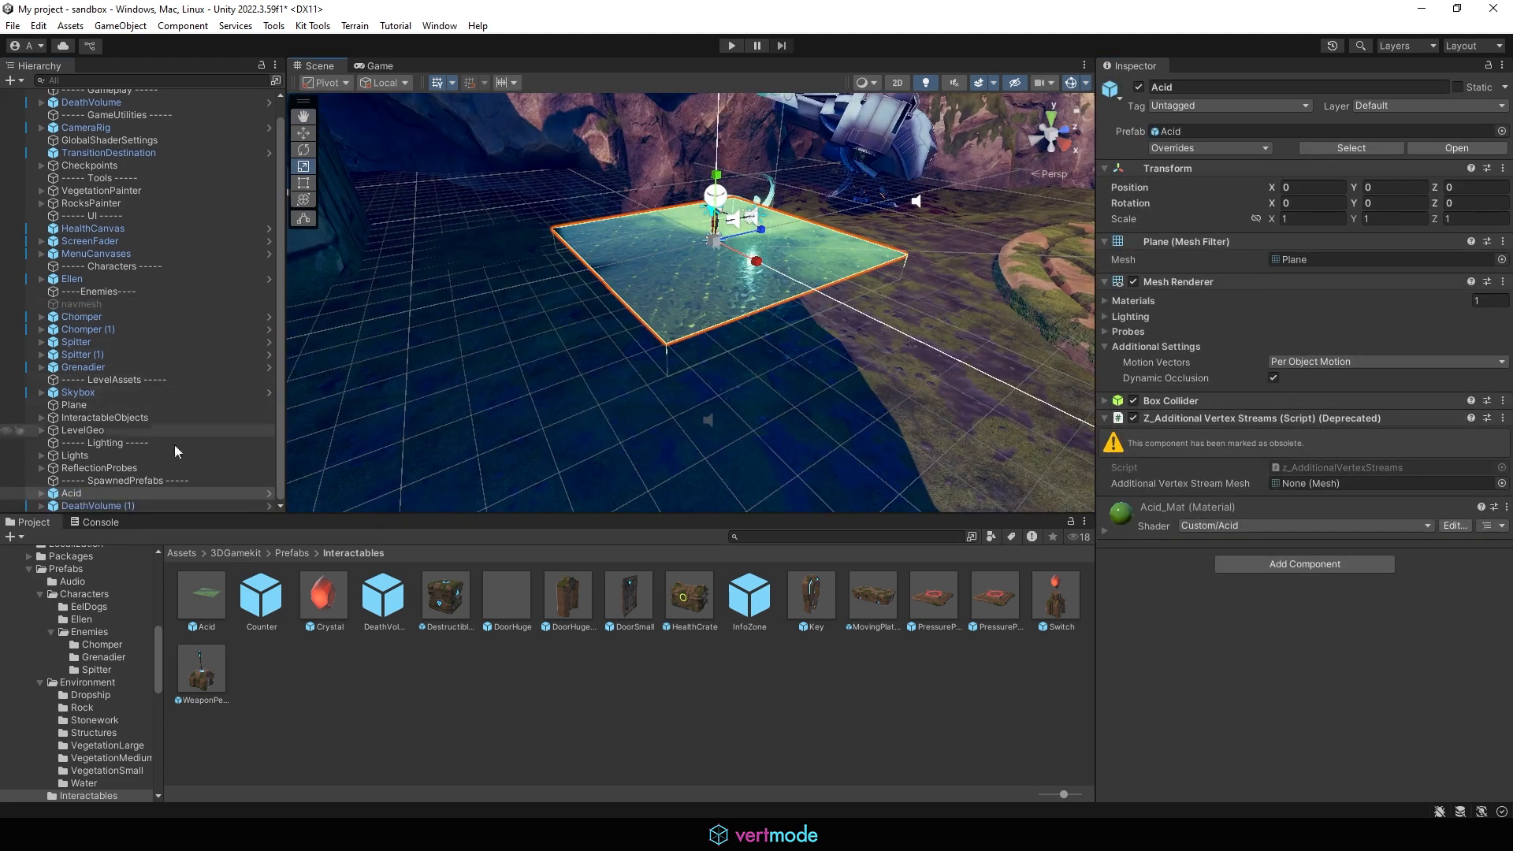
click(108, 495)
alt+drag(378, 331, 465, 334)
click(108, 503)
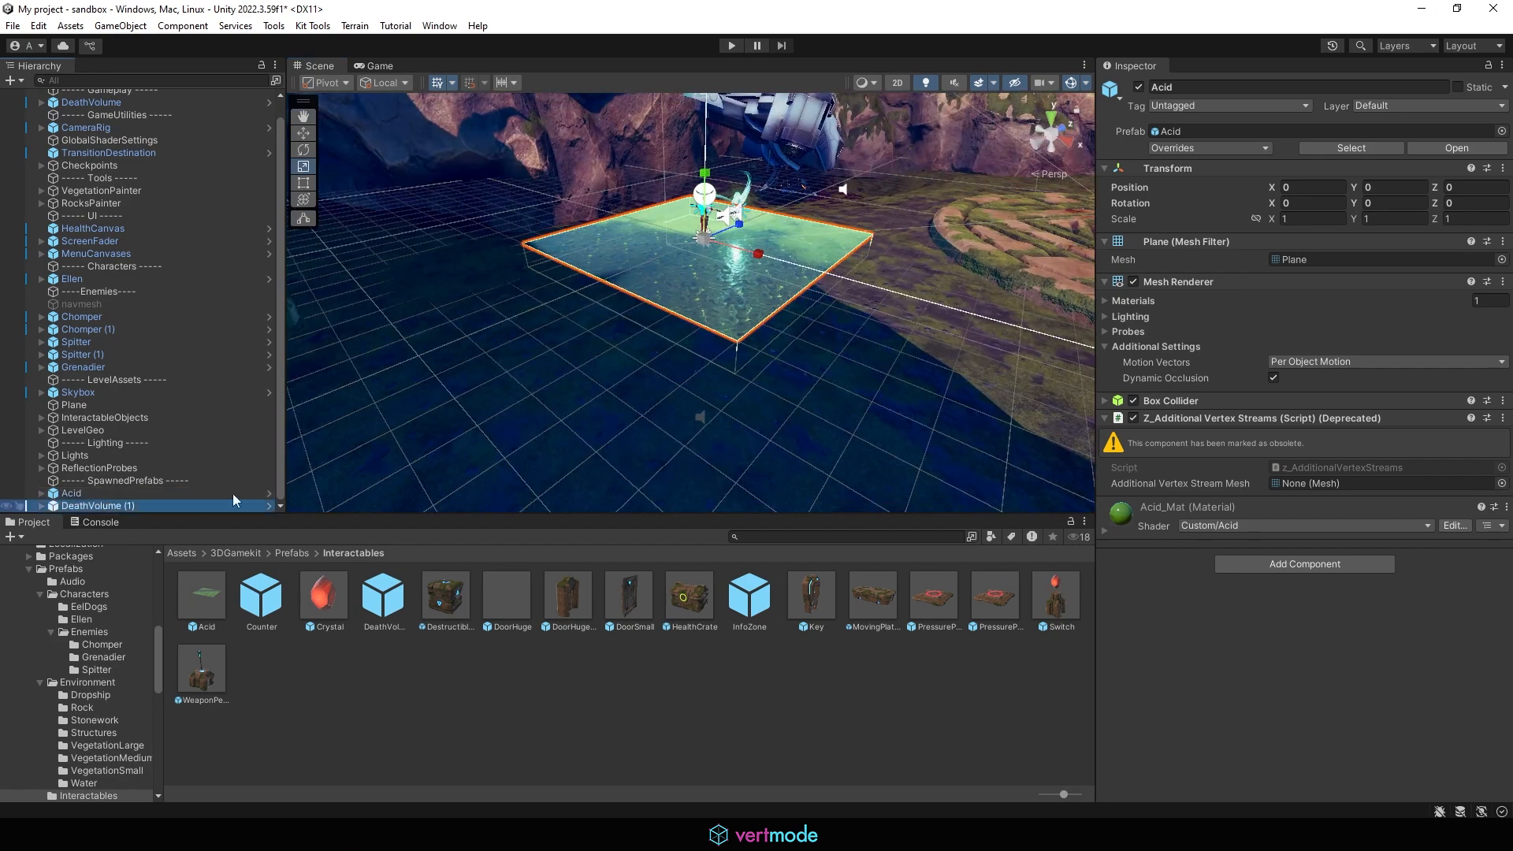
scroll(854, 306, up, 3)
alt+drag(854, 306, 833, 416)
drag(760, 252, 772, 257)
mouse_move(734, 227)
alt+mouse_down()
mouse_move(711, 225)
mouse_move(725, 204)
alt+mouse_up()
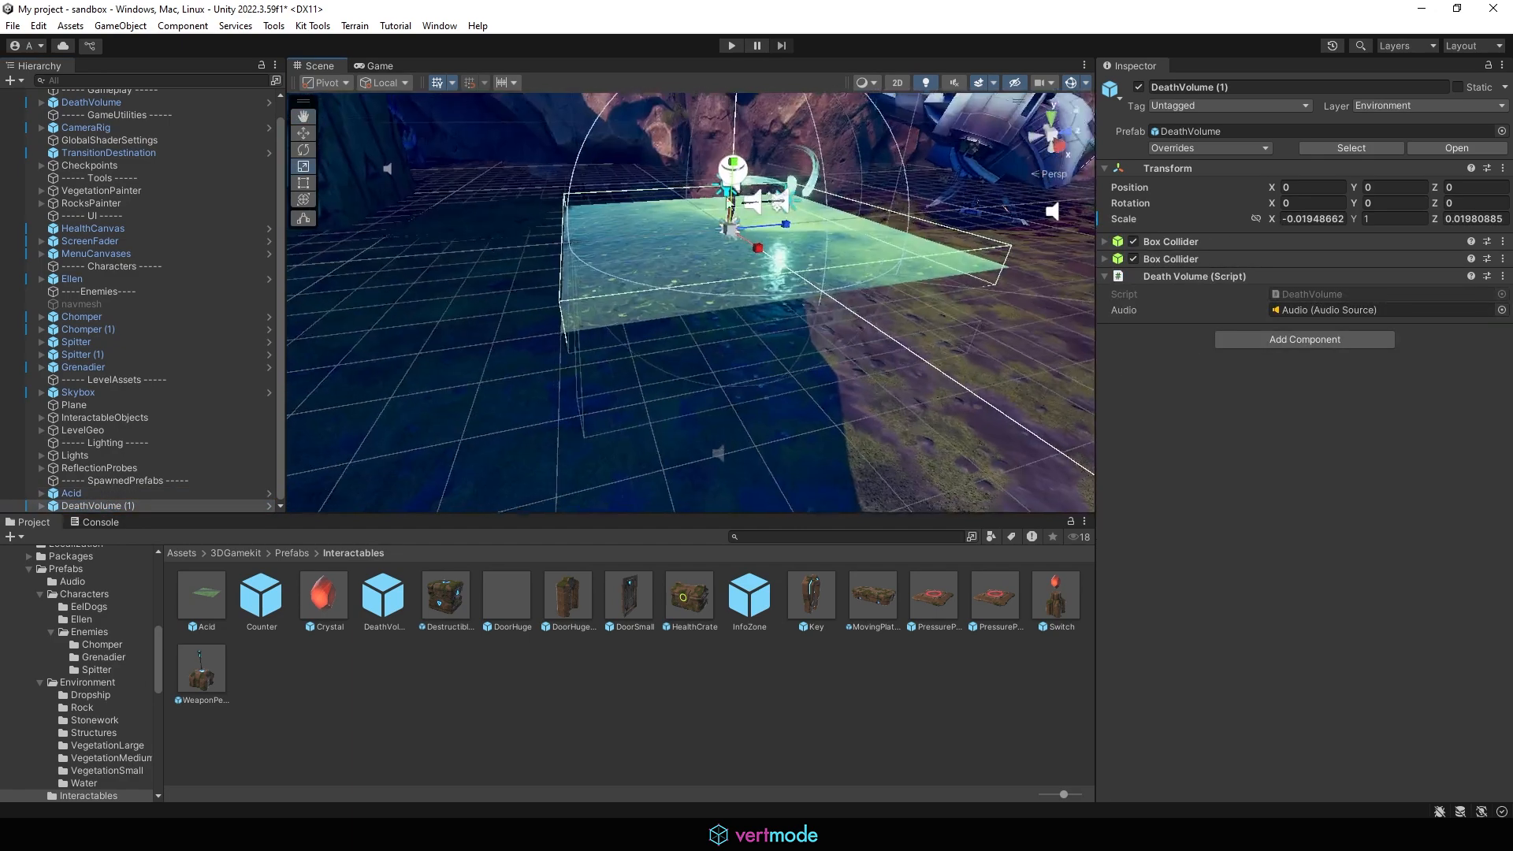
Step: Move DeathVolume (1) down to about -0.57 on Y beneath the acid surface
alt+drag(839, 255, 779, 206)
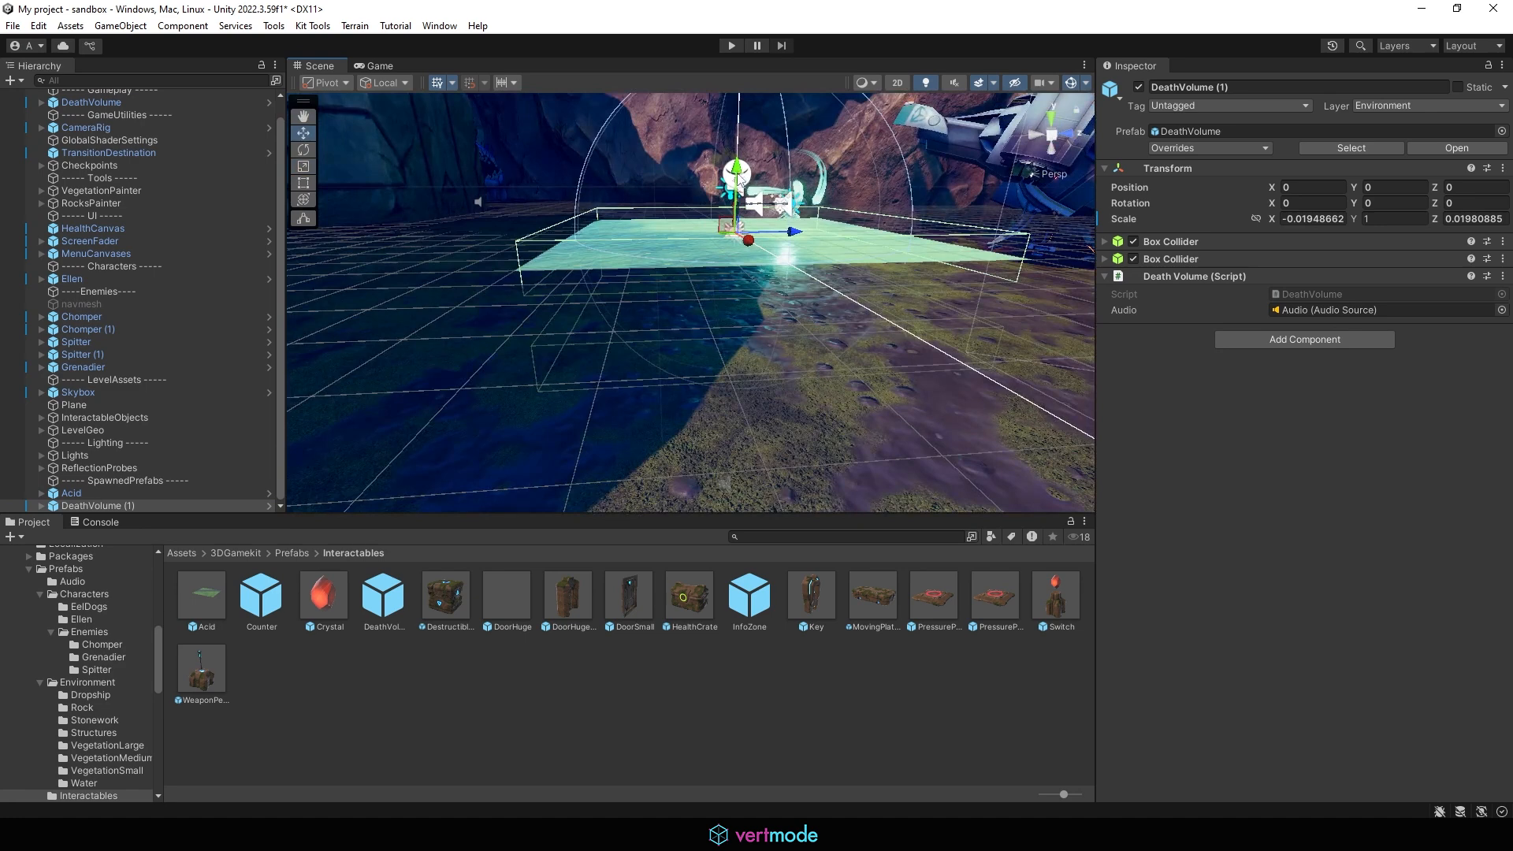
drag(739, 179, 949, 161)
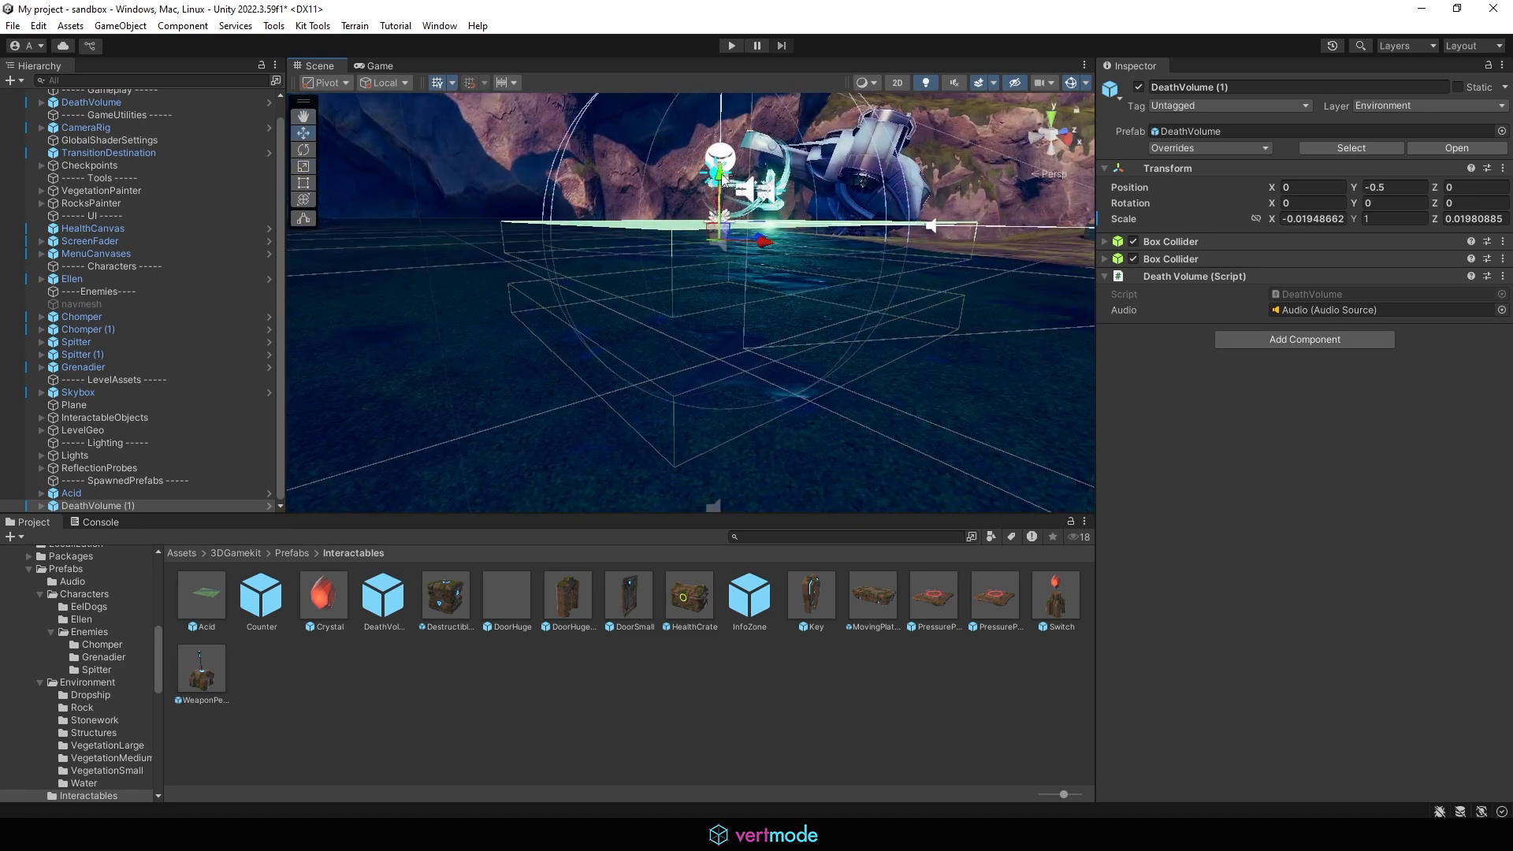
drag(723, 178, 669, 355)
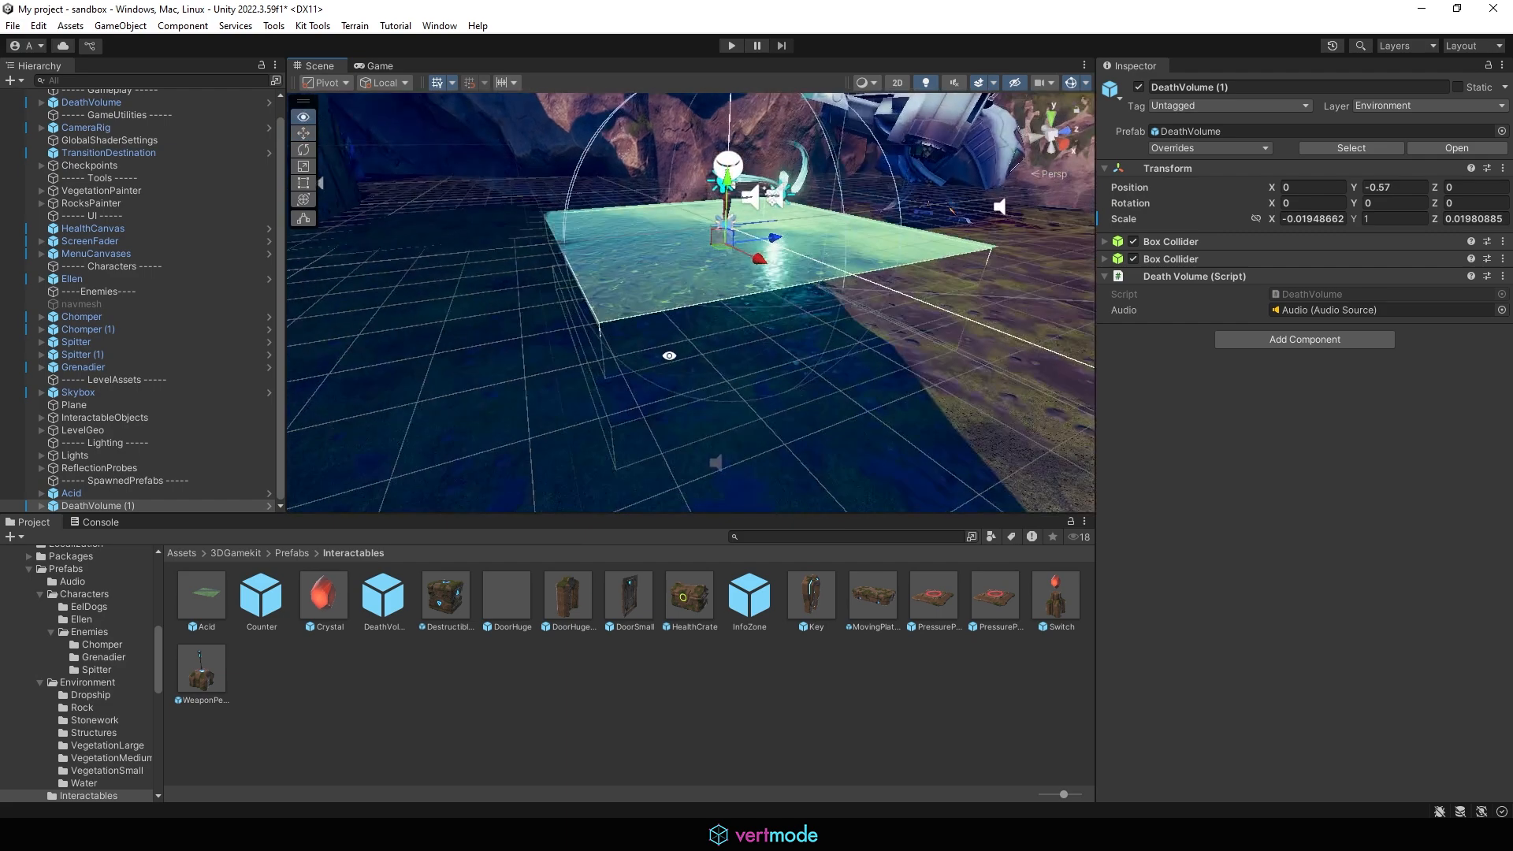
Step: Create an empty GameObject and name it AcidPit
click(126, 492)
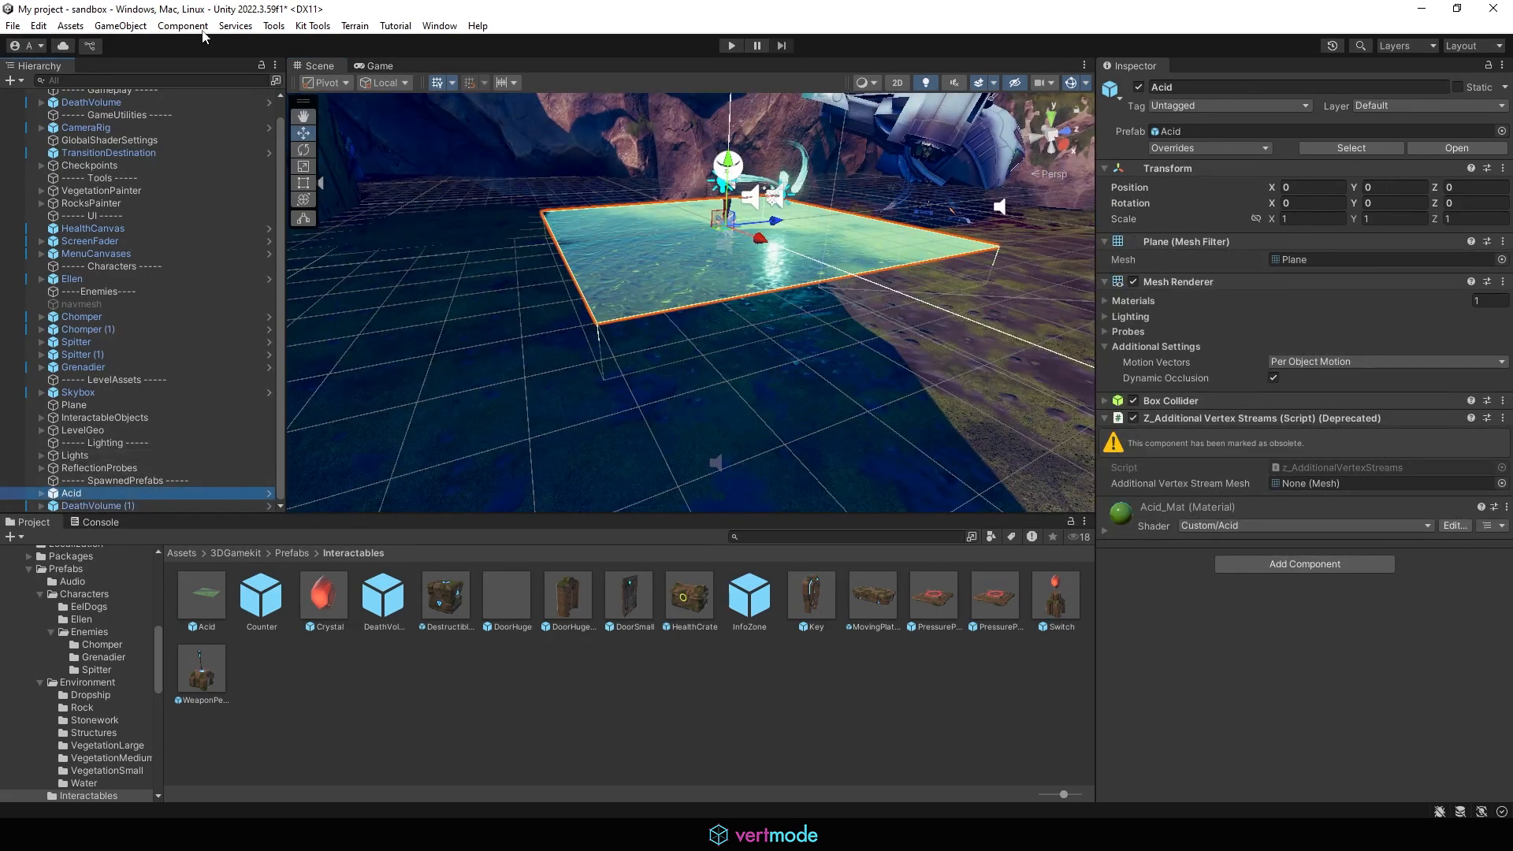
click(121, 25)
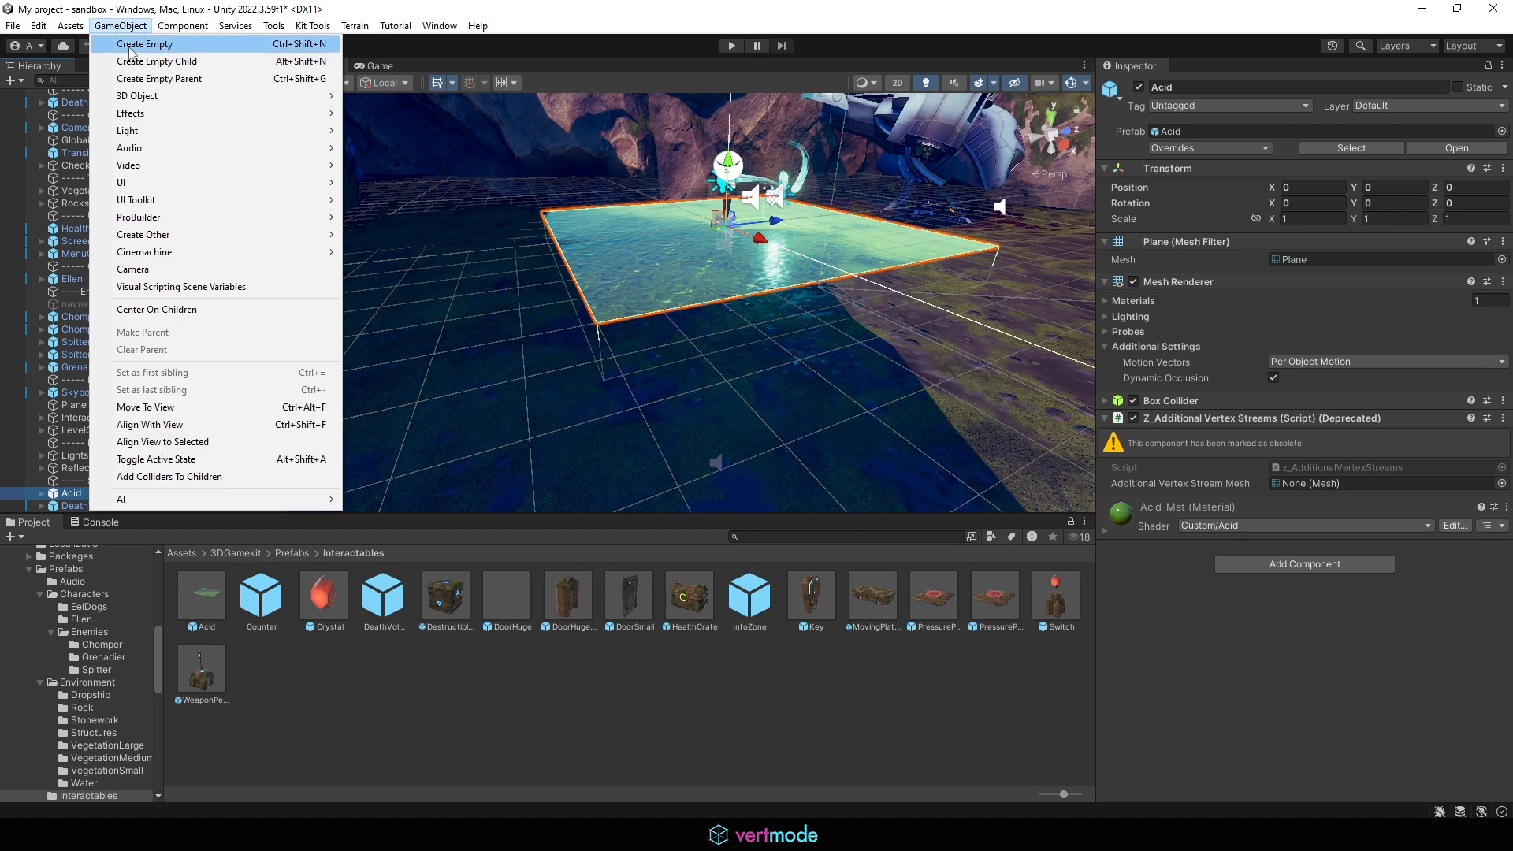
click(142, 44)
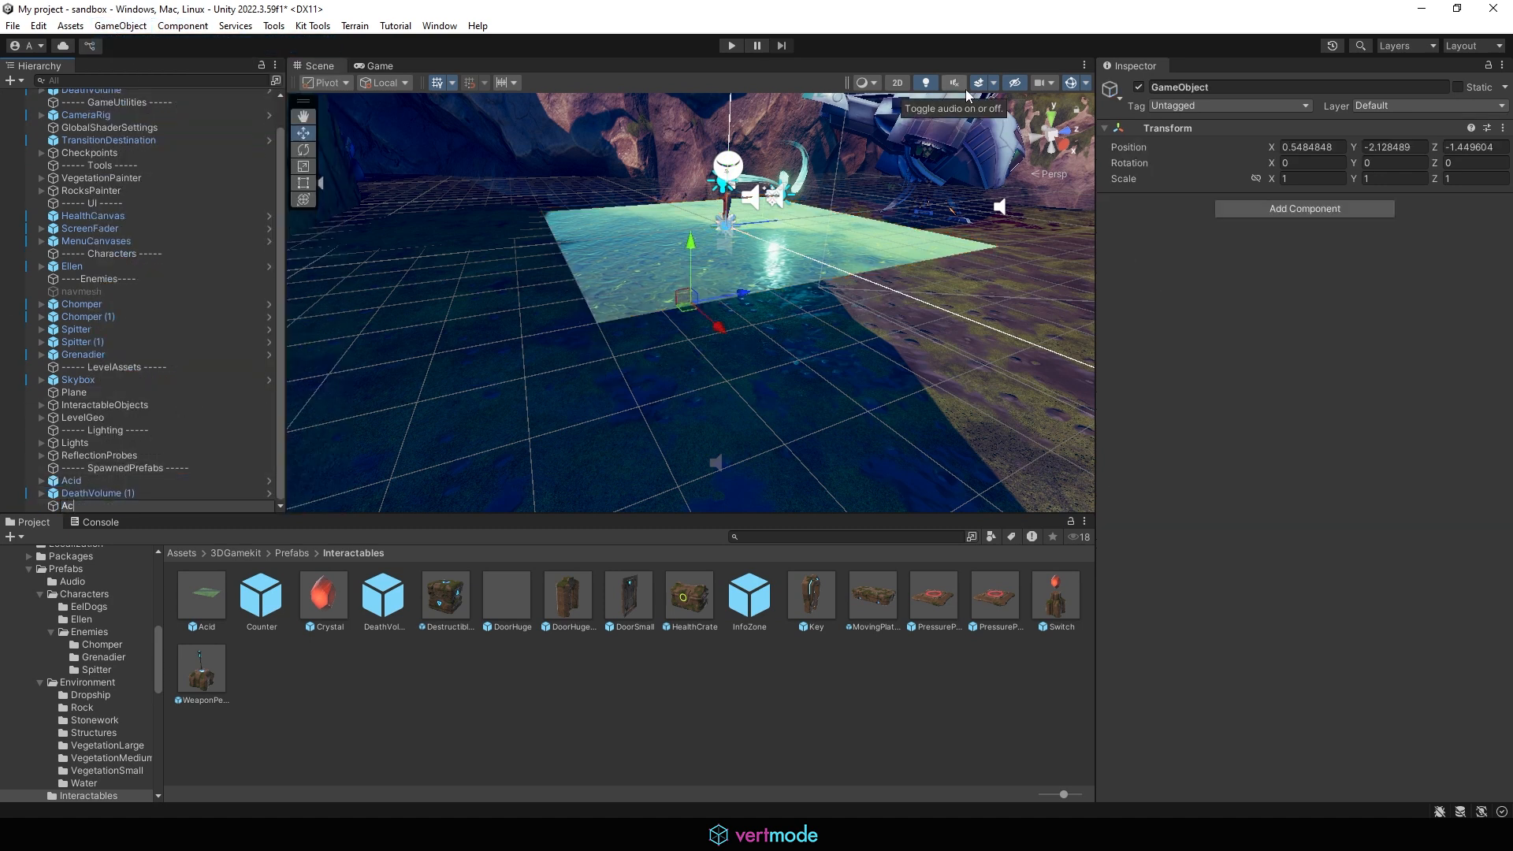
text(AcidPit)
key(Return)
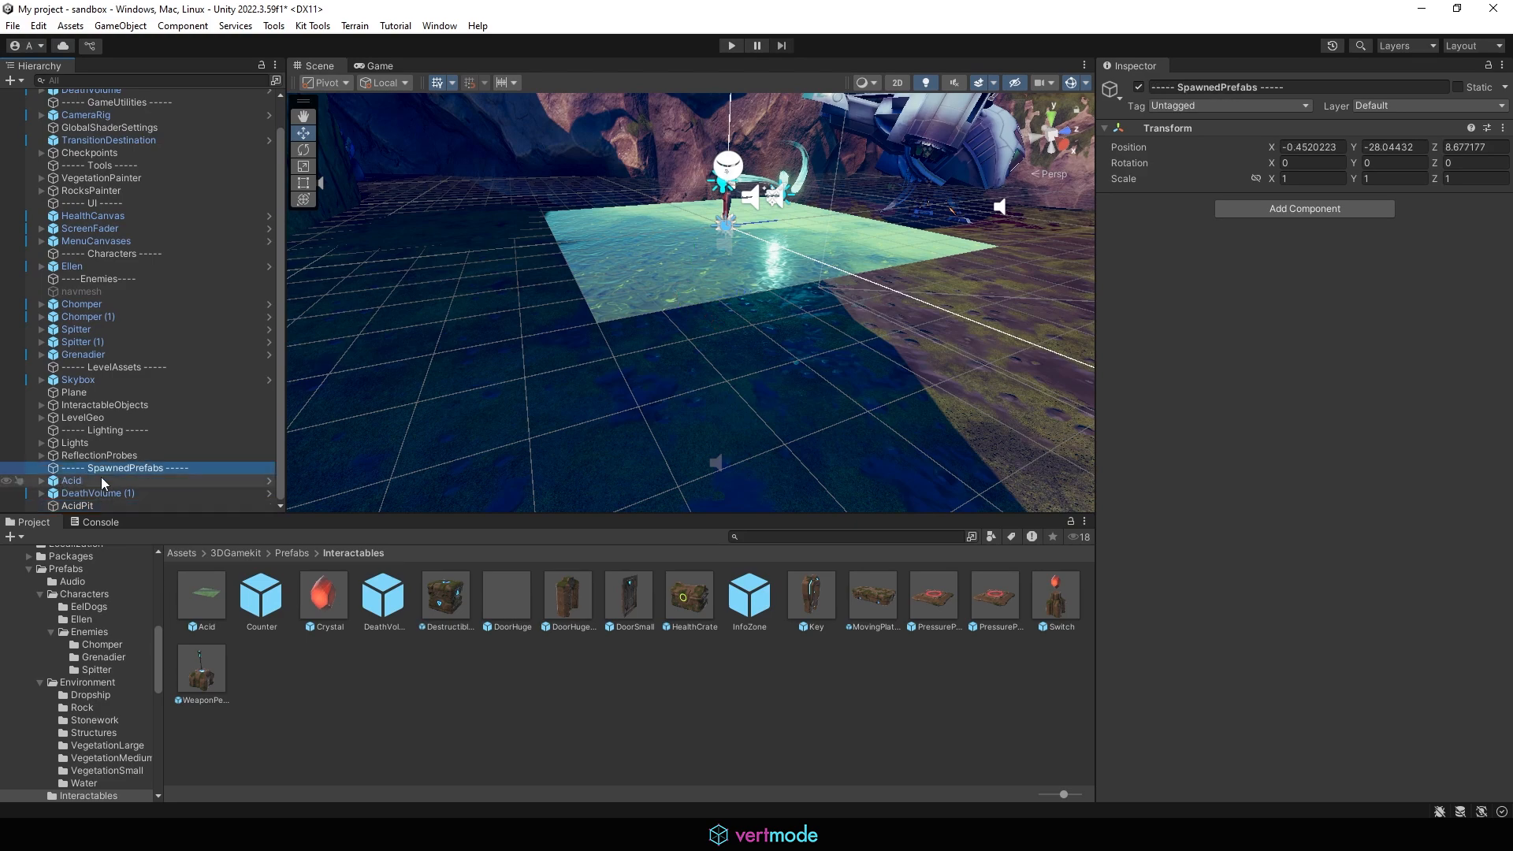
Step: Parent the Acid plane and DeathVolume (1) under AcidPit
click(101, 479)
shift+click(92, 493)
drag(92, 493, 82, 512)
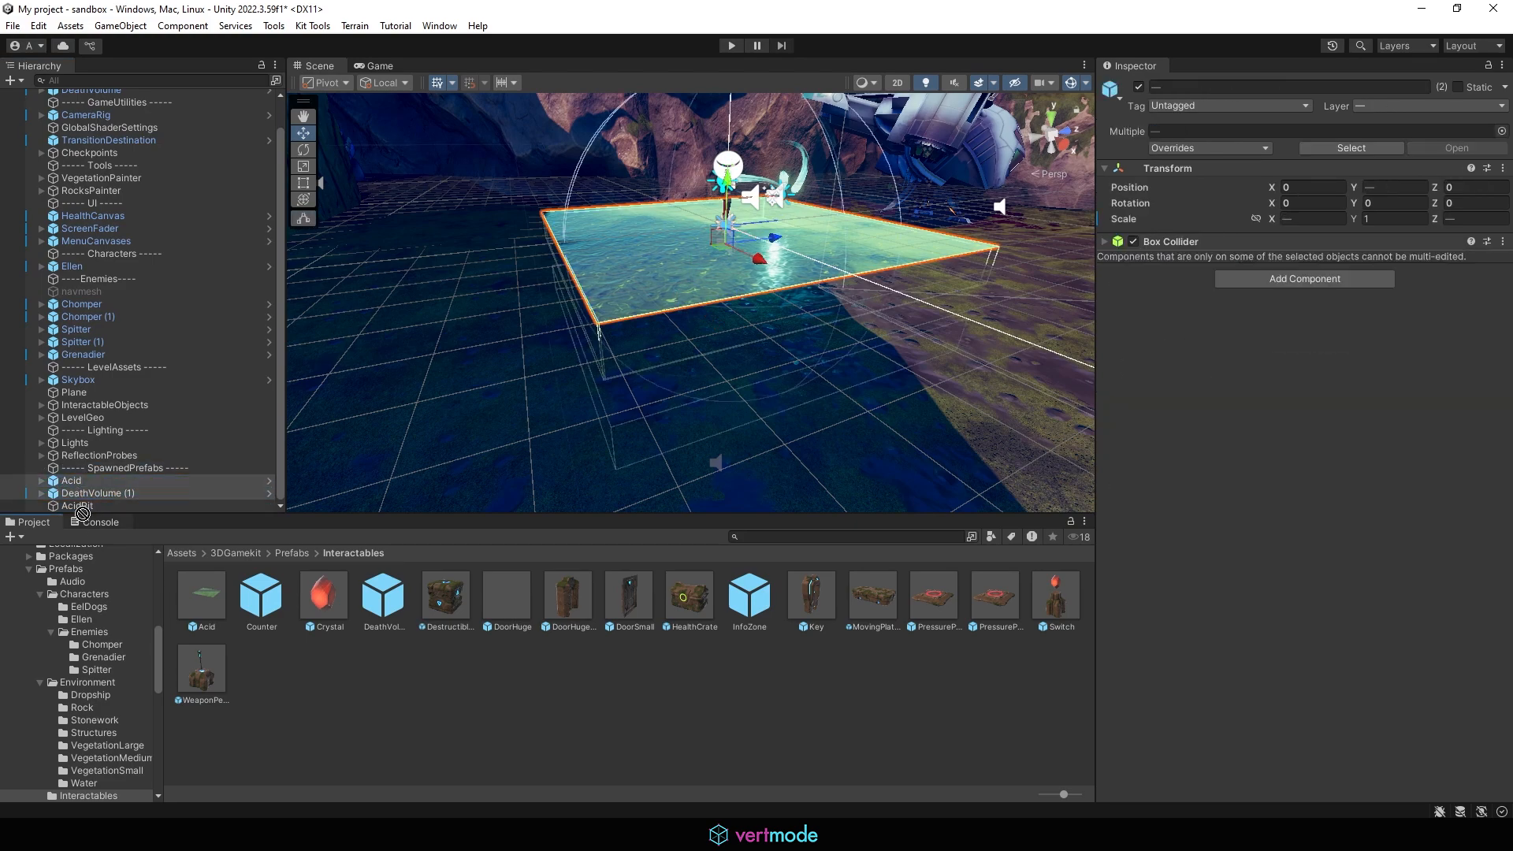
click(89, 482)
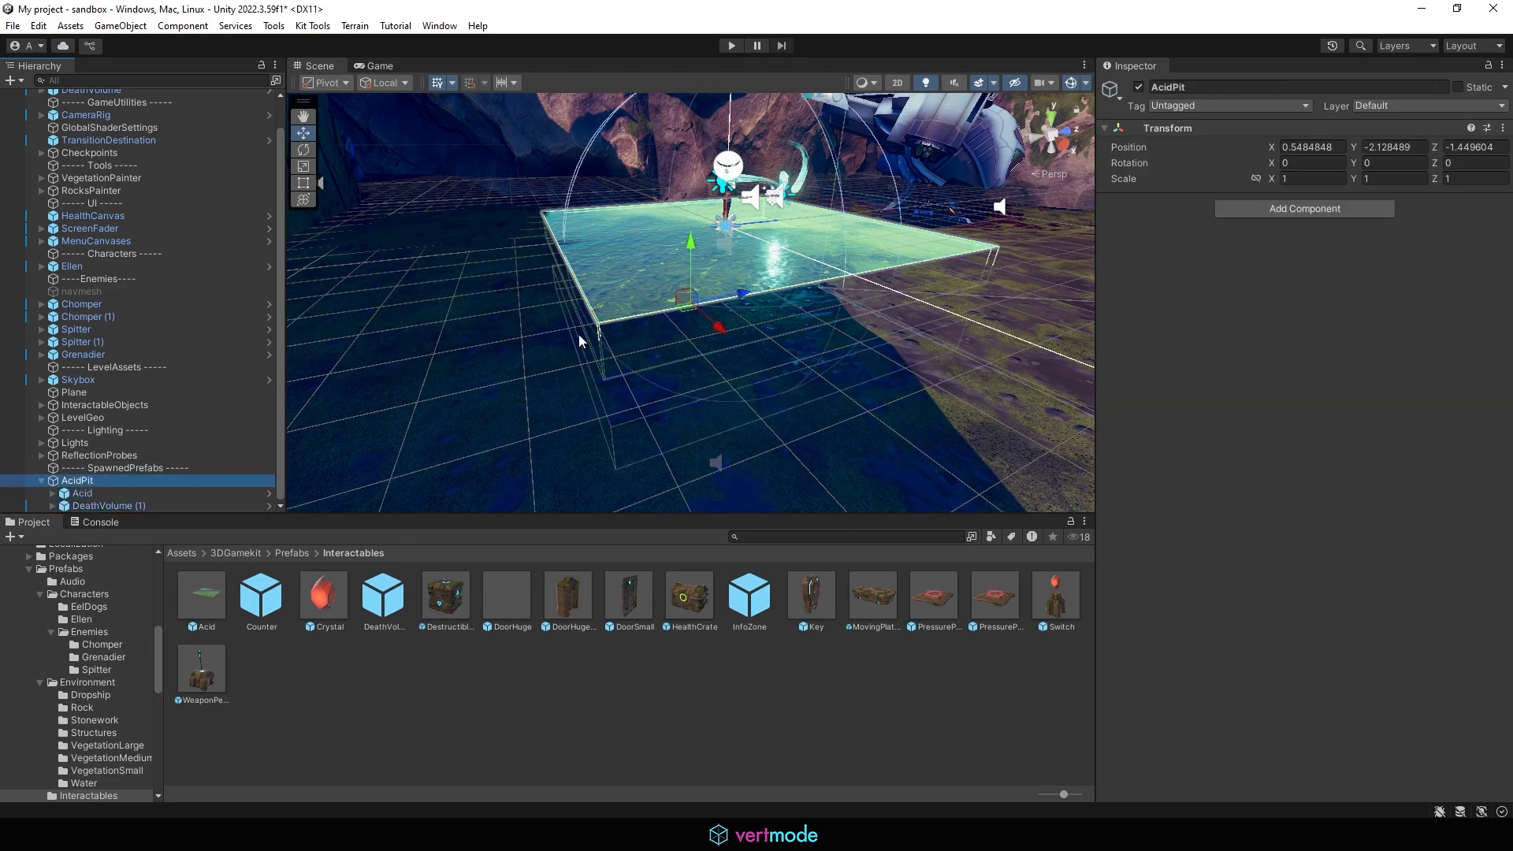
Step: Scale AcidPit up uniformly to about 5.63 and move it near the crashed ship
scroll(619, 311, down, 6)
alt+drag(623, 236, 949, 325)
scroll(619, 311, down, 7)
click(800, 204)
click(800, 176)
key(r)
scroll(906, 307, down, 3)
key(w)
alt+drag(792, 201, 687, 174)
alt+drag(705, 242, 702, 185)
alt+drag(748, 234, 742, 288)
alt+drag(742, 288, 876, 307)
drag(774, 178, 740, 179)
key(ctrl+z)
alt+drag(957, 275, 809, 188)
Step: Play-test the scene, walking Ellen toward the acid pit, then stop play mode
key(ctrl+p)
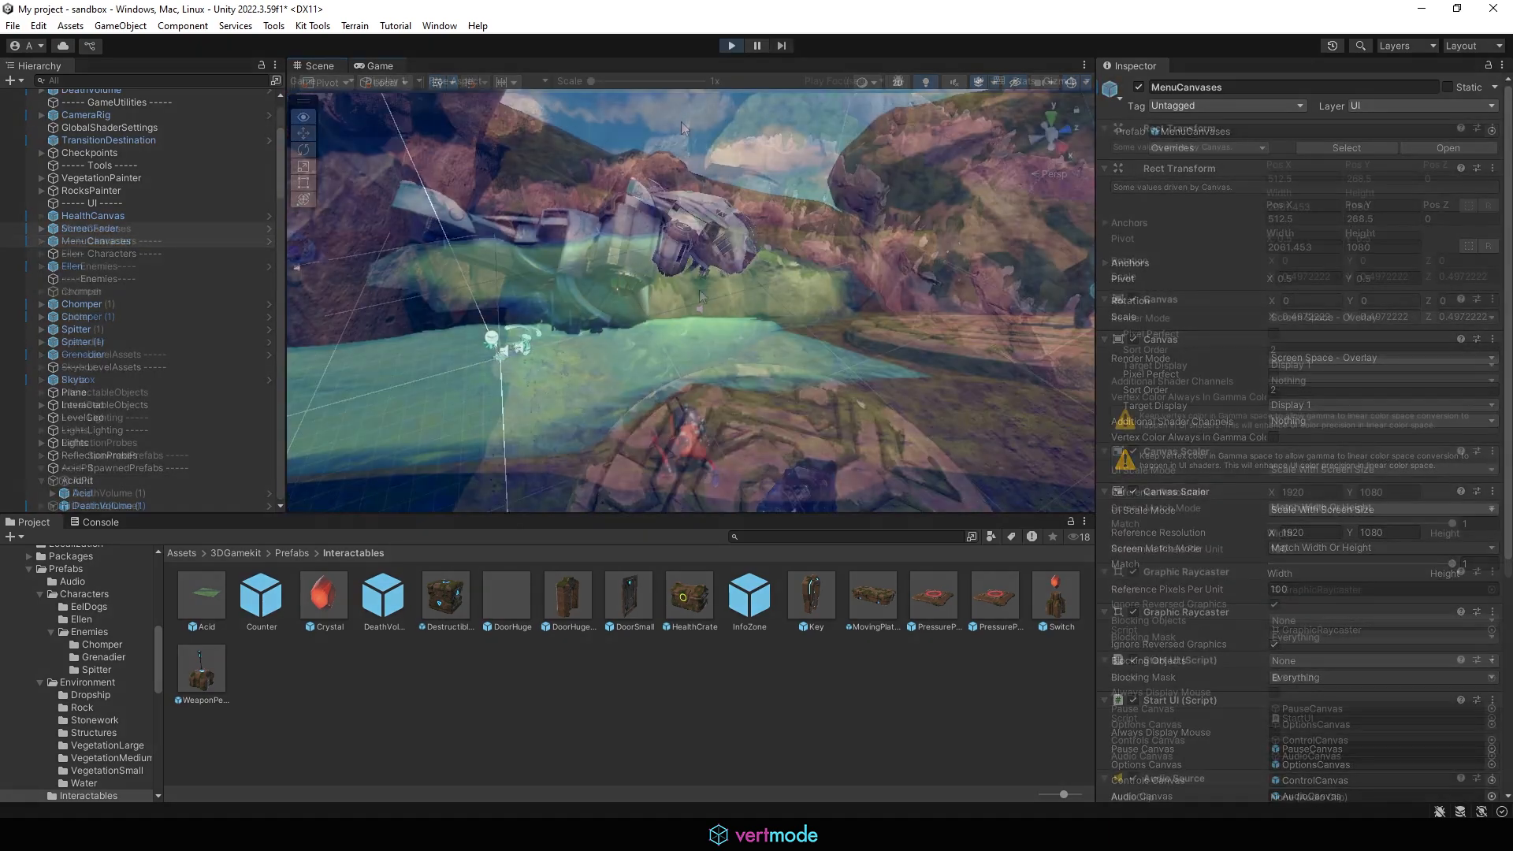
key(w)
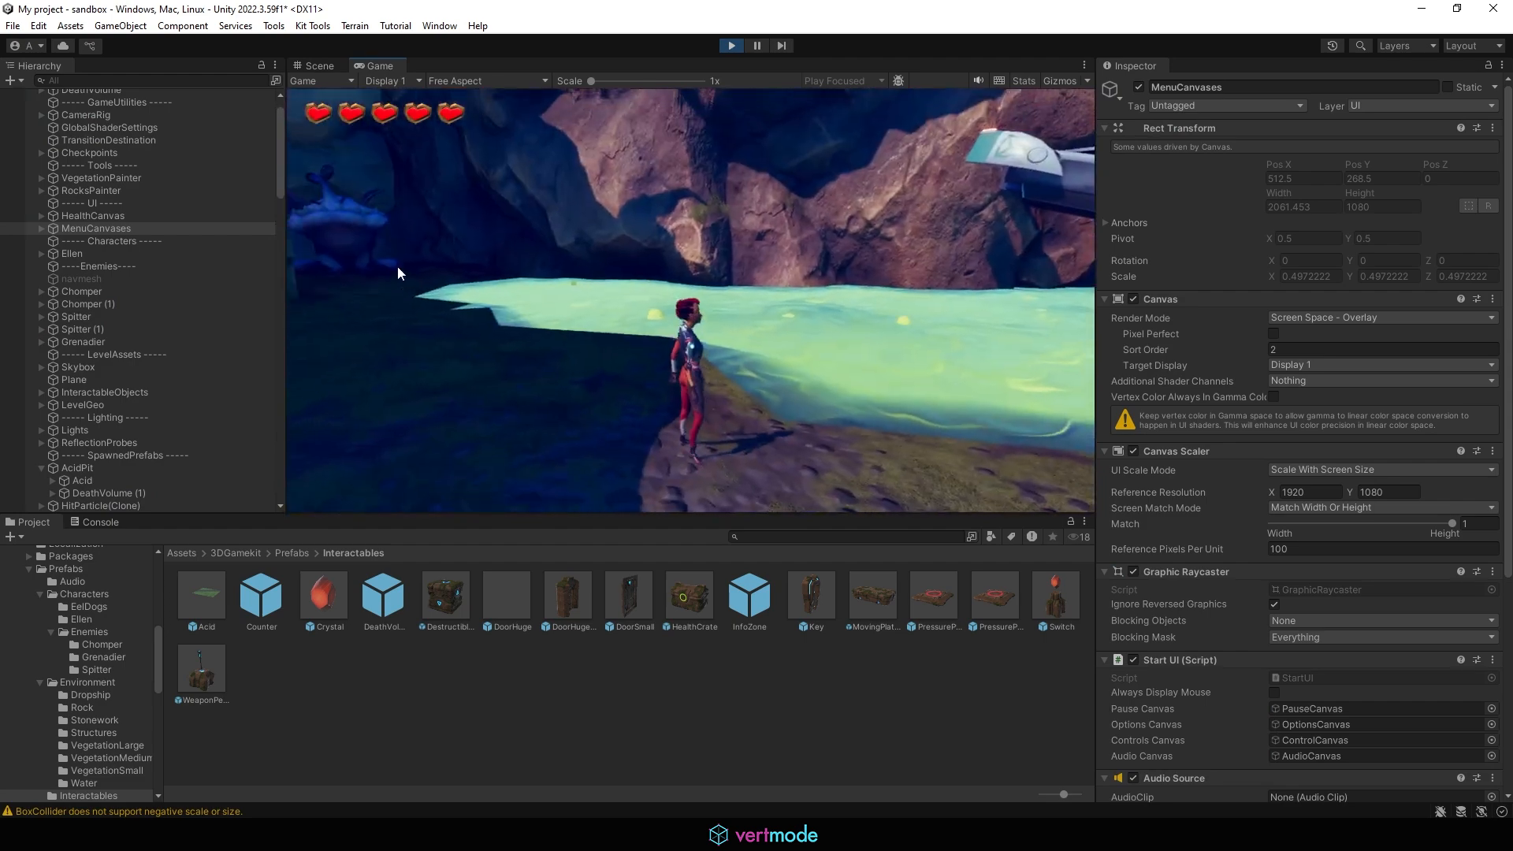
key(w)
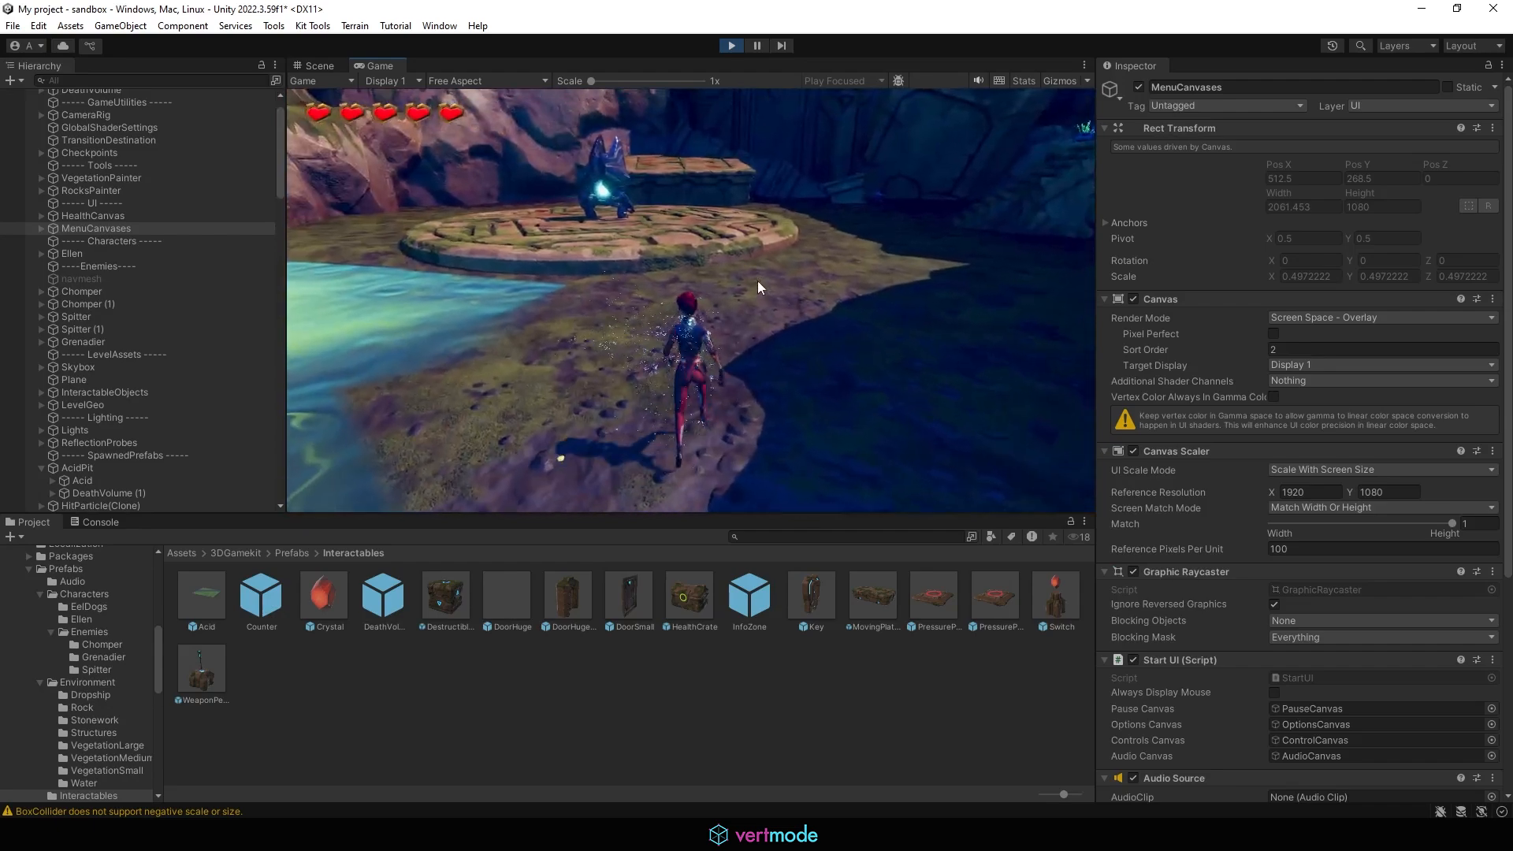
key(d)
key(s)
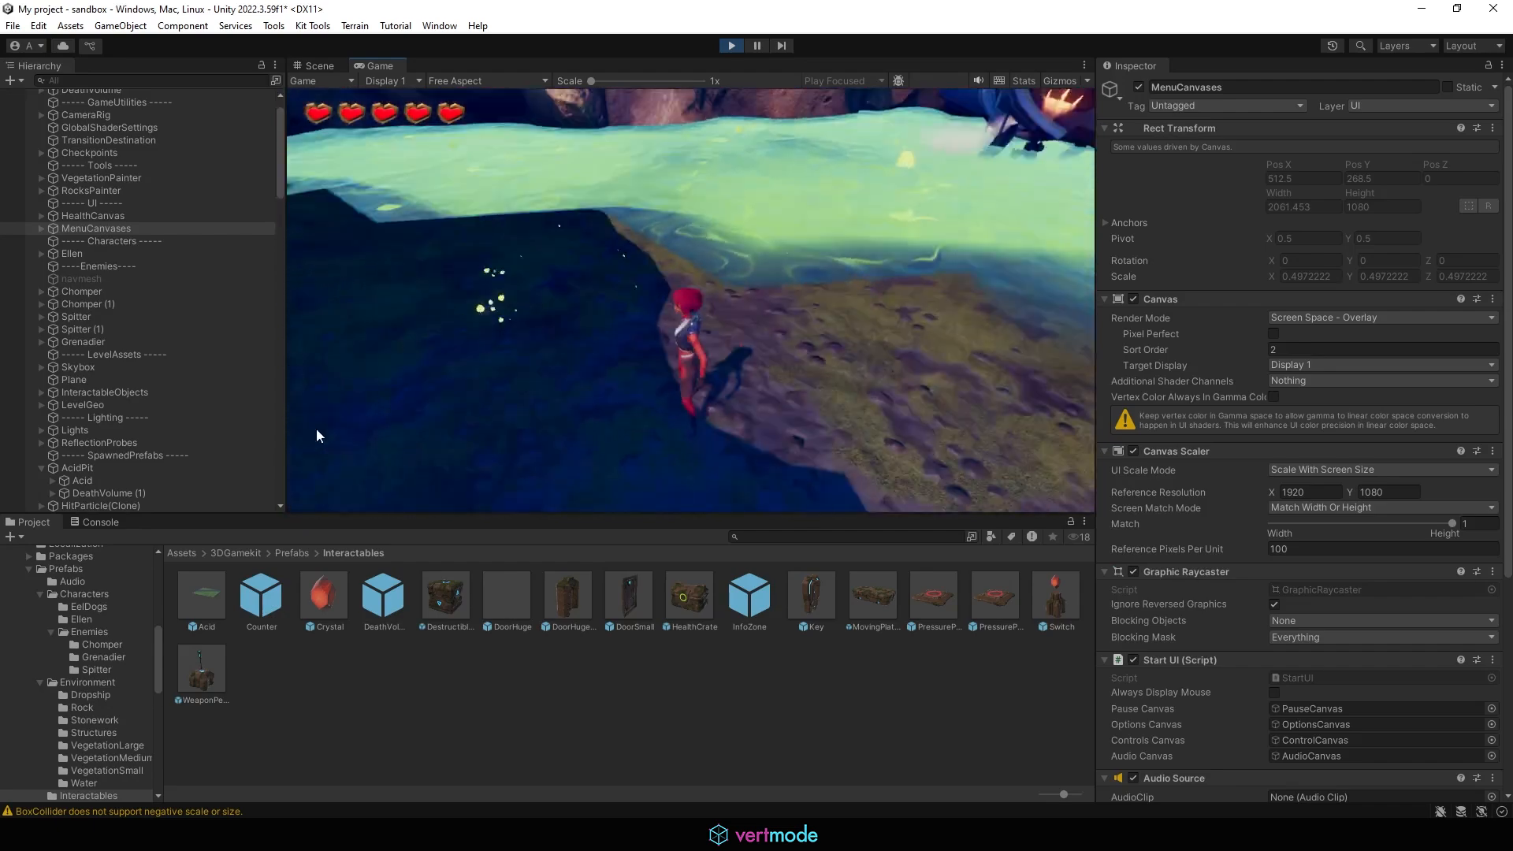
click(733, 45)
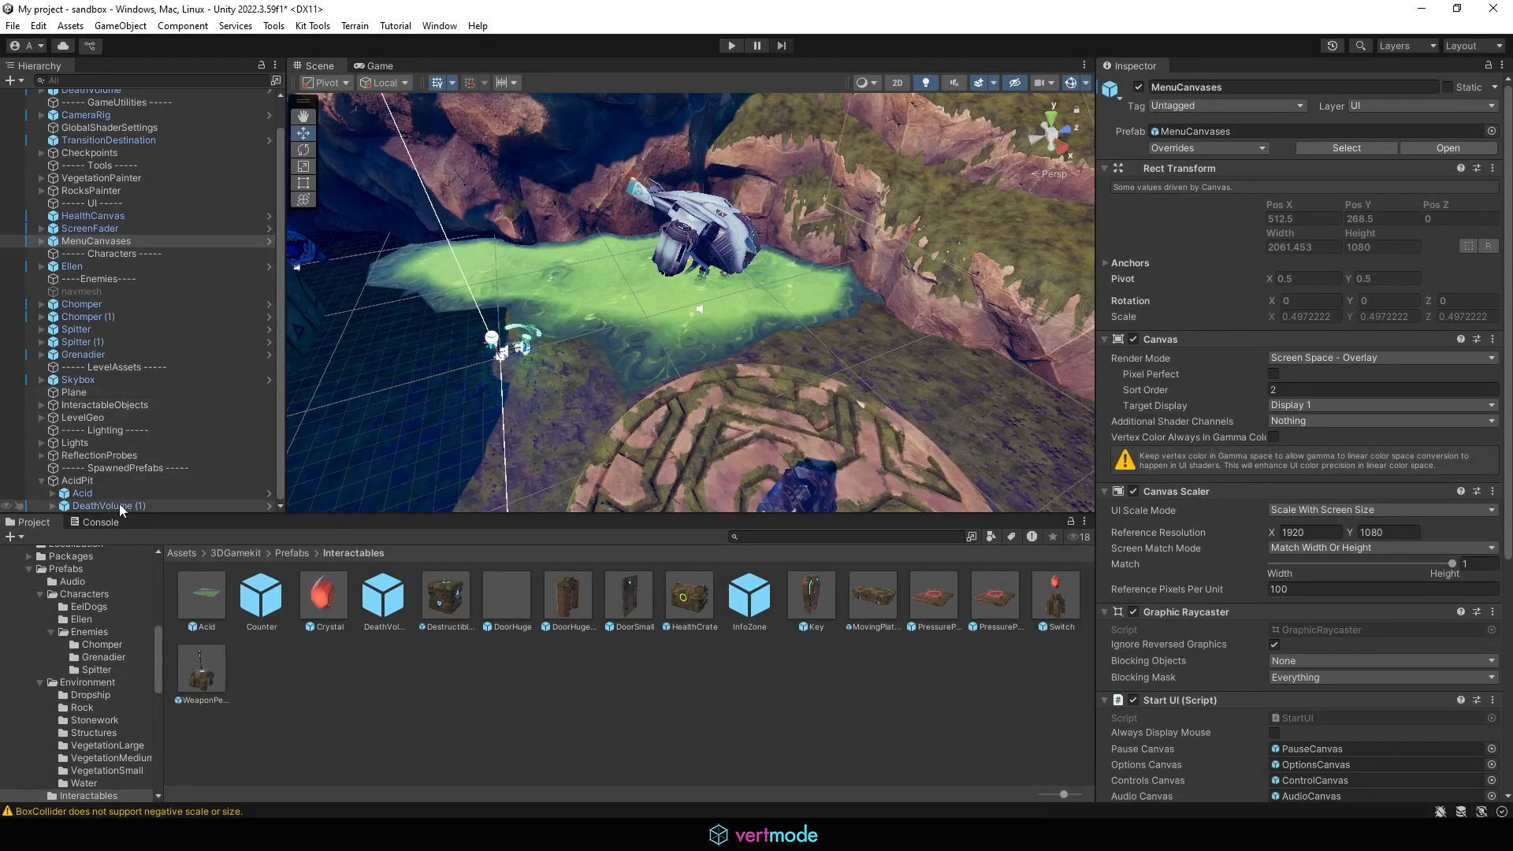
Step: Move AcidPit to about -25.4, -12.5, 9.5 beside the crashed ship
key(f)
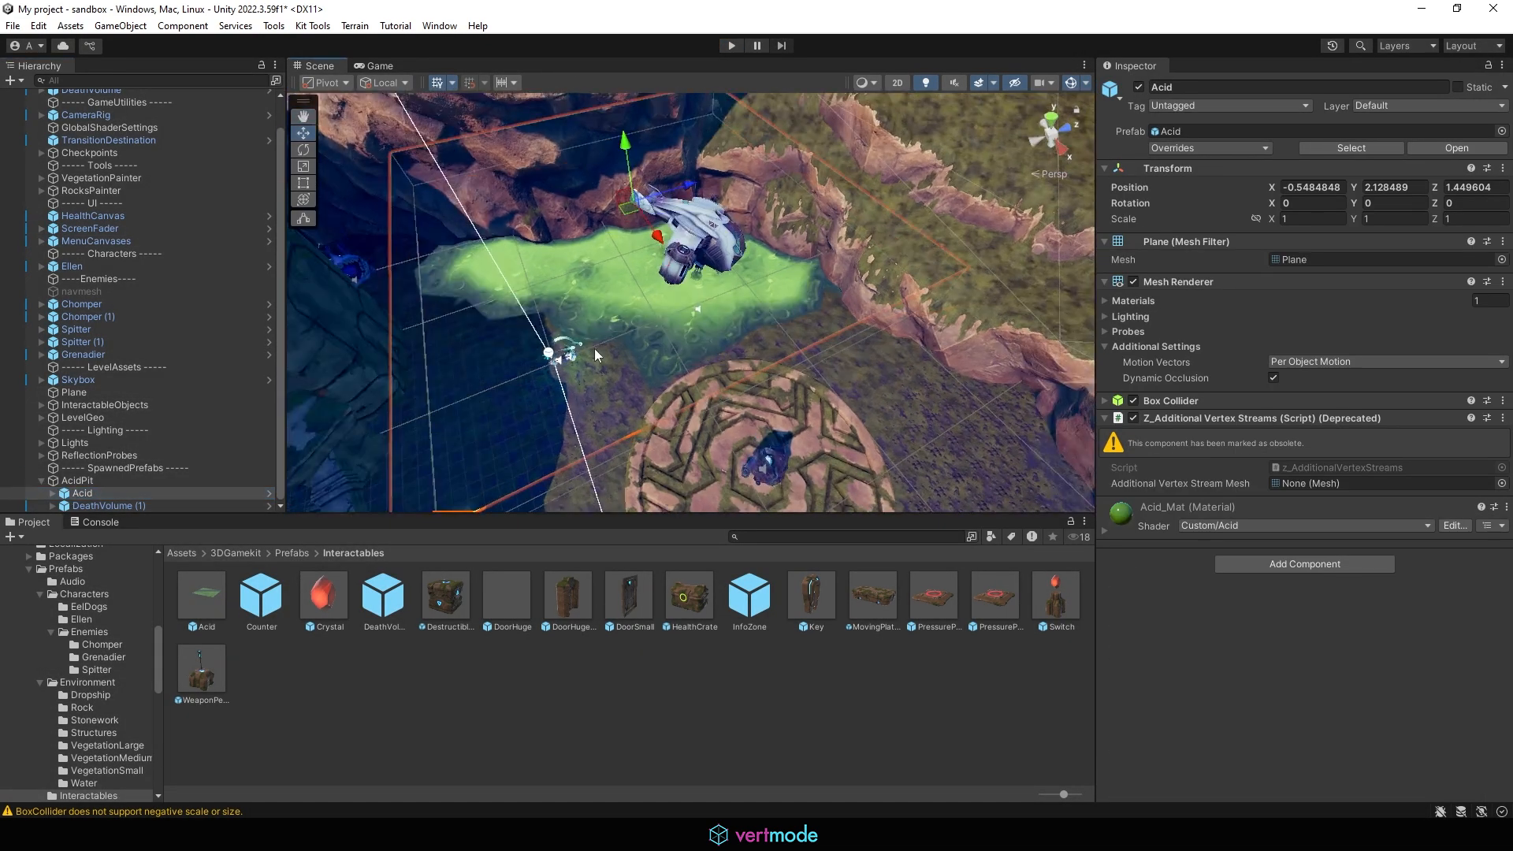
alt+drag(594, 348, 601, 374)
middle_drag(605, 313, 635, 257)
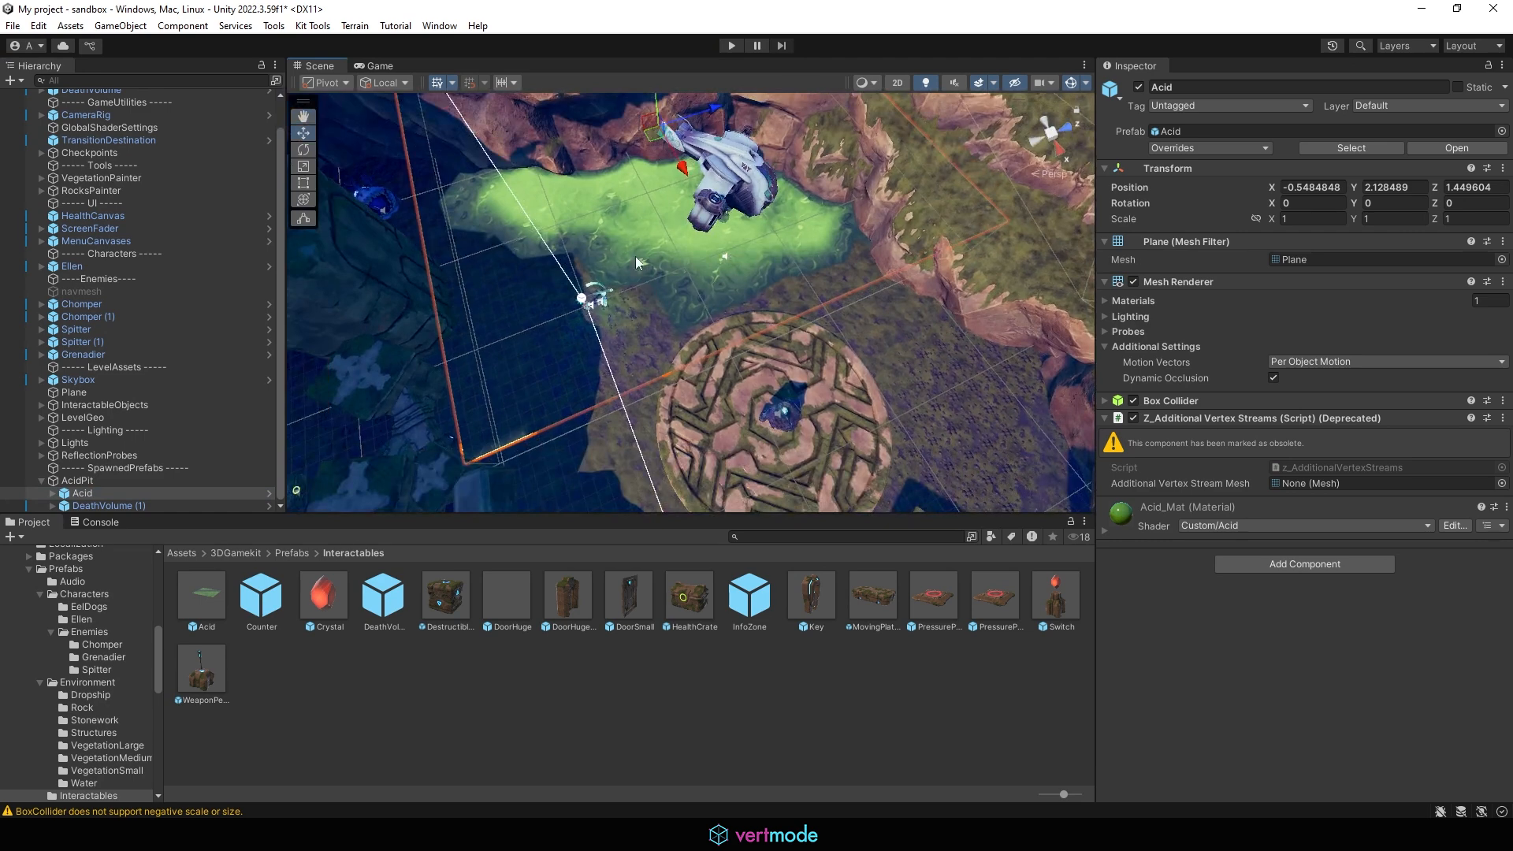
click(77, 480)
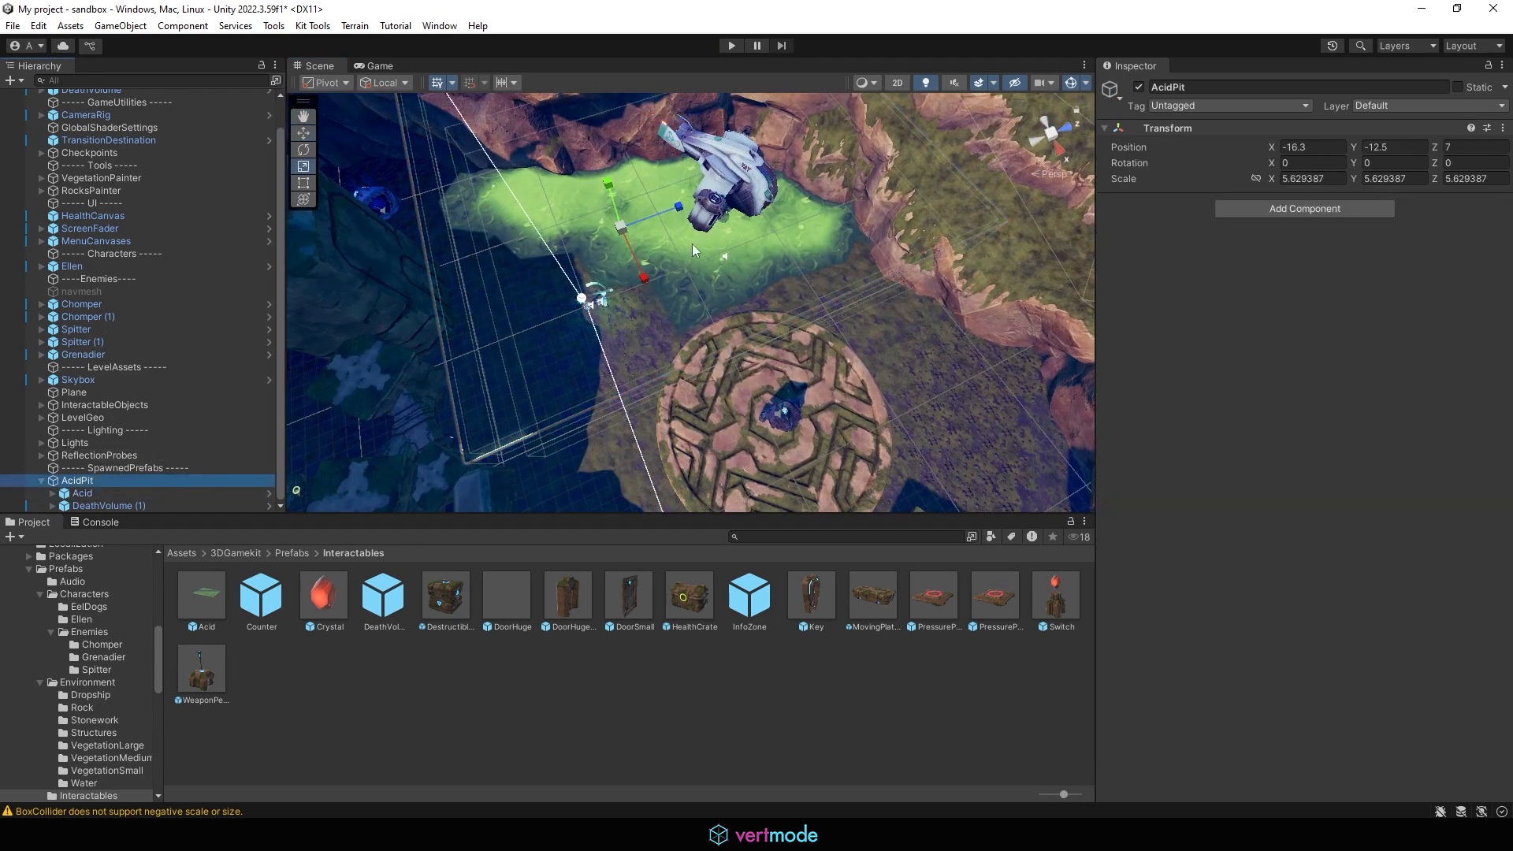
drag(671, 260, 585, 300)
drag(577, 236, 631, 195)
Step: Rotate AcidPit to about 45 degrees around Y
key(e)
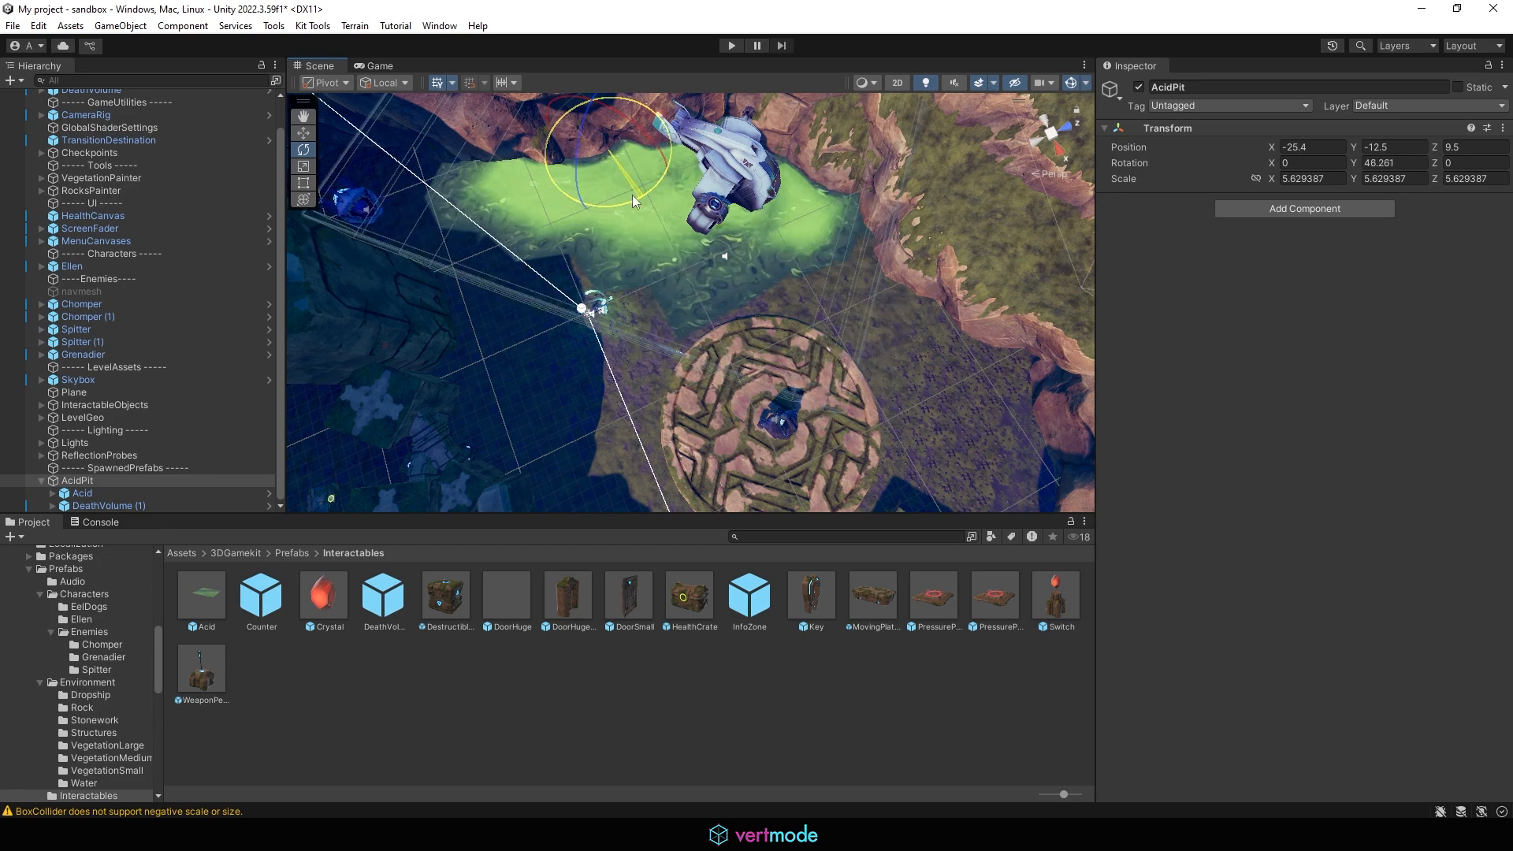
key(w)
scroll(759, 320, up, 3)
alt+drag(759, 320, 678, 244)
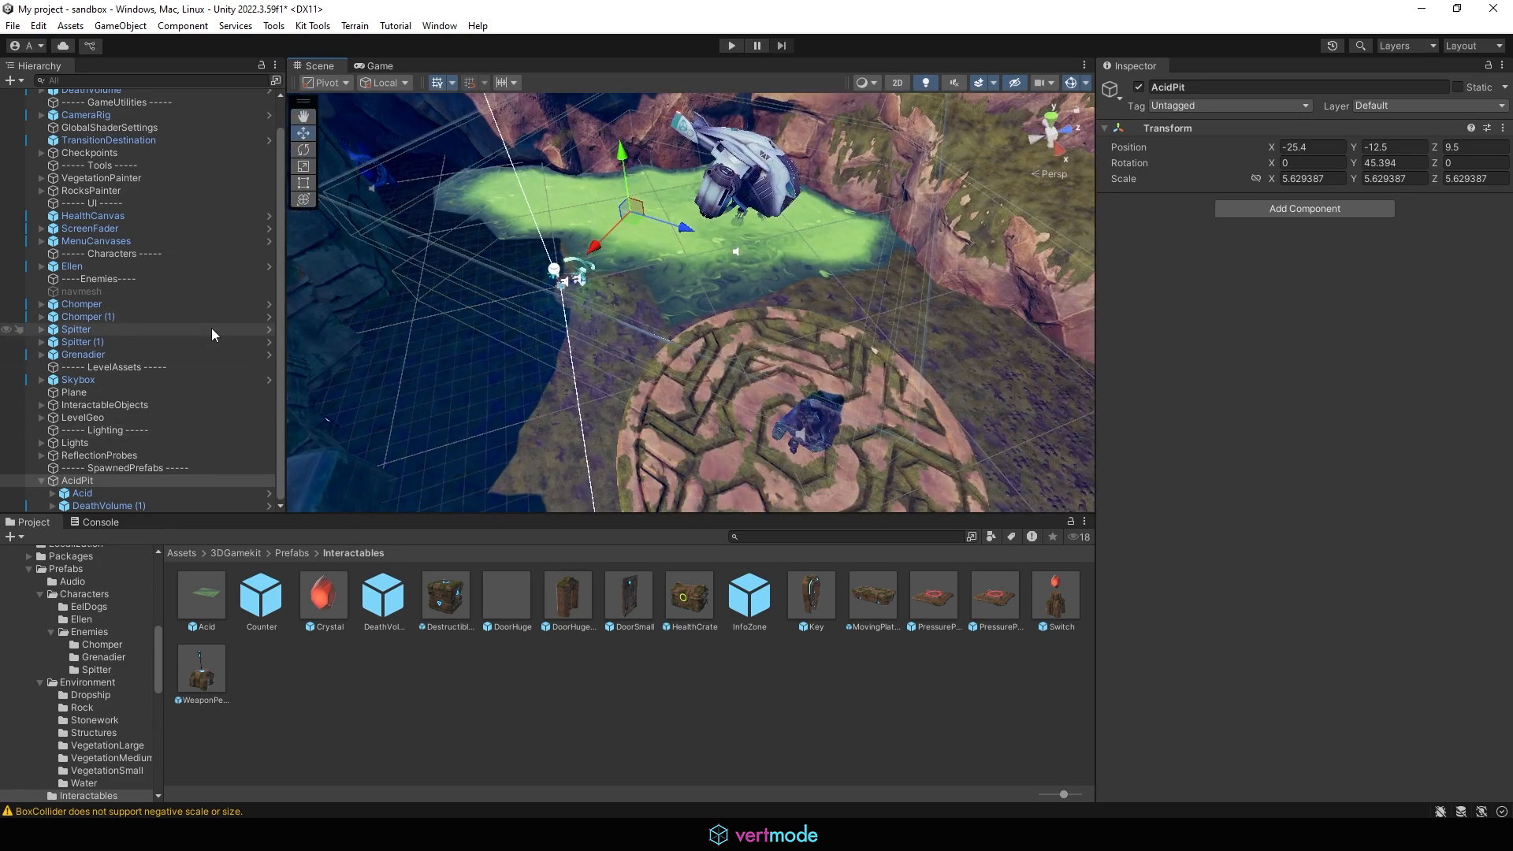
Step: Disable the Box Collider on the Acid plane
click(96, 492)
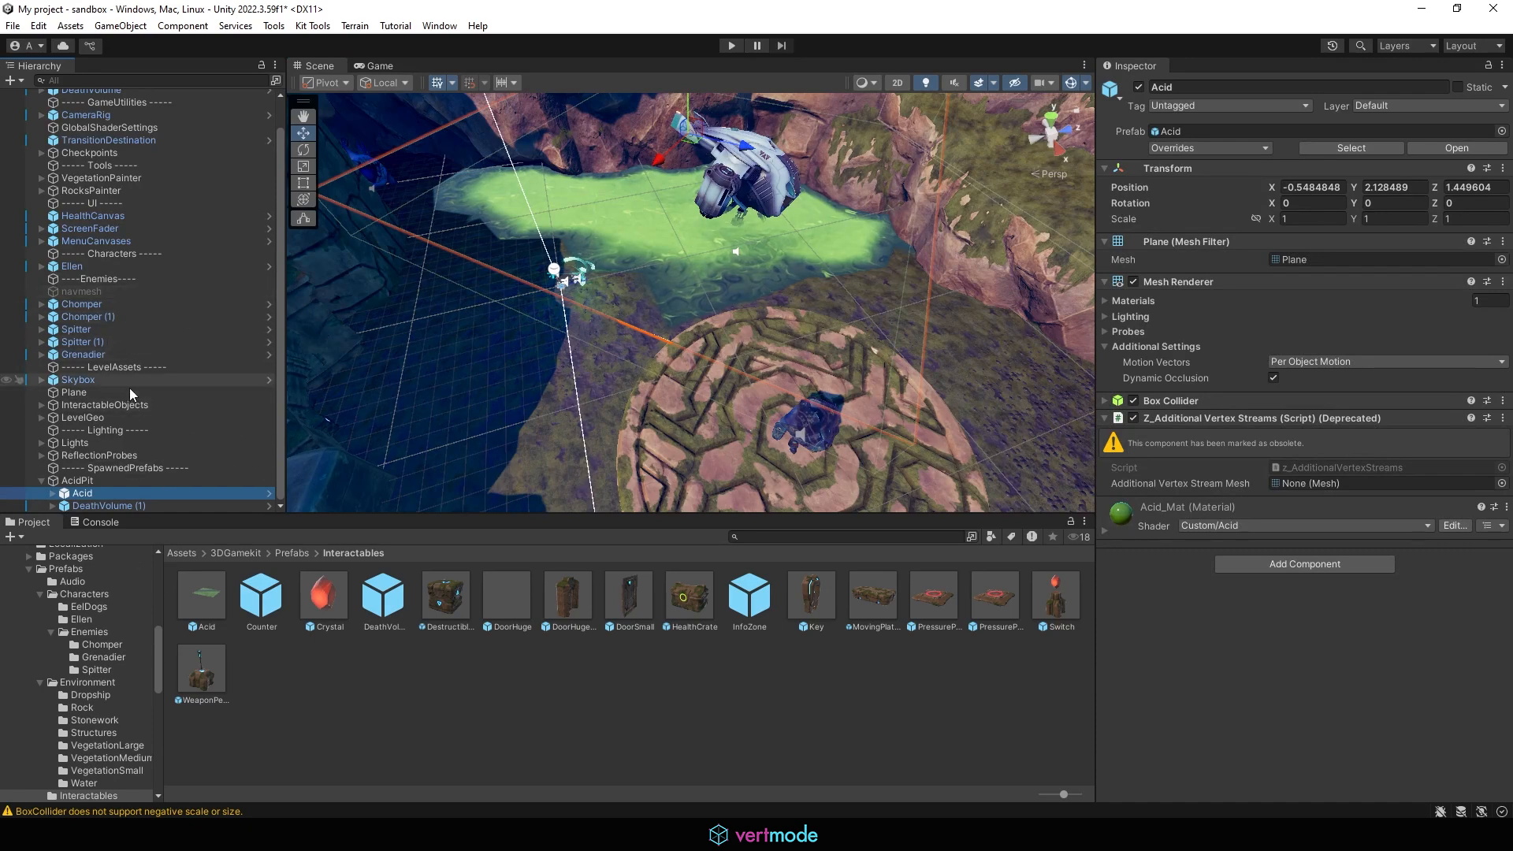
click(1103, 401)
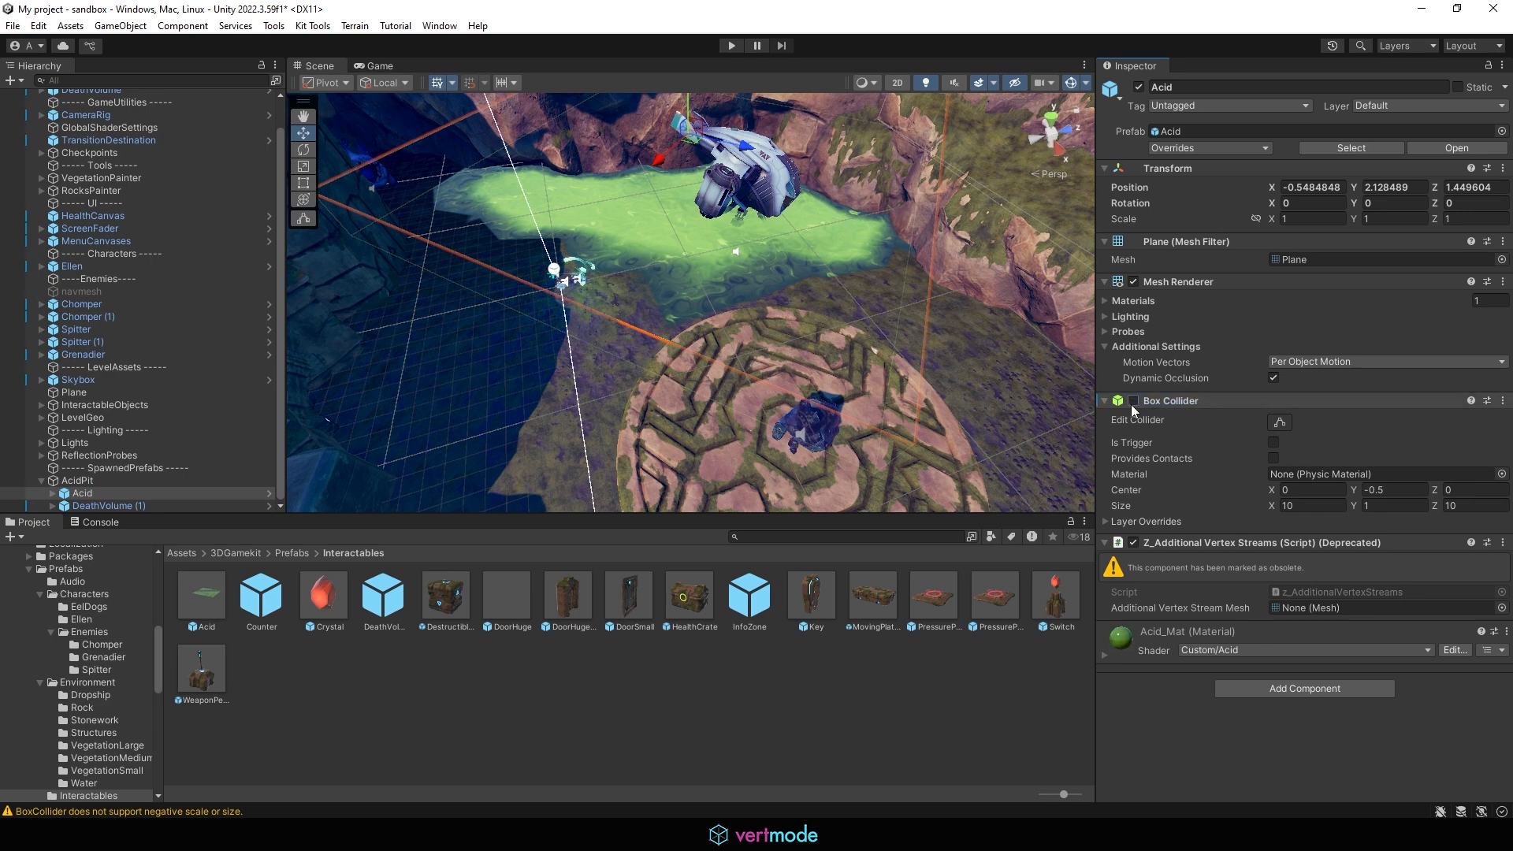
click(1133, 400)
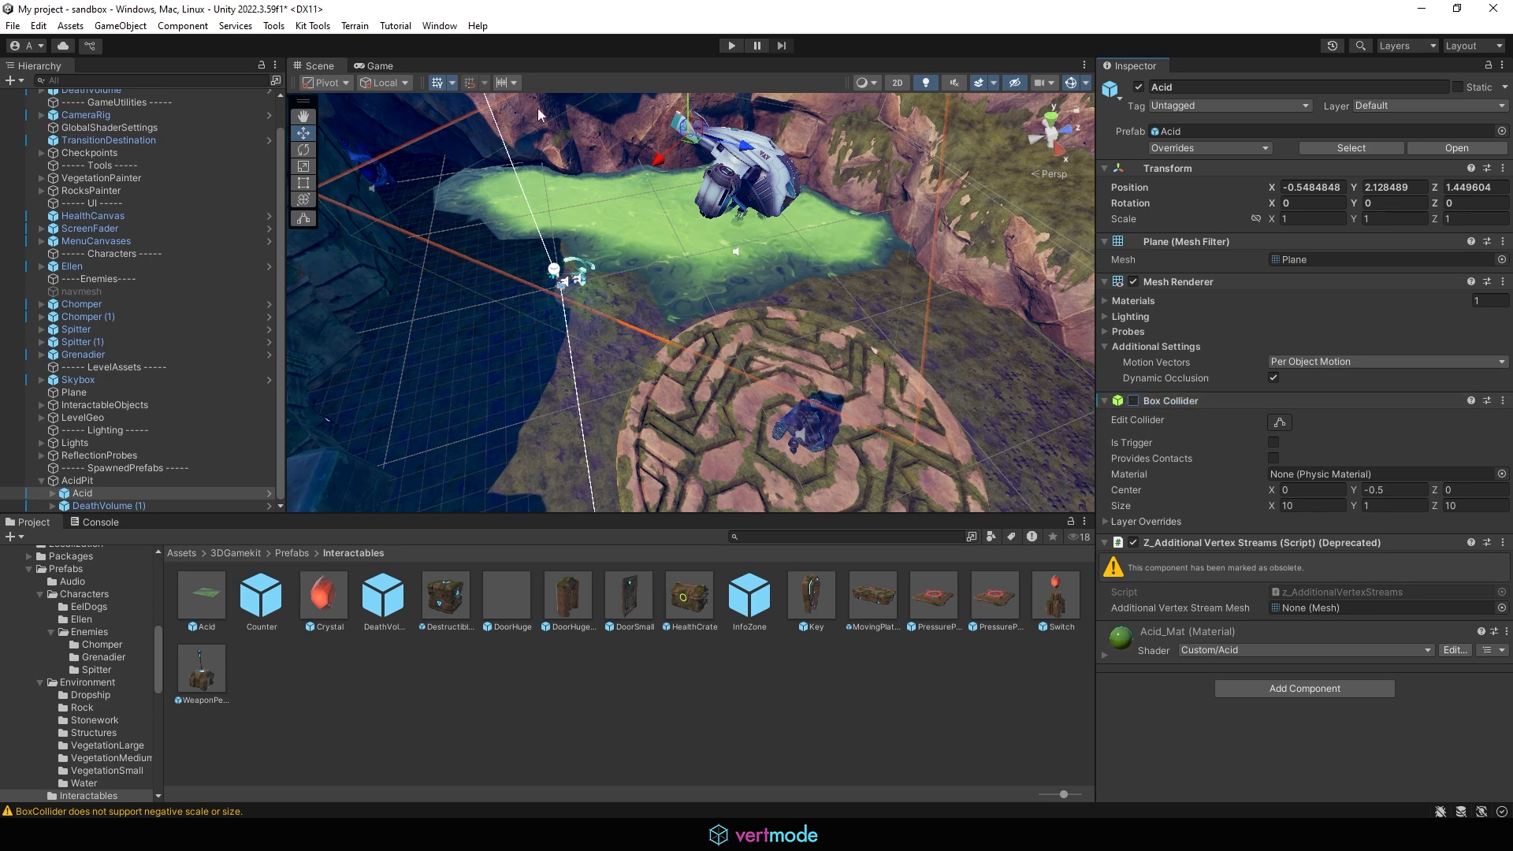
Step: Play-test walking Ellen into the acid pit, then stop play mode
click(731, 46)
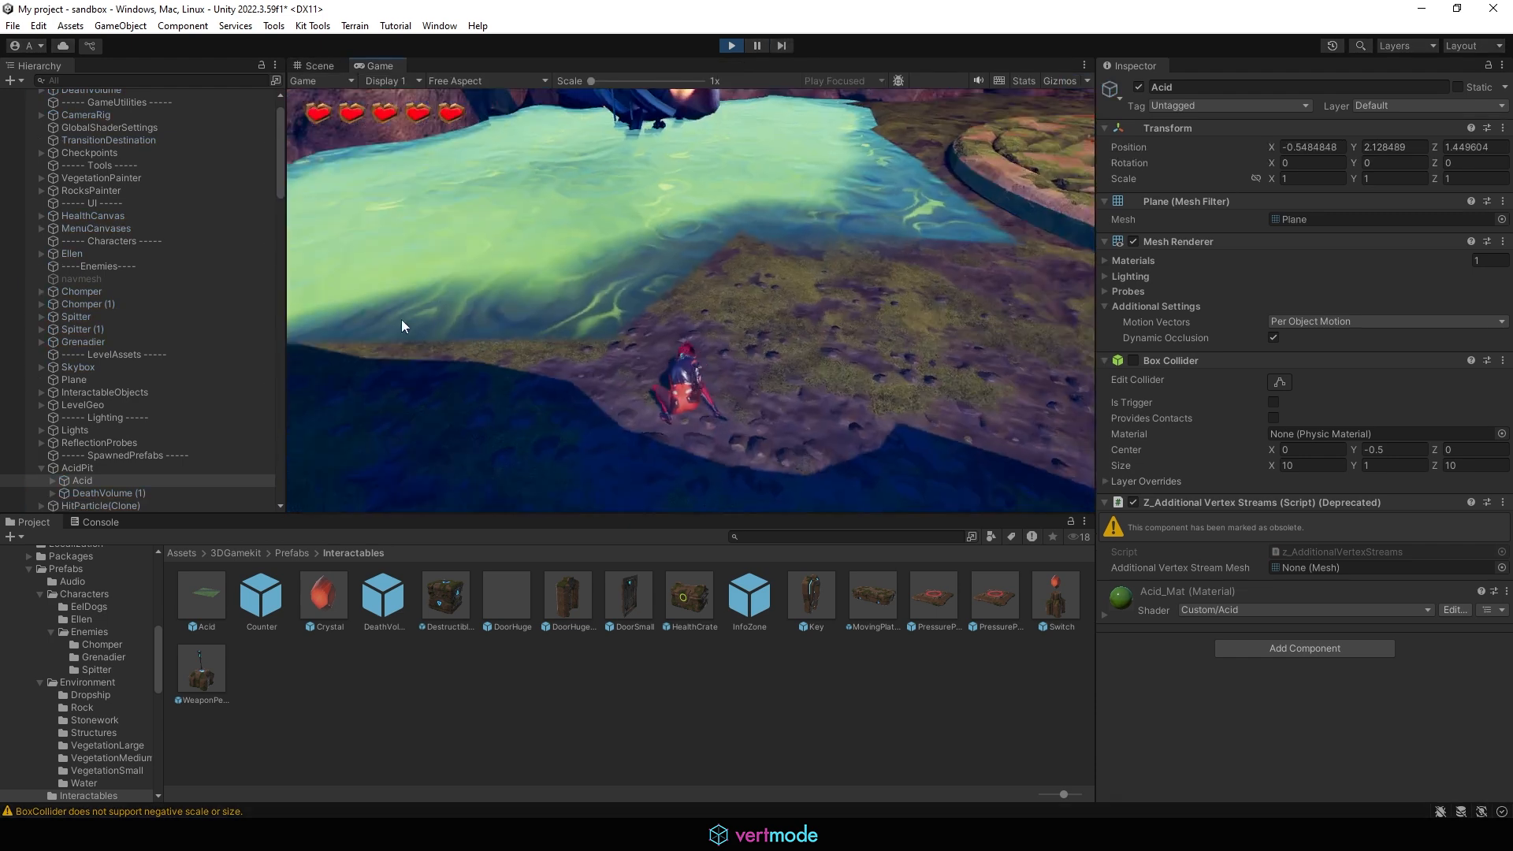
key(w)
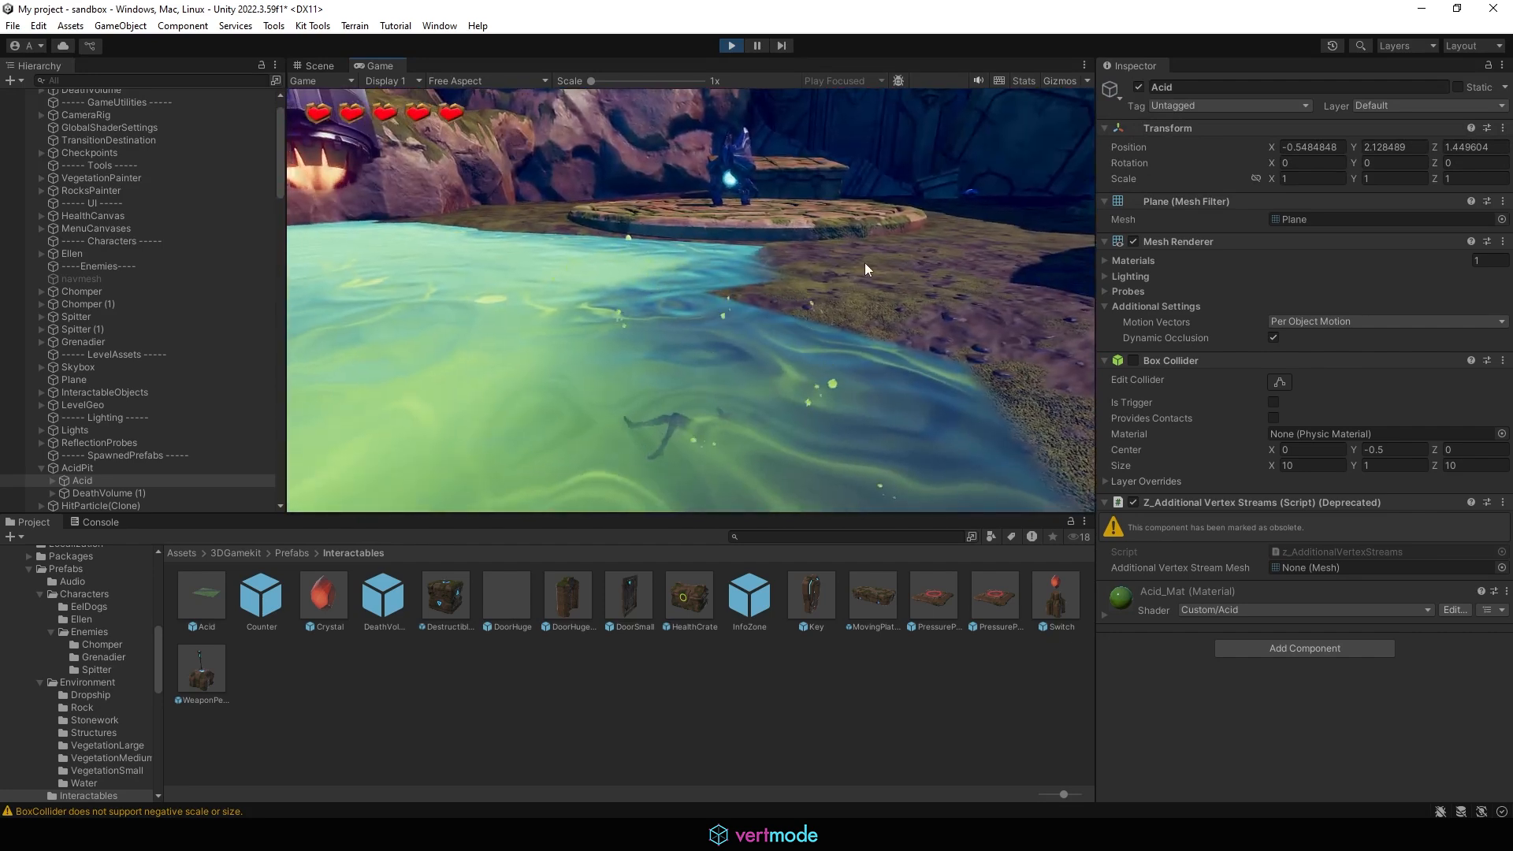
click(730, 49)
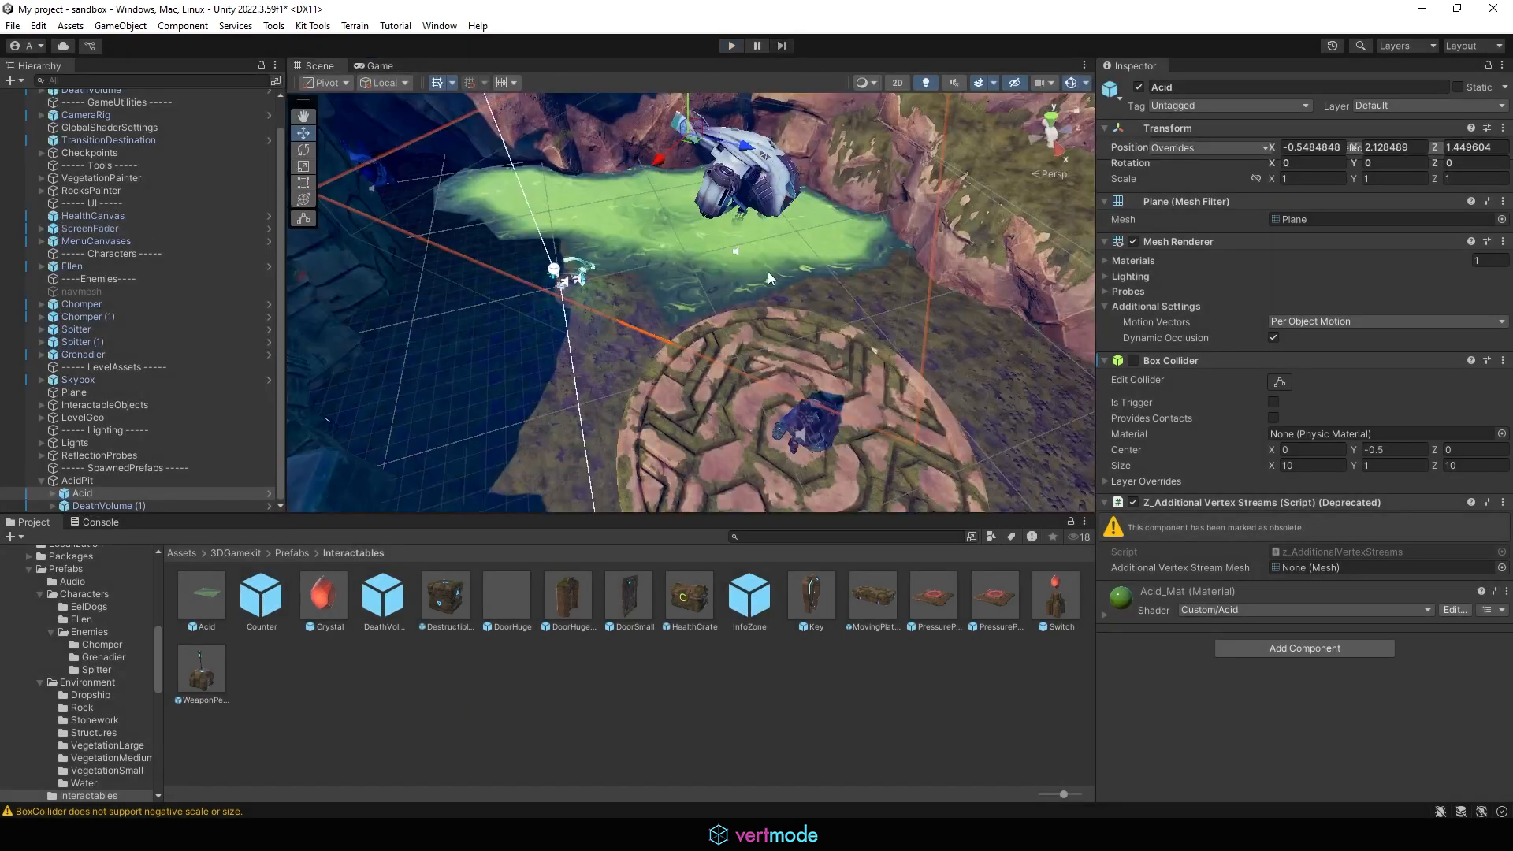
Step: Move DeathVolume (1) down slightly to about 1.5 on Y
double_click(102, 505)
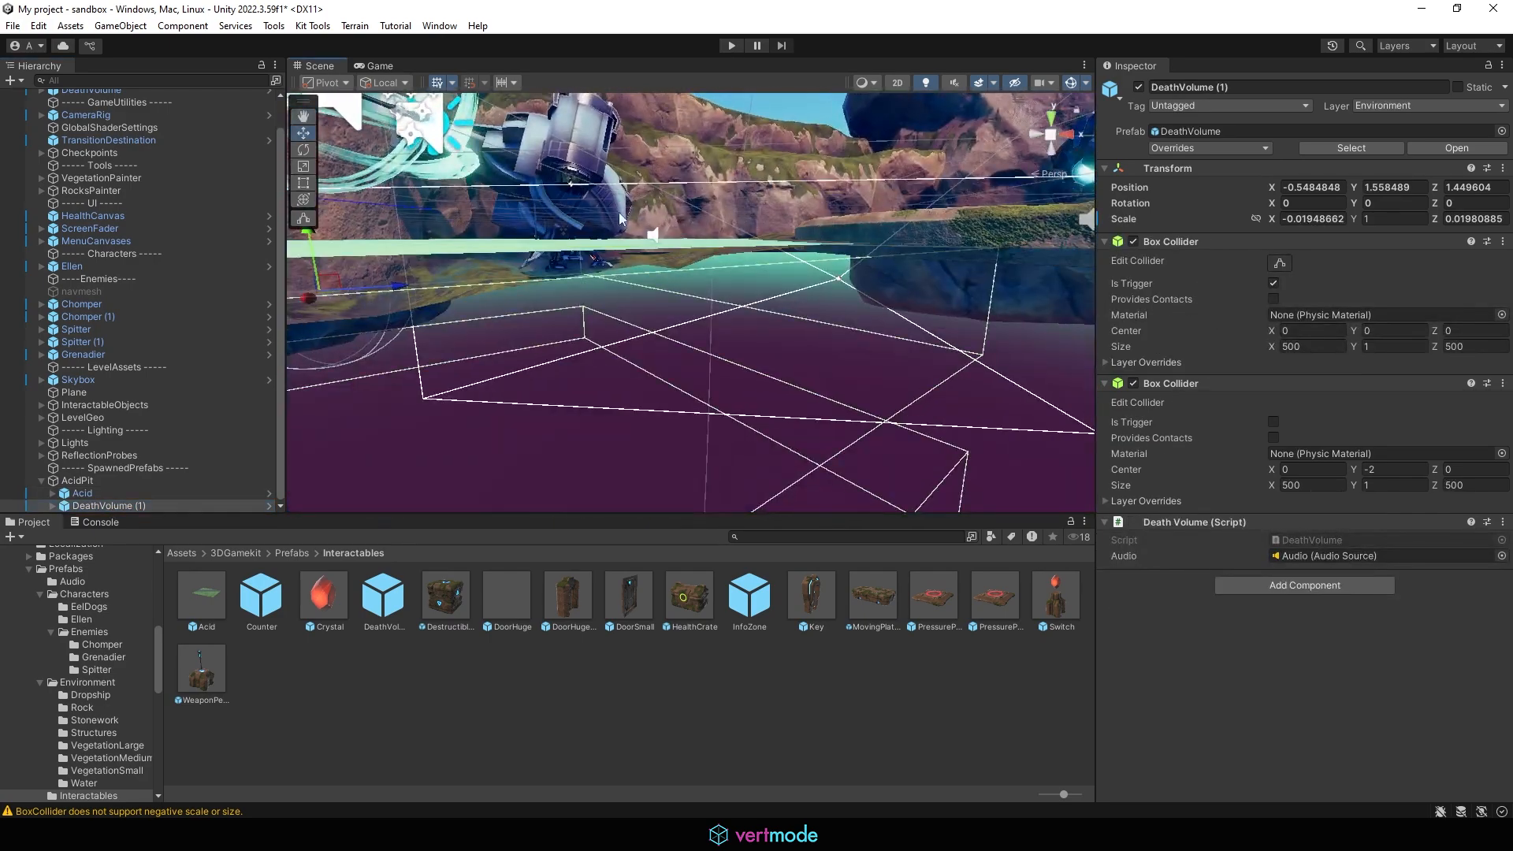
drag(309, 252, 304, 253)
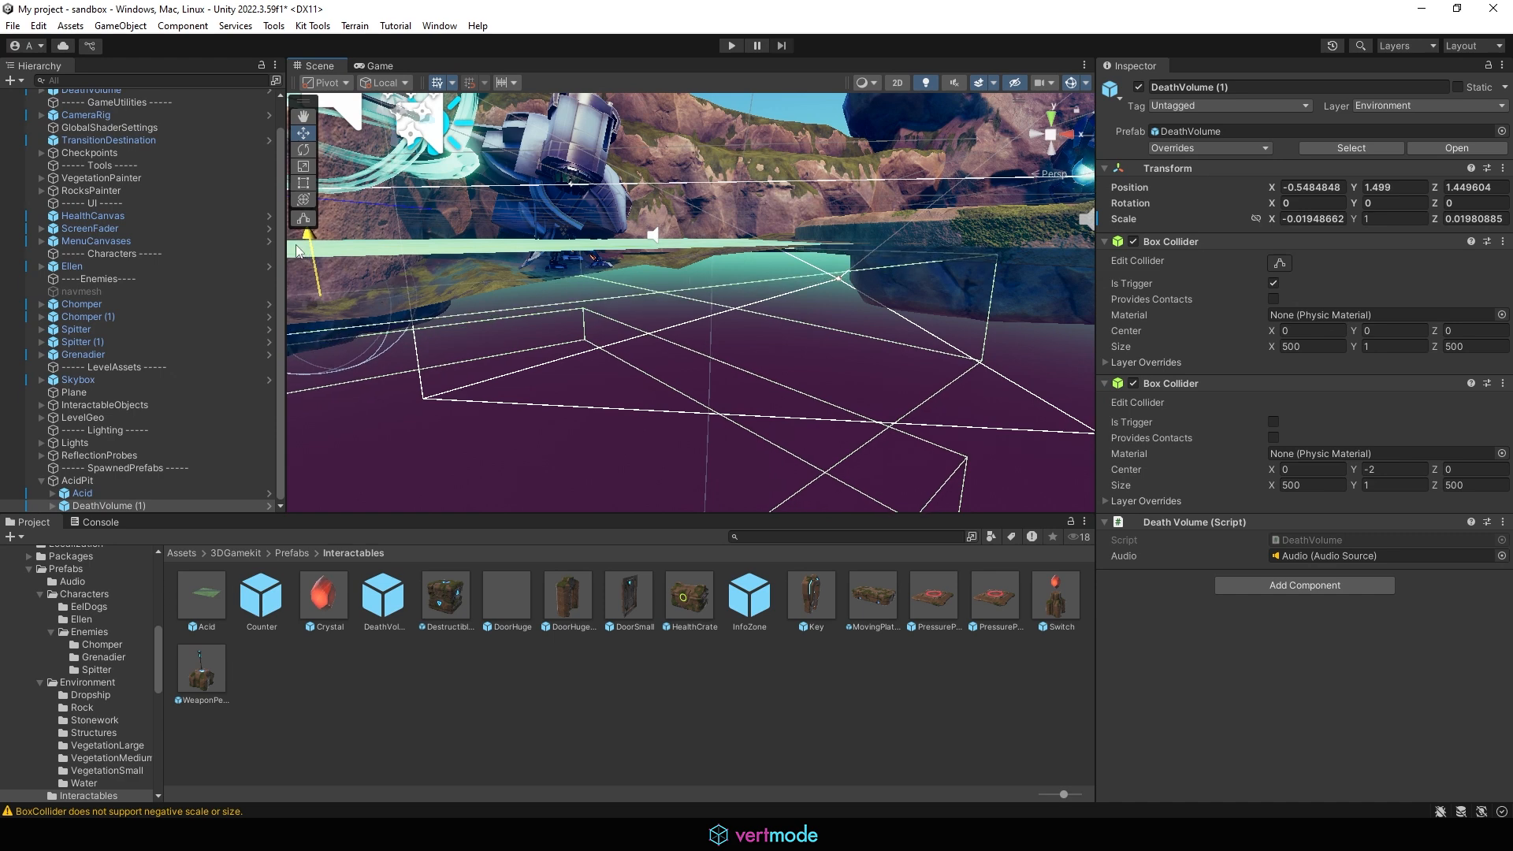
right_drag(796, 320, 687, 339)
Step: Play-test walking Ellen toward the acid pit, then stop play mode
click(732, 45)
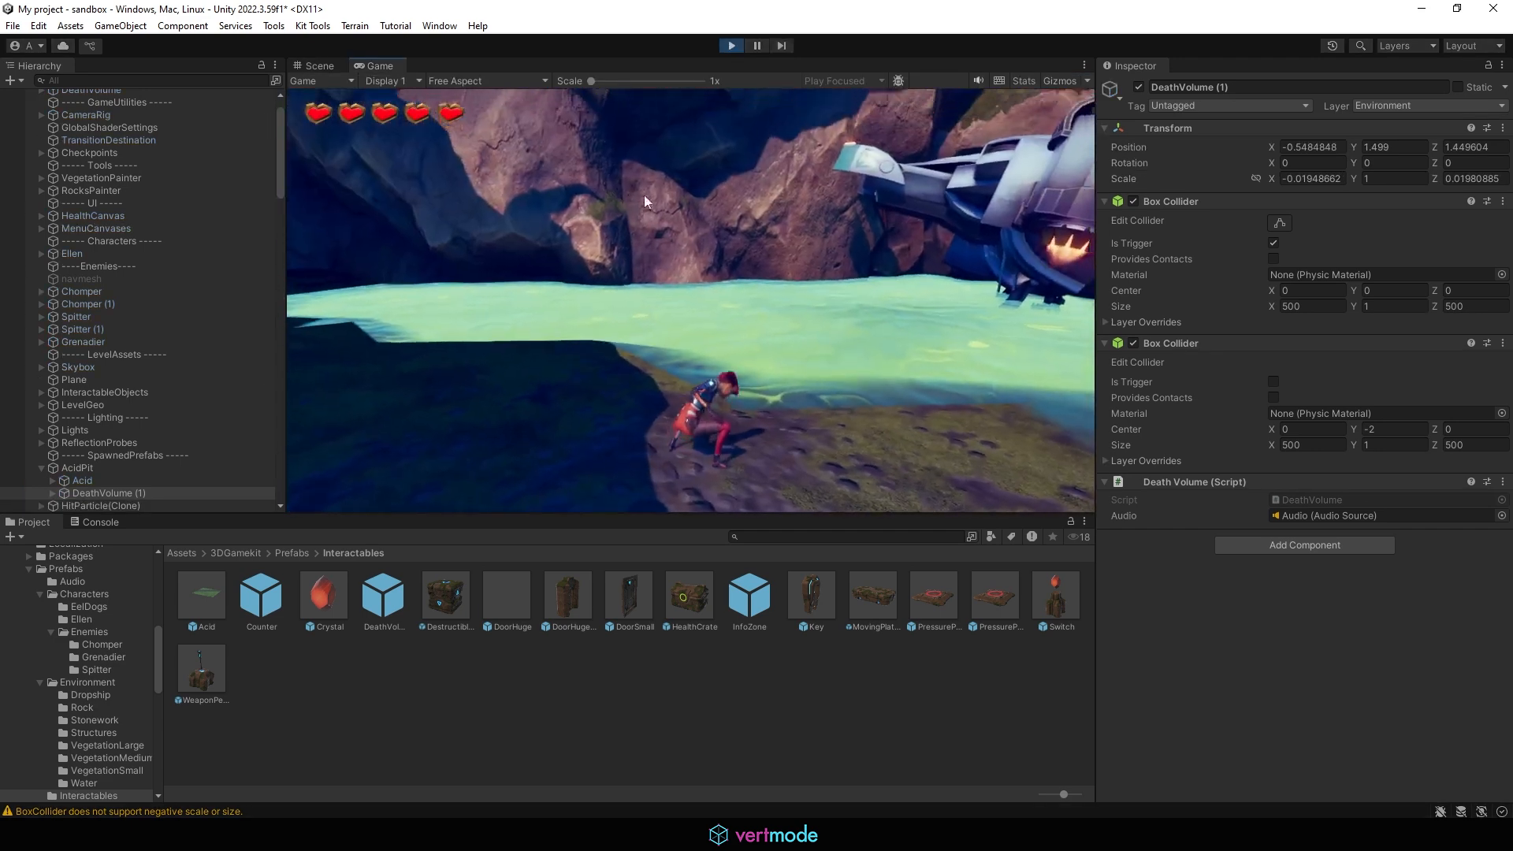
key(w)
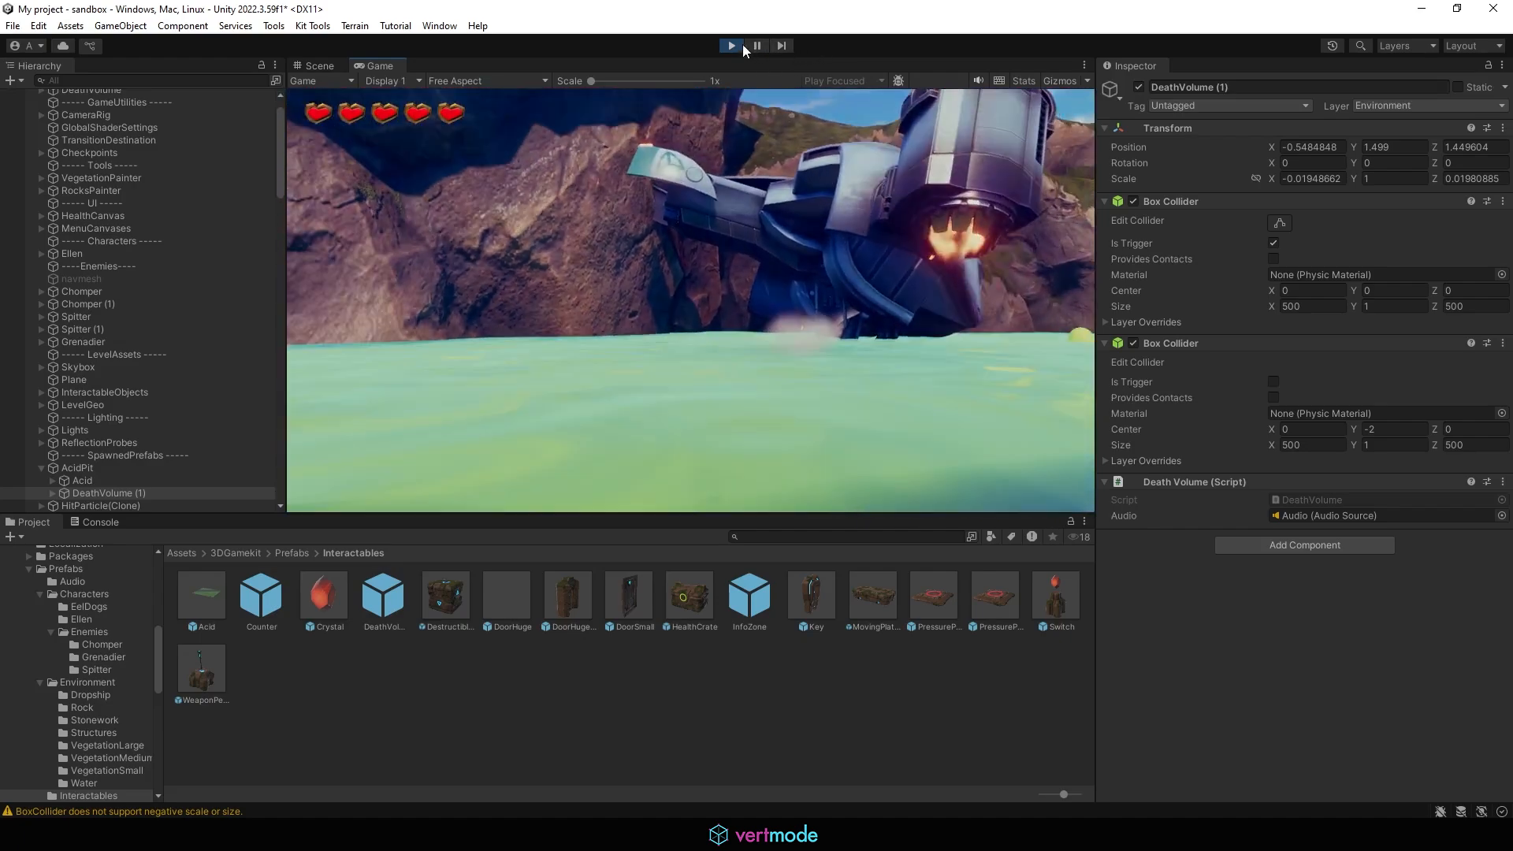
click(730, 45)
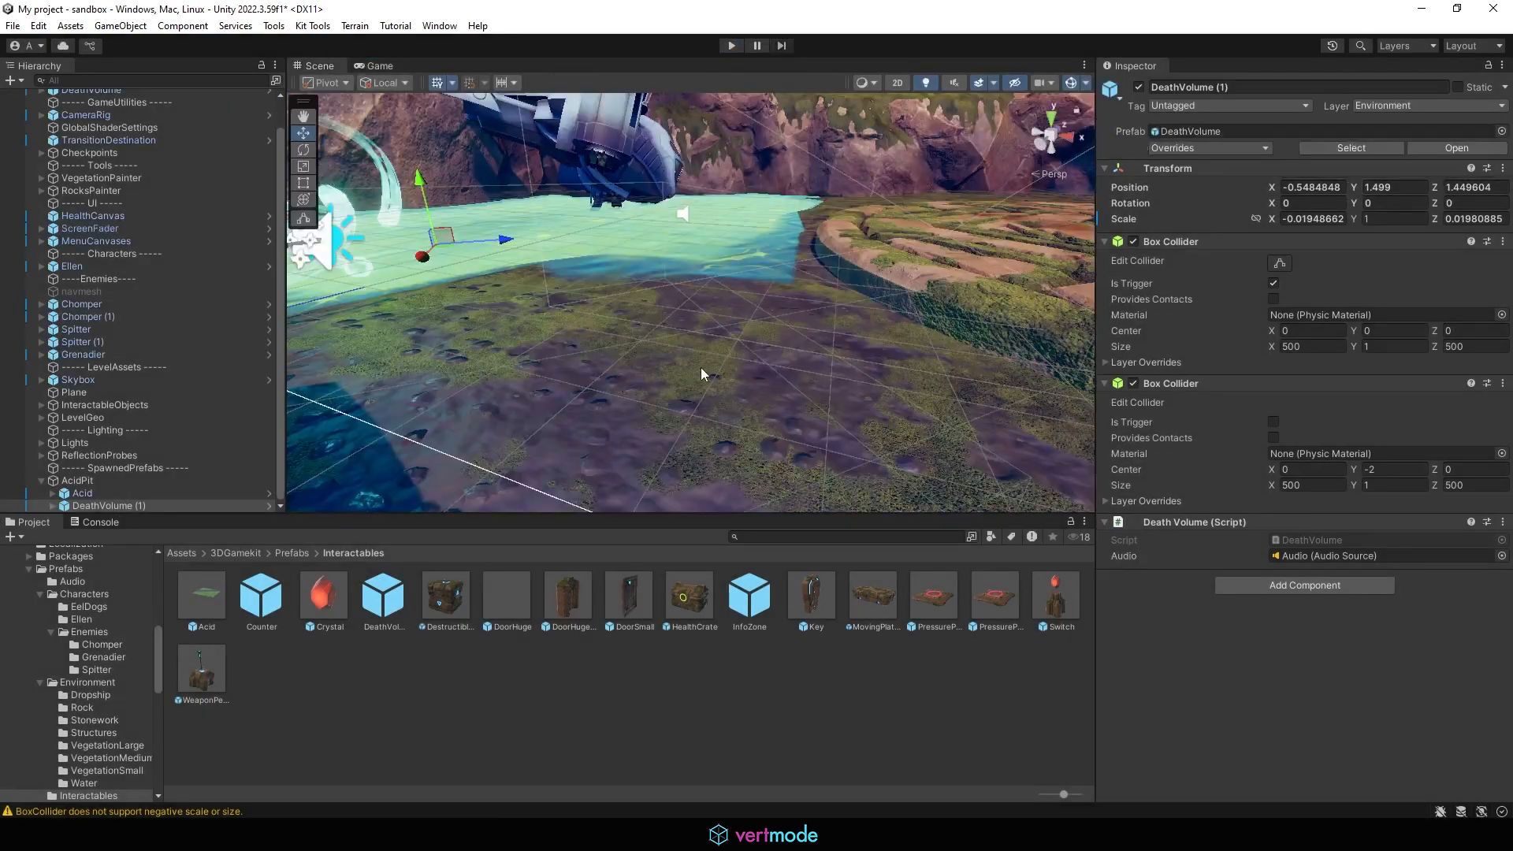
Step: Focus on DeathVolume (1) and raise it slightly to about 1.59 on Y
right_drag(701, 367, 667, 322)
click(128, 480)
double_click(108, 505)
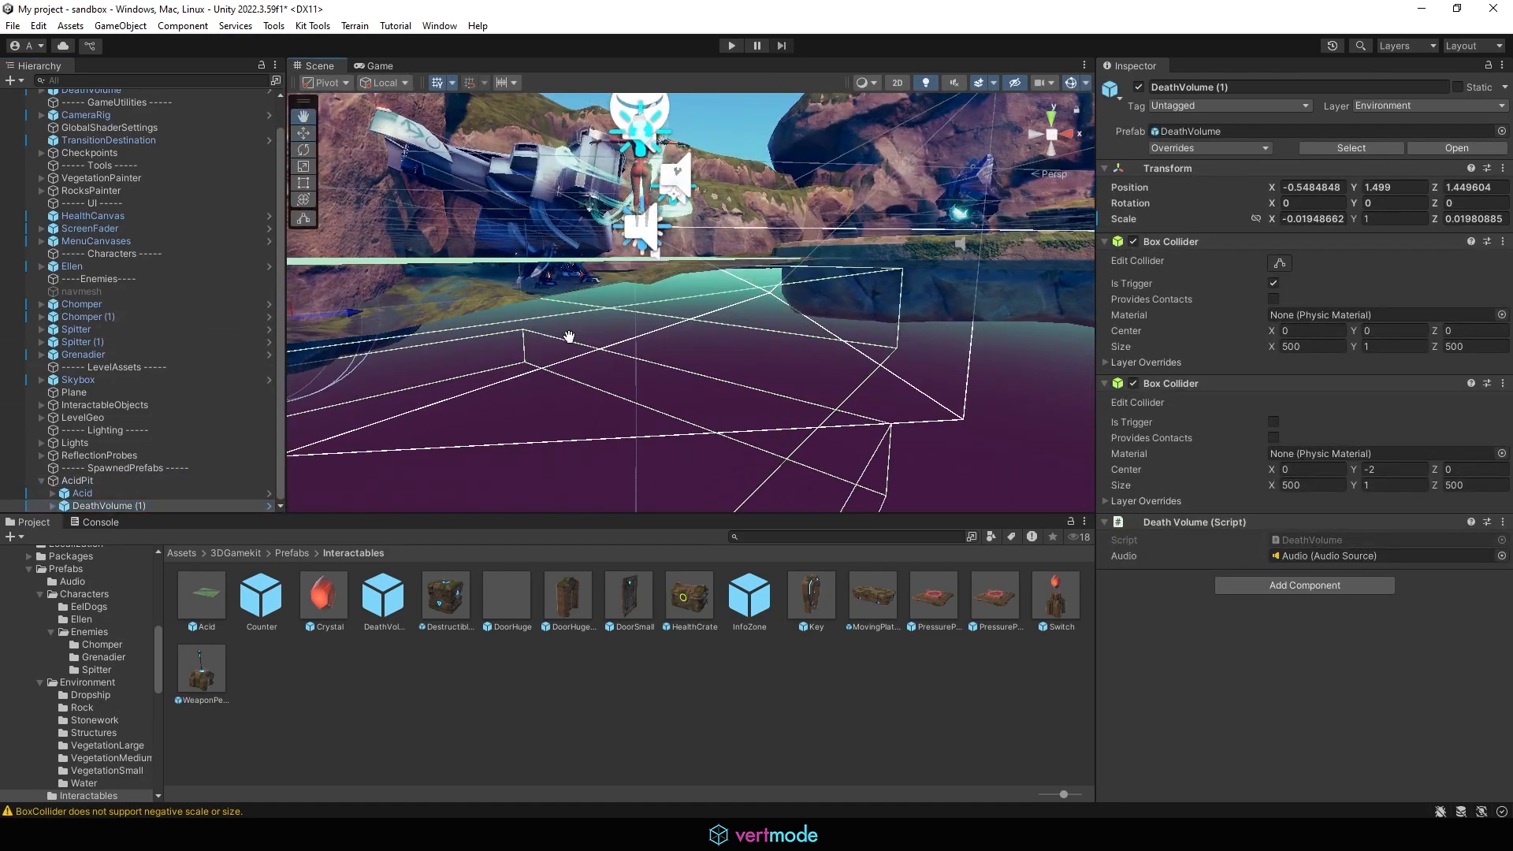
middle_drag(495, 344, 572, 311)
scroll(567, 312, down, 2)
drag(550, 264, 556, 250)
alt+drag(705, 274, 321, 411)
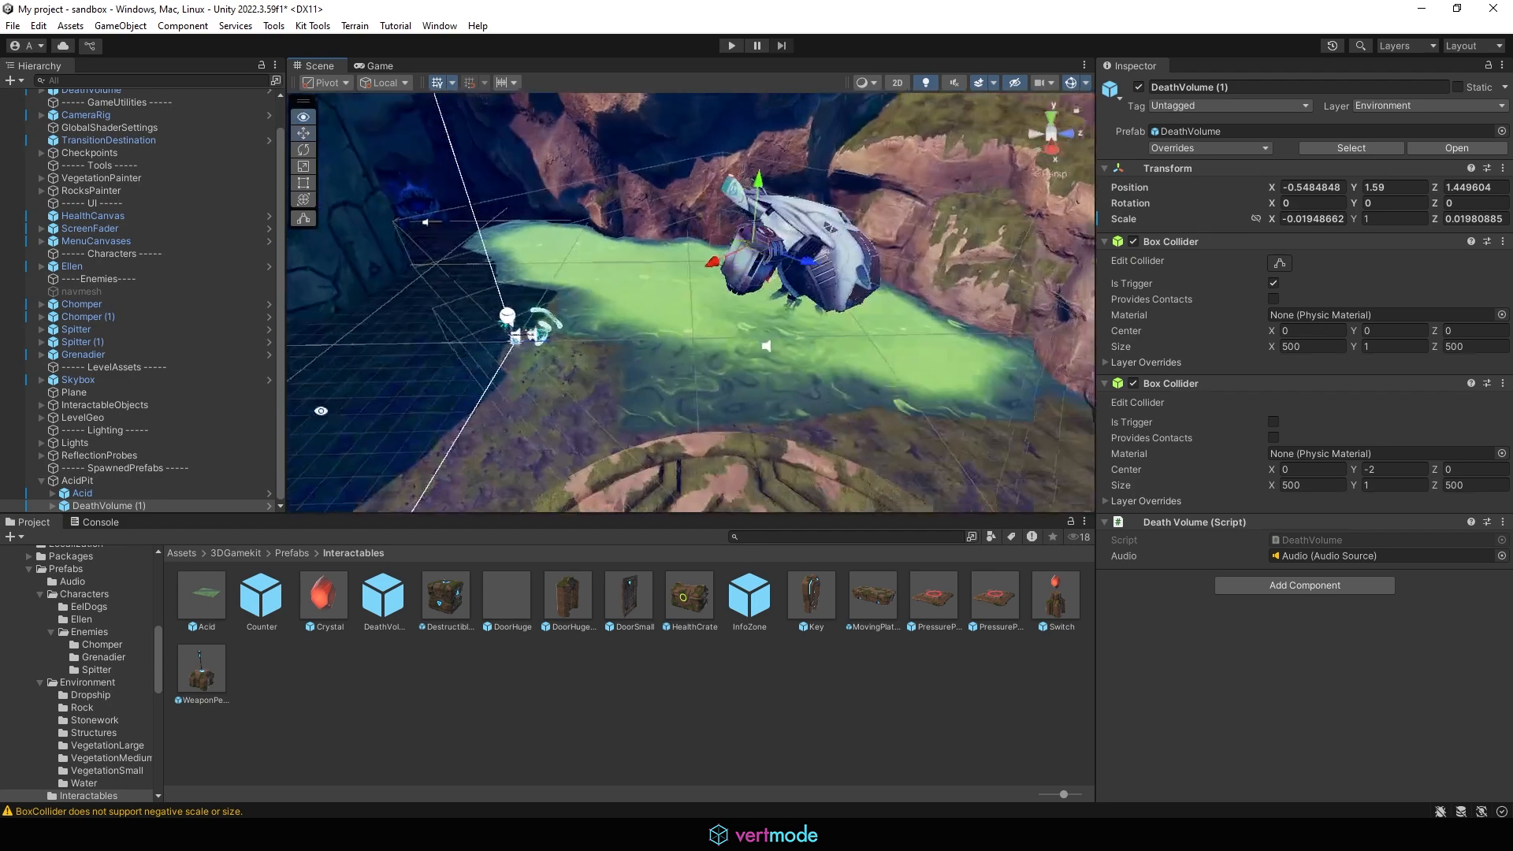
click(497, 235)
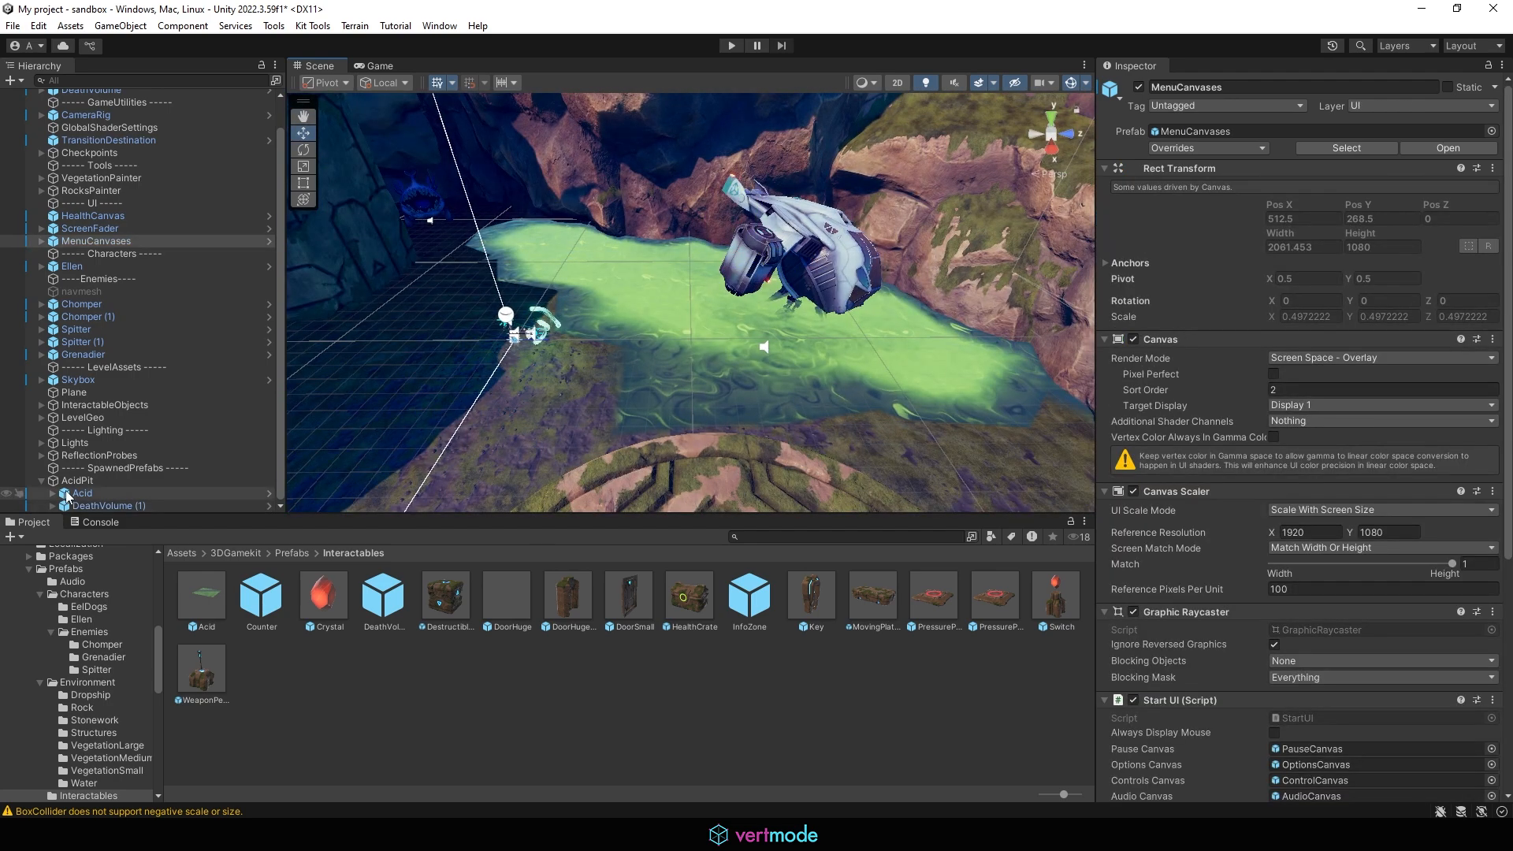
click(72, 505)
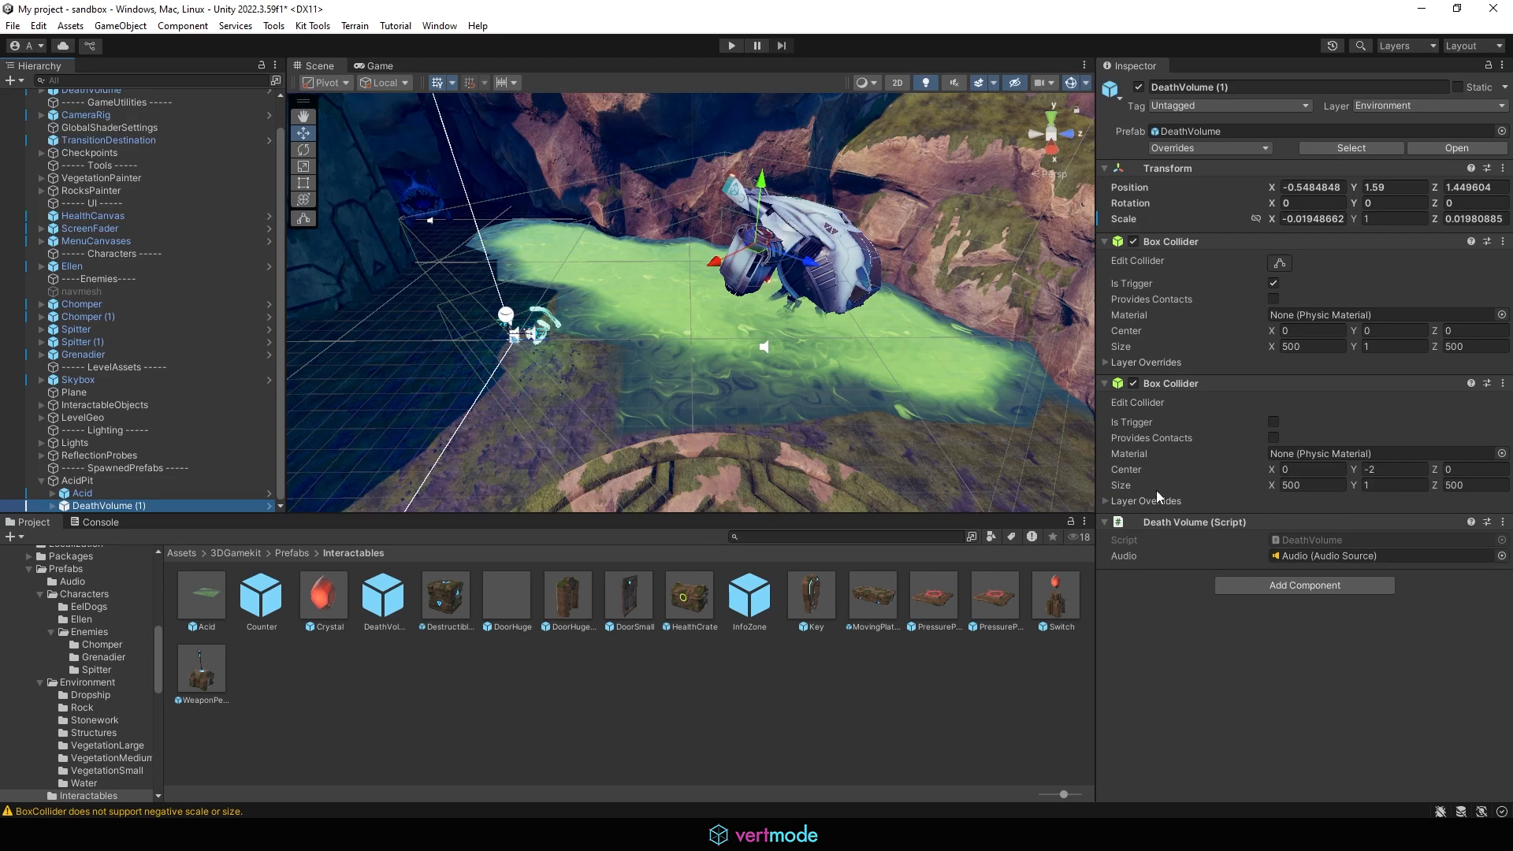
Step: Play-test walking Ellen around the acid edges, then pause and quit the game
click(732, 45)
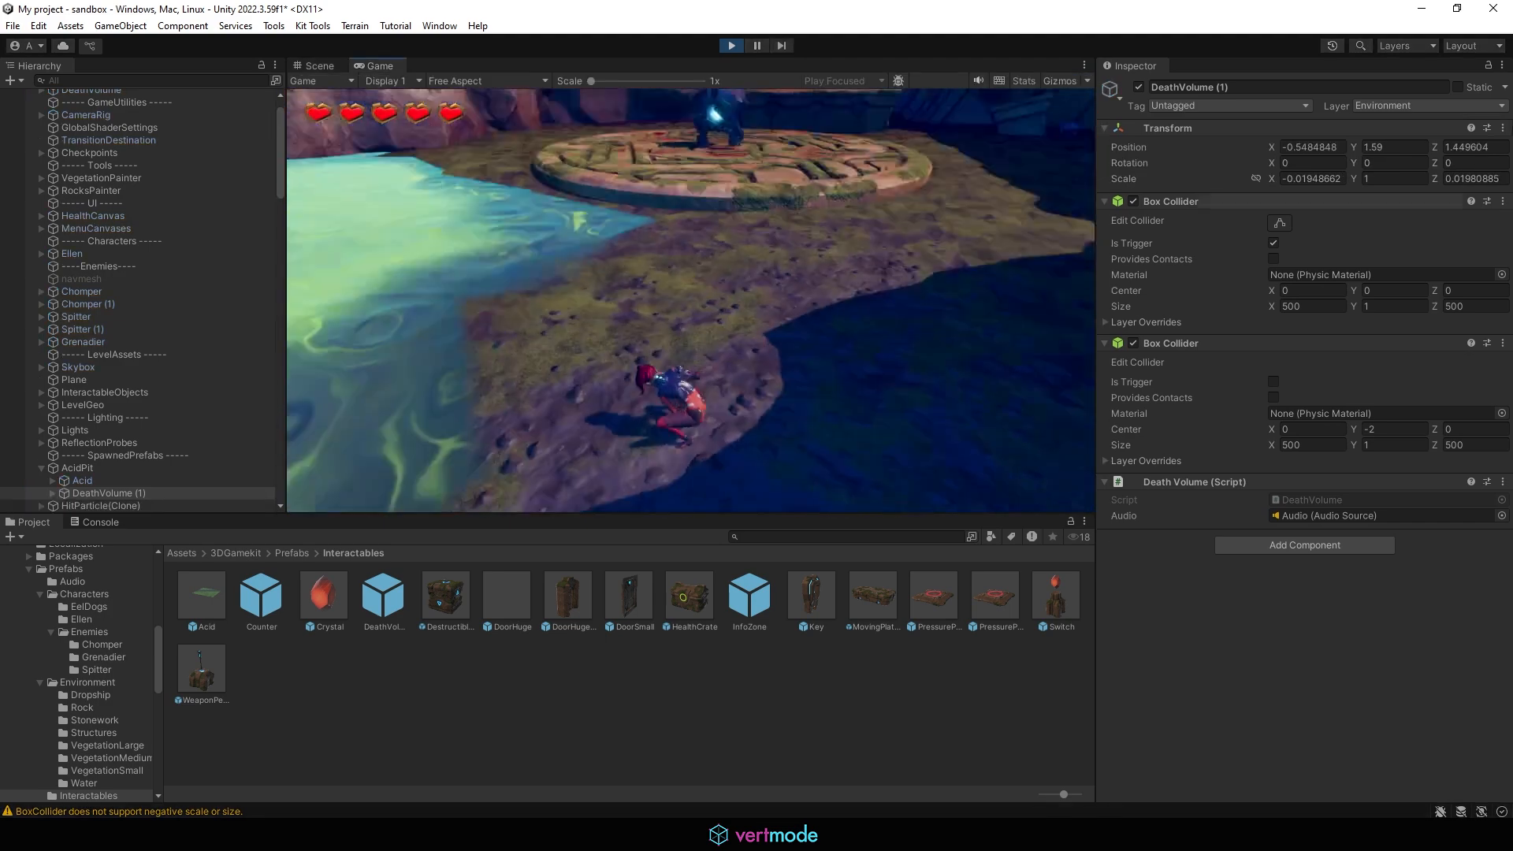
key(w)
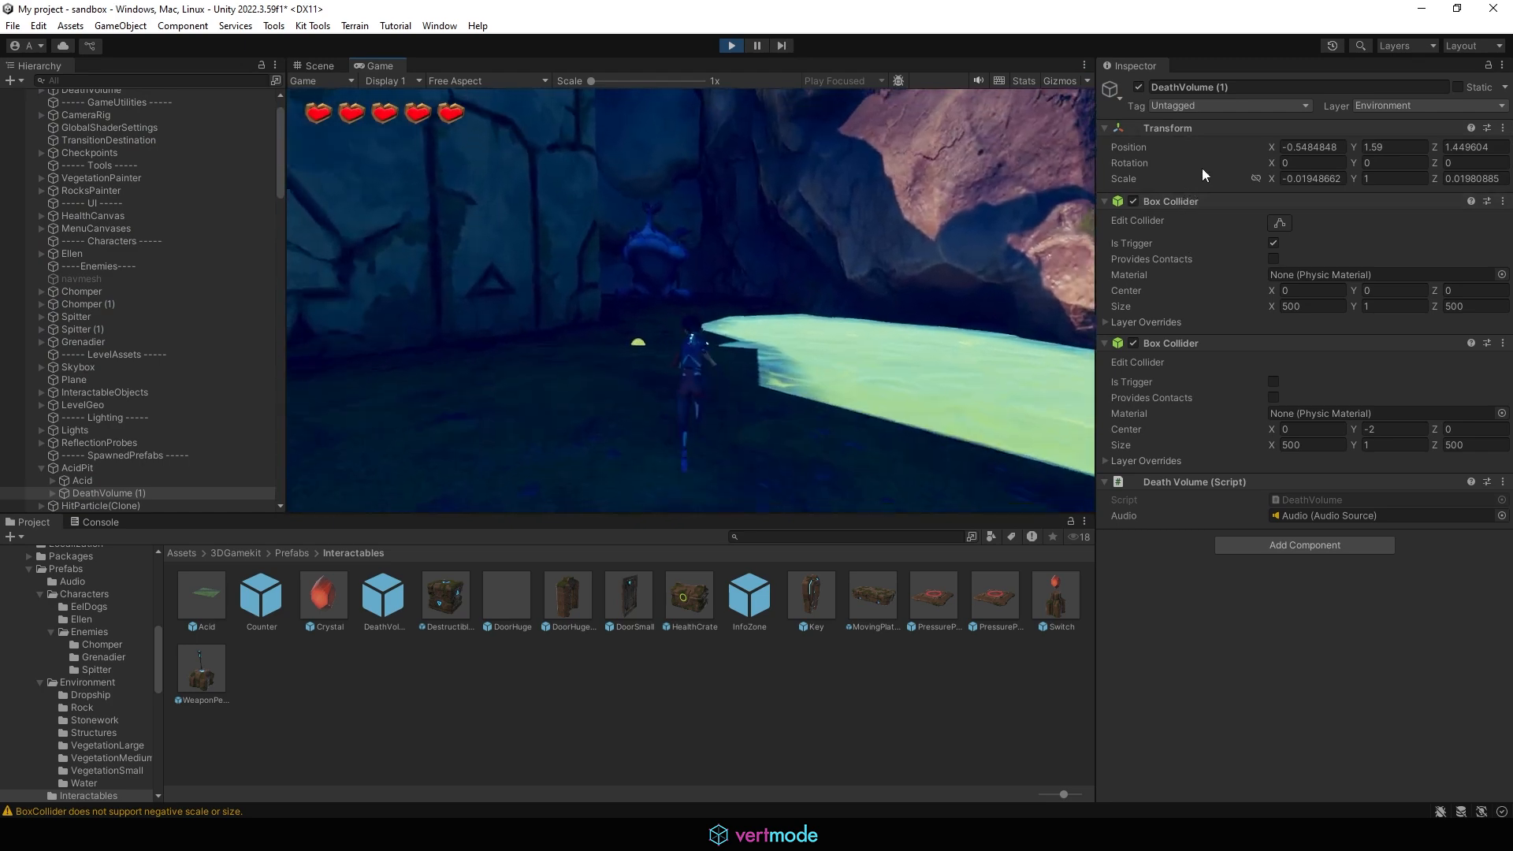
key(w)
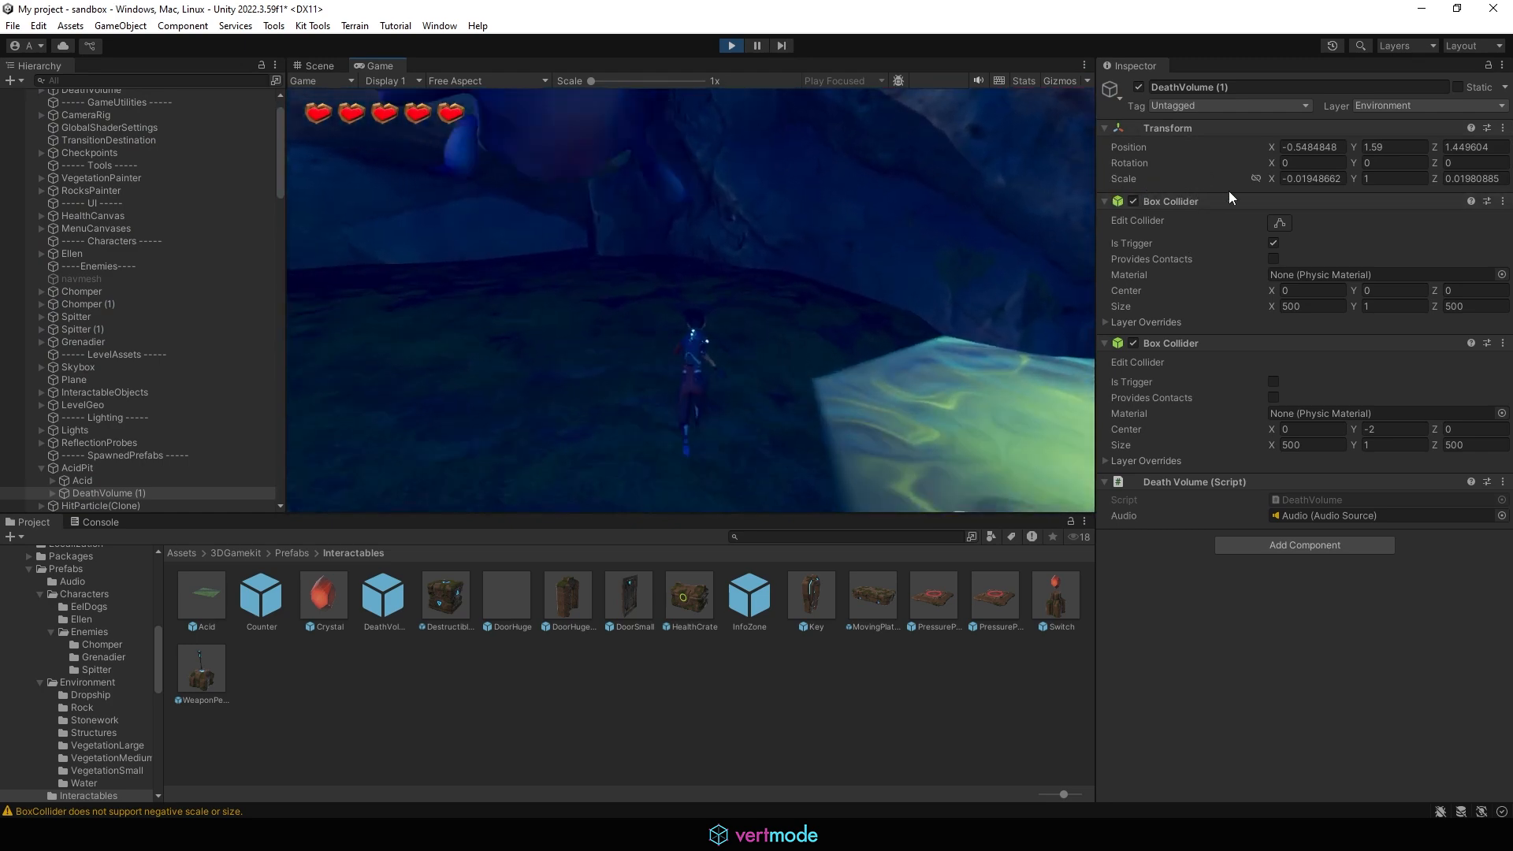
key(a)
key(s)
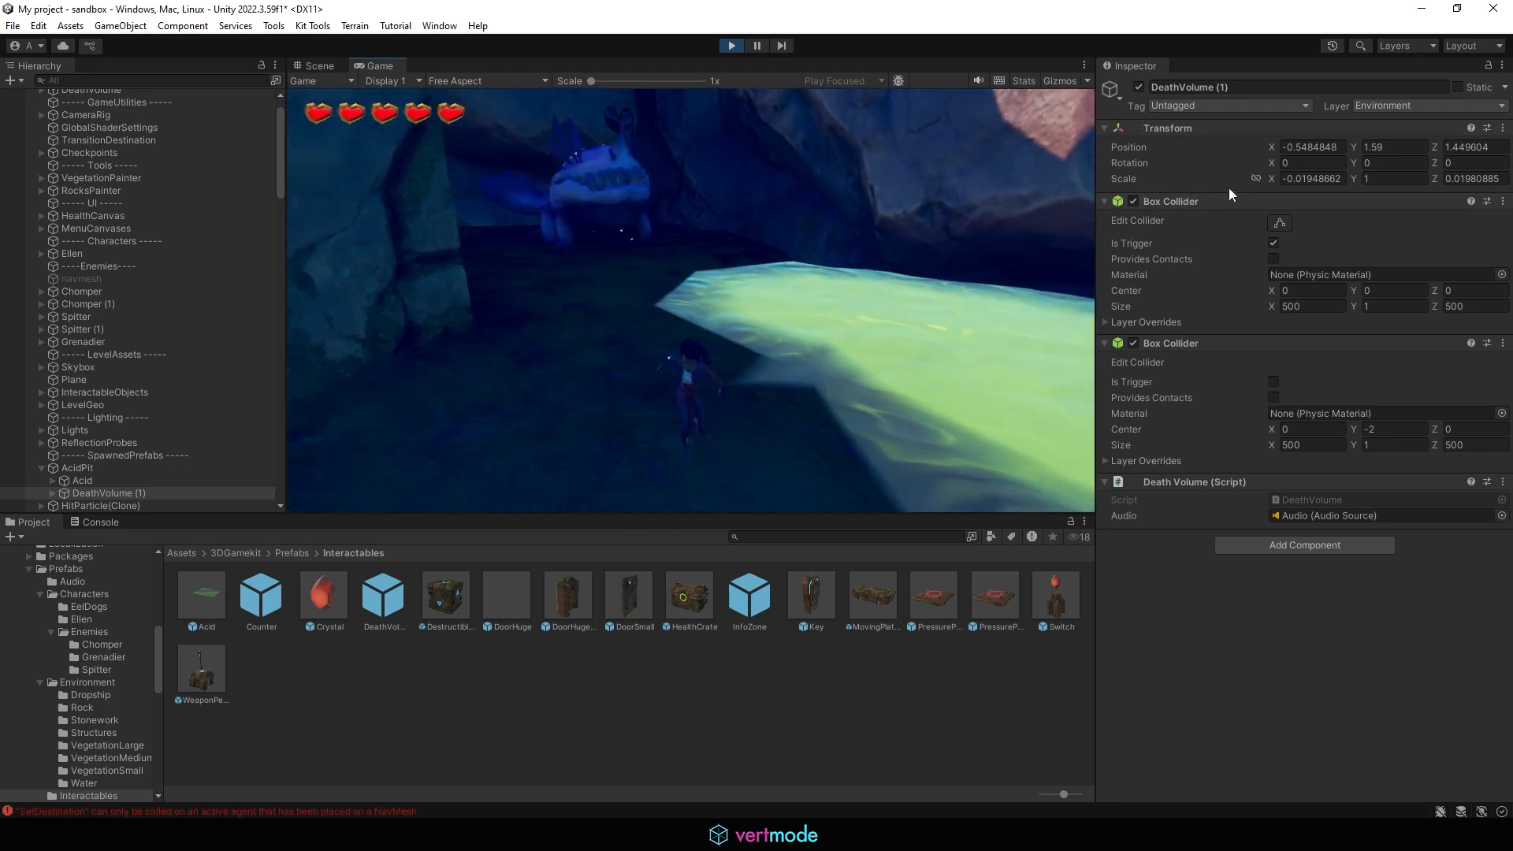
key(d)
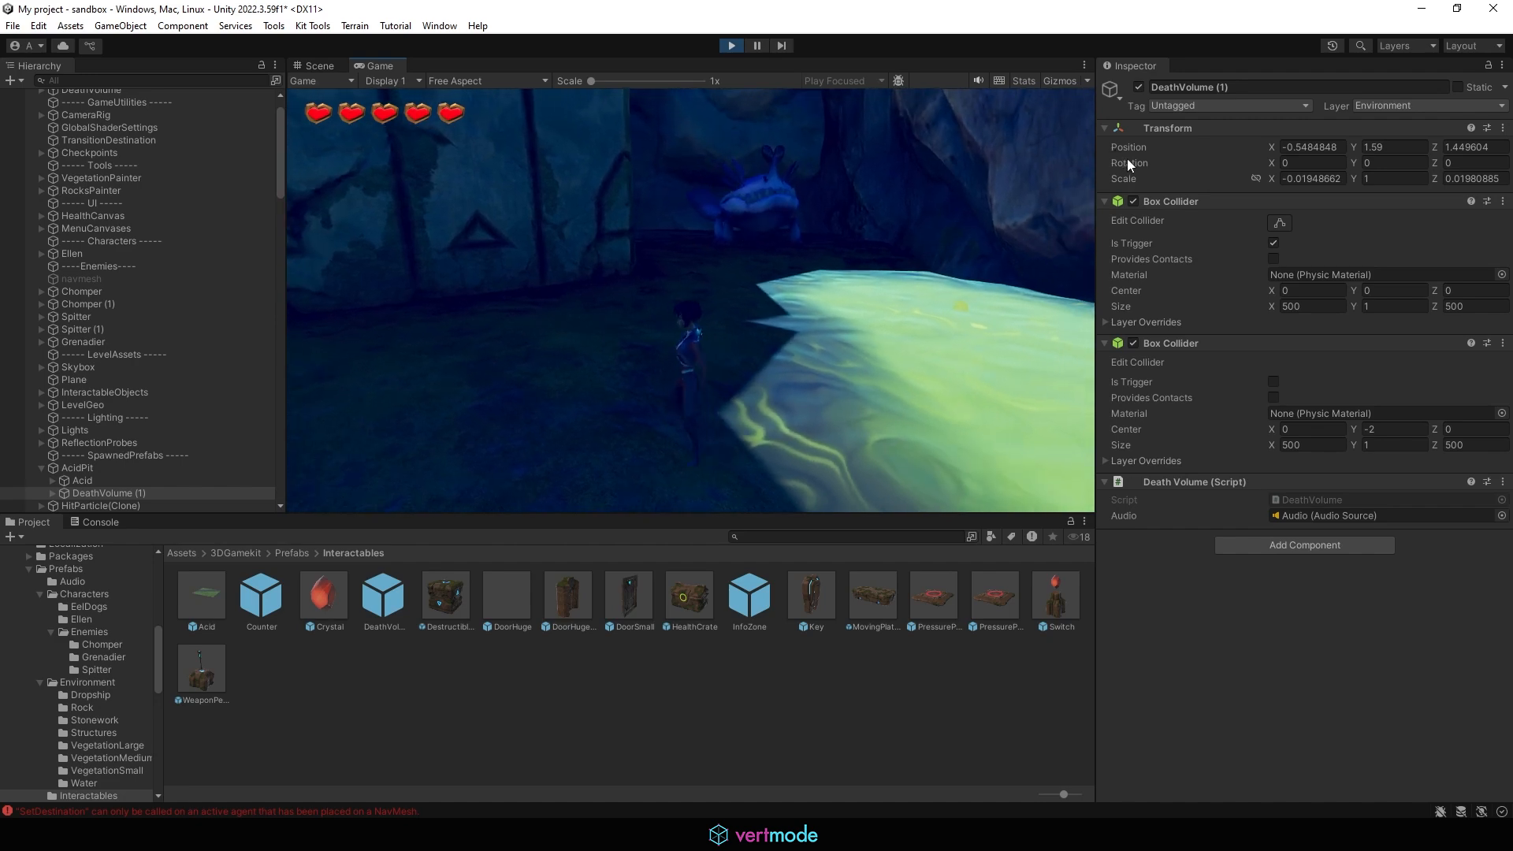
key(Escape)
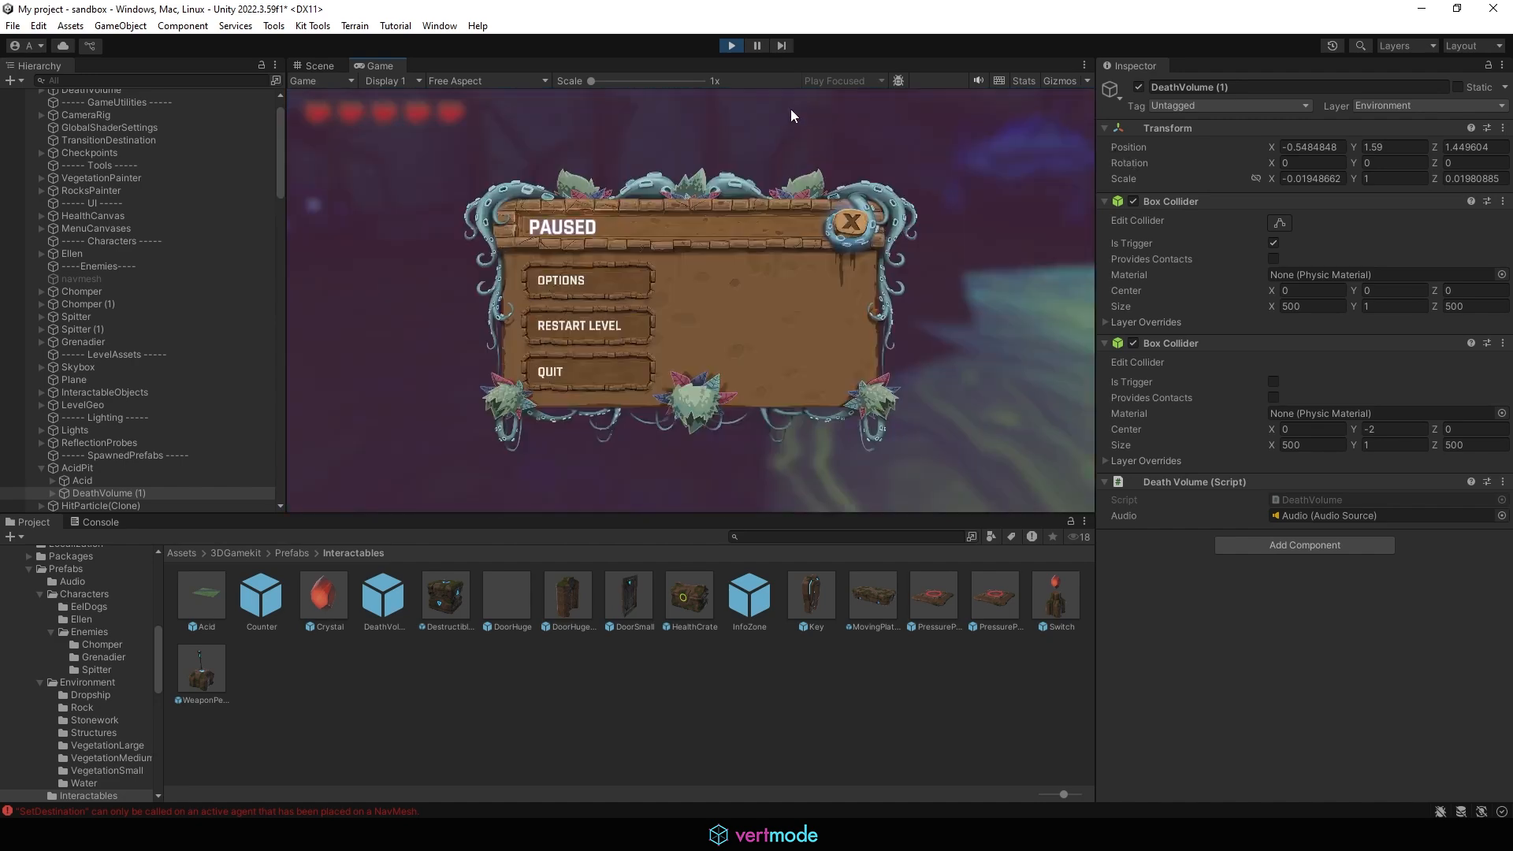
click(611, 385)
Step: Bake the navmesh surface and activate the navmesh object
click(110, 292)
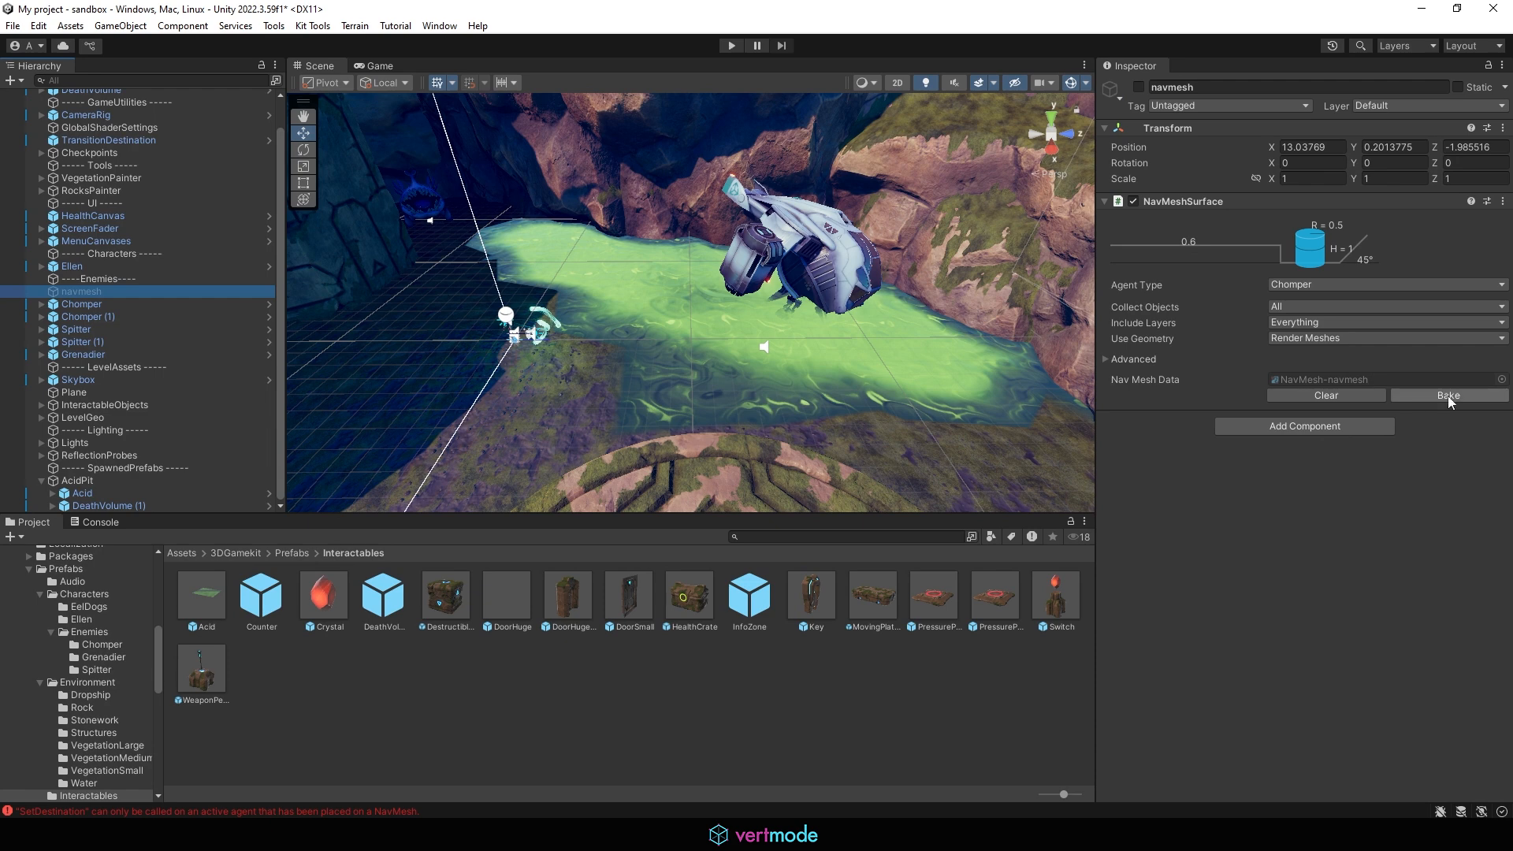
click(1448, 397)
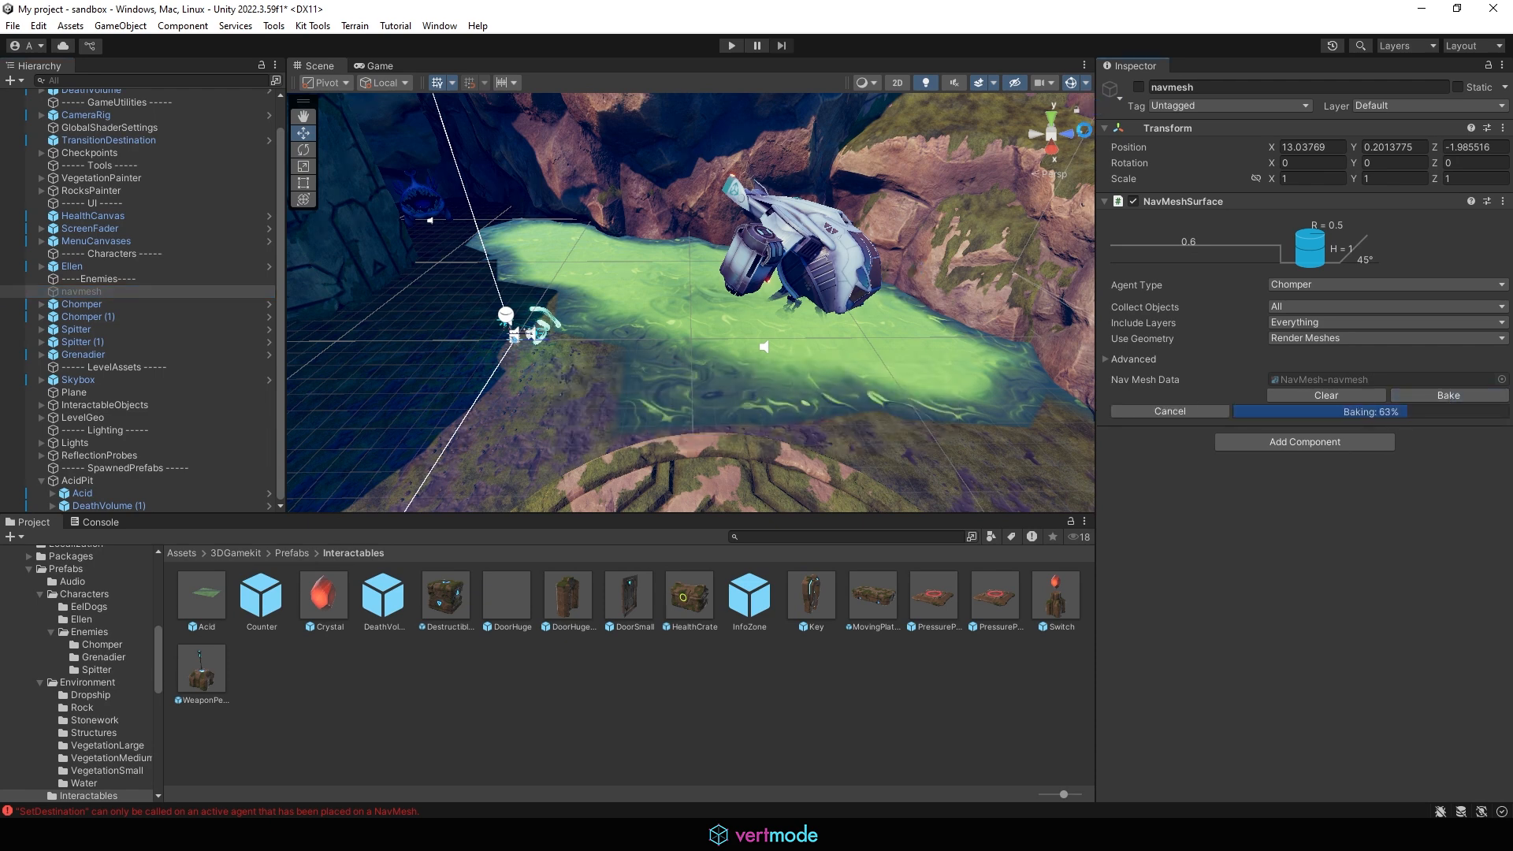
click(1136, 92)
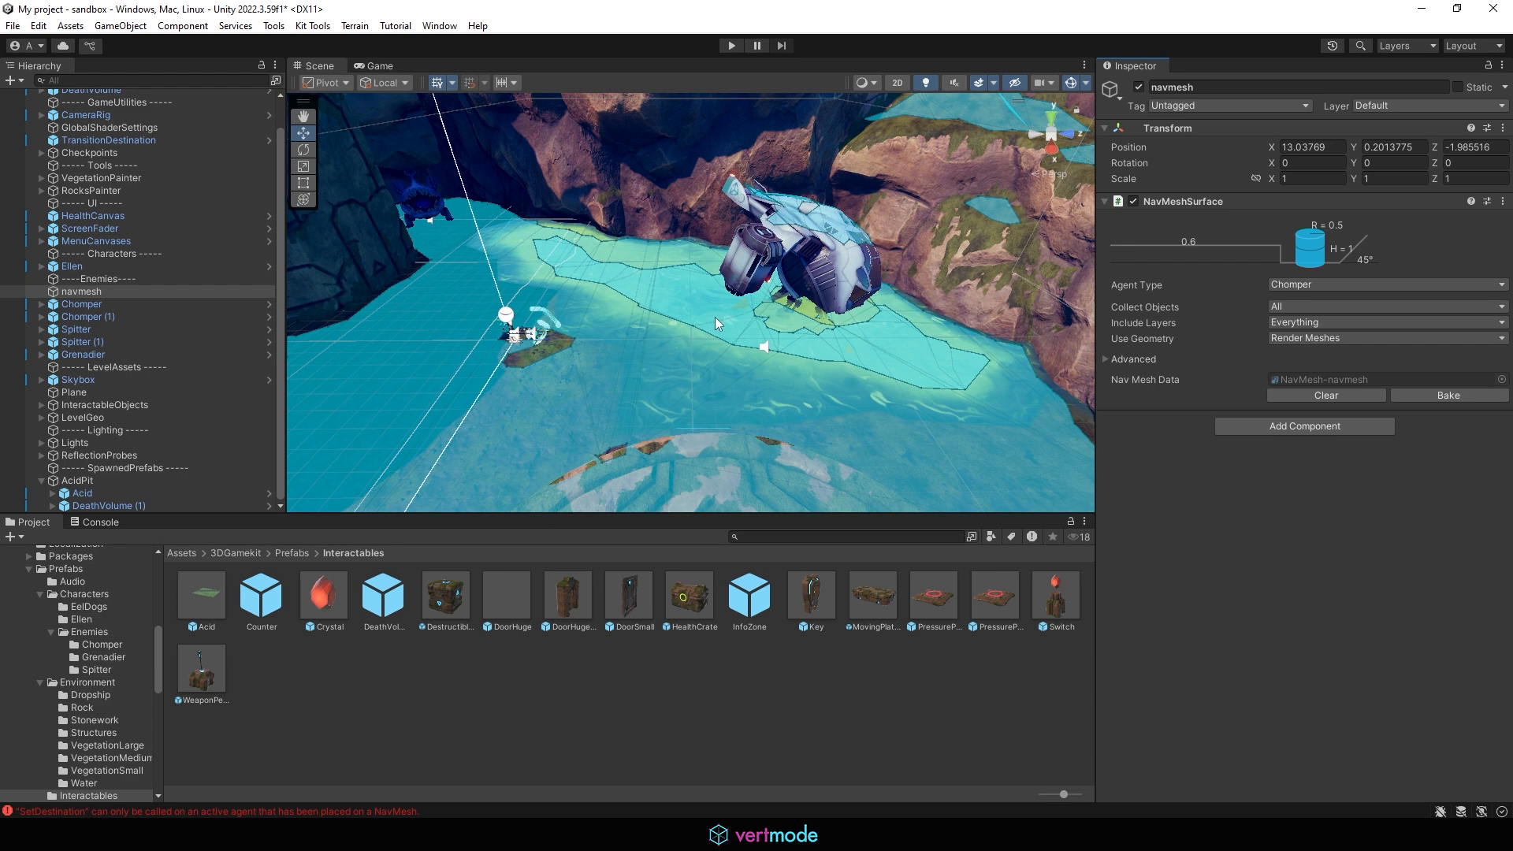
alt+drag(466, 267, 473, 236)
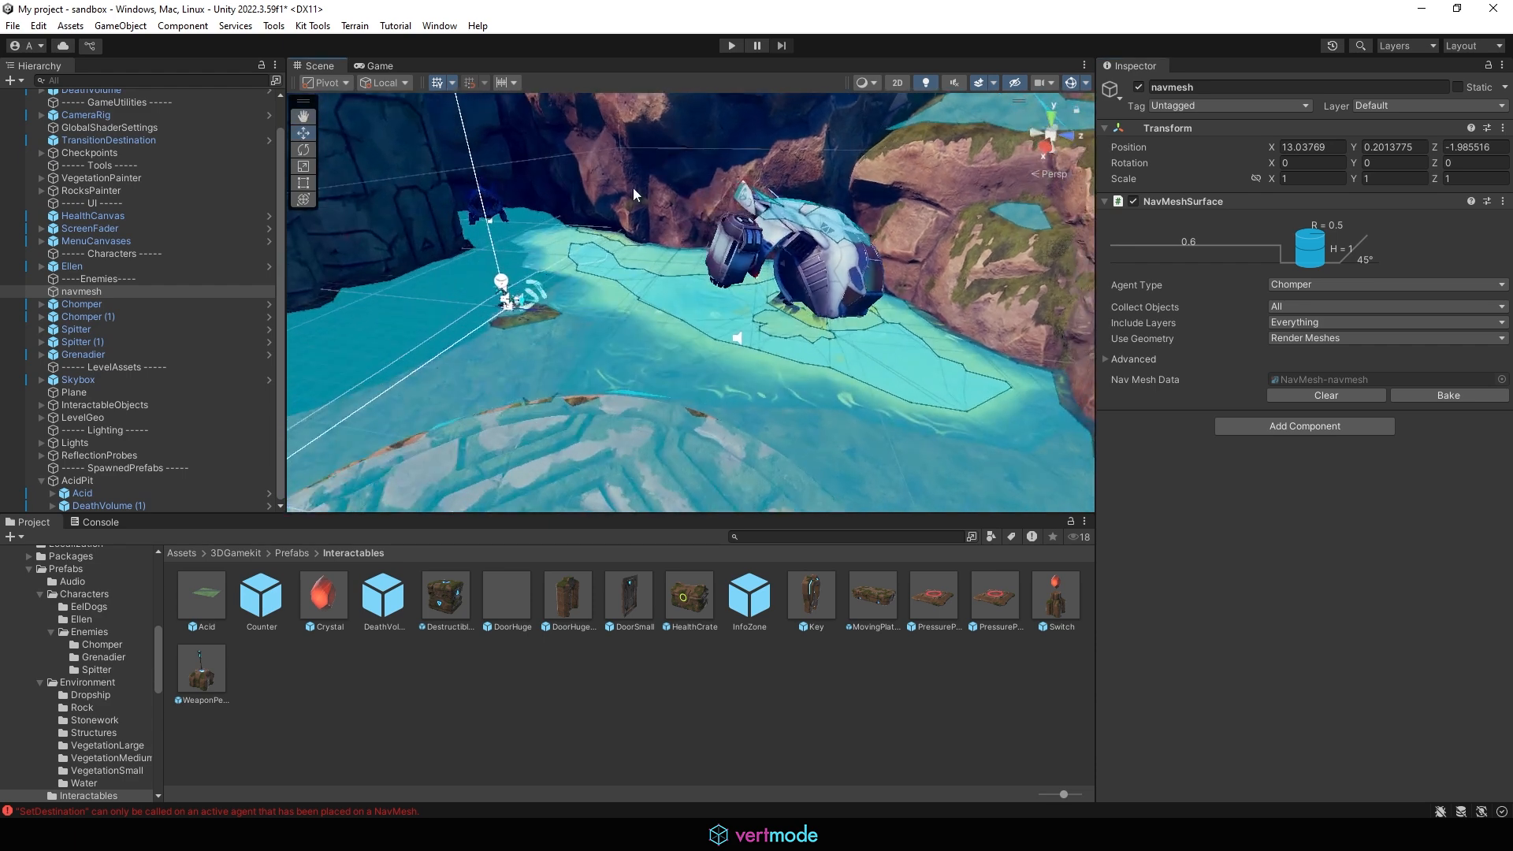
Step: Play-test walking Ellen across the level near the acid, then stop play mode
click(738, 46)
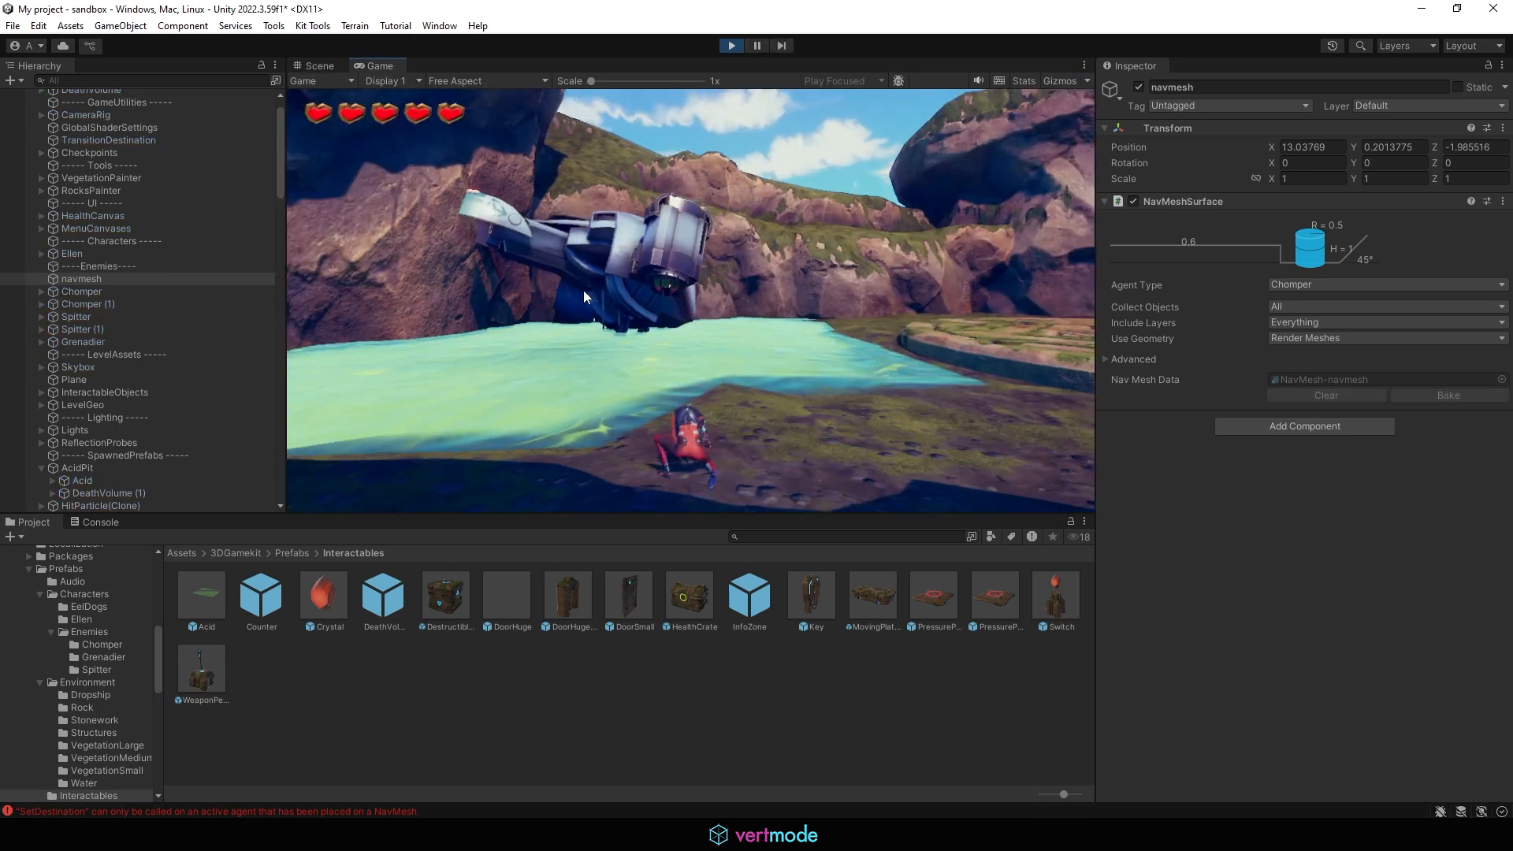
key(w)
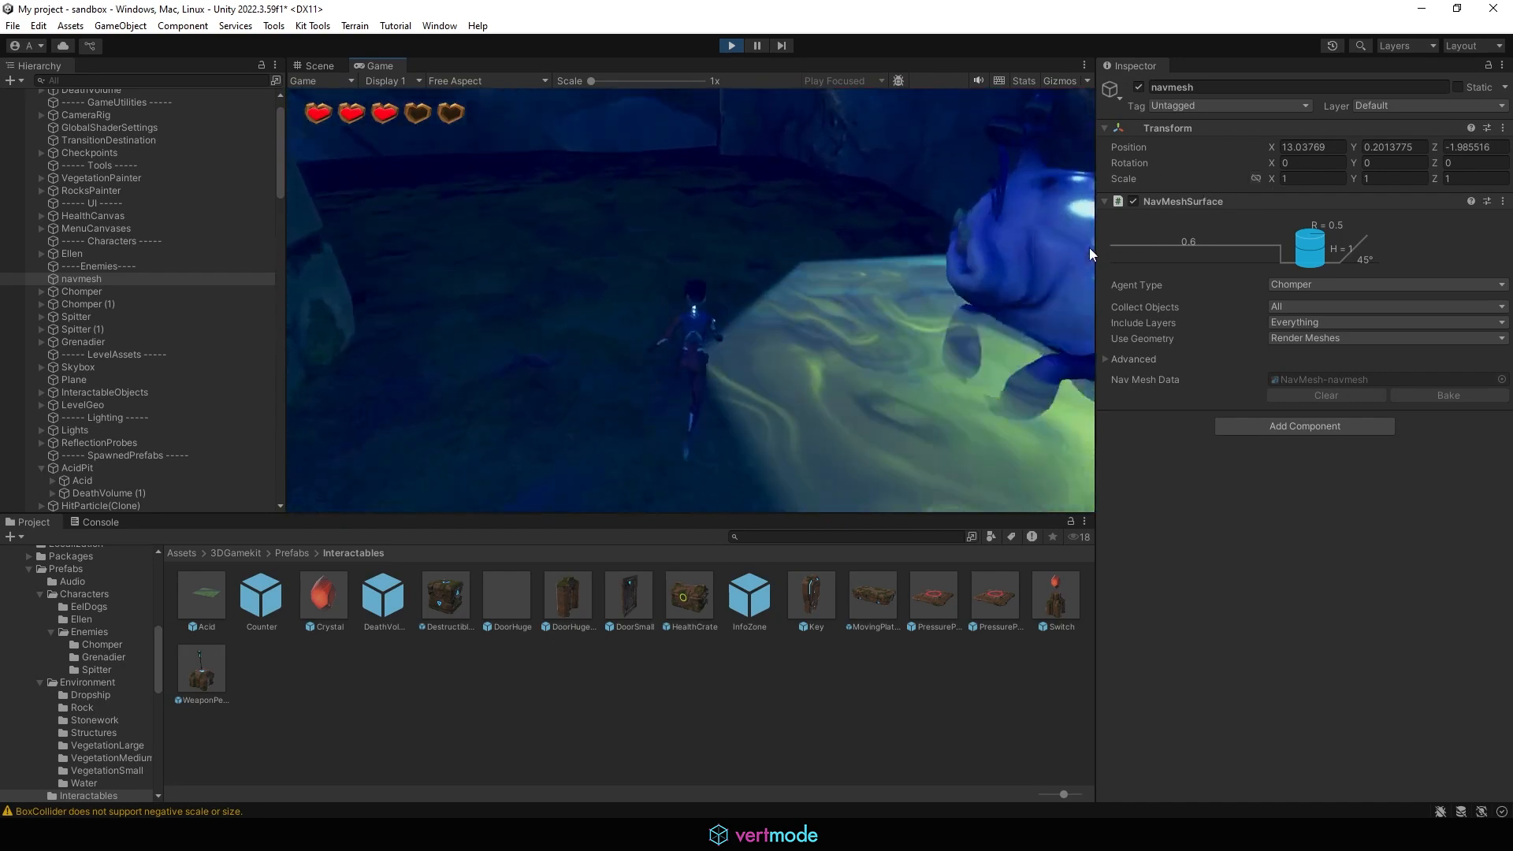
click(1089, 248)
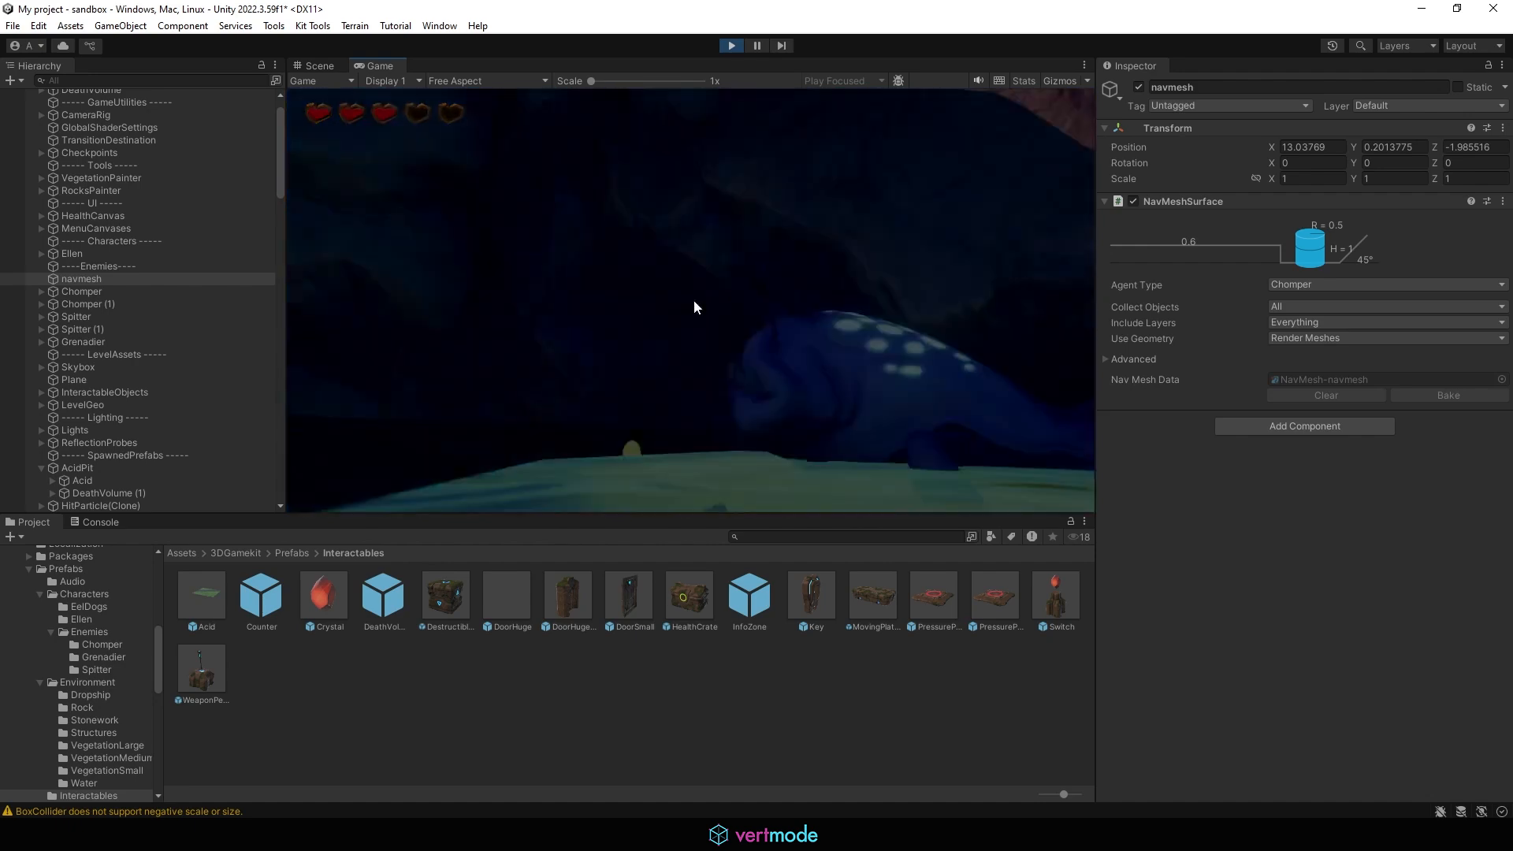
click(732, 45)
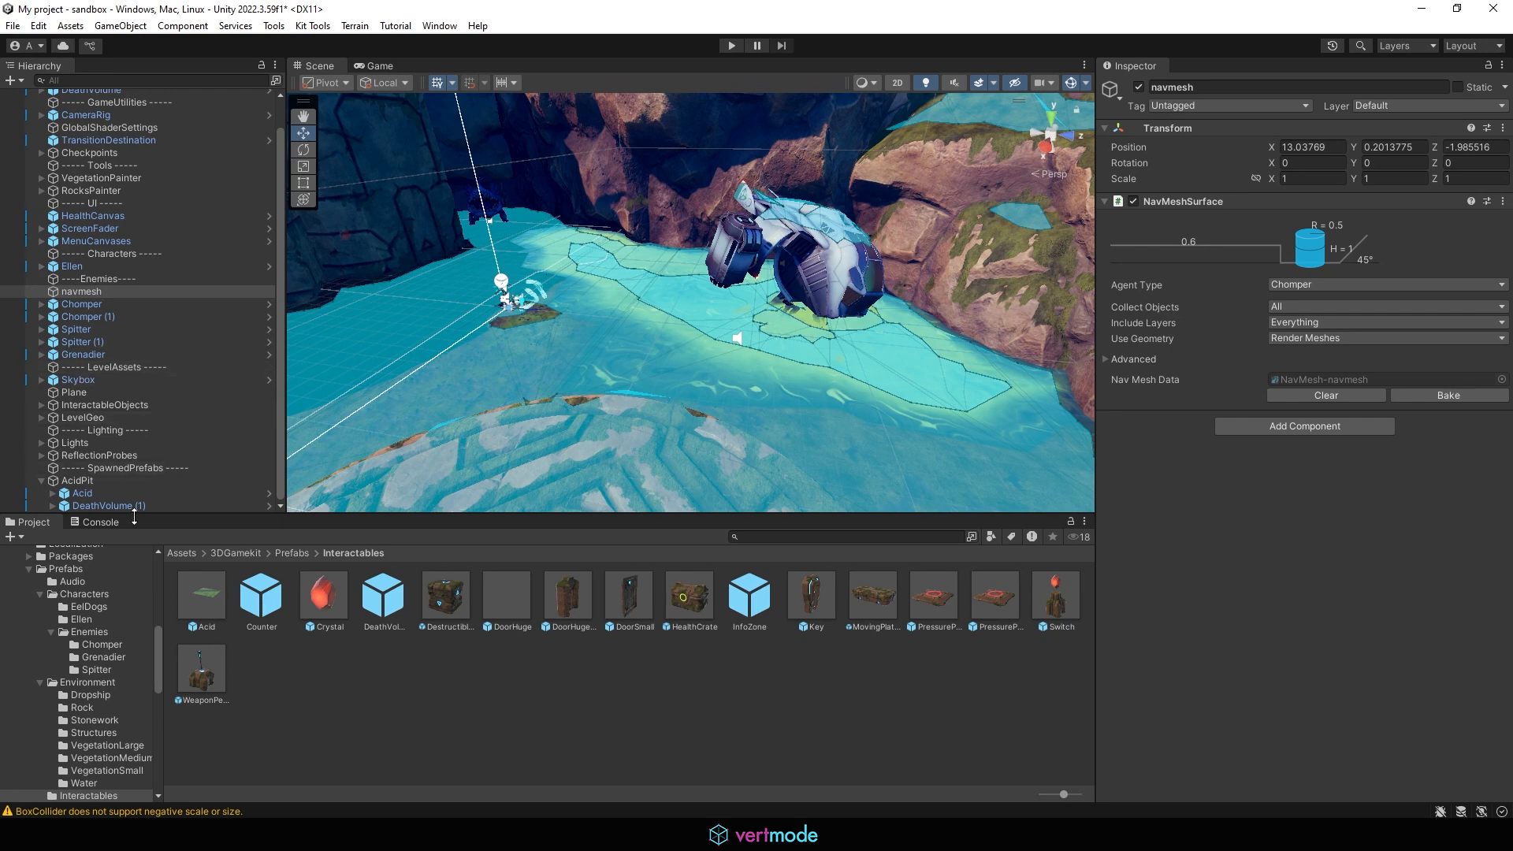
Step: Inspect DeathVolume (1) and Chomper, then hide the navmesh overlay in the Scene view
click(103, 505)
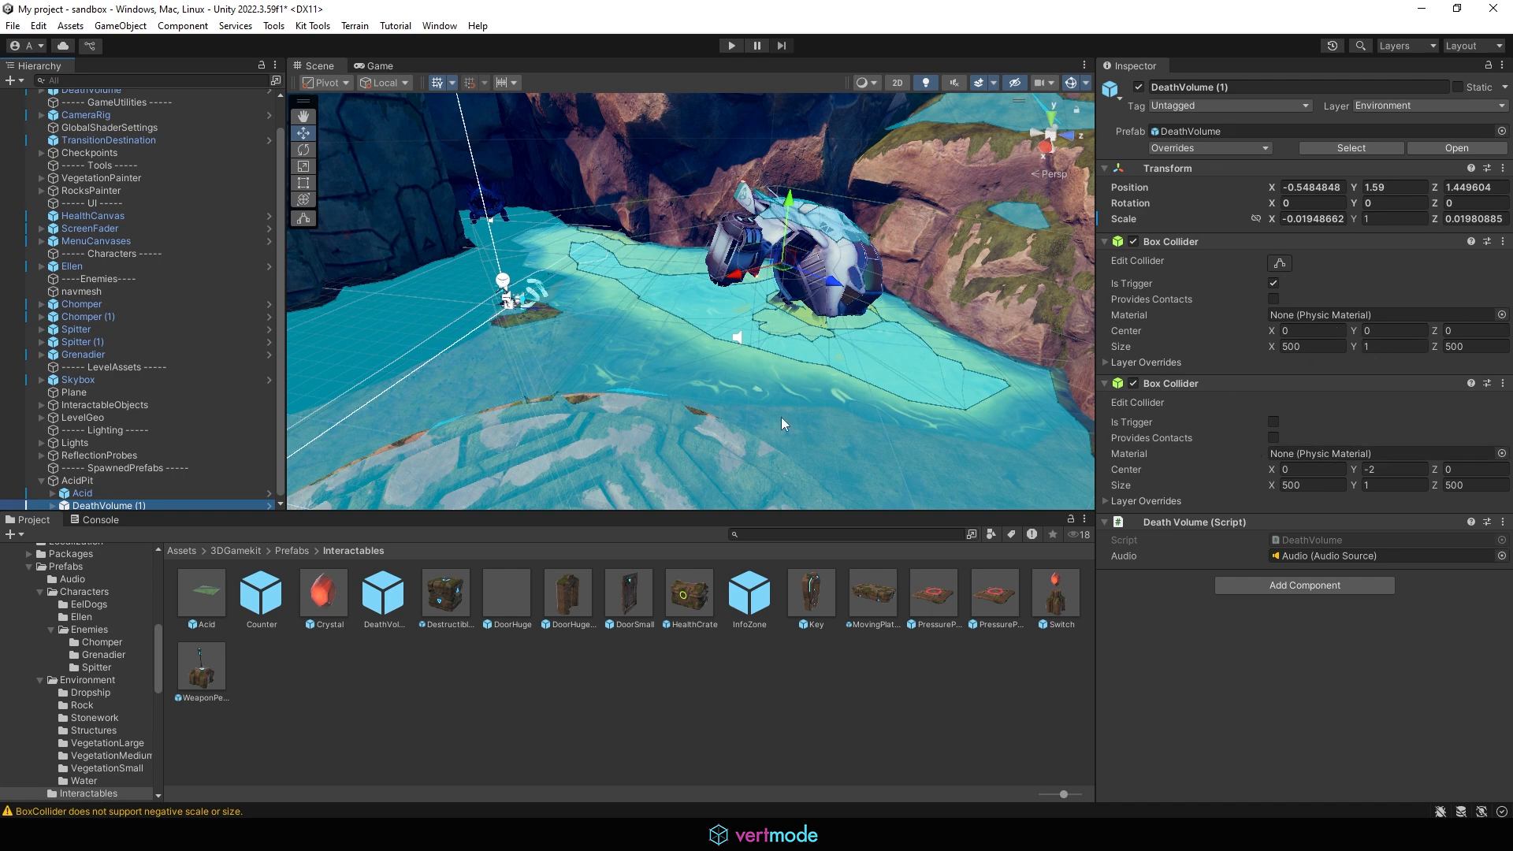
click(129, 304)
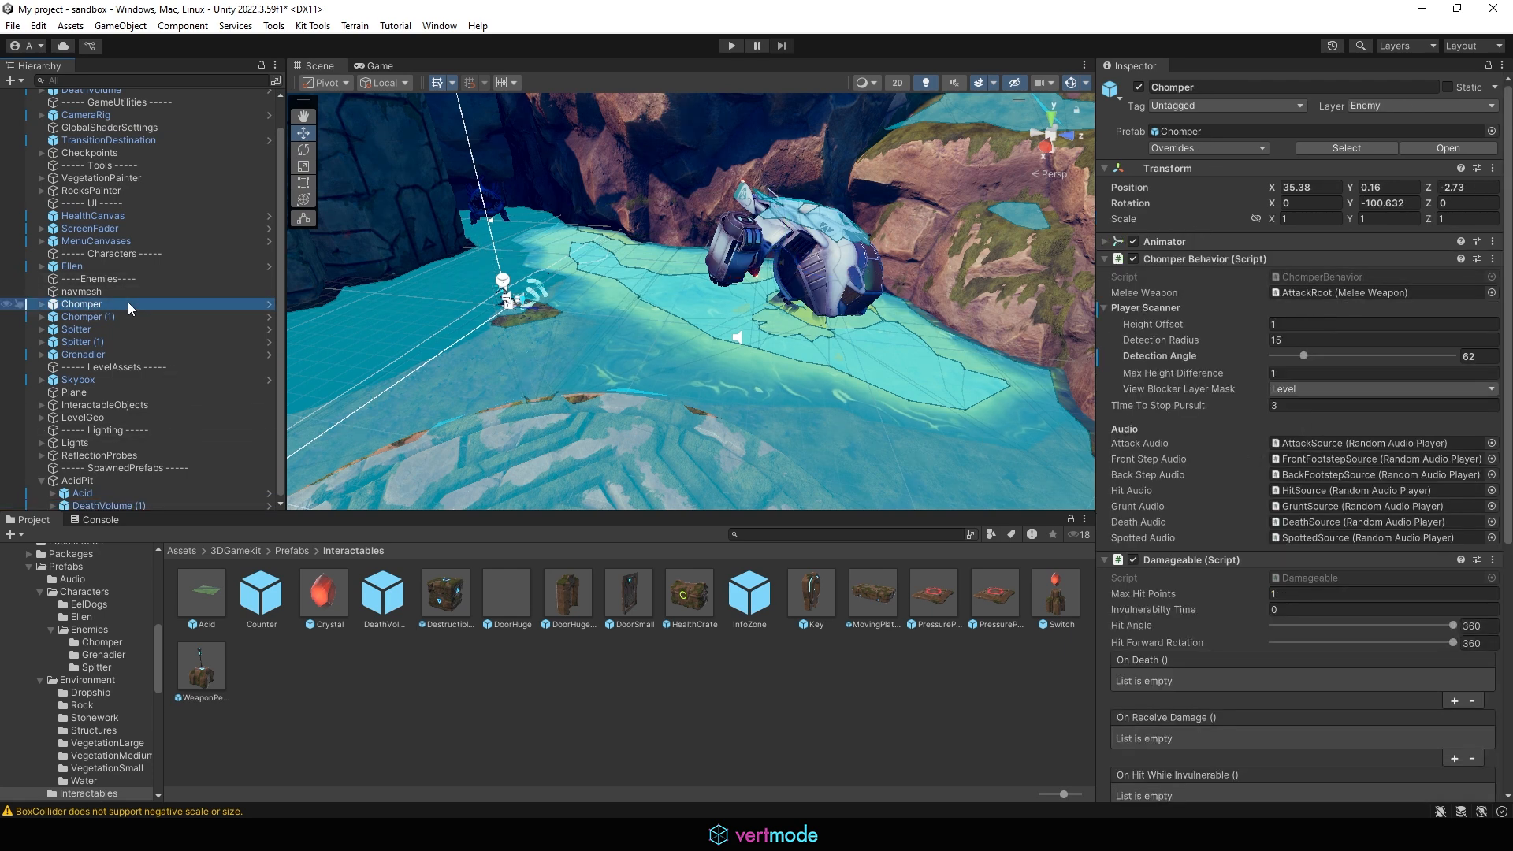
click(144, 504)
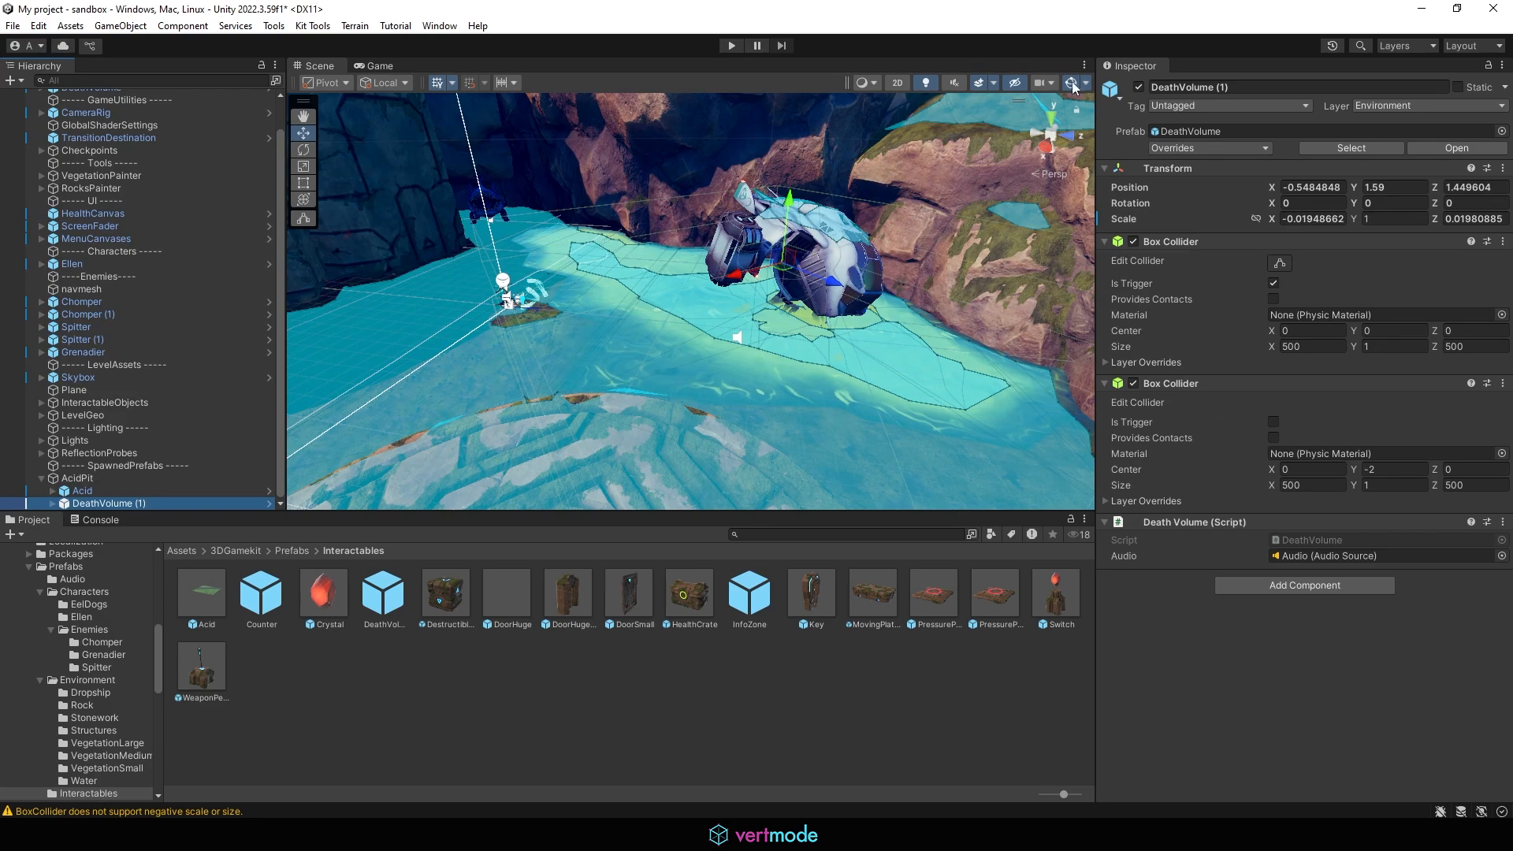
alt+drag(776, 333, 928, 509)
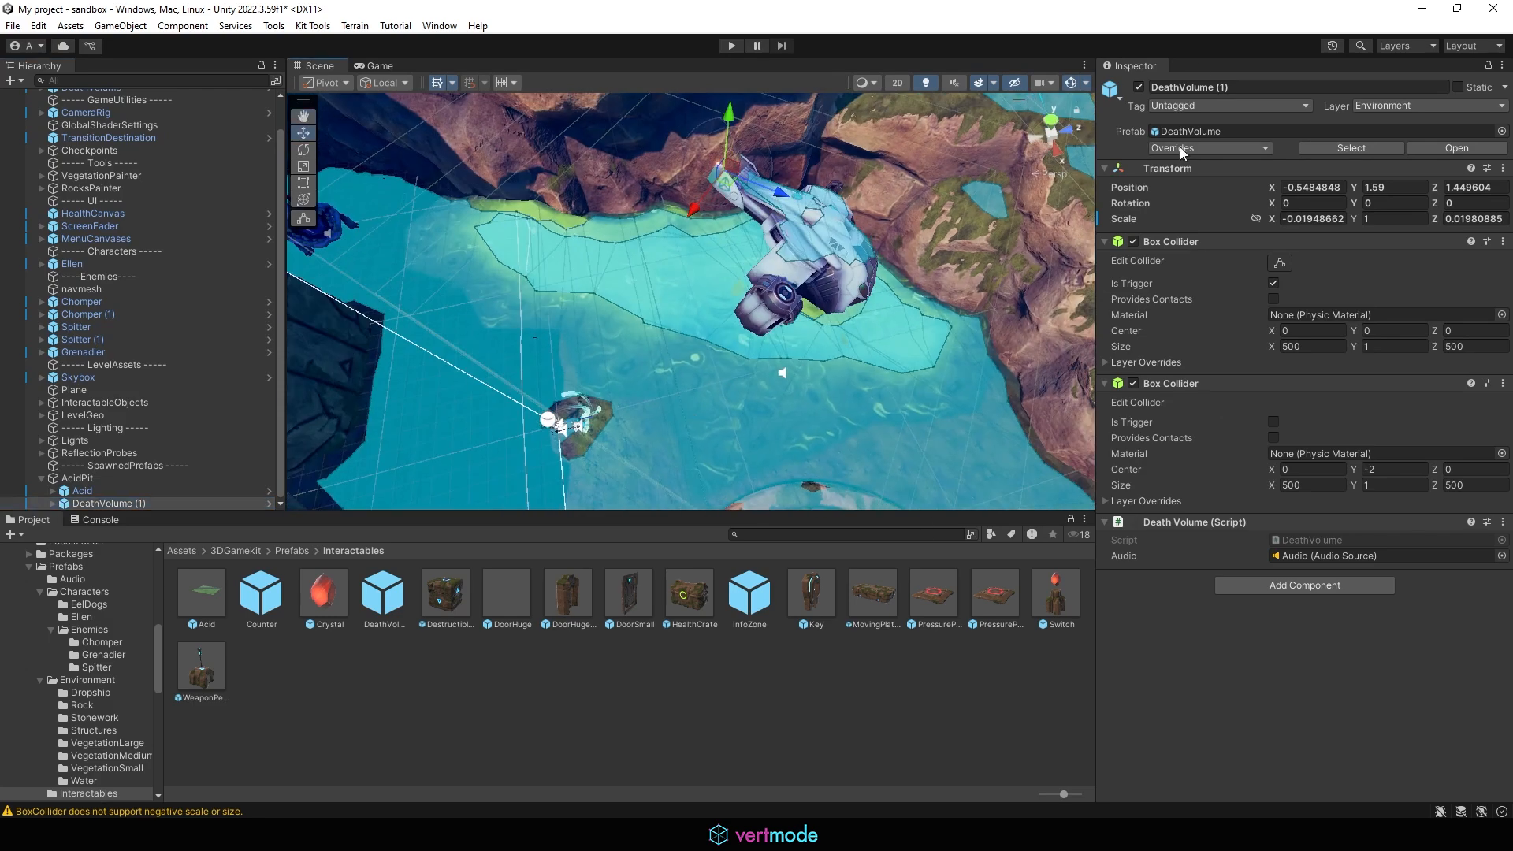
click(1071, 85)
alt+drag(815, 324, 911, 327)
Step: Place a Platform1x1 prefab from Environment > Structures into the acid pit and tilt it about -20 degrees on Z
click(292, 550)
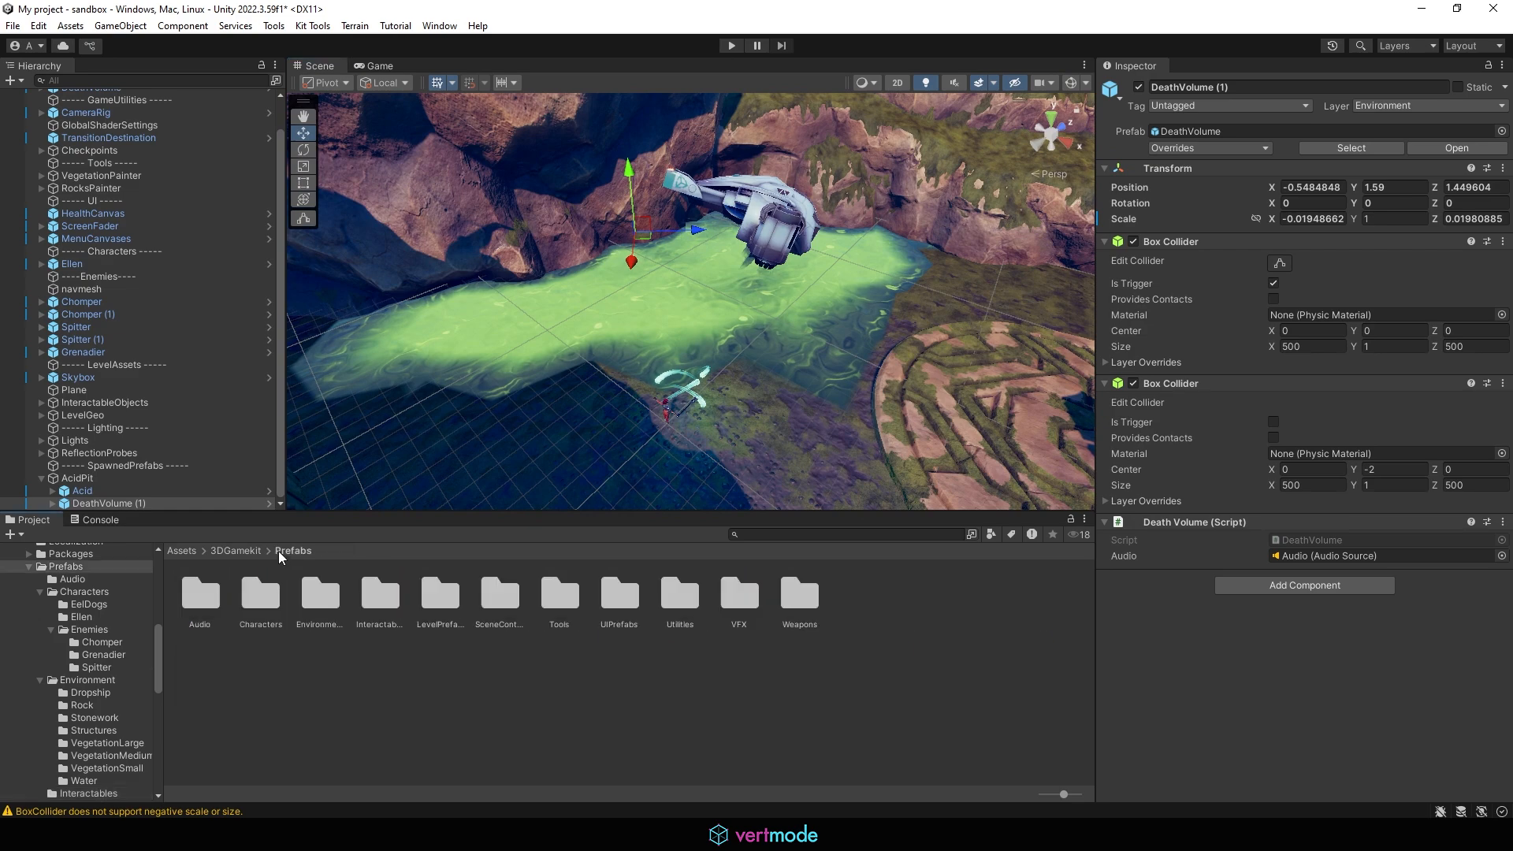
alt+drag(636, 266, 516, 240)
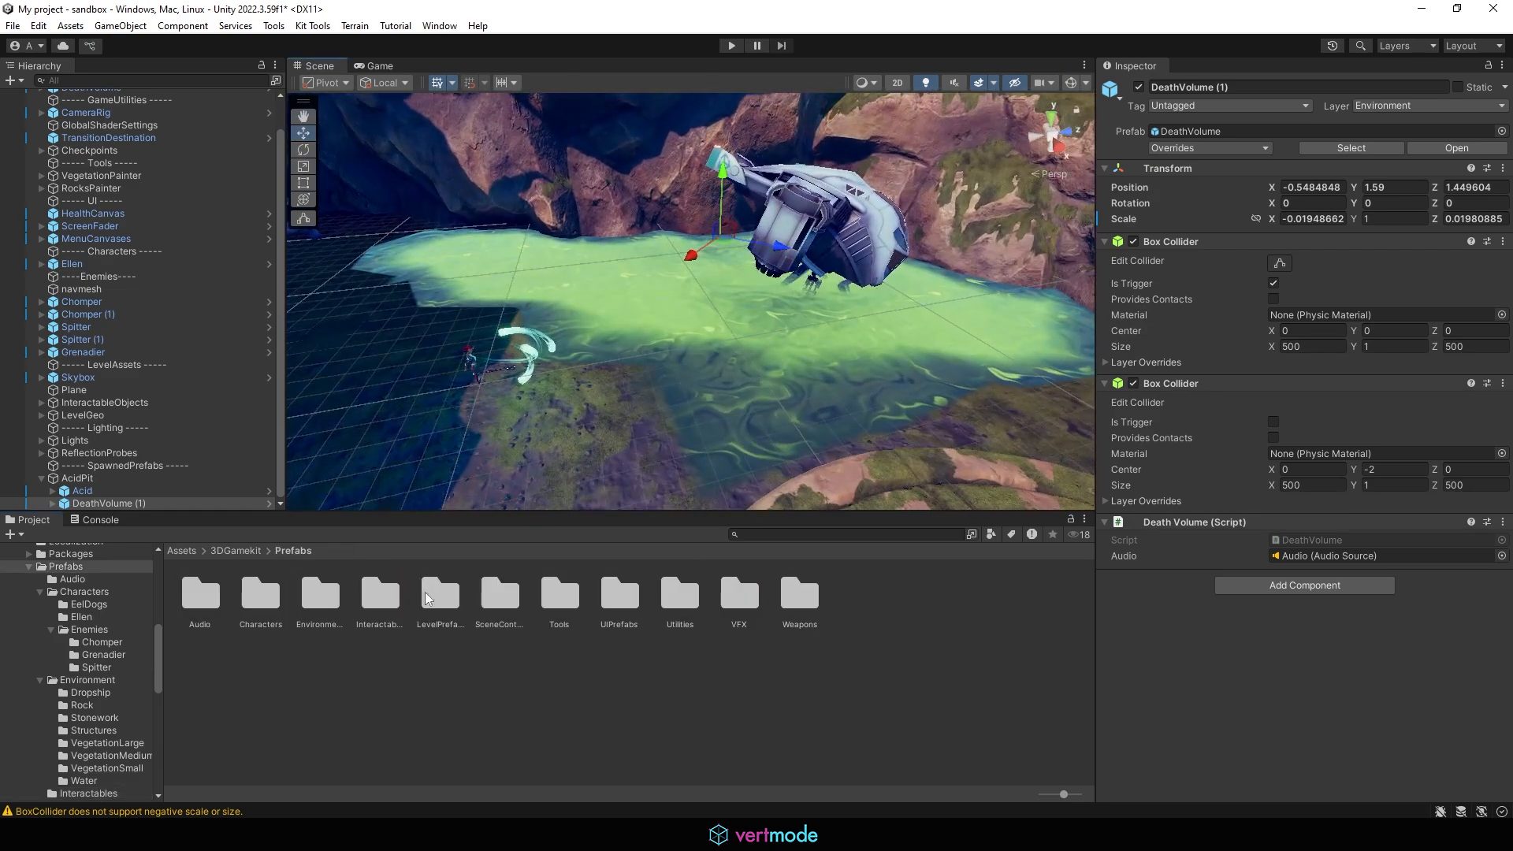
double_click(340, 592)
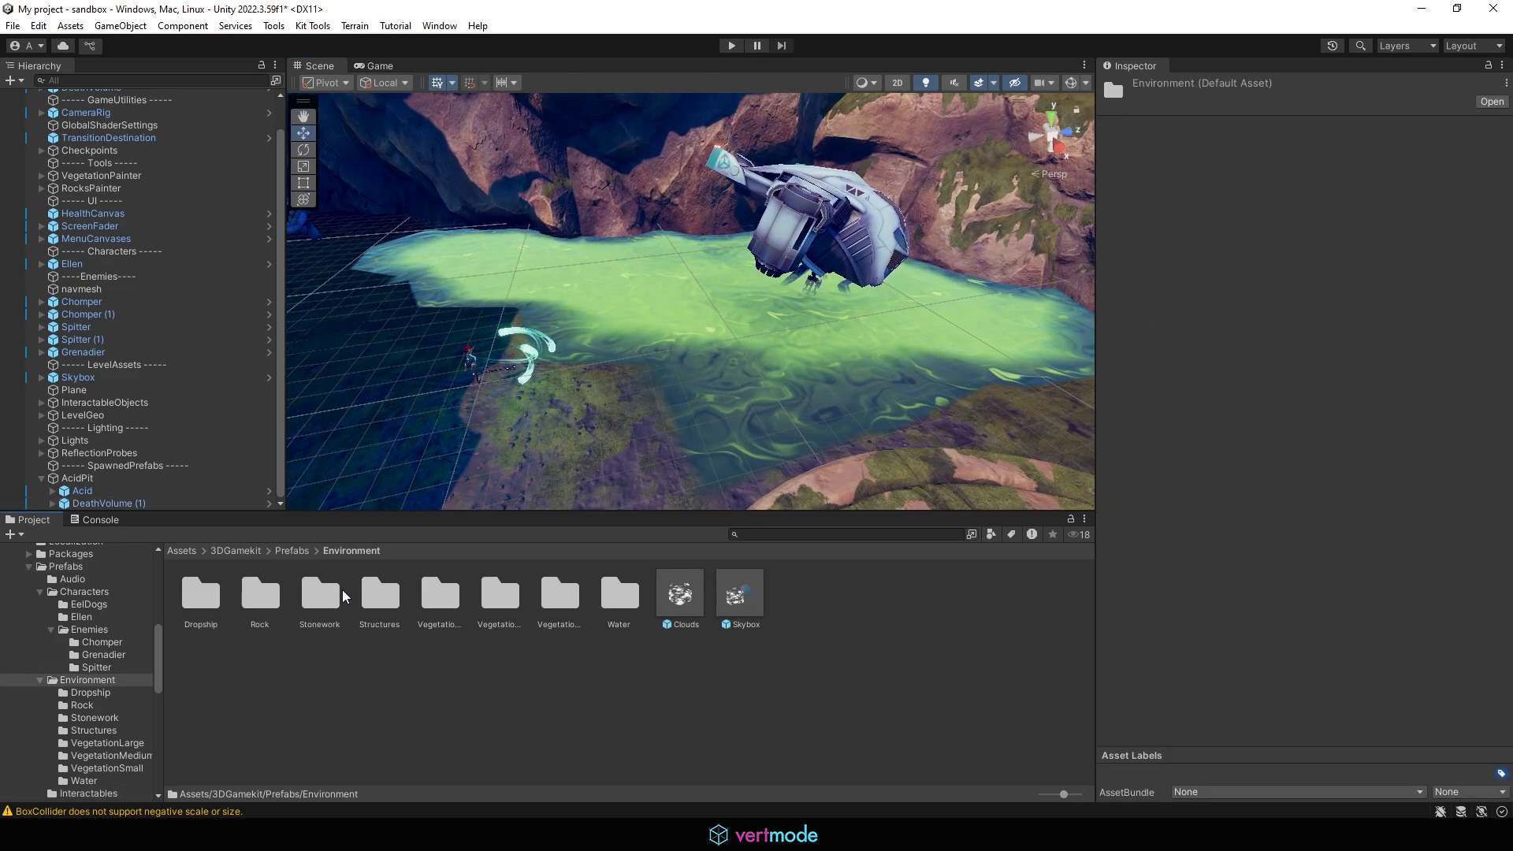
double_click(386, 596)
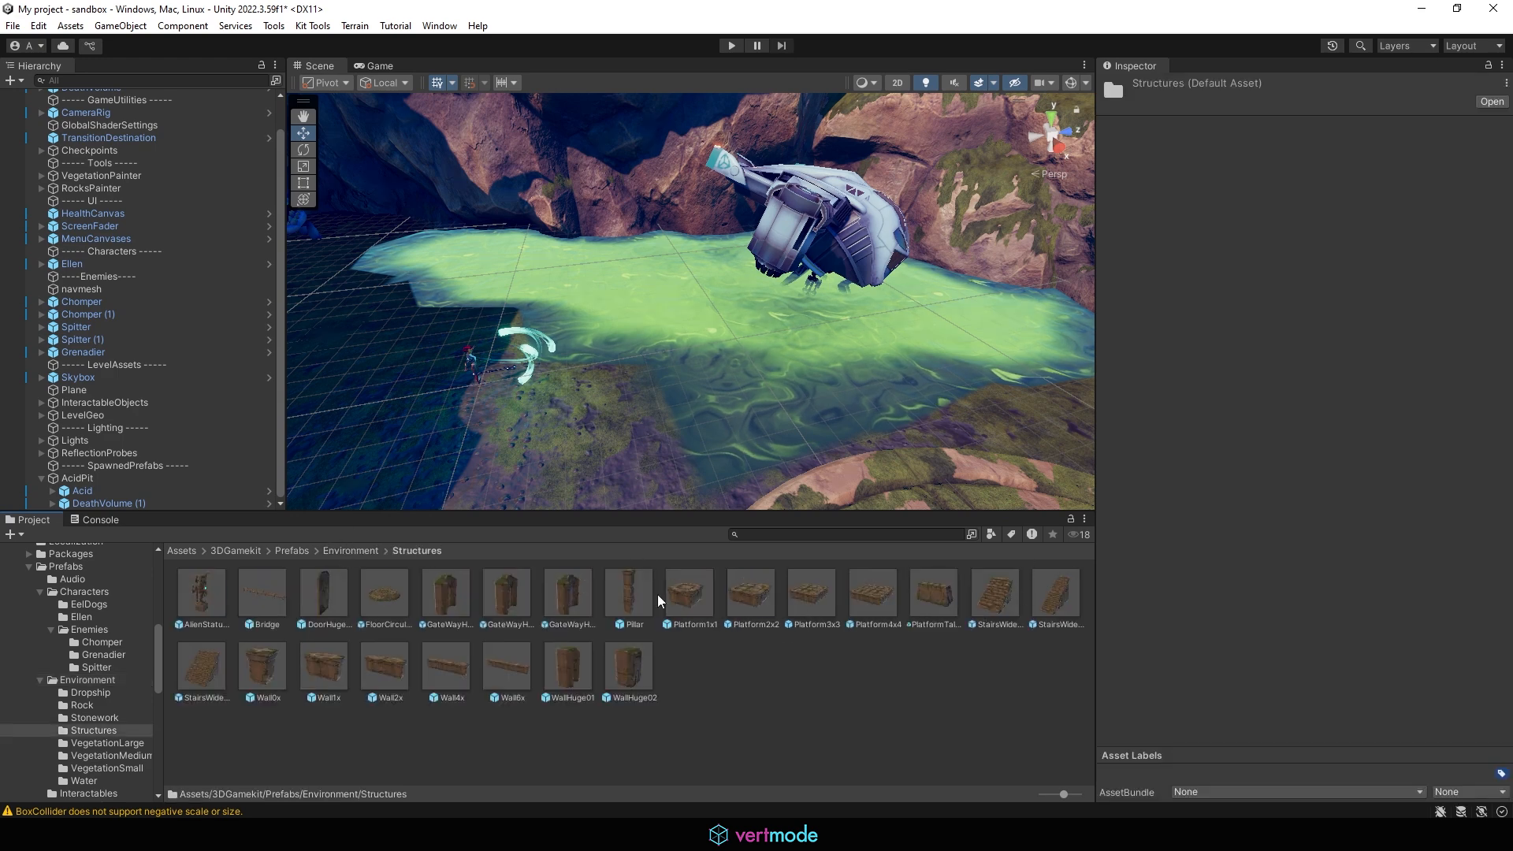
drag(705, 607, 796, 309)
key(r)
key(w)
key(e)
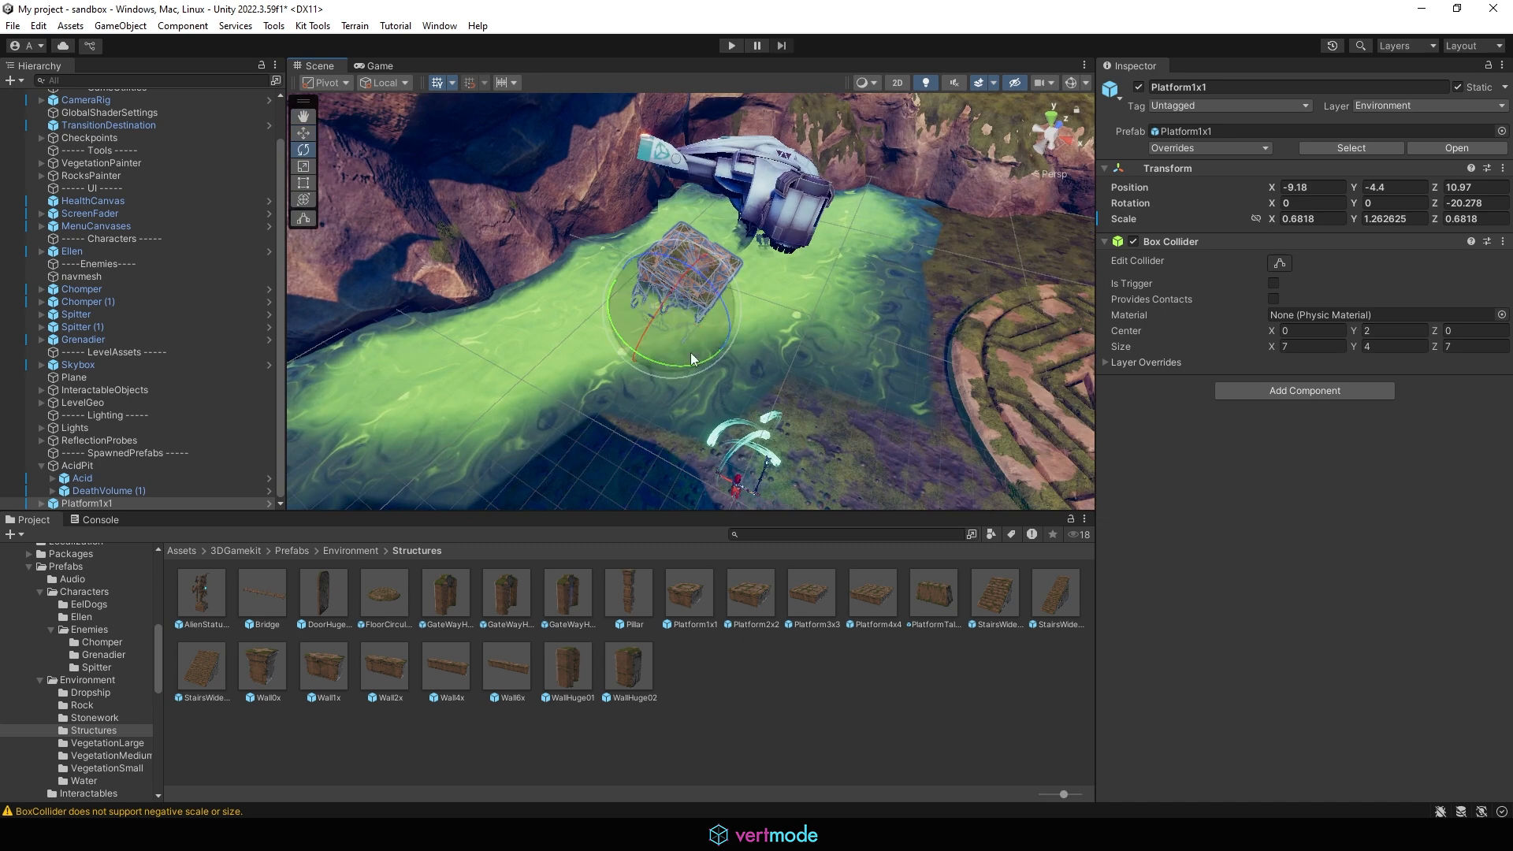
drag(690, 352, 722, 381)
Step: Duplicate the tilted platform
key(w)
click(668, 333)
key(ctrl+z)
key(ctrl+d)
alt+drag(722, 381, 906, 299)
key(ctrl+z)
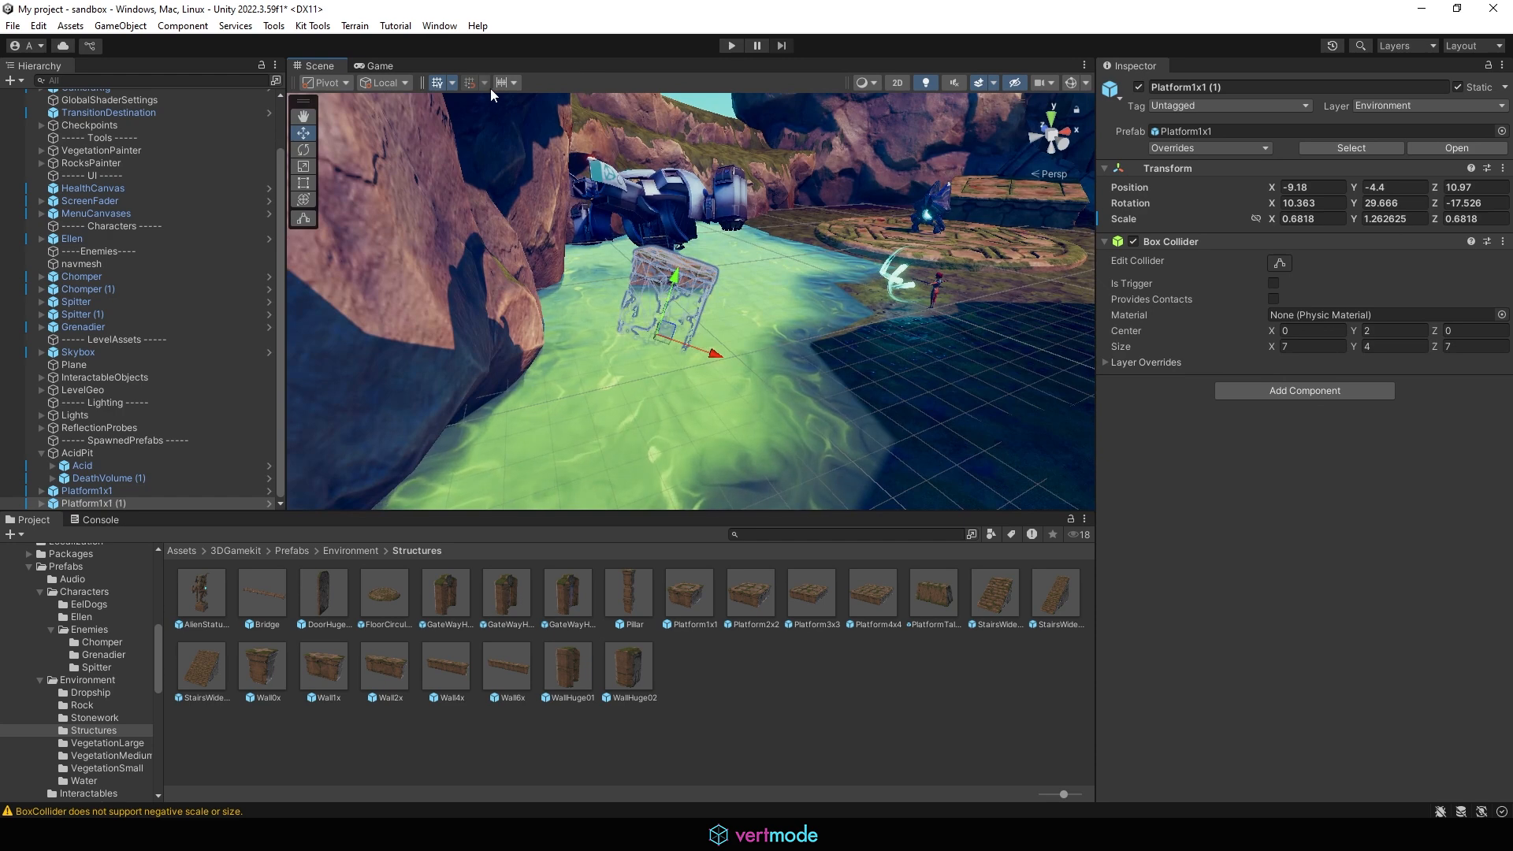
Step: Switch handles to Global and move the duplicate platform to about X -6.2, Z 5.0, rotating it to lie flatter
click(385, 82)
click(408, 100)
alt+drag(880, 310, 874, 356)
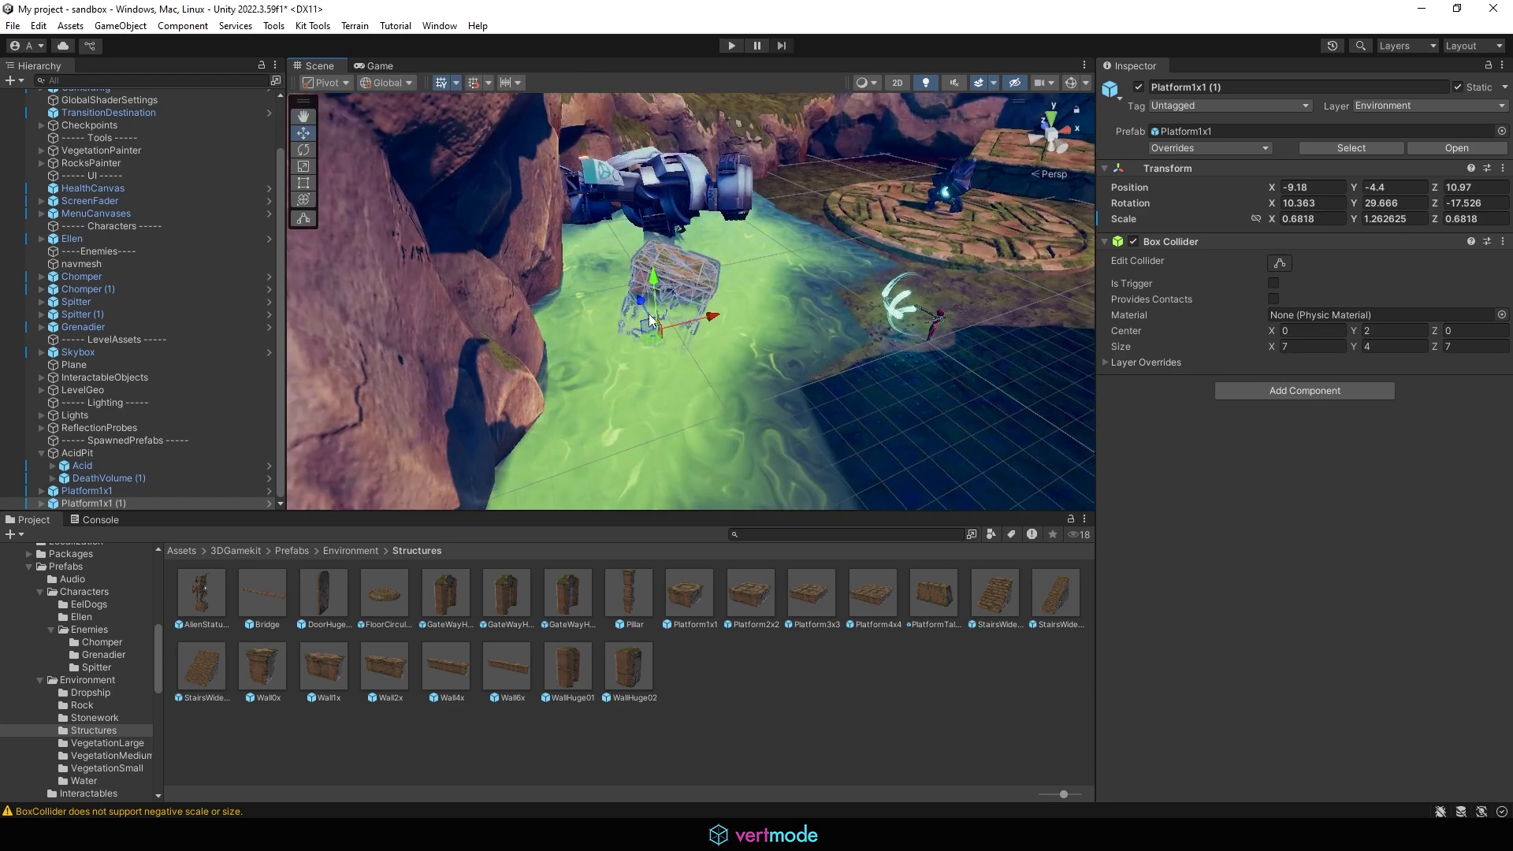
drag(651, 317, 705, 369)
key(e)
alt+drag(706, 369, 457, 373)
key(w)
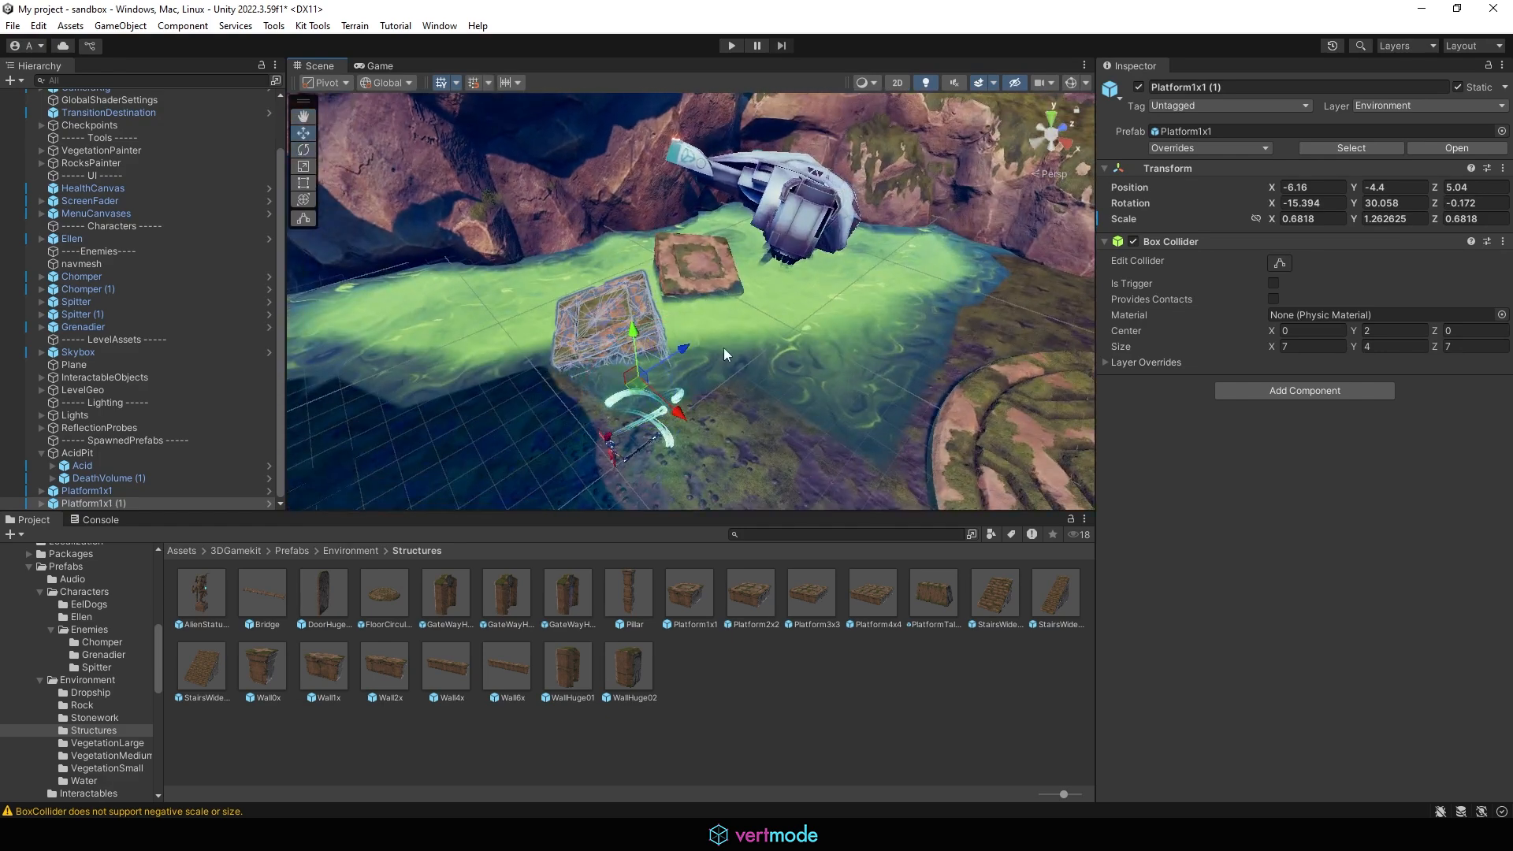
Step: Fine-tune the positions of both platforms in the acid pit, raising the duplicate to about Y -4.29
alt+drag(690, 350, 704, 366)
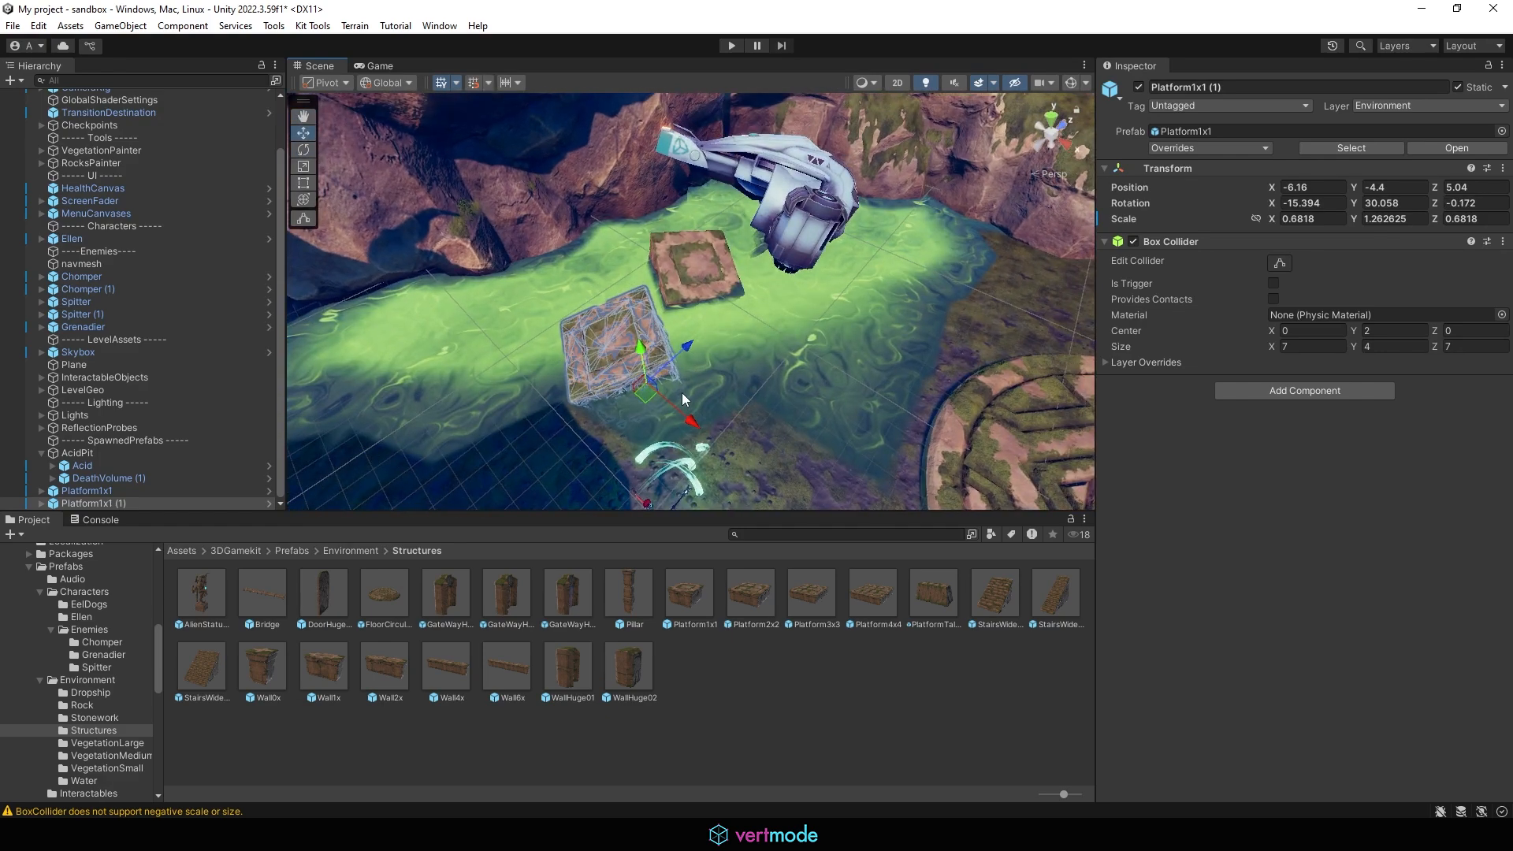
click(728, 250)
alt+drag(757, 309, 864, 354)
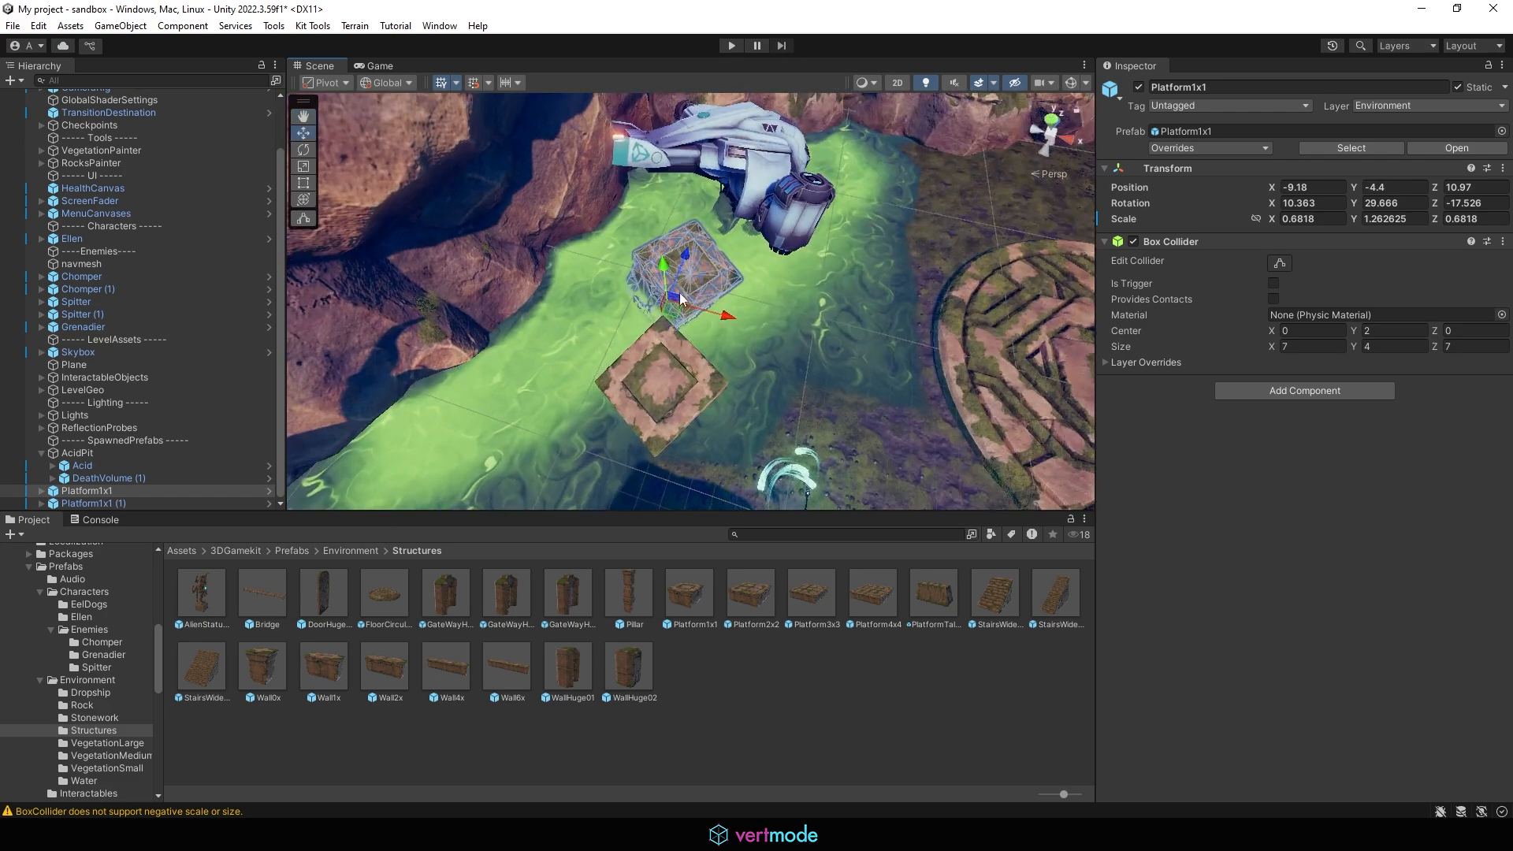
alt+drag(815, 219, 669, 288)
alt+drag(659, 378, 653, 371)
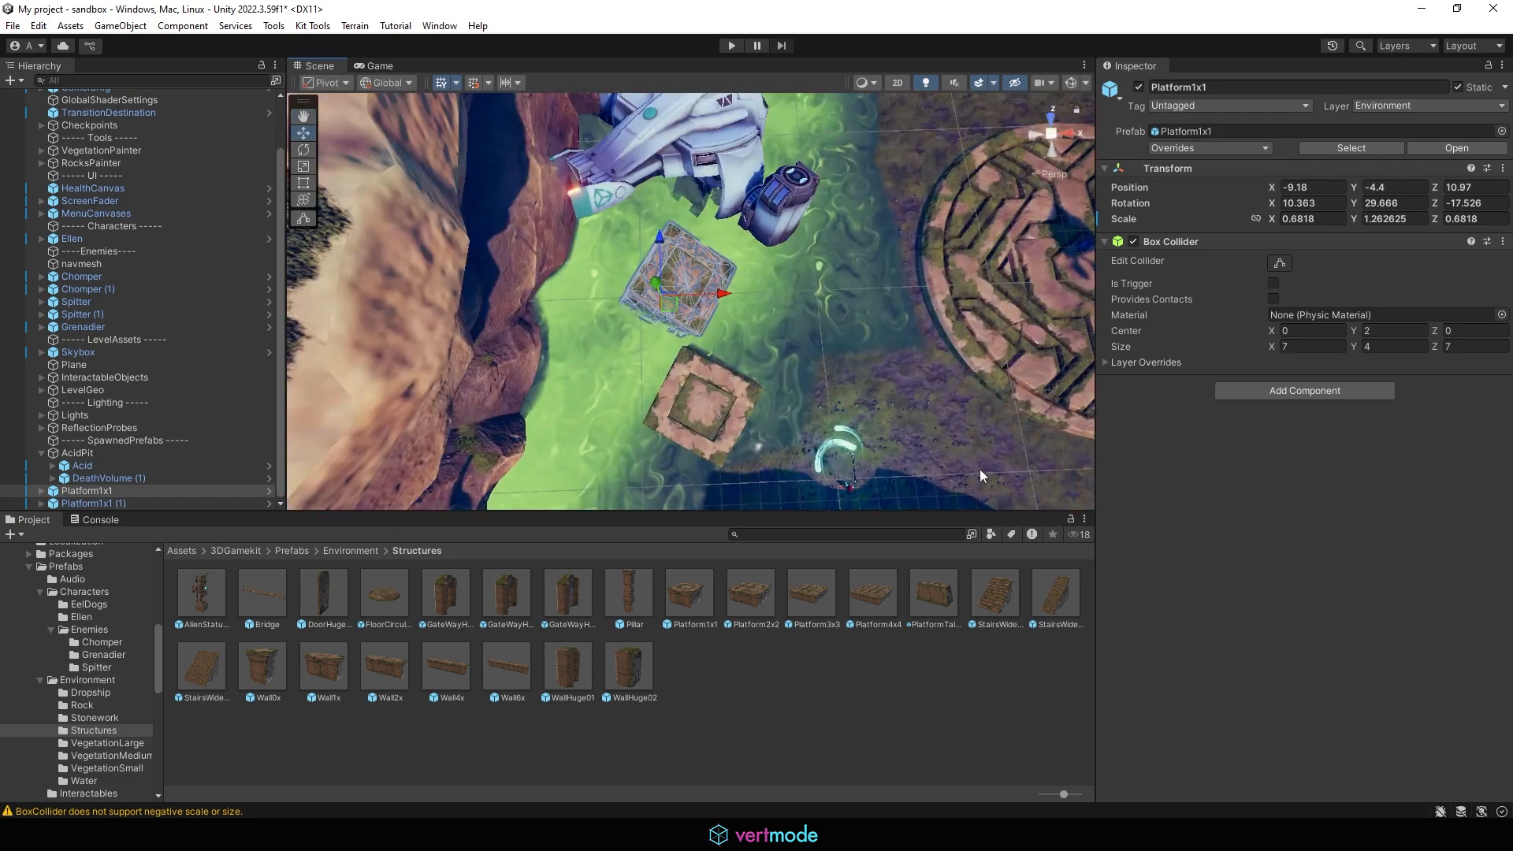
click(787, 397)
alt+drag(787, 397, 804, 332)
click(608, 282)
alt+drag(619, 383, 583, 443)
drag(628, 337, 628, 334)
click(719, 437)
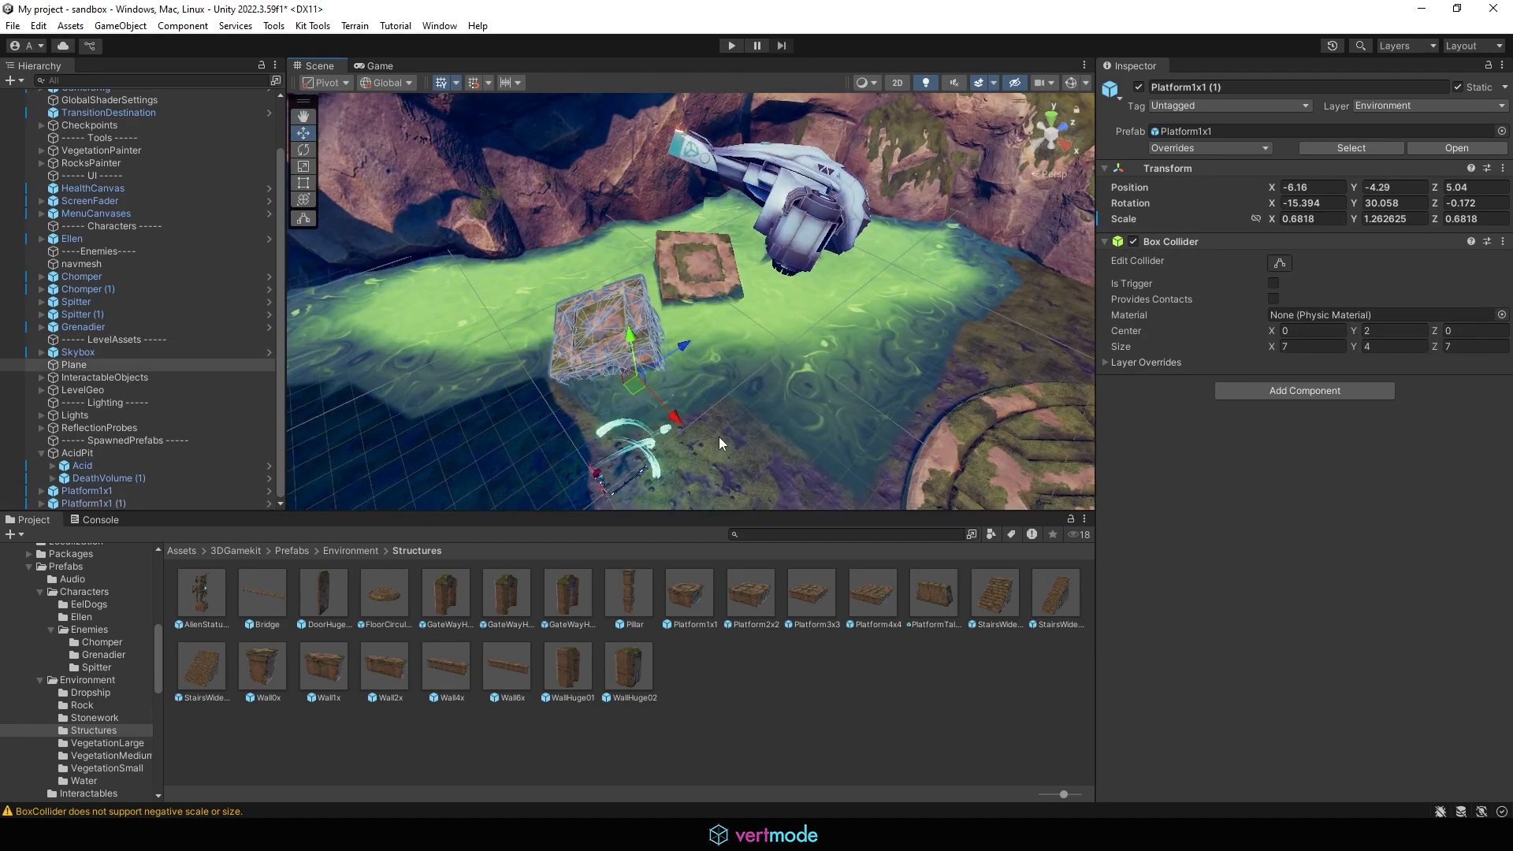
Step: Rebake the navmesh surface
alt+drag(738, 424, 610, 355)
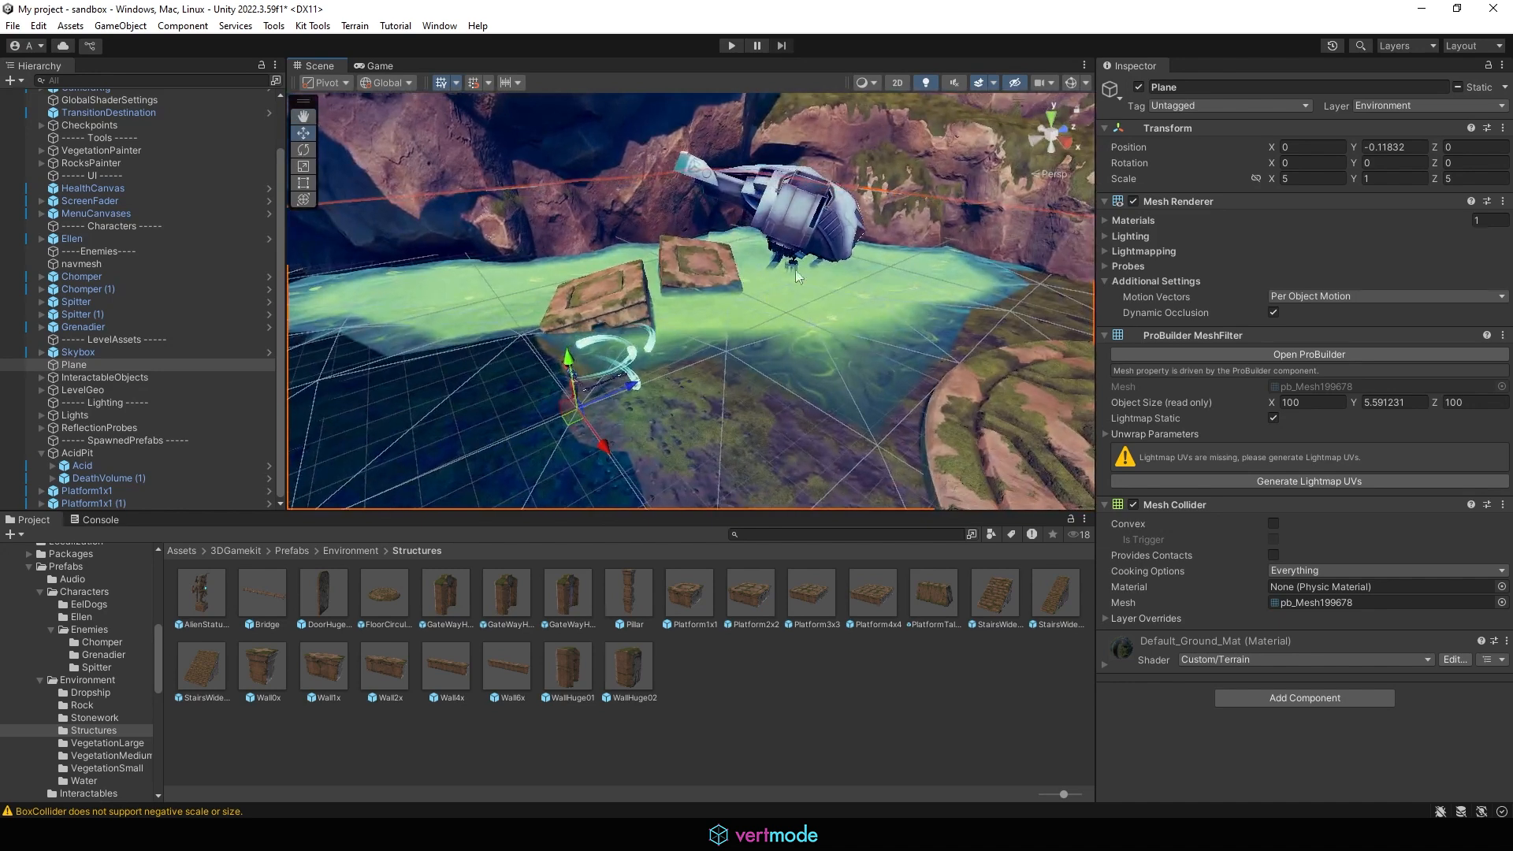
click(86, 266)
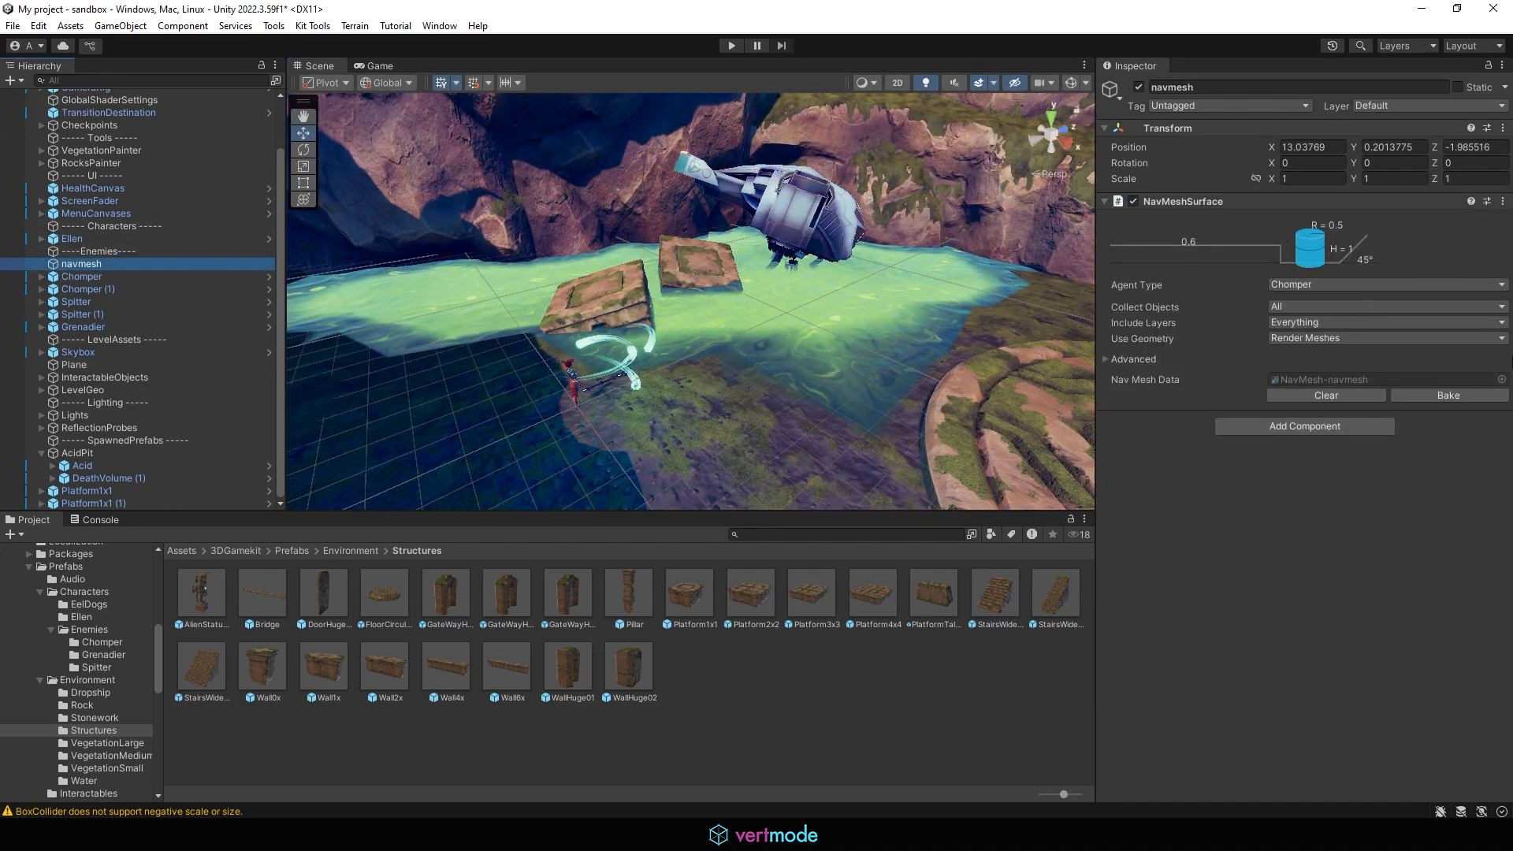
click(1448, 394)
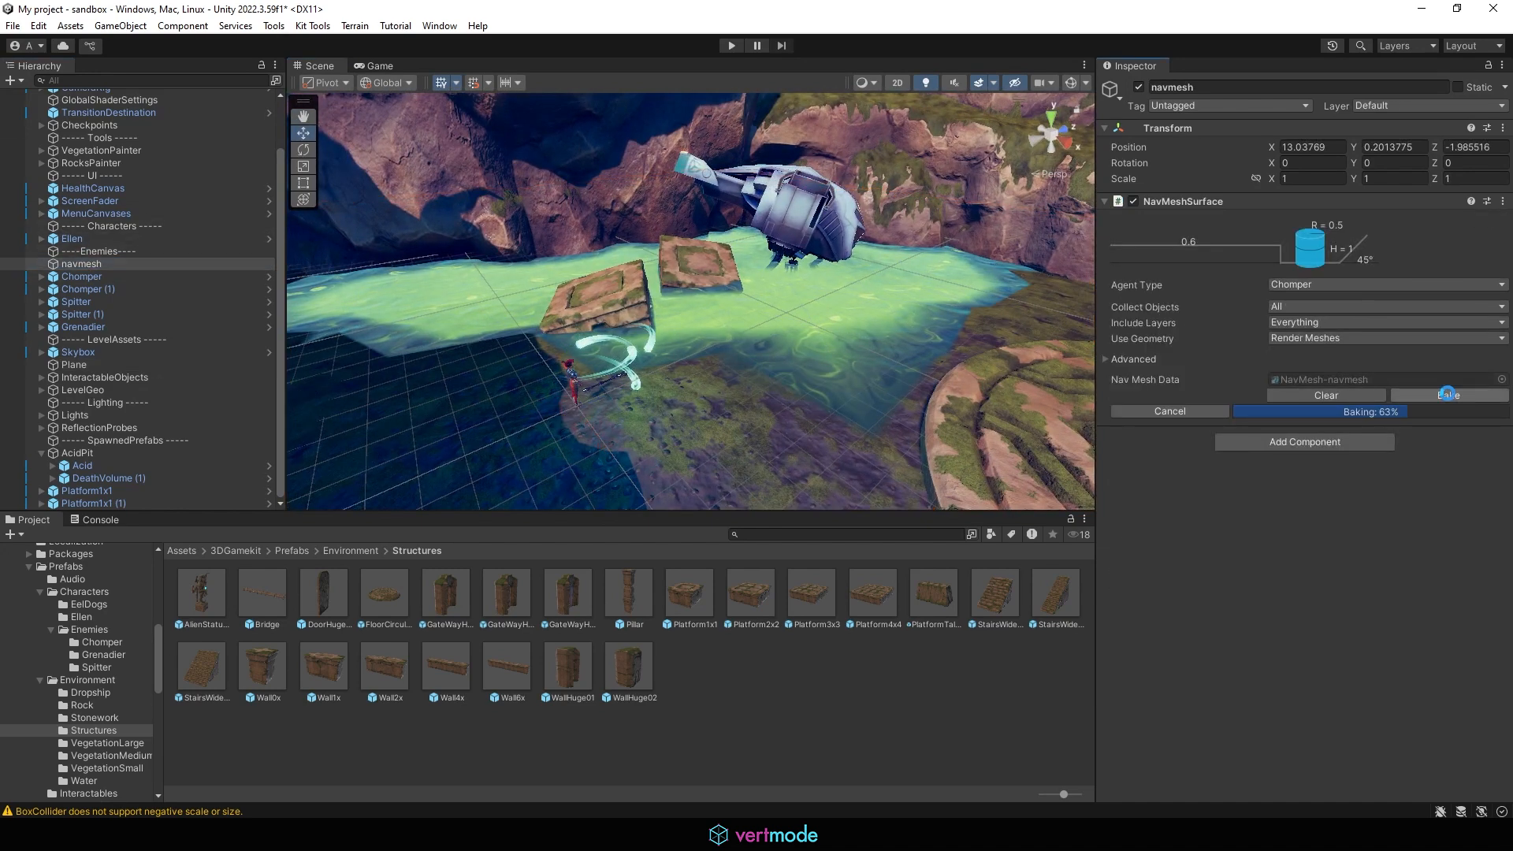
Step: Play-test the level, running Ellen across the platforms over the acid pit, then stop play mode
click(731, 44)
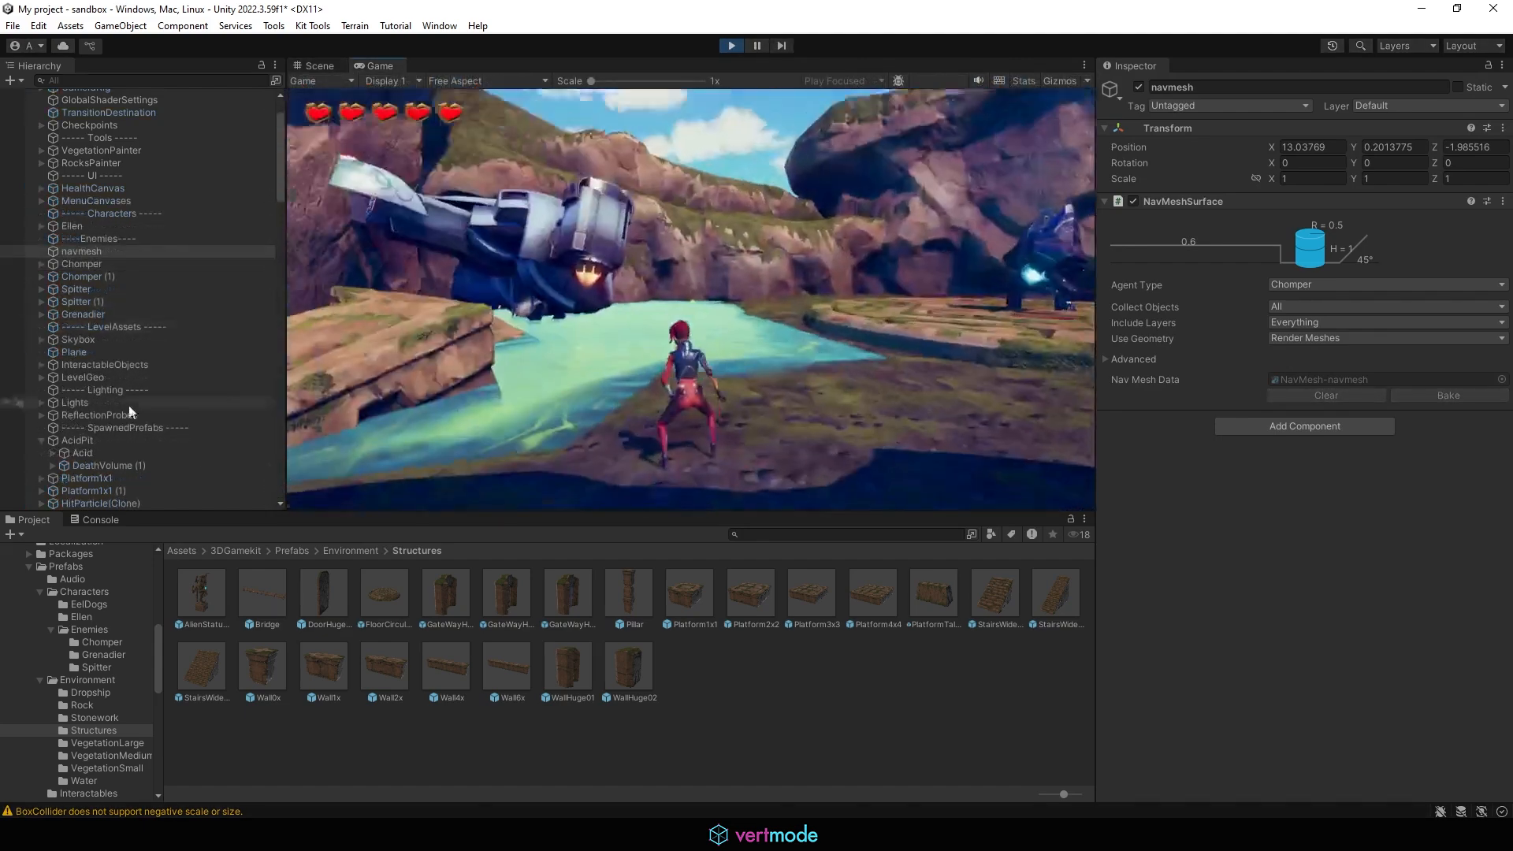
key(w)
key(space)
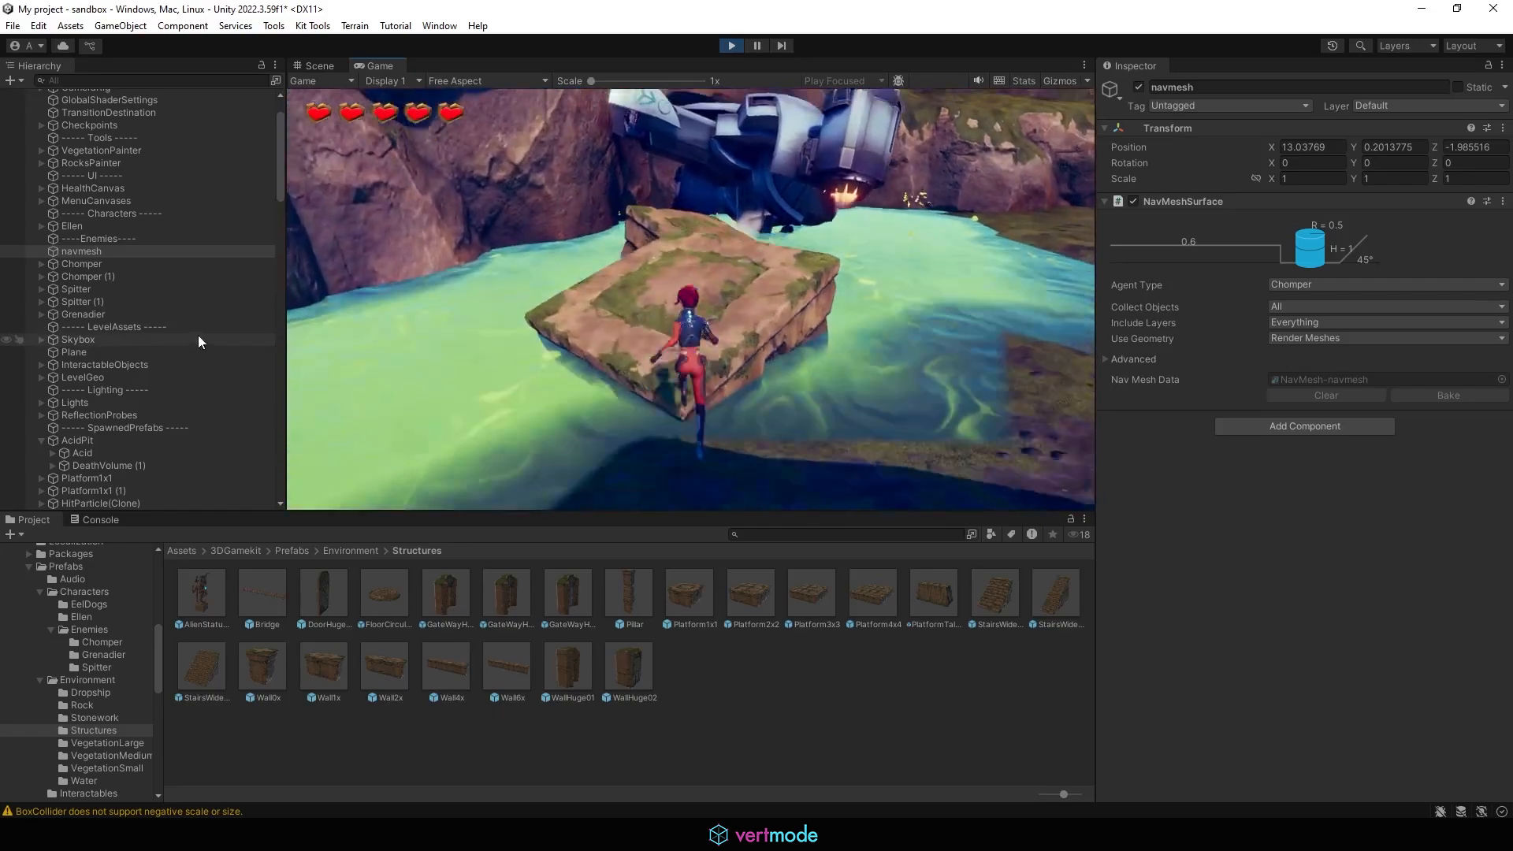
key(w)
key(space)
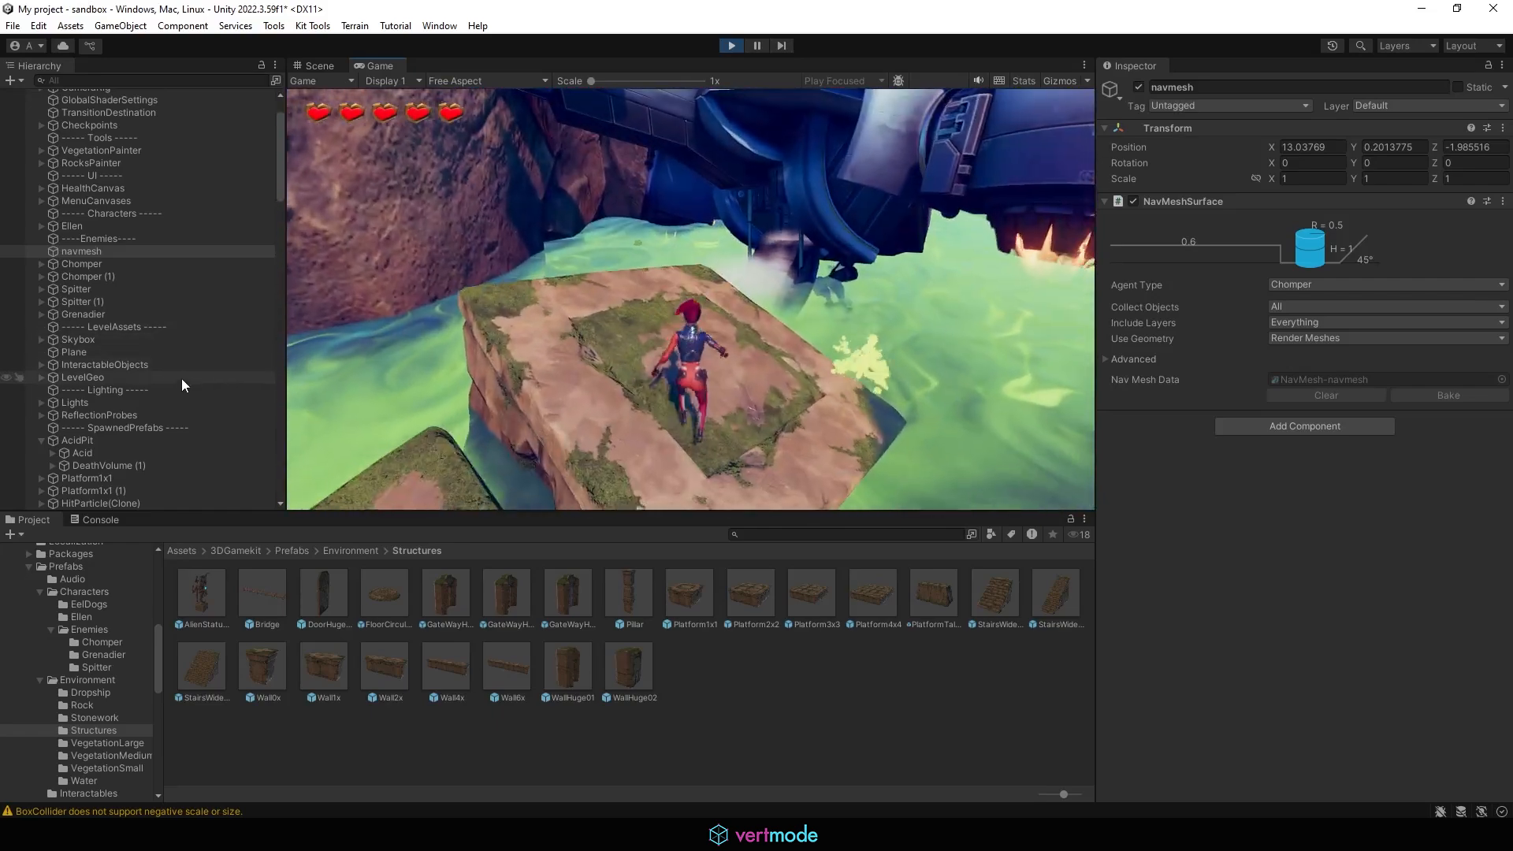
key(w)
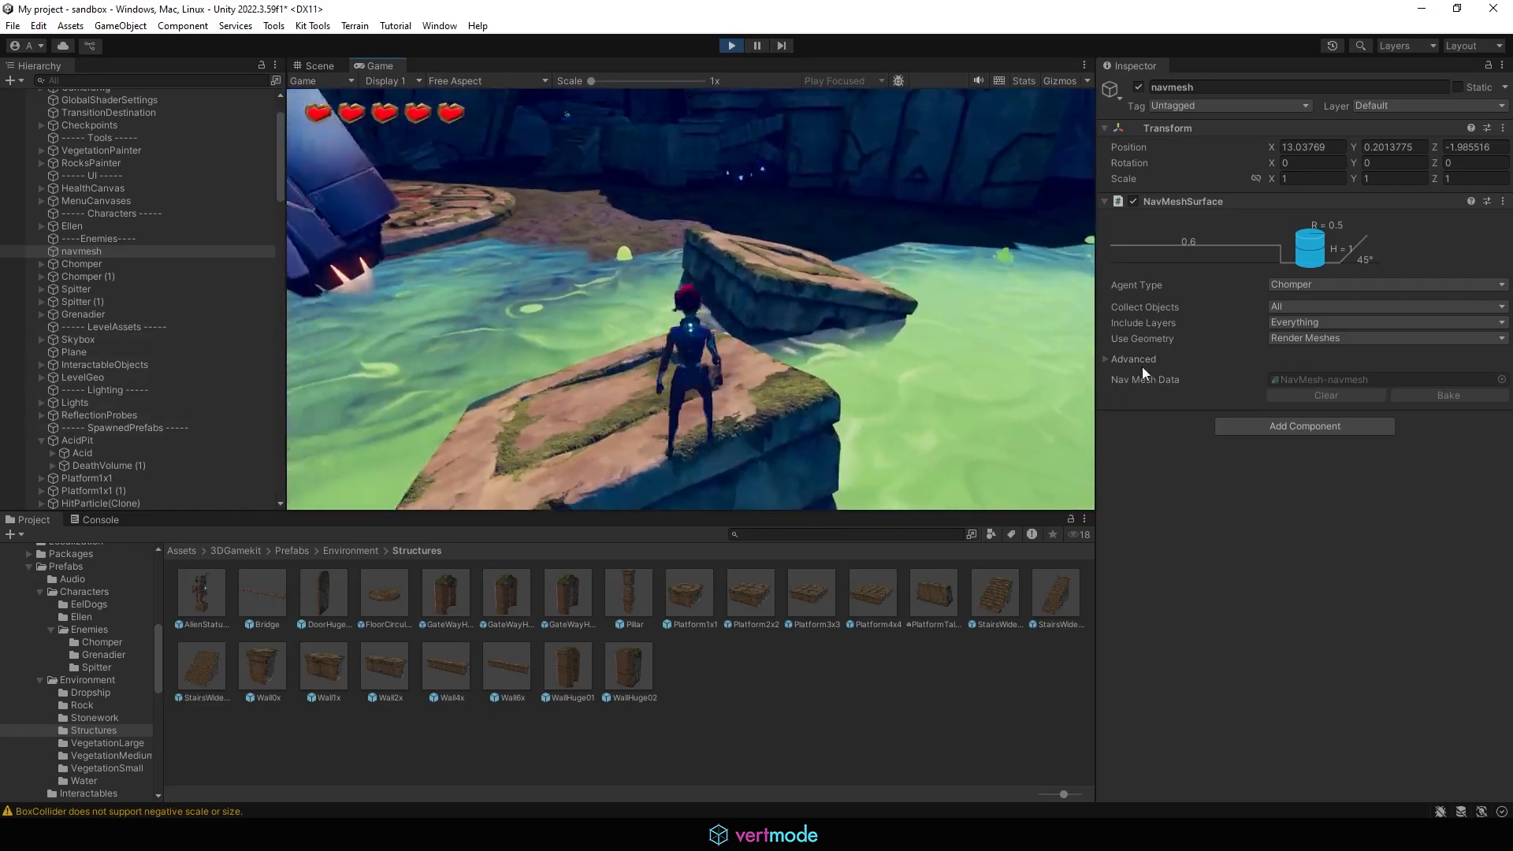
key(w)
key(space)
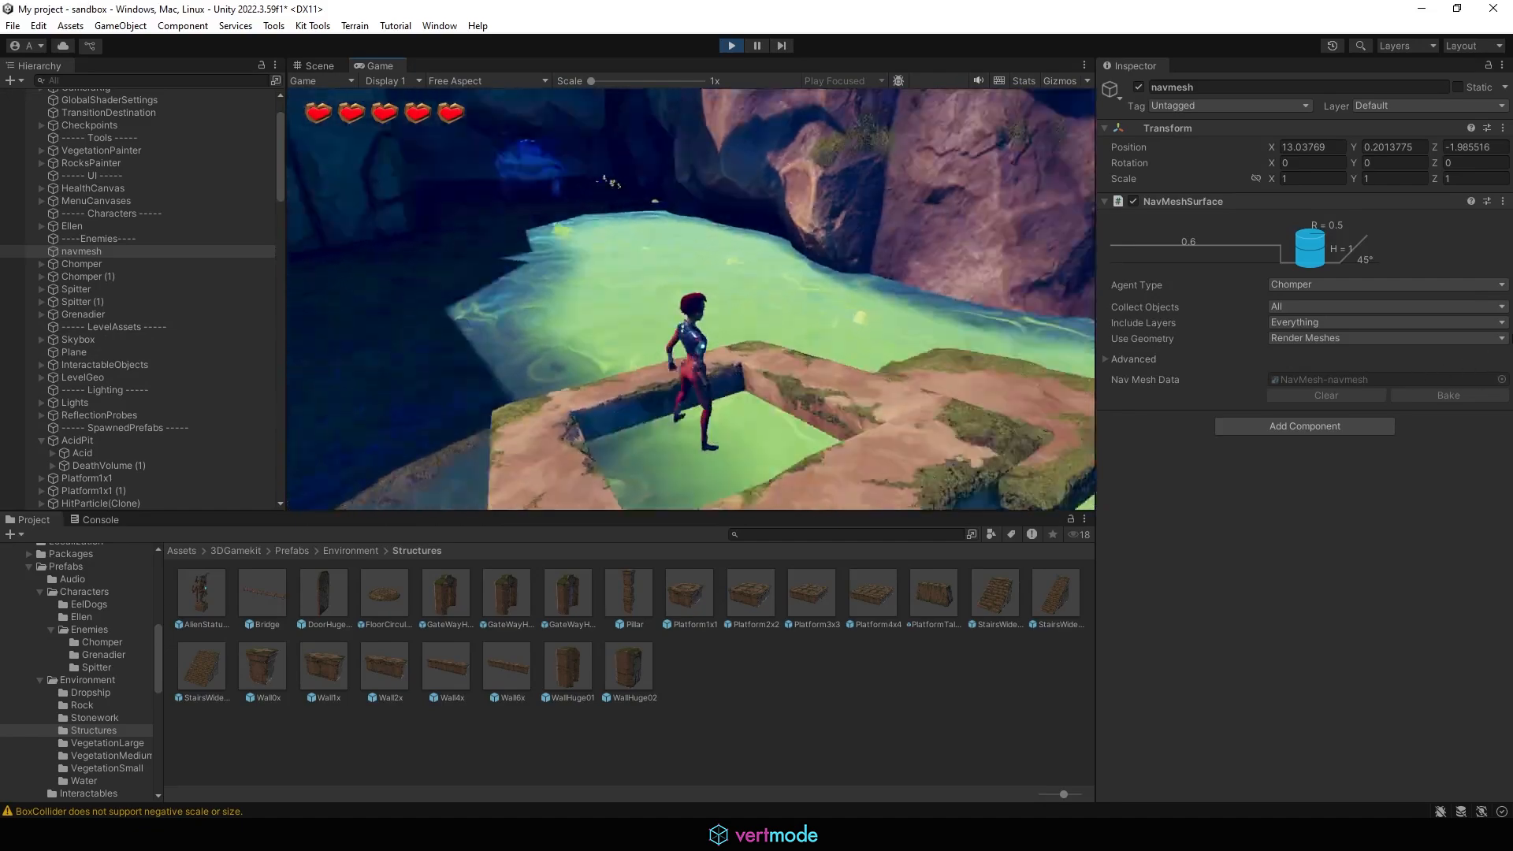
key(w)
key(space)
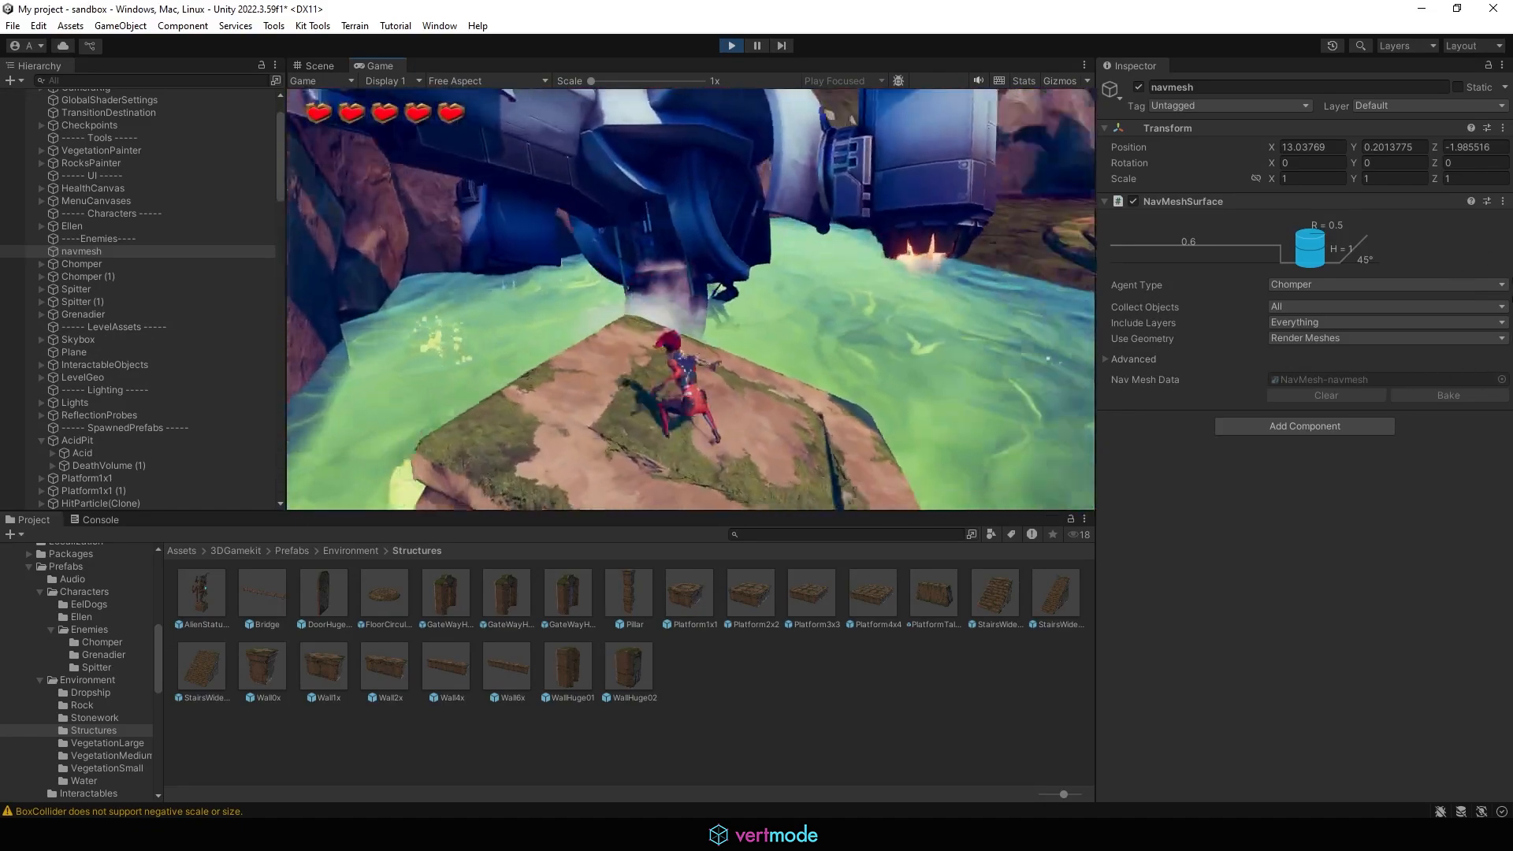
key(w)
key(space)
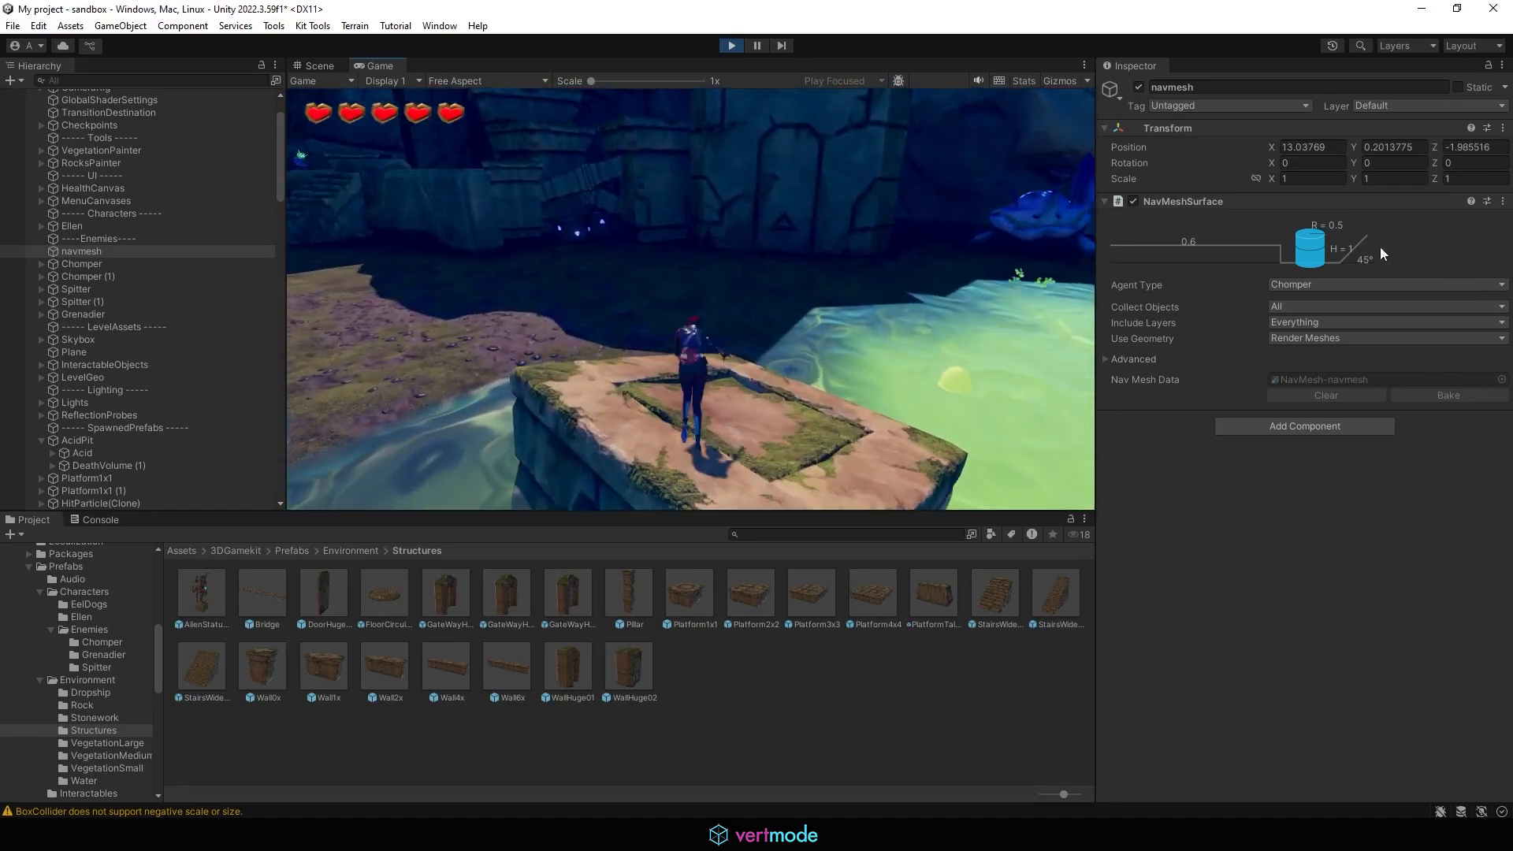
click(732, 46)
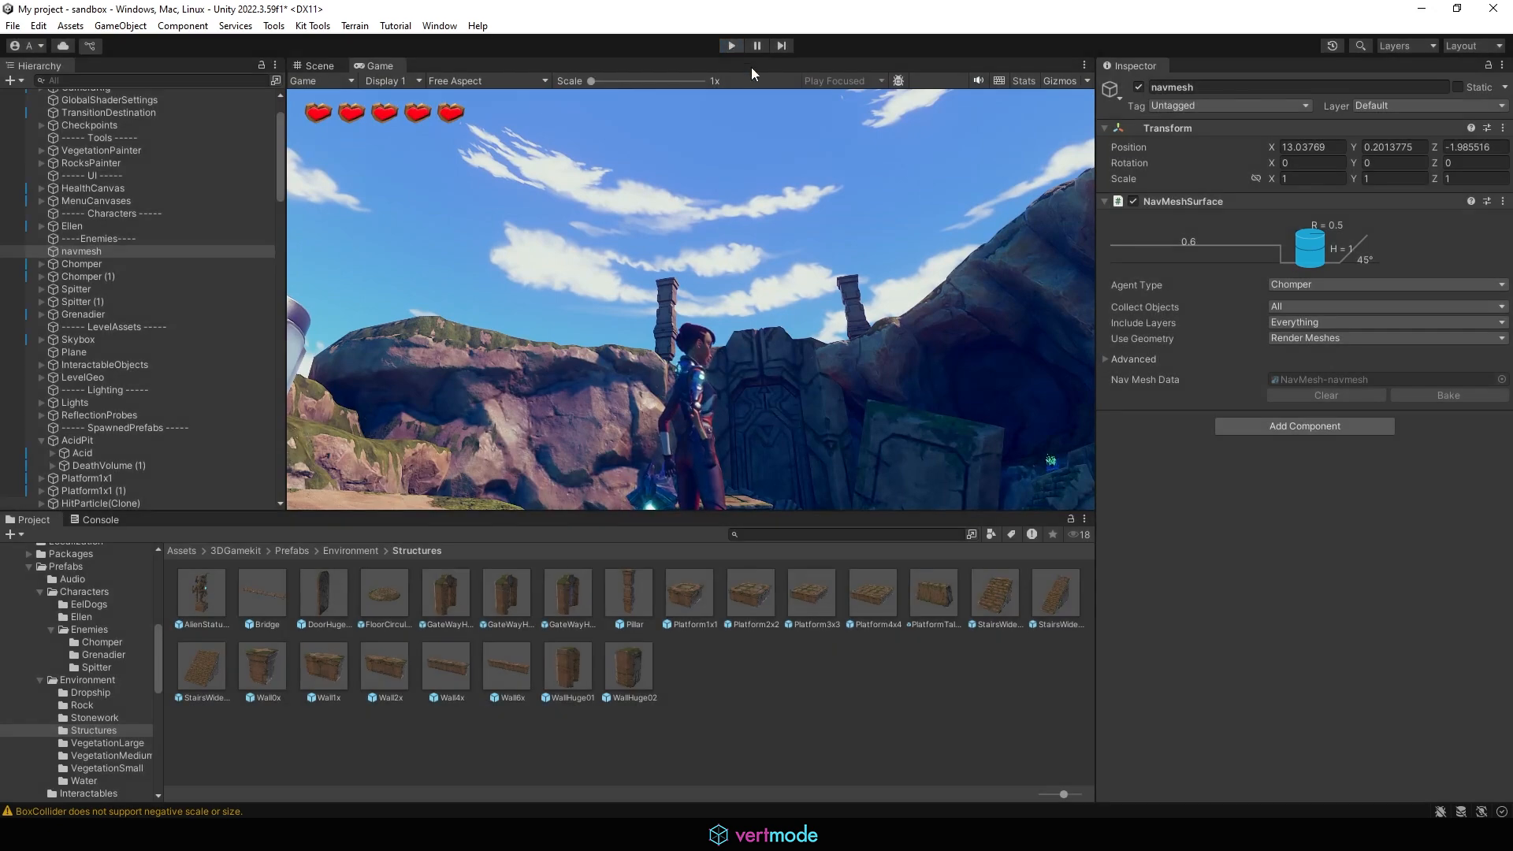
Step: Open the Platform1x1 prefab from the Structures folder for editing
click(13, 25)
click(63, 107)
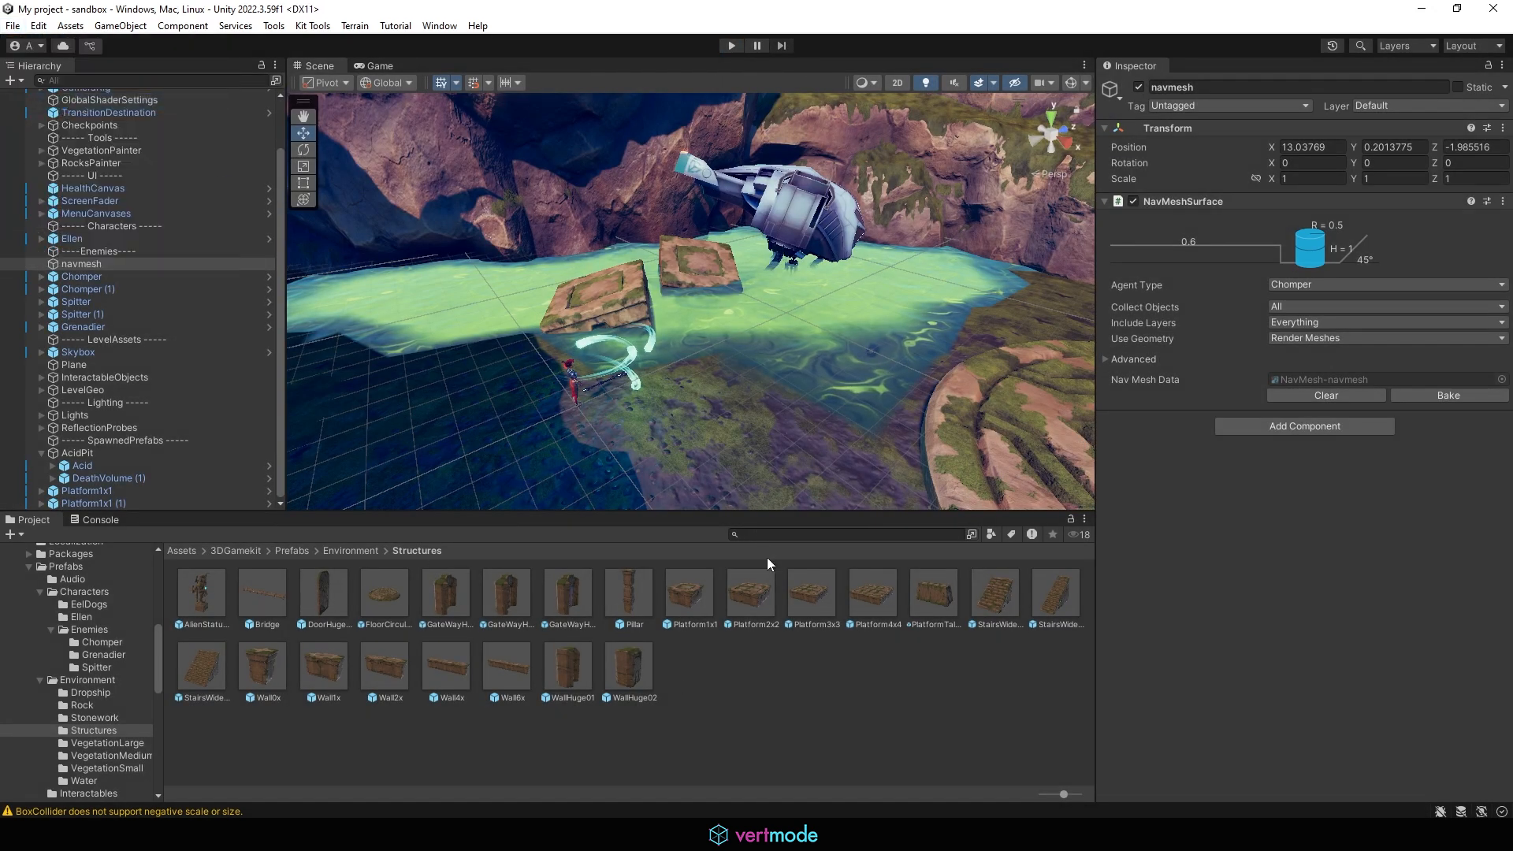
click(697, 594)
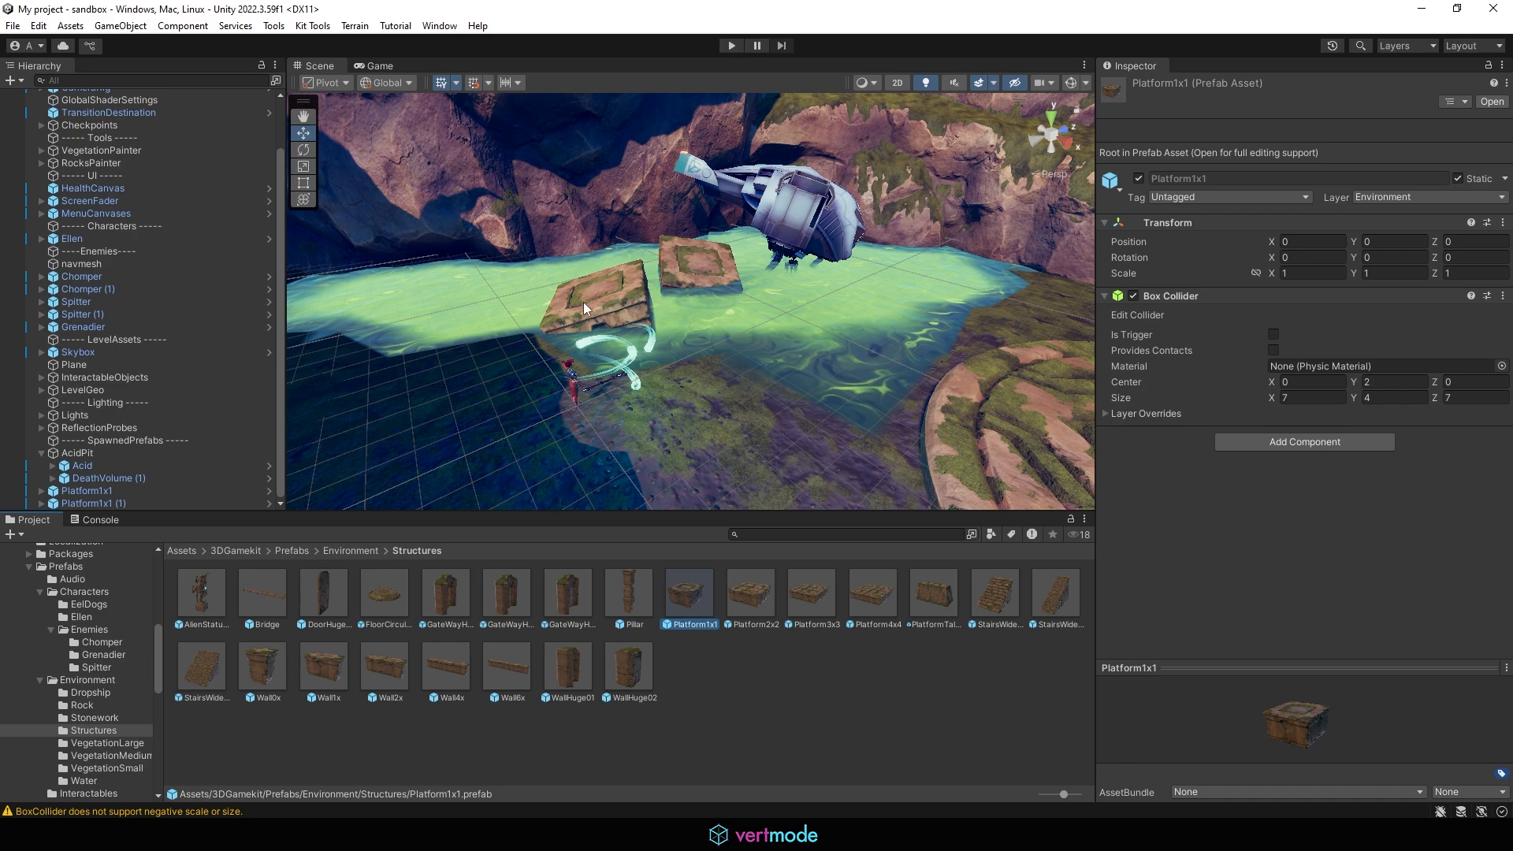
double_click(684, 592)
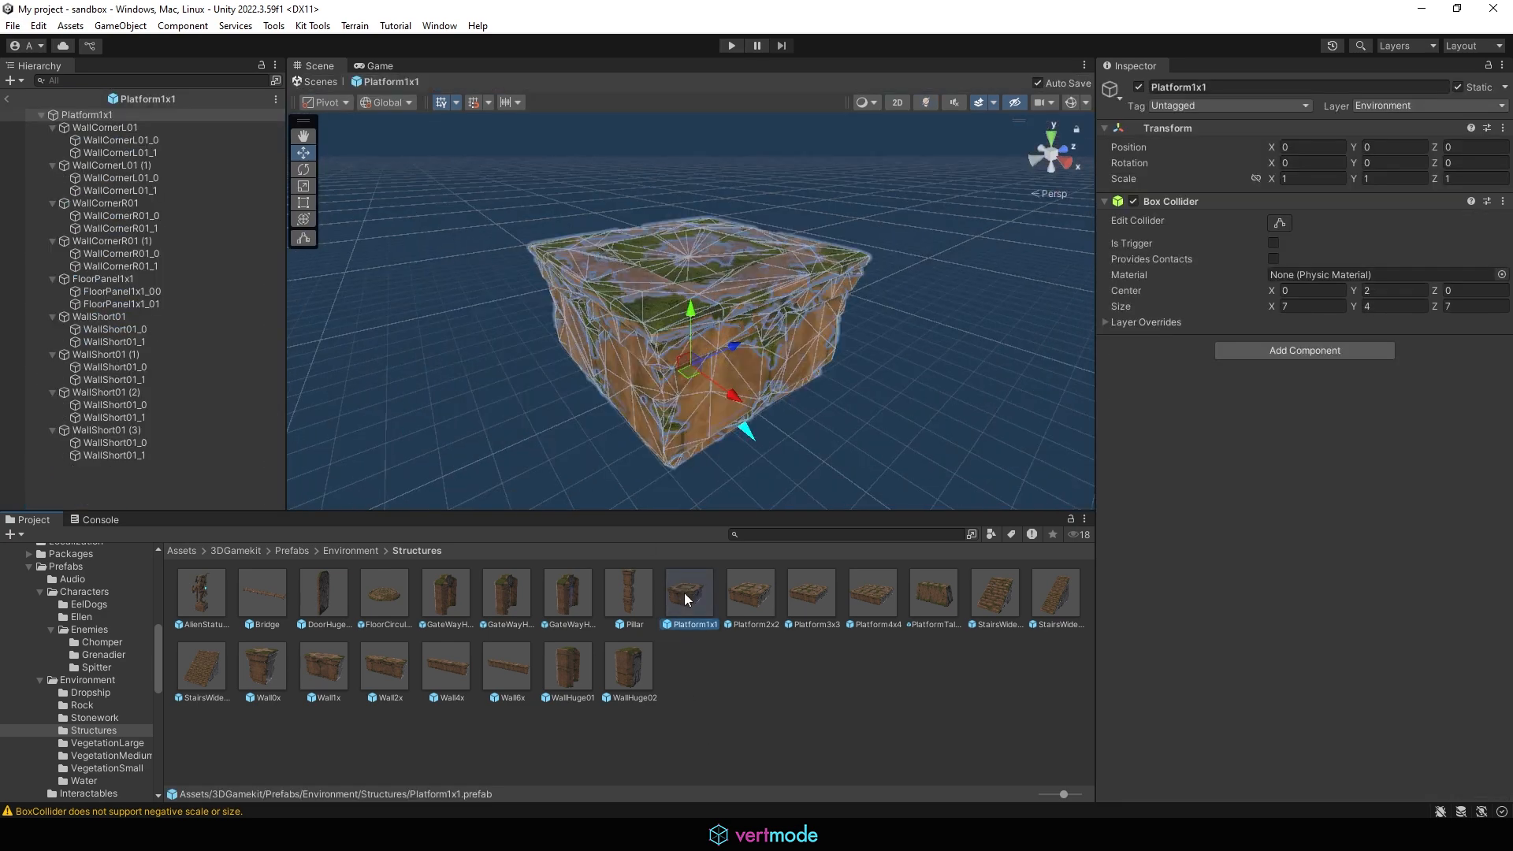
Step: Inside the prefab, set FloorPanel1x1_00's position X and Y to 0
click(115, 128)
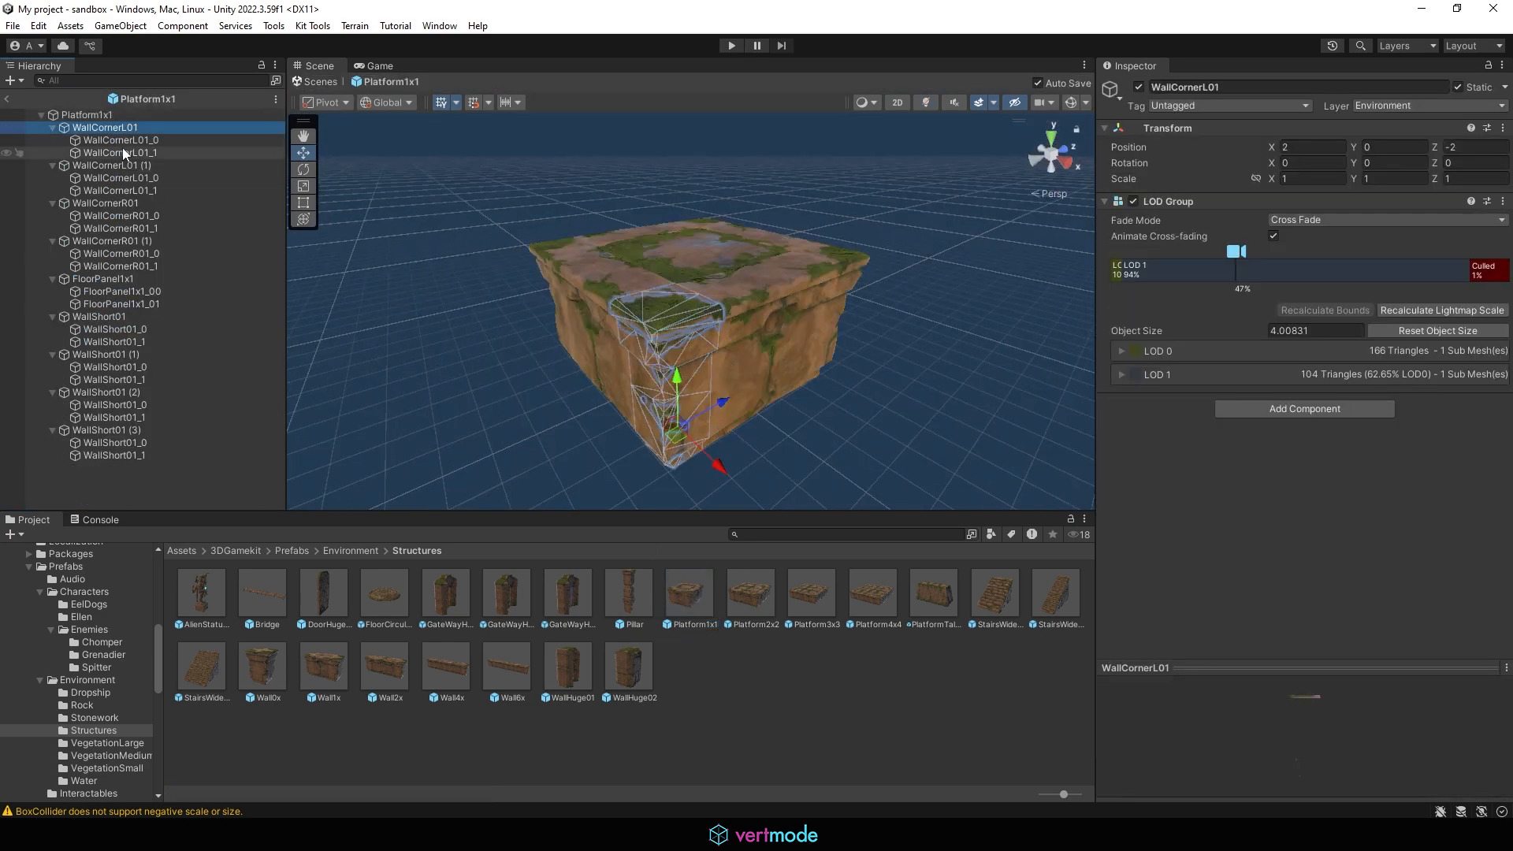
click(123, 152)
click(132, 165)
click(131, 192)
click(104, 202)
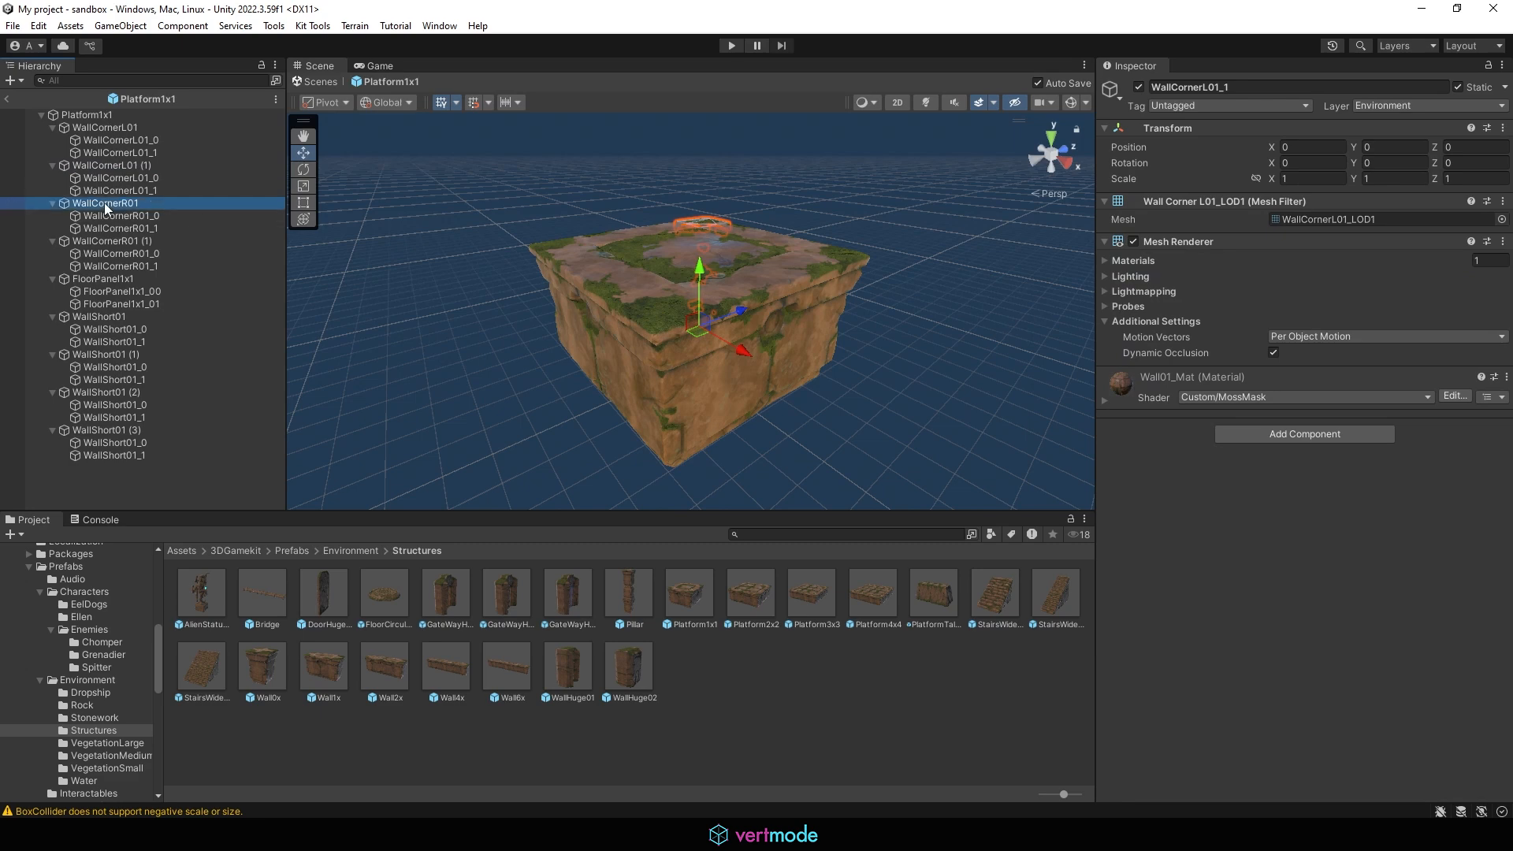
key(Down)
key(Down)
key(Down)
key(Down)
key(Down)
key(Down)
key(Down)
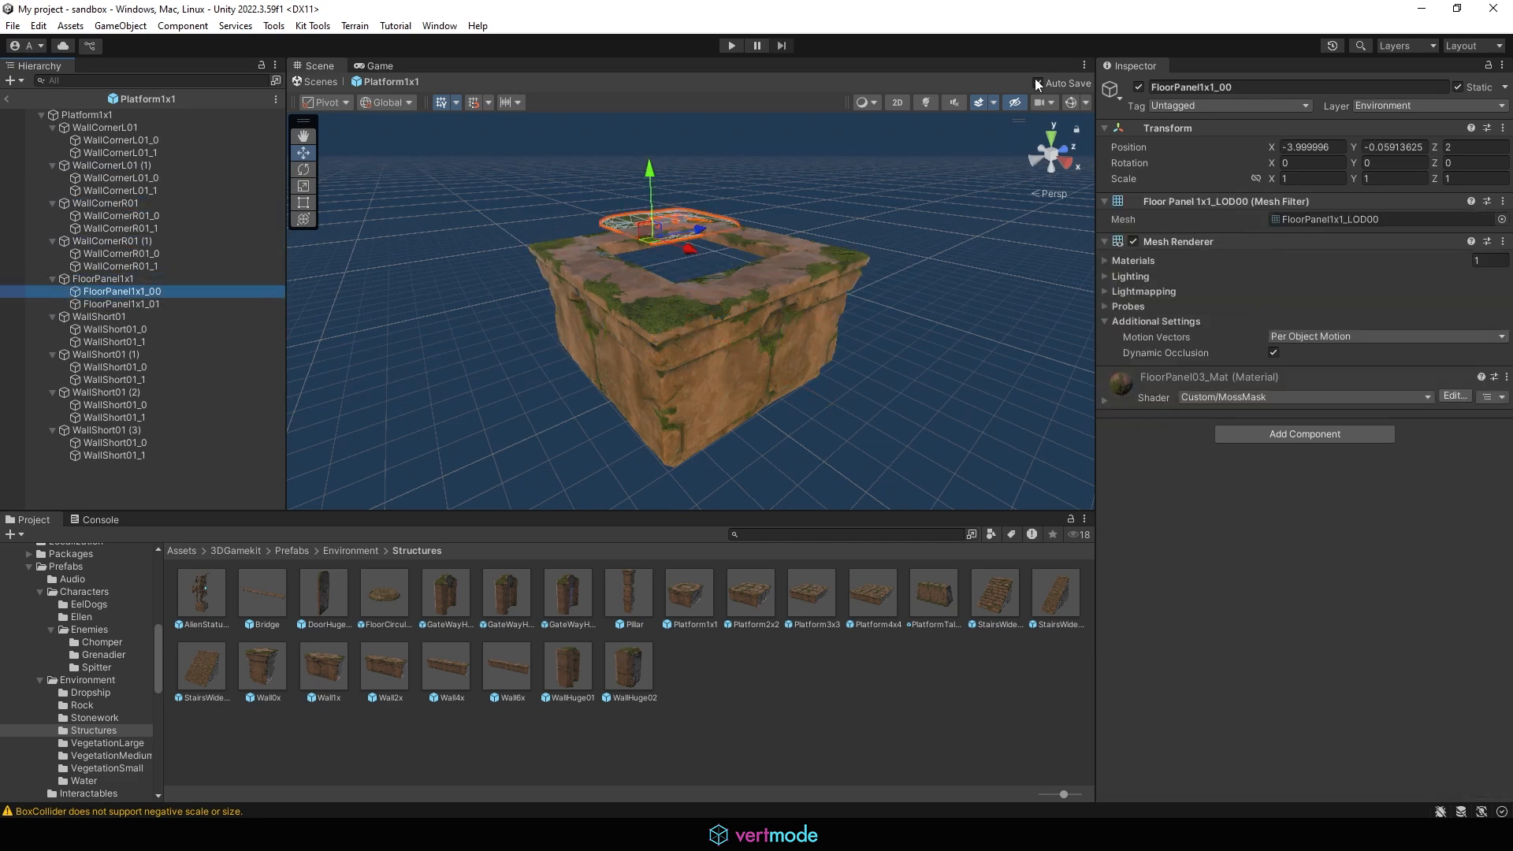
click(1344, 144)
text(0)
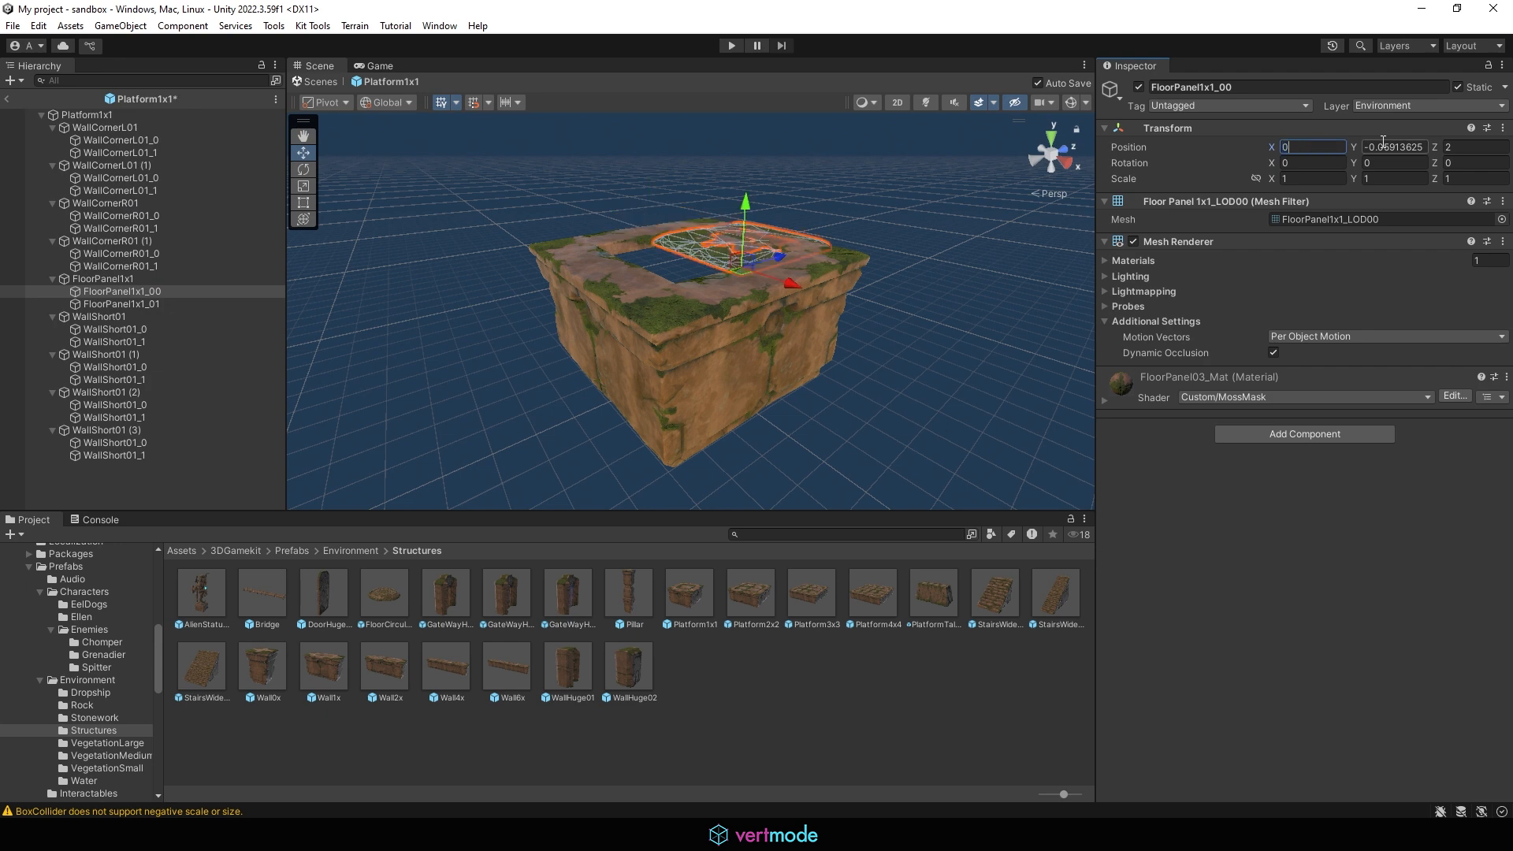
key(Tab)
text(0)
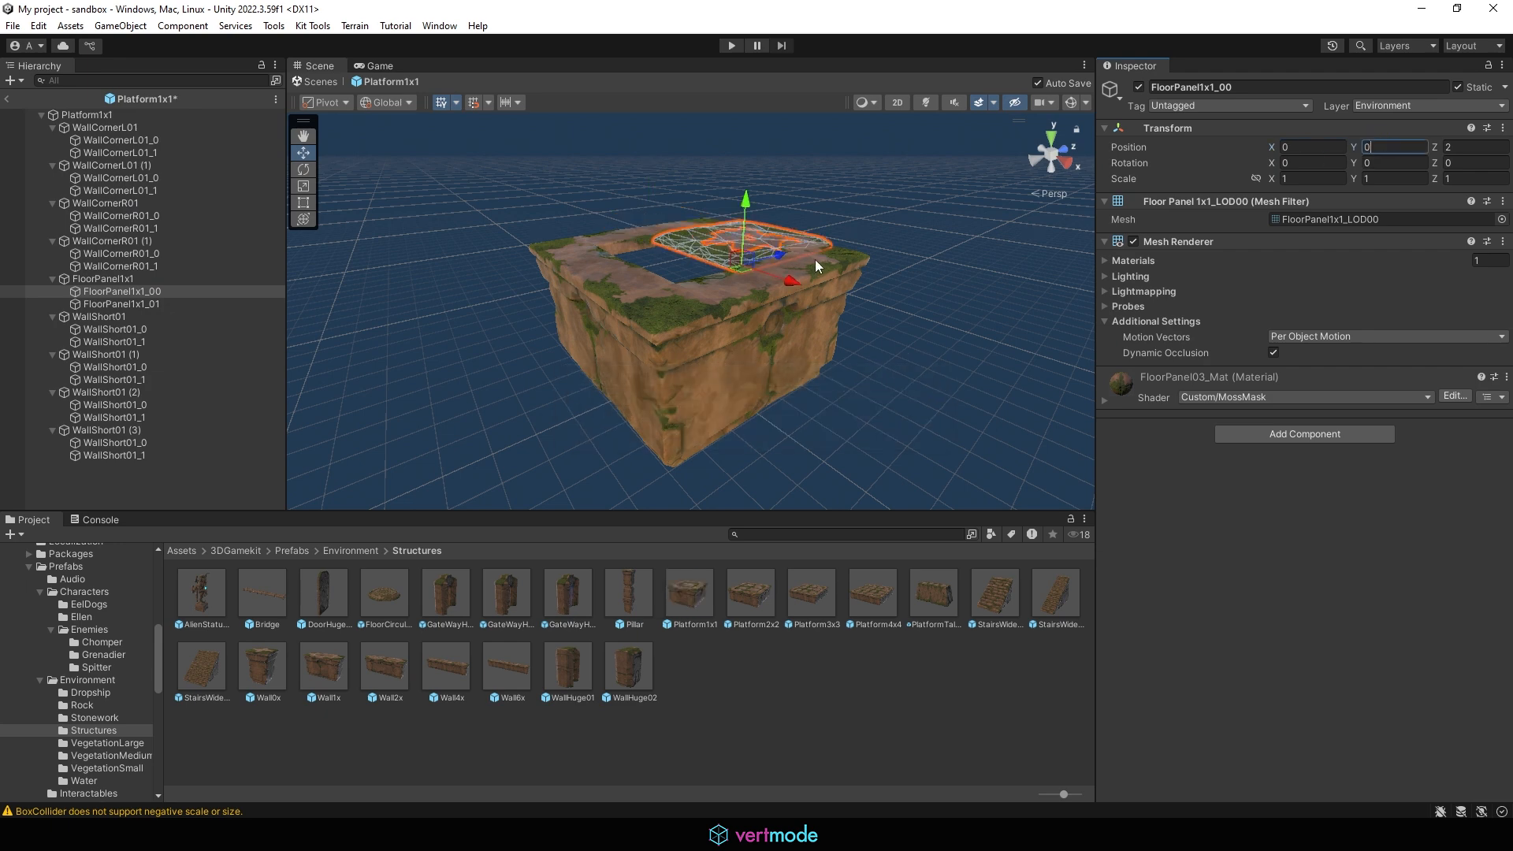
Step: Set FloorPanel1x1_00's Z position to 0 to centre it on the platform top
click(131, 277)
click(124, 294)
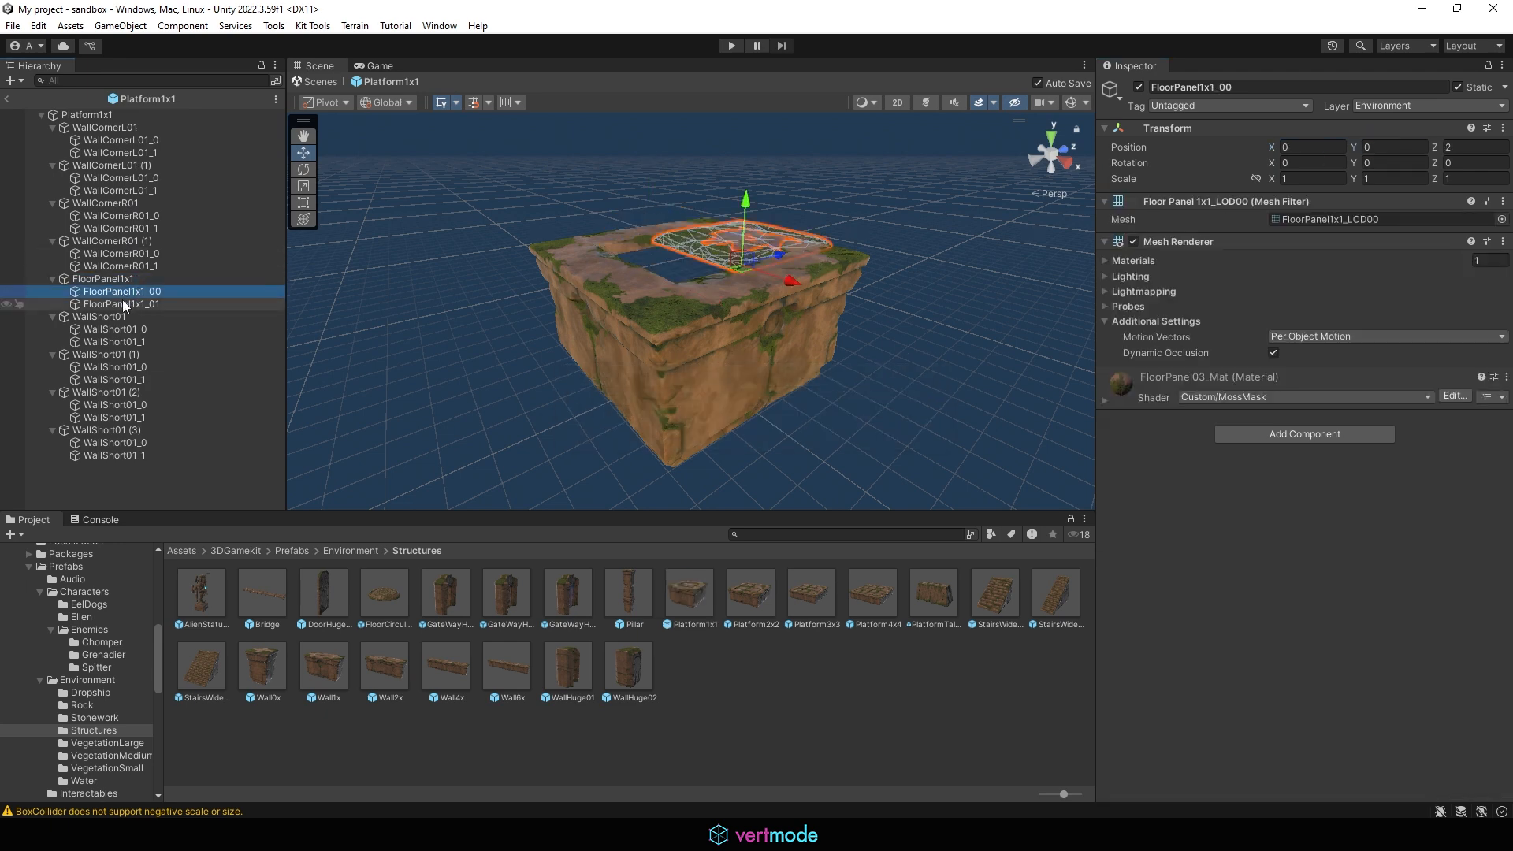
click(126, 302)
click(116, 290)
alt+drag(685, 262, 764, 367)
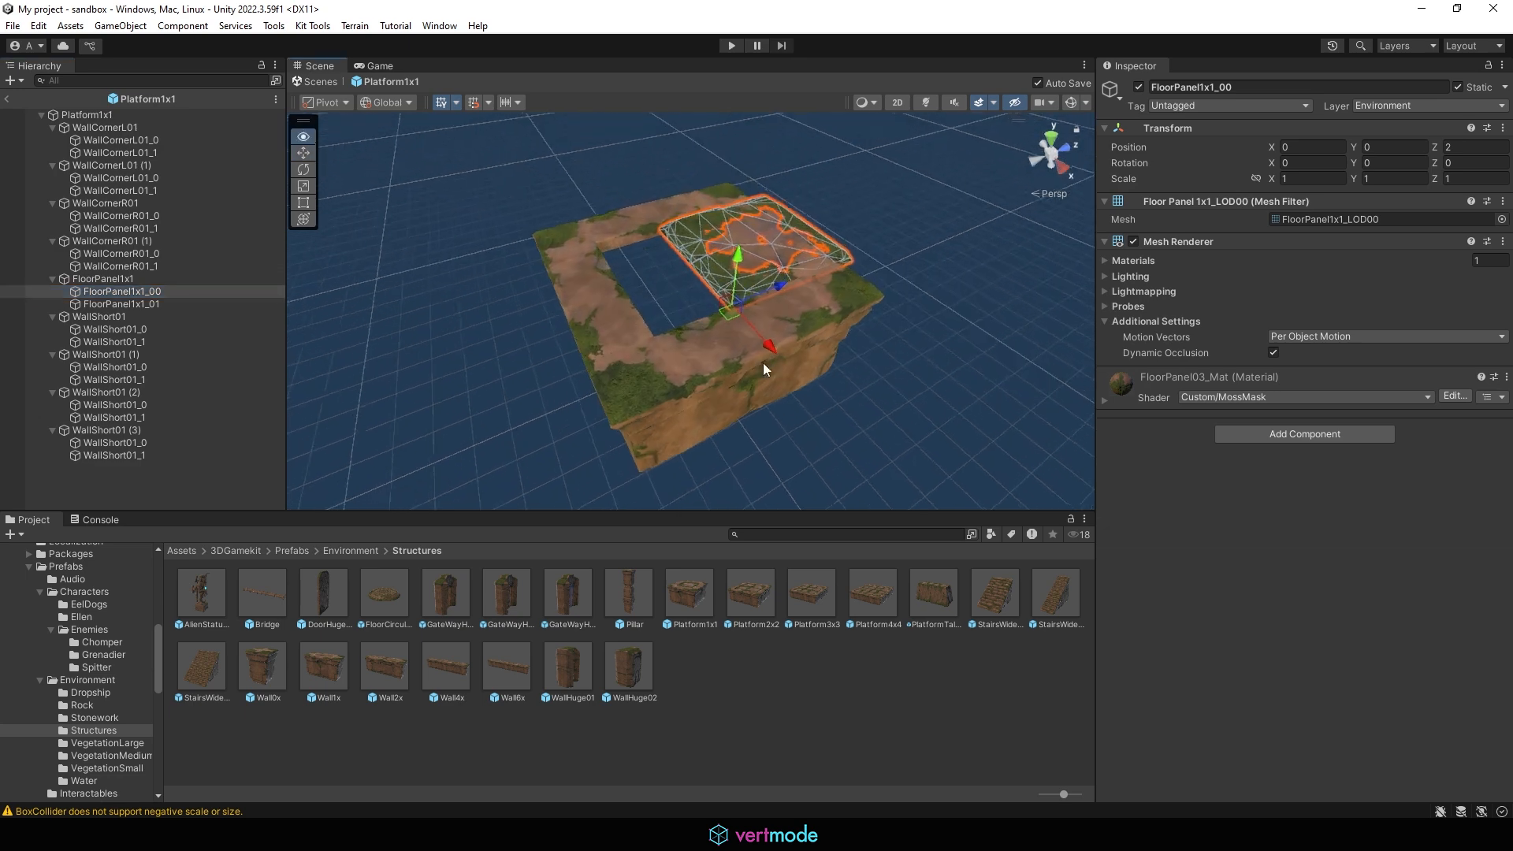
drag(792, 275, 692, 302)
click(1470, 147)
key(BackSpace)
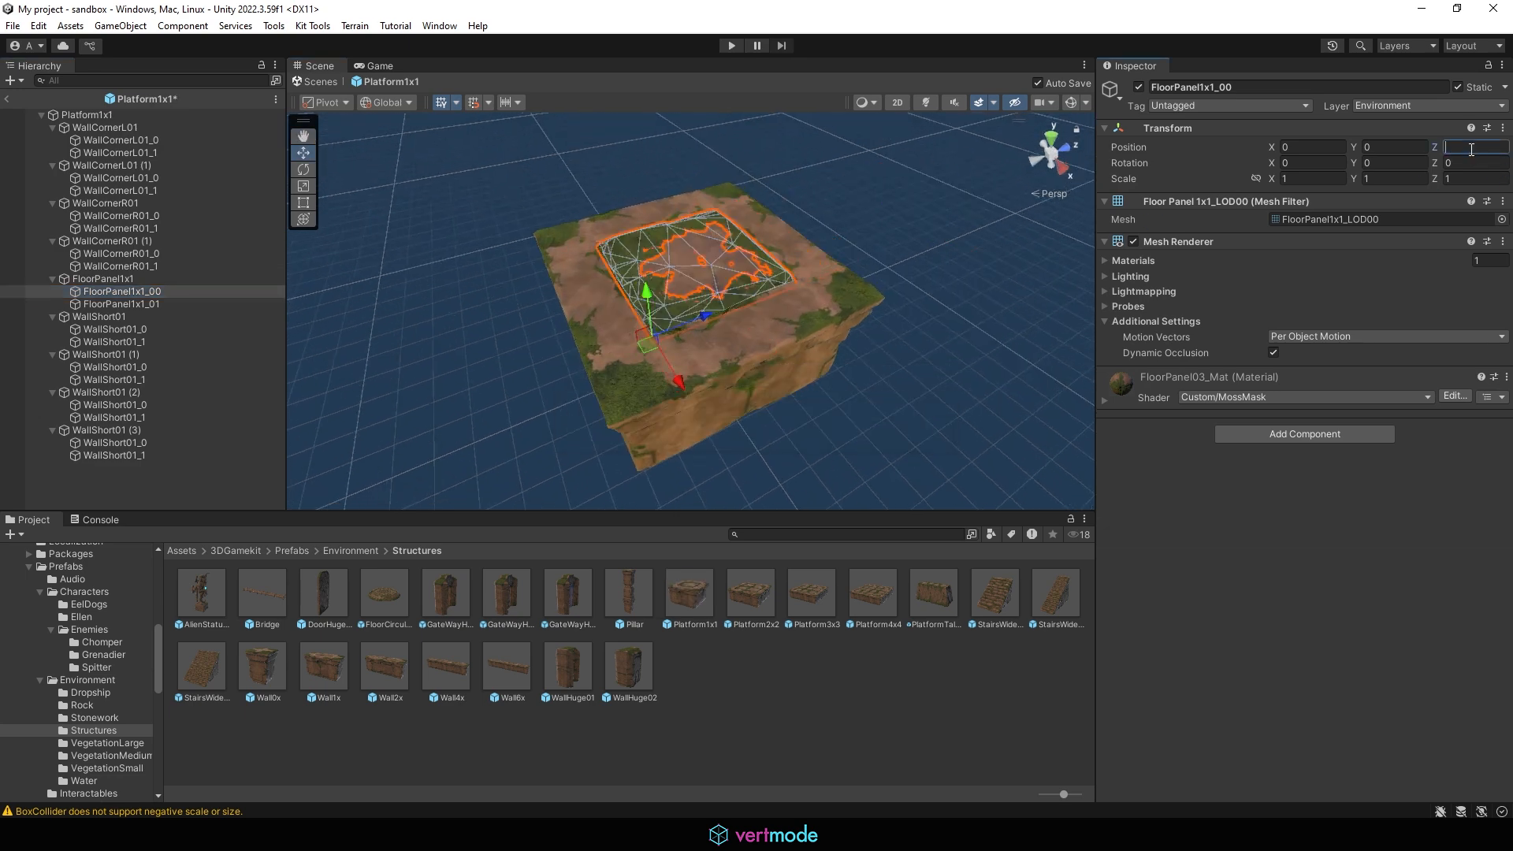
Step: Step through the prefab's wall and corner children to examine their transforms
click(118, 301)
key(Down)
key(Down)
key(Down)
key(Down)
key(Down)
key(Down)
key(Down)
key(Down)
key(Down)
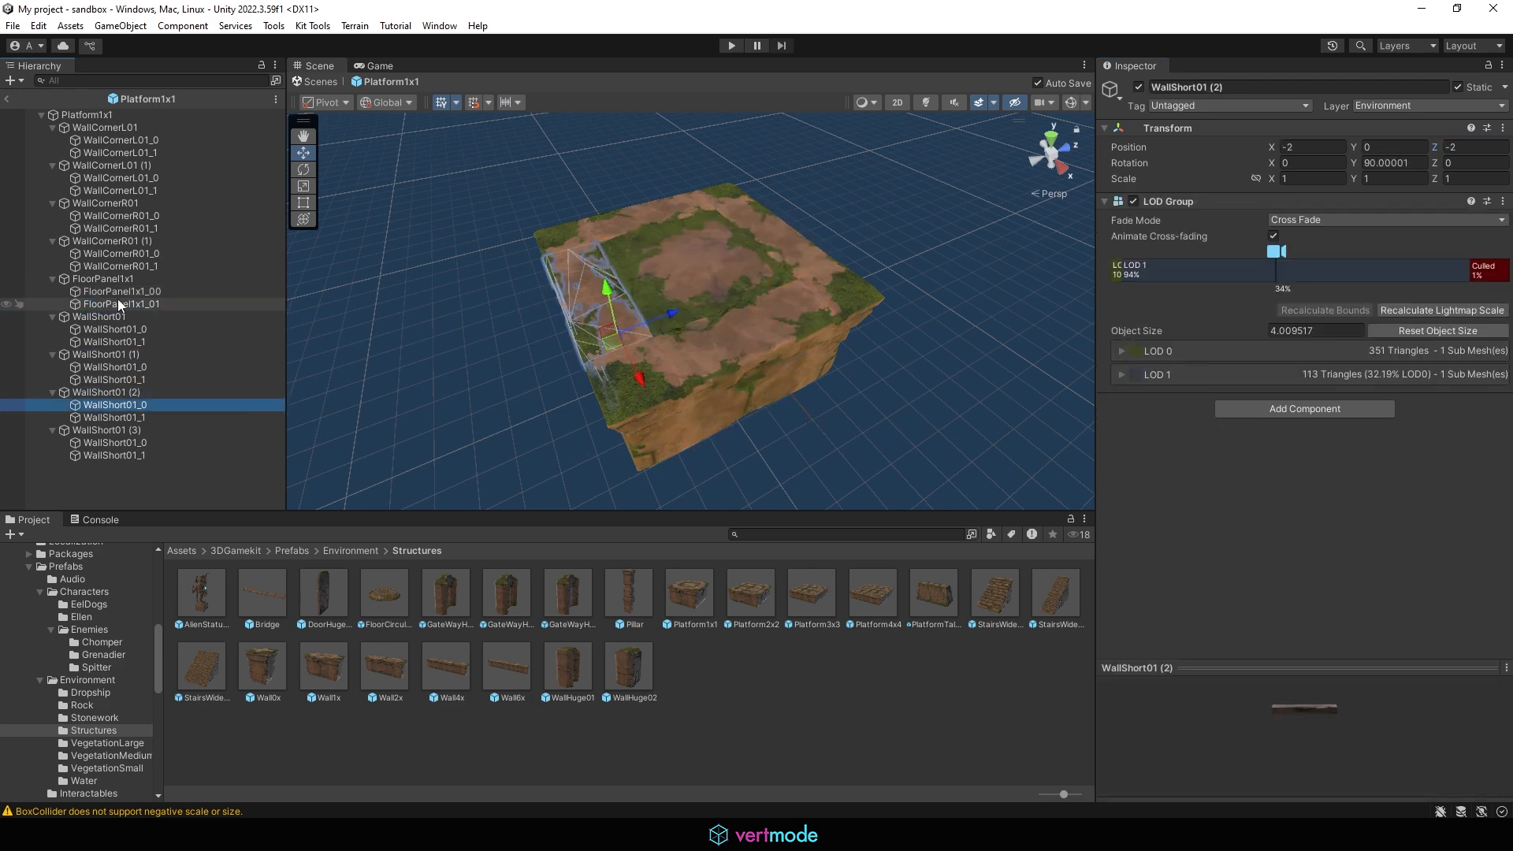
key(Up)
key(Up)
key(Up)
key(Up)
key(Up)
key(Up)
key(Up)
key(Up)
key(Up)
key(Up)
key(Up)
key(Up)
key(Up)
key(Up)
key(Up)
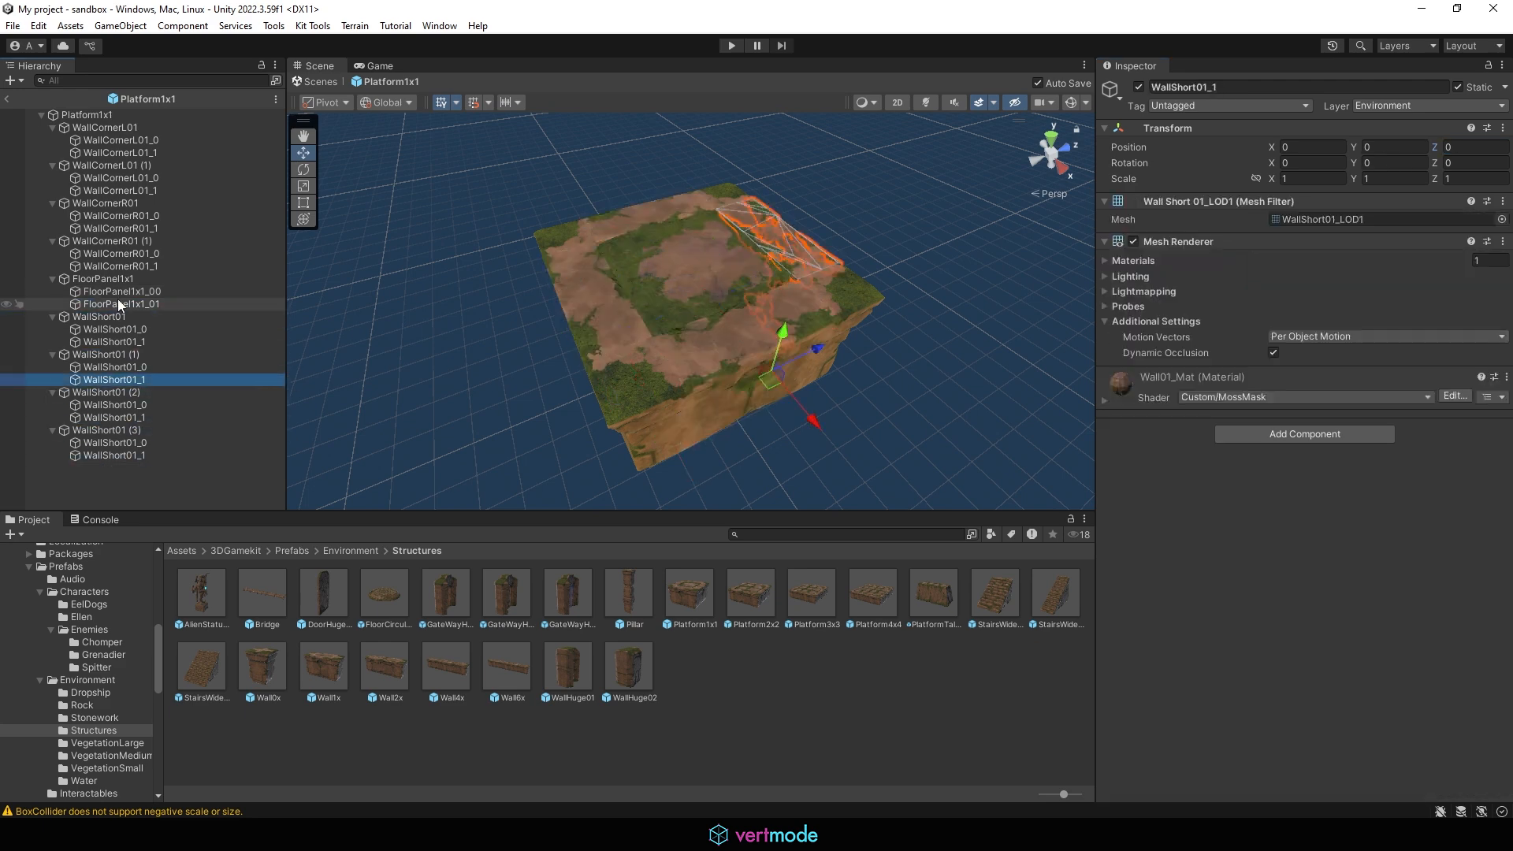
key(Up)
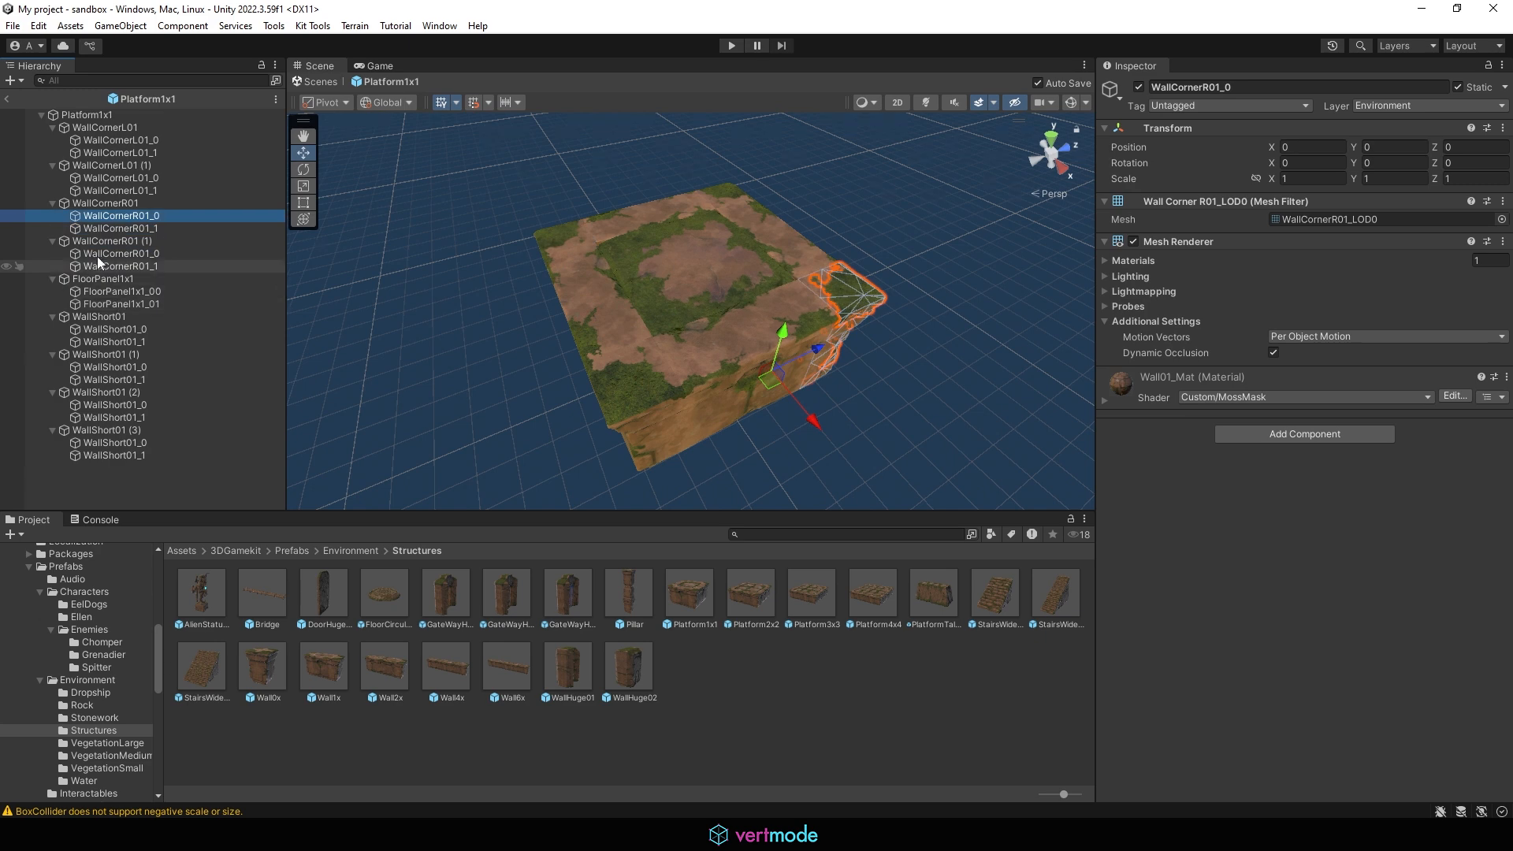
Step: Return to the scene and play-test jumping across the acid pit platforms
click(7, 99)
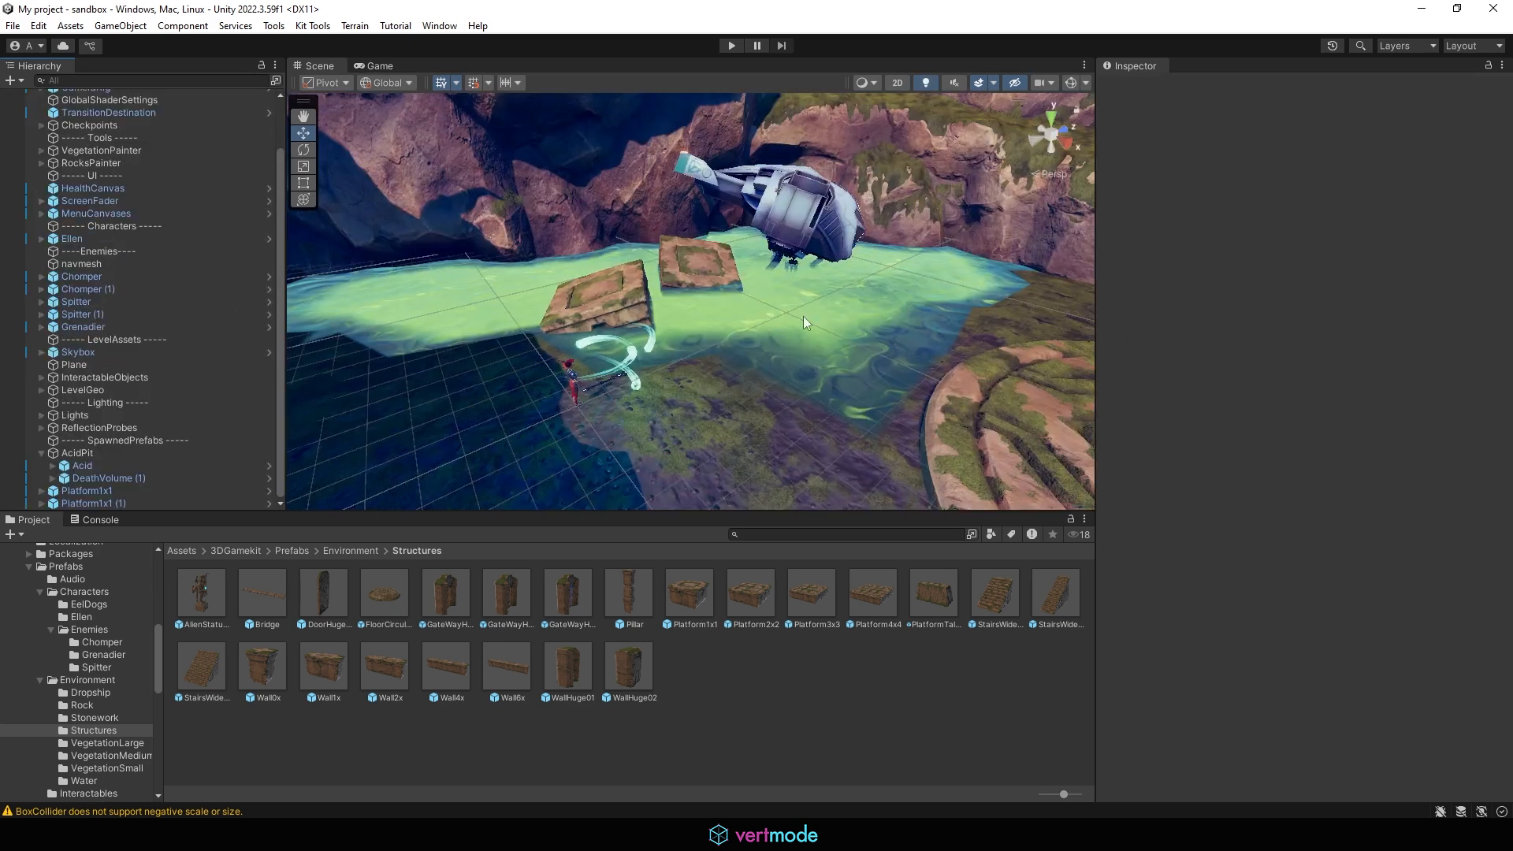
click(726, 50)
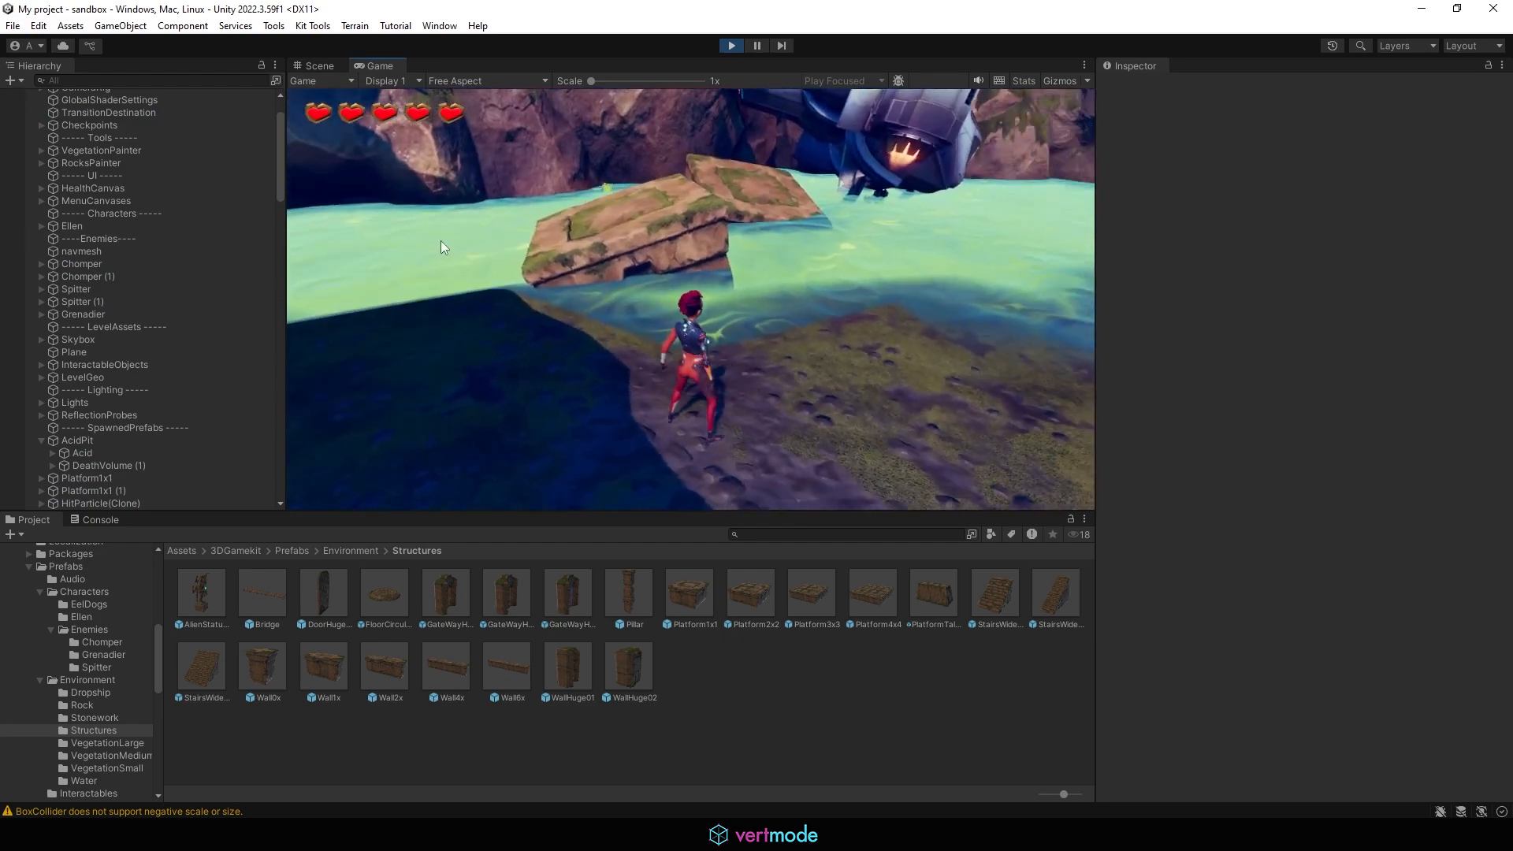
key(w)
key(space)
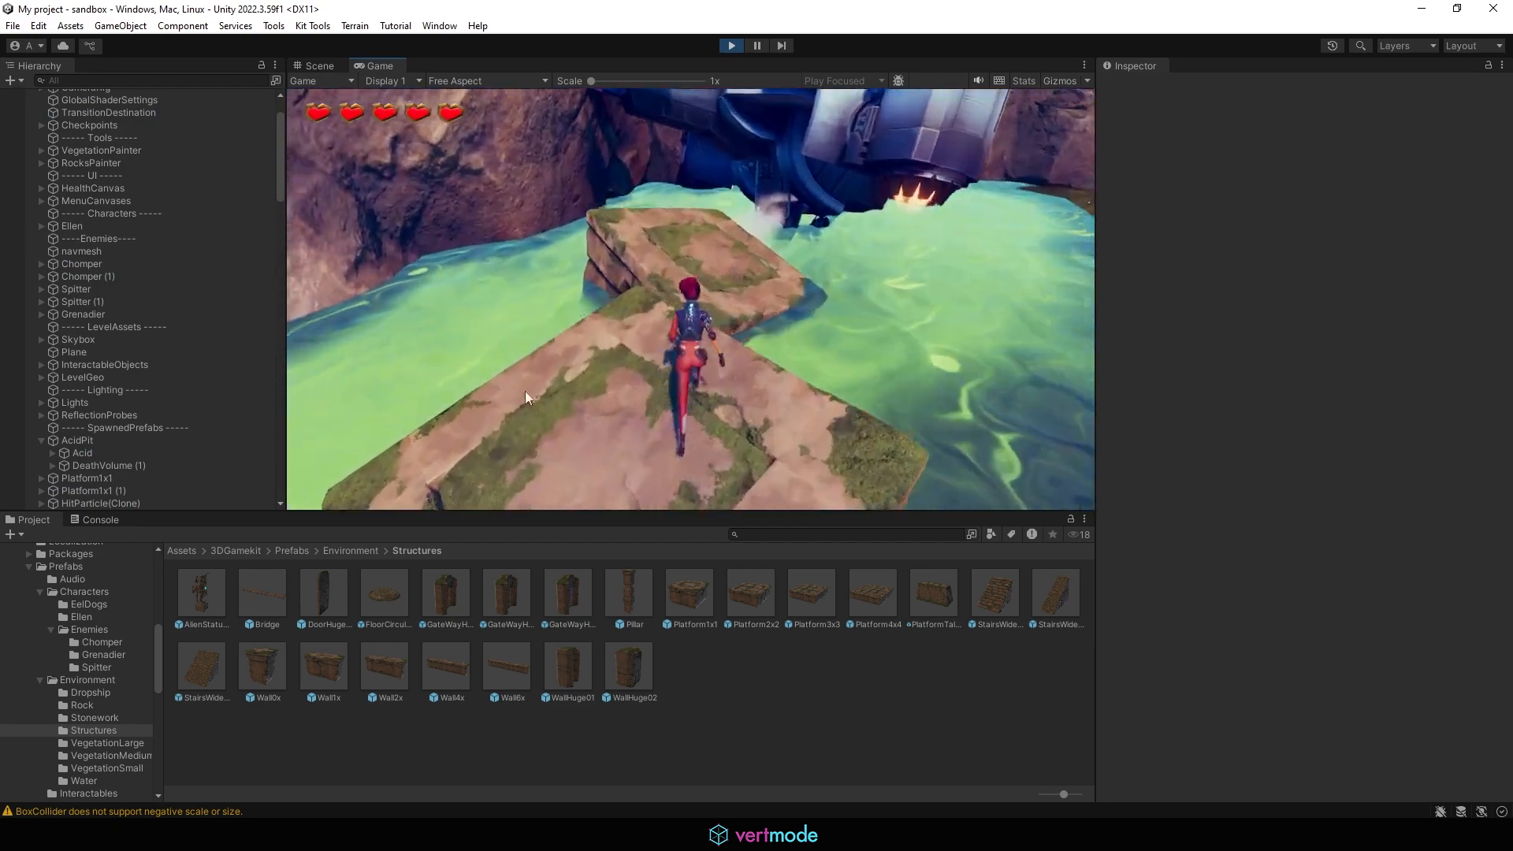
key(space)
key(w)
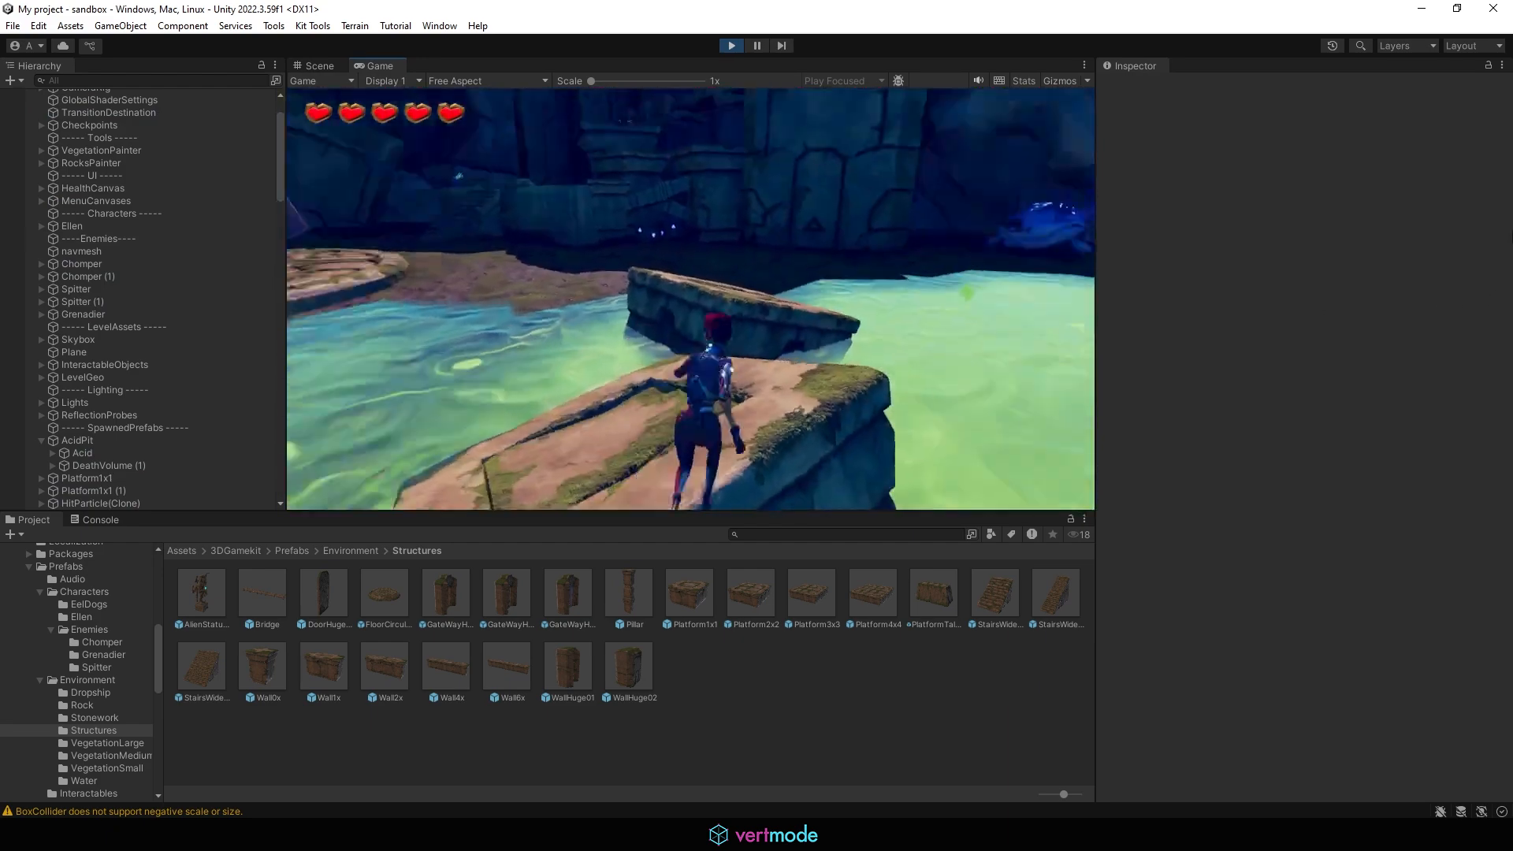
key(w)
key(space)
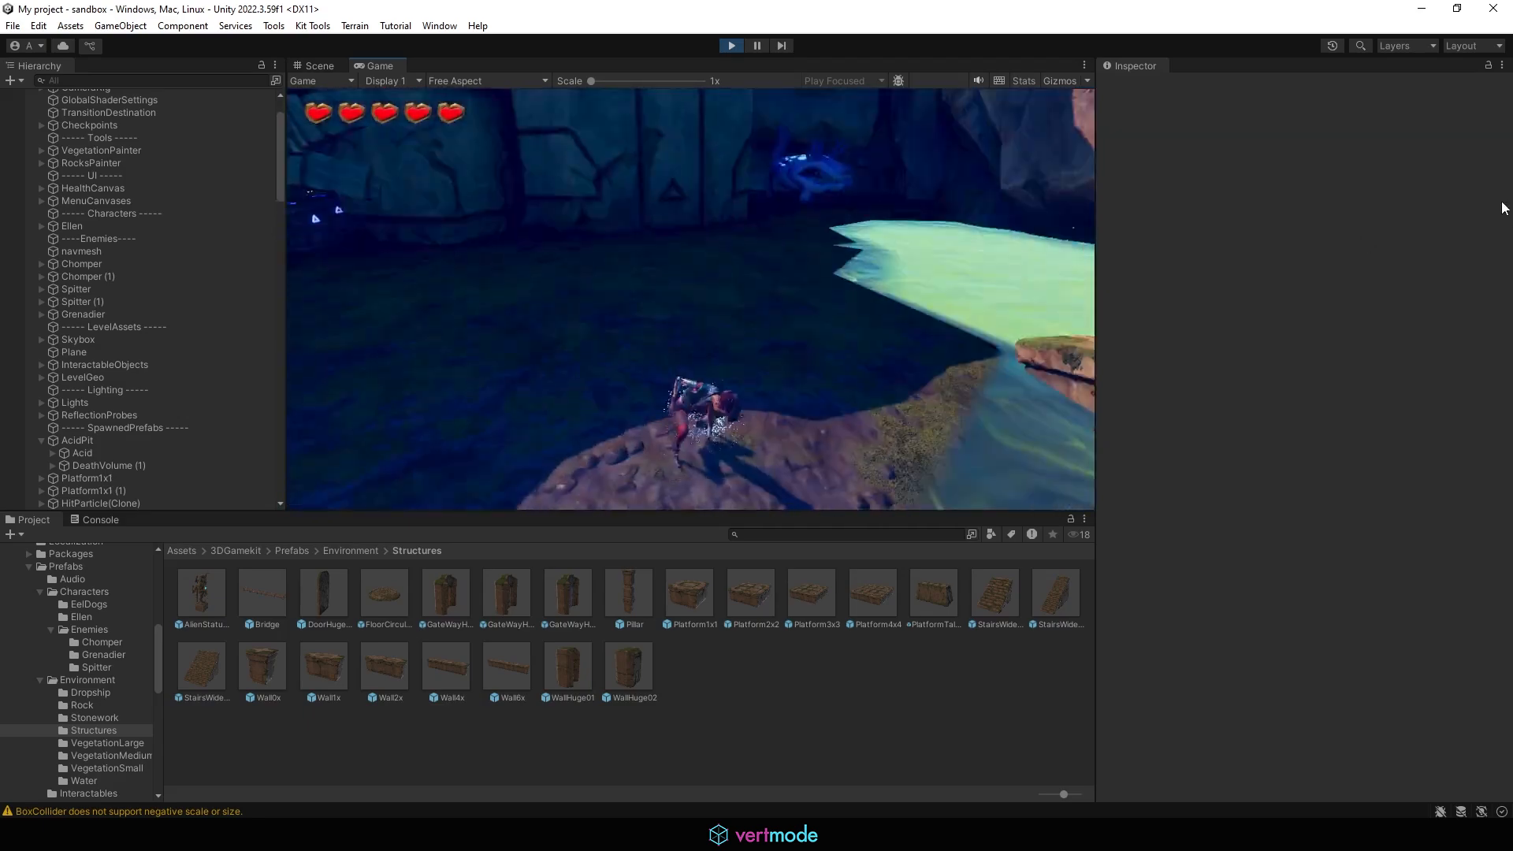
key(w)
key(space)
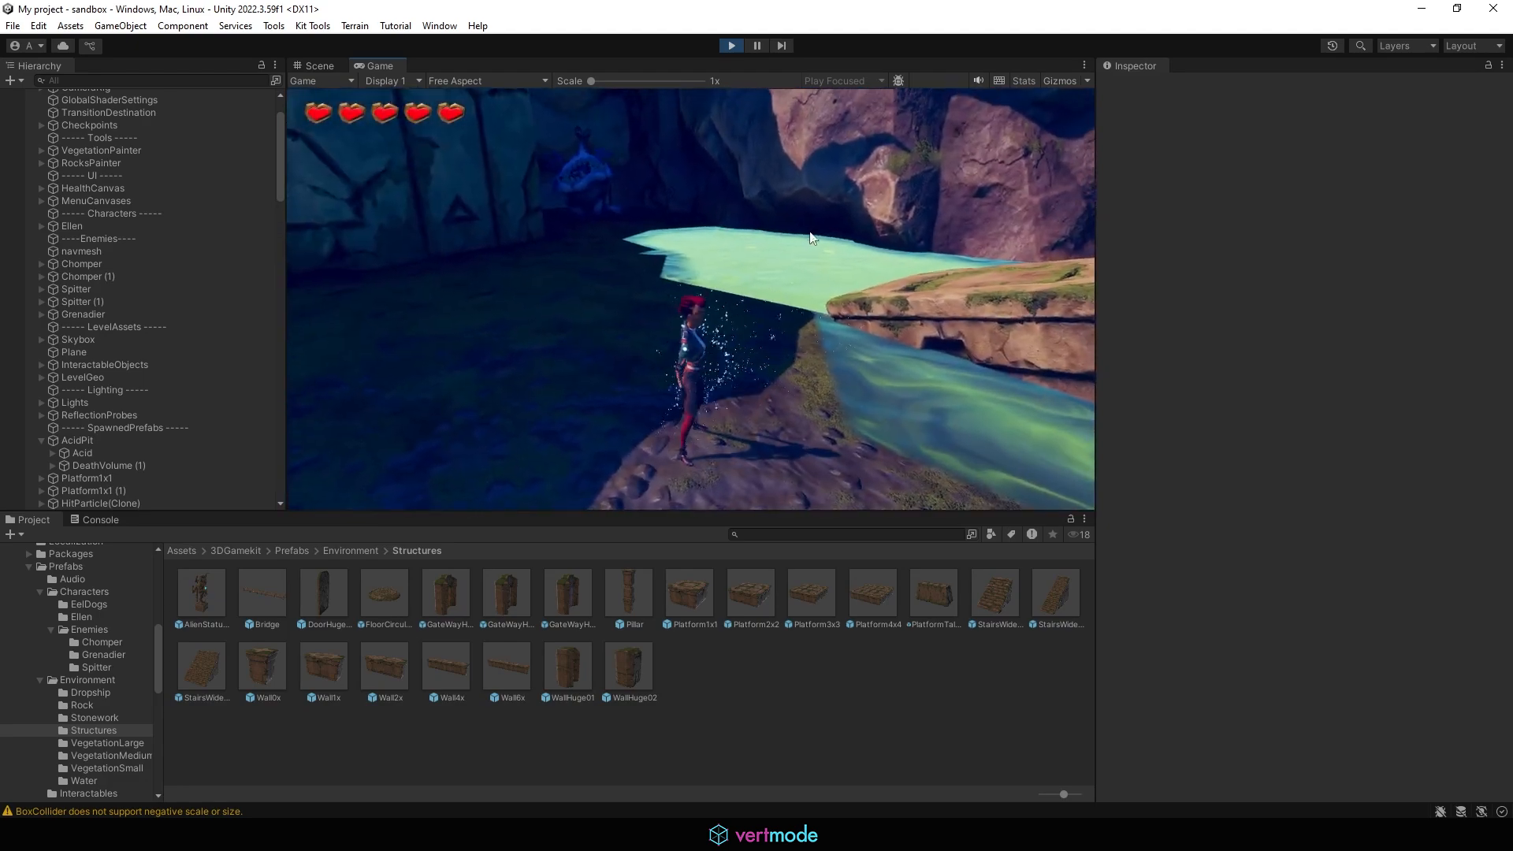
key(w)
key(space)
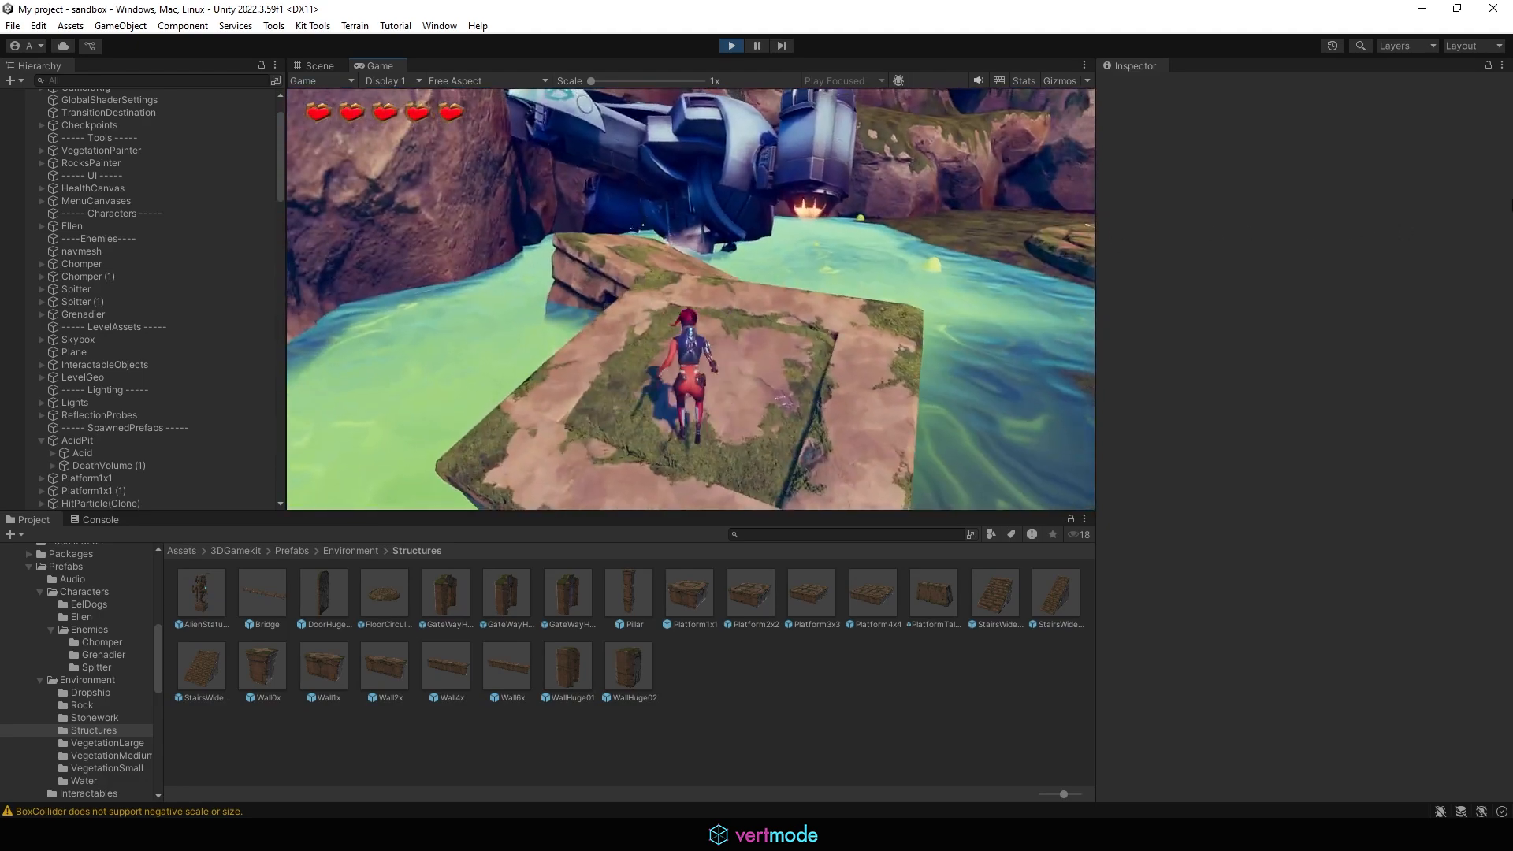
Step: Finish the jump test across the acid pit platforms and exit Play mode
key(w)
key(space)
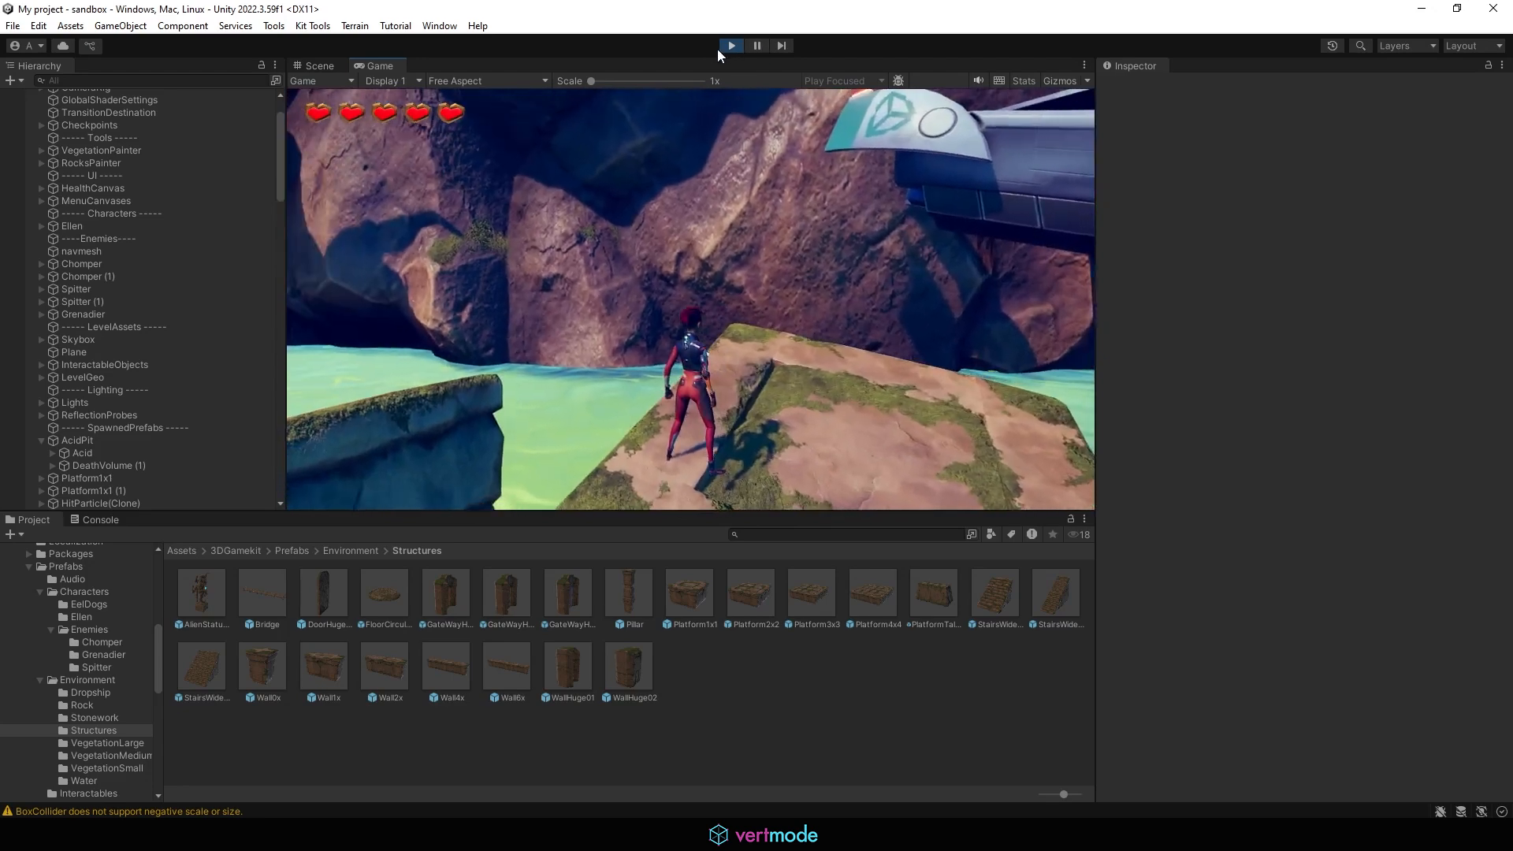
click(729, 45)
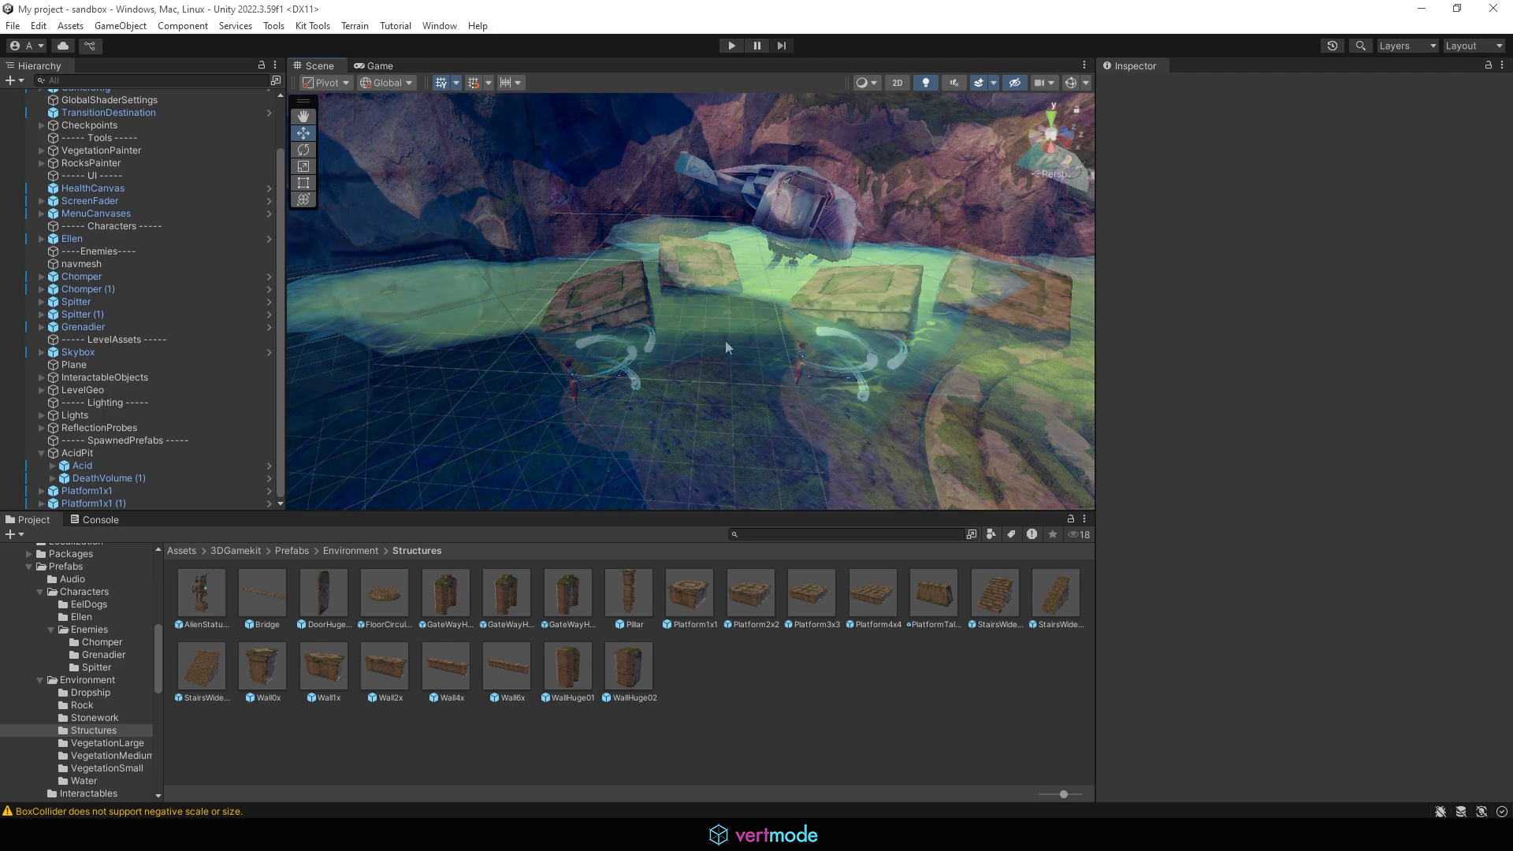
right_drag(724, 341, 1044, 359)
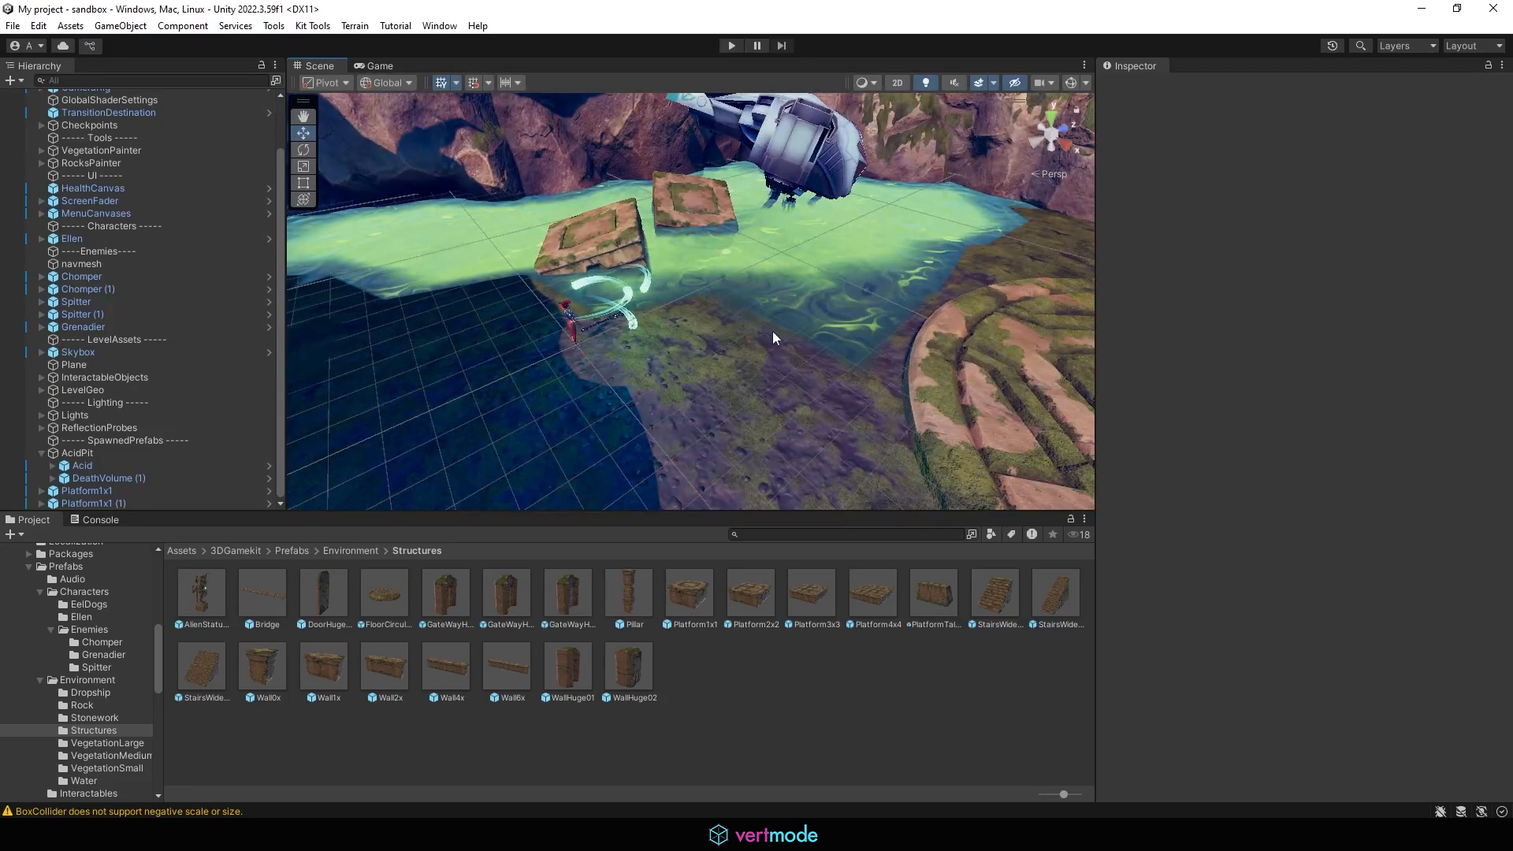
click(354, 550)
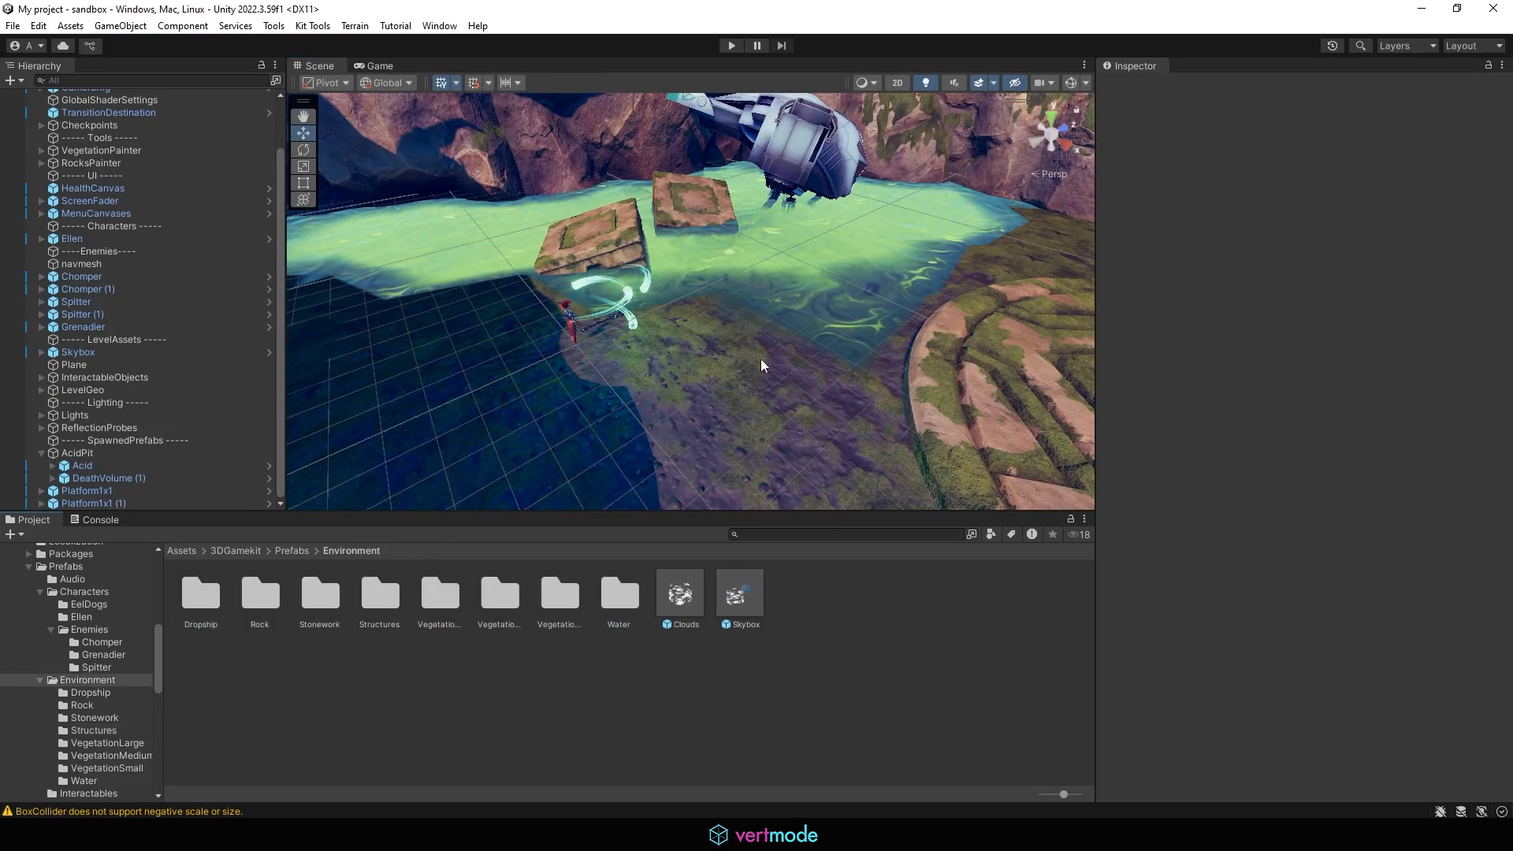
double_click(441, 583)
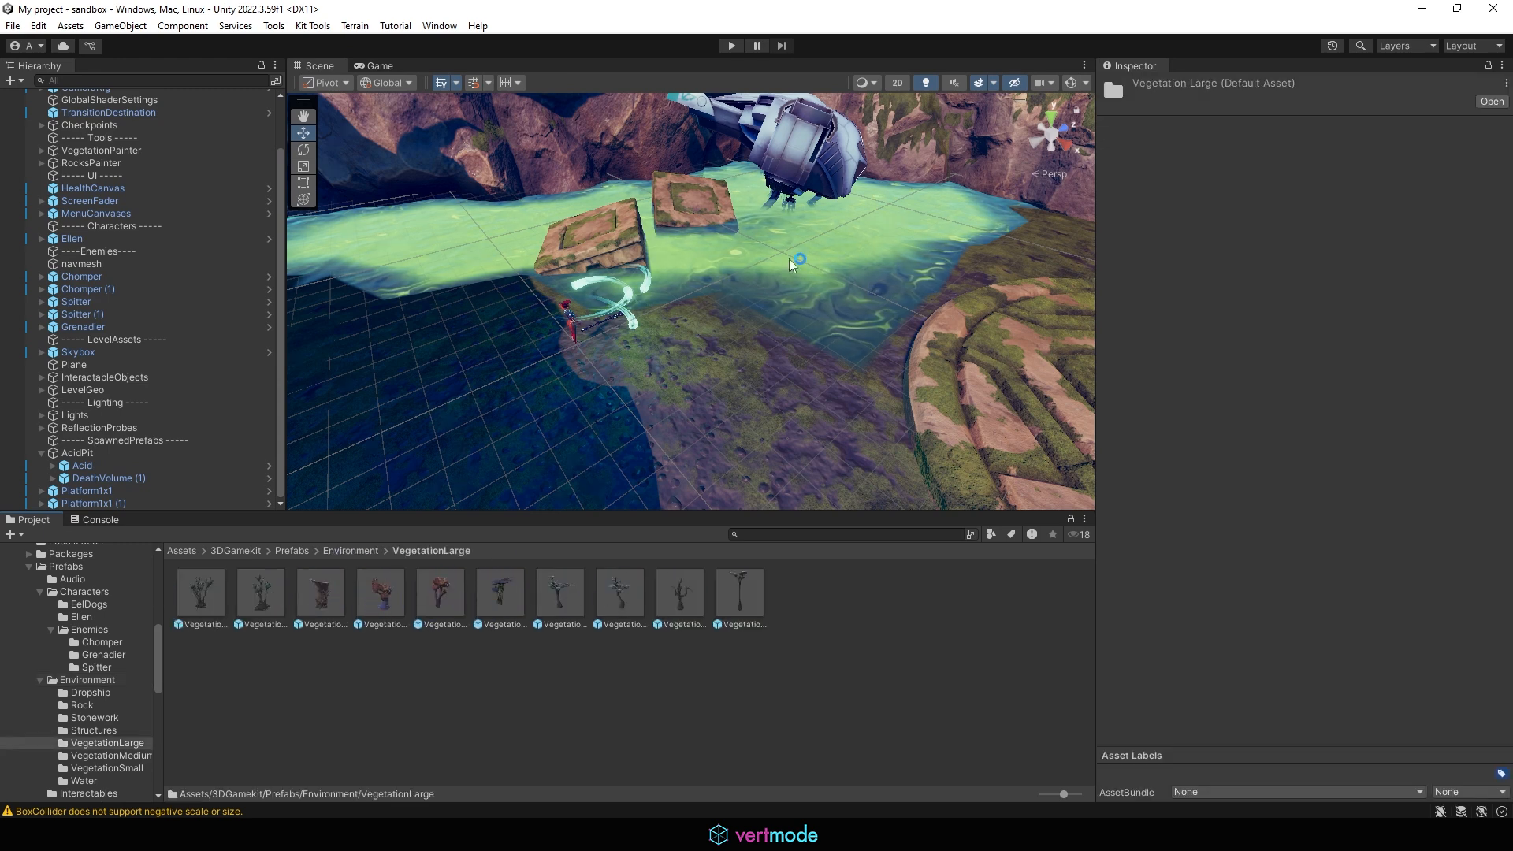
drag(294, 513, 293, 697)
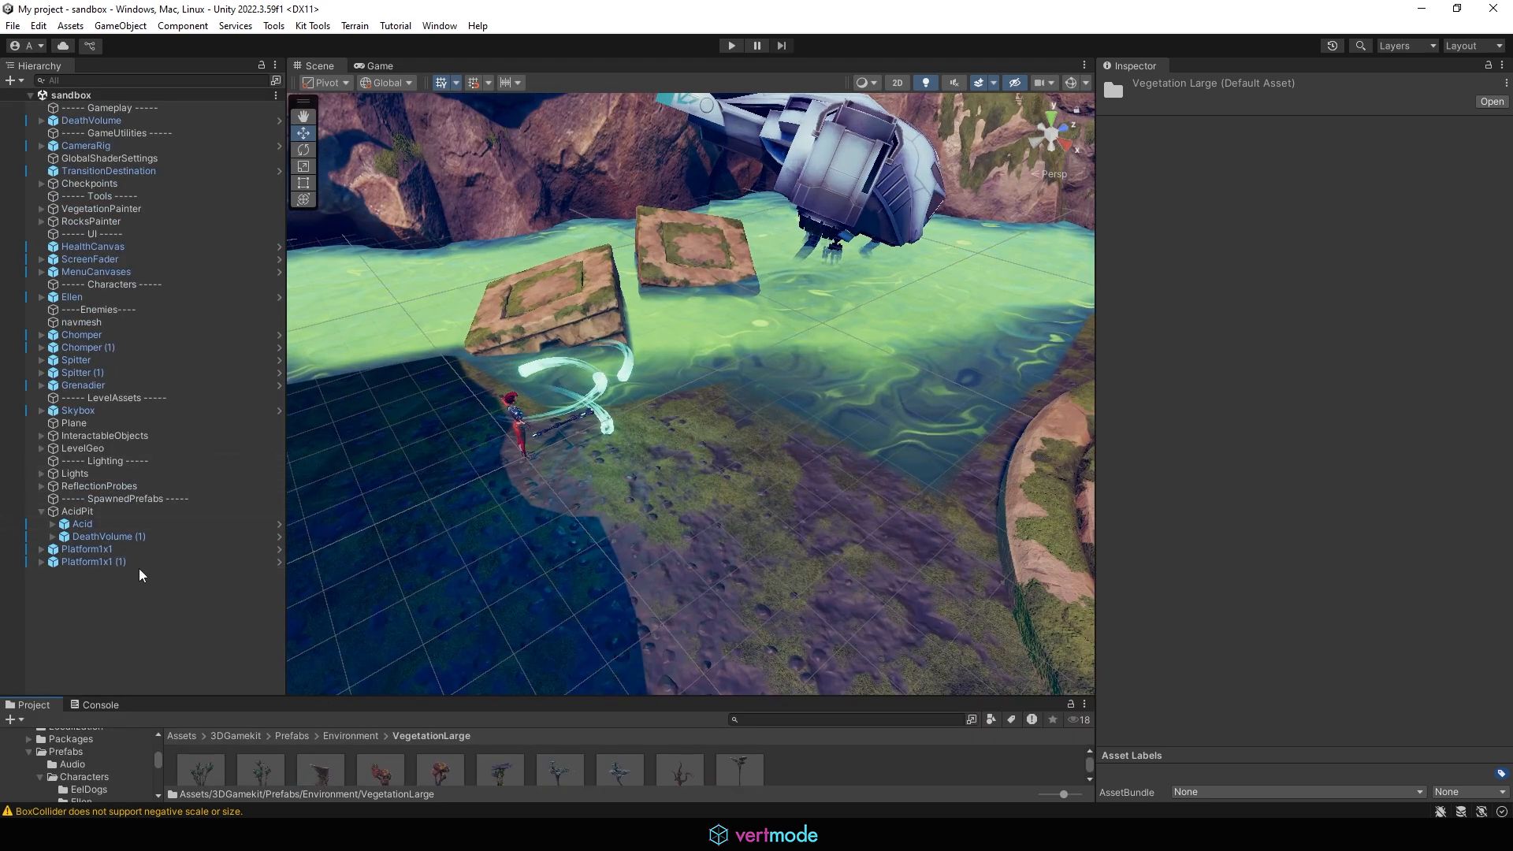
Step: Move both Platform1x1 objects into the LevelGeo group in the hierarchy
click(104, 550)
shift+click(106, 560)
drag(80, 554, 93, 447)
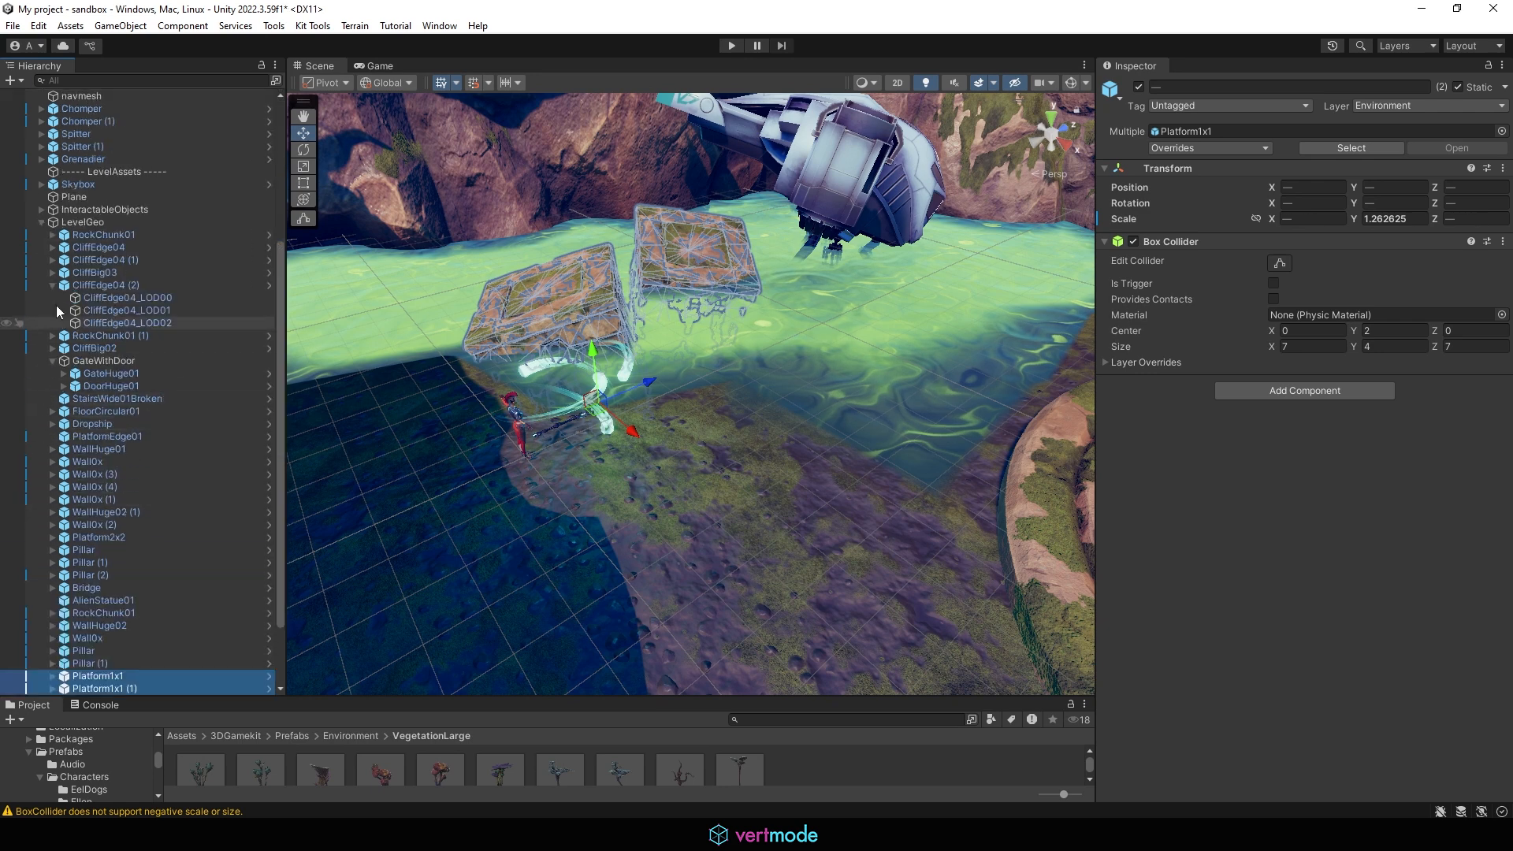
Step: Collapse LevelGeo and AcidPit, then create an empty GameObject named ----levelhazards---- as a section header
click(41, 224)
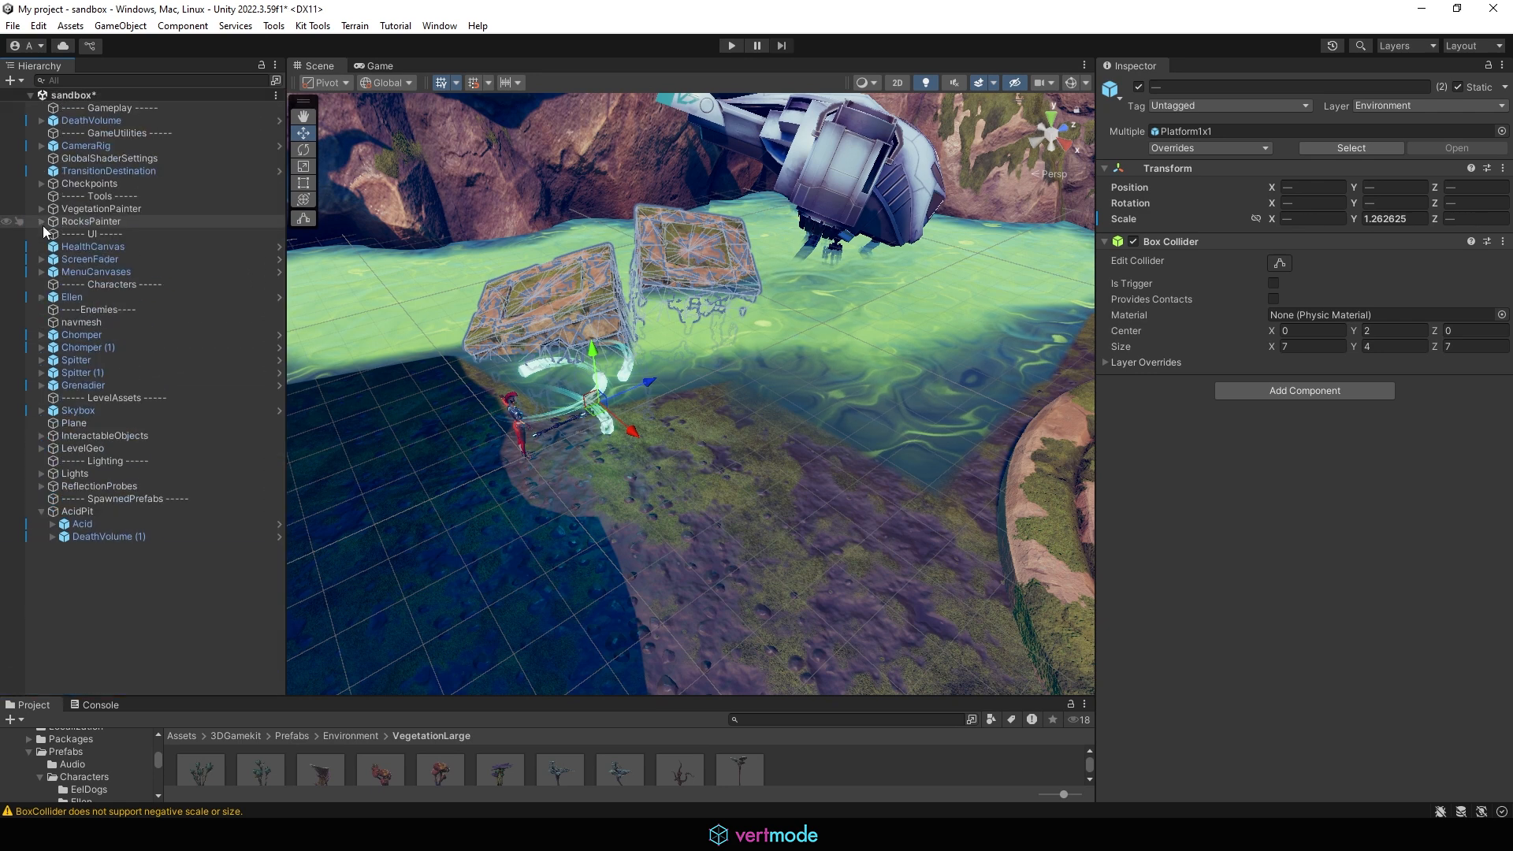
click(88, 511)
click(41, 511)
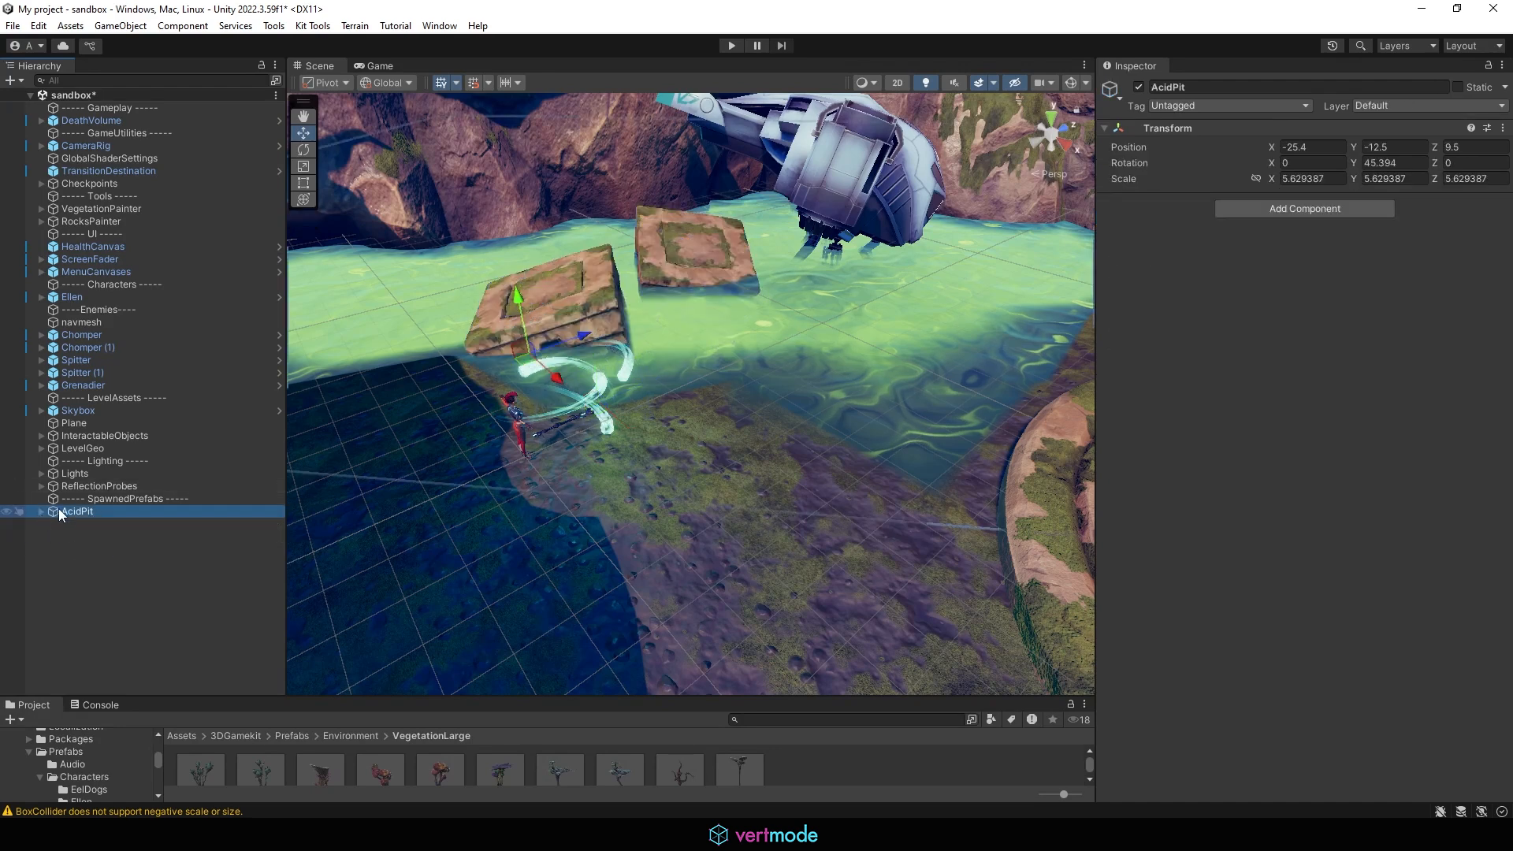
mouse_move(58, 508)
mouse_down()
mouse_move(82, 486)
mouse_move(102, 279)
mouse_move(66, 606)
mouse_move(116, 559)
mouse_move(109, 504)
mouse_move(93, 548)
mouse_move(67, 512)
mouse_up()
right_click(118, 546)
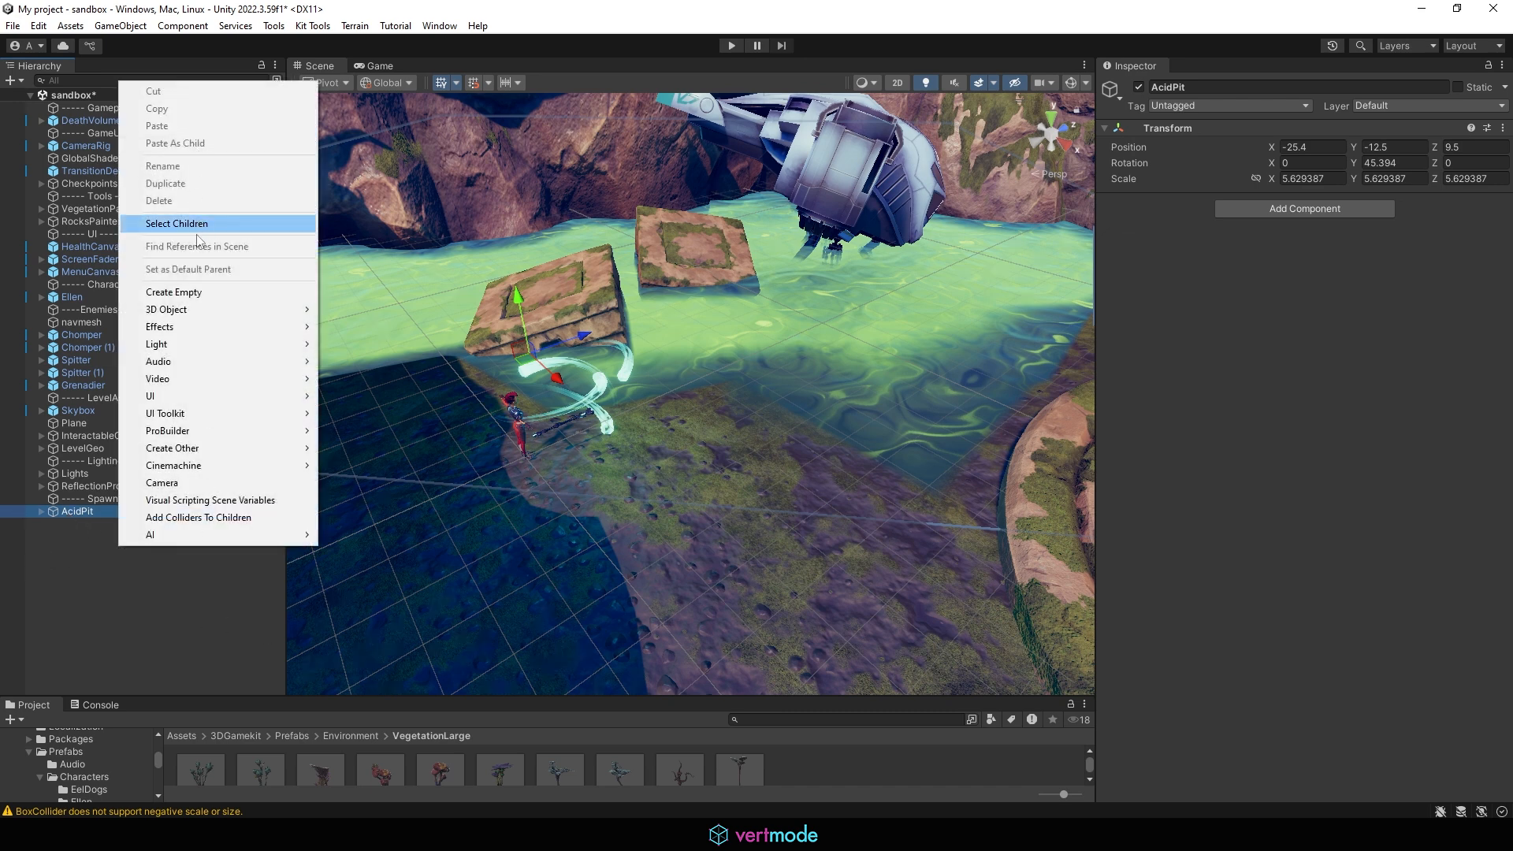
click(199, 293)
text(-)
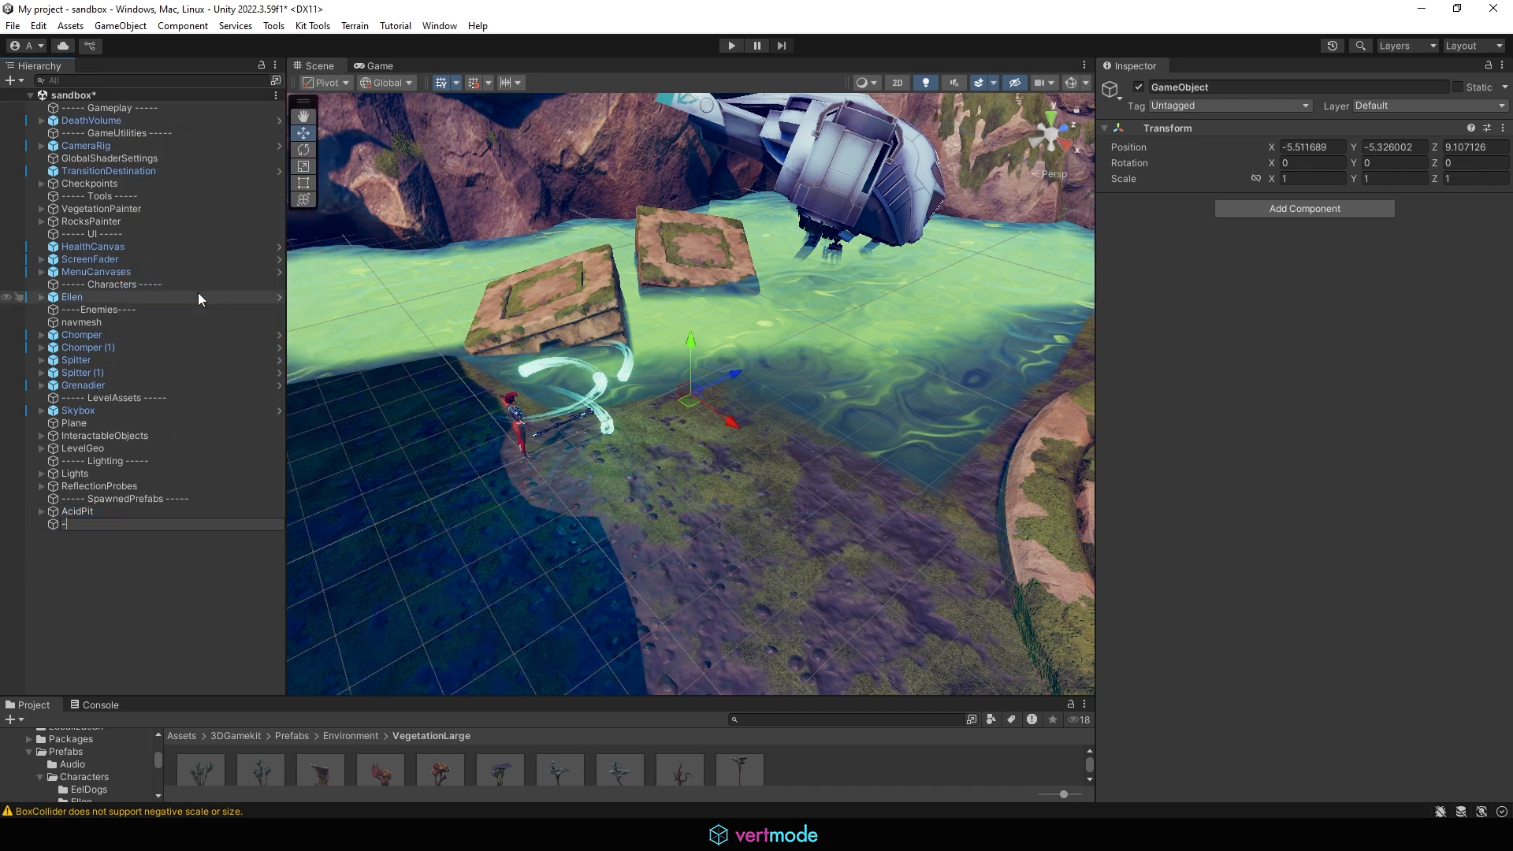
text(---level)
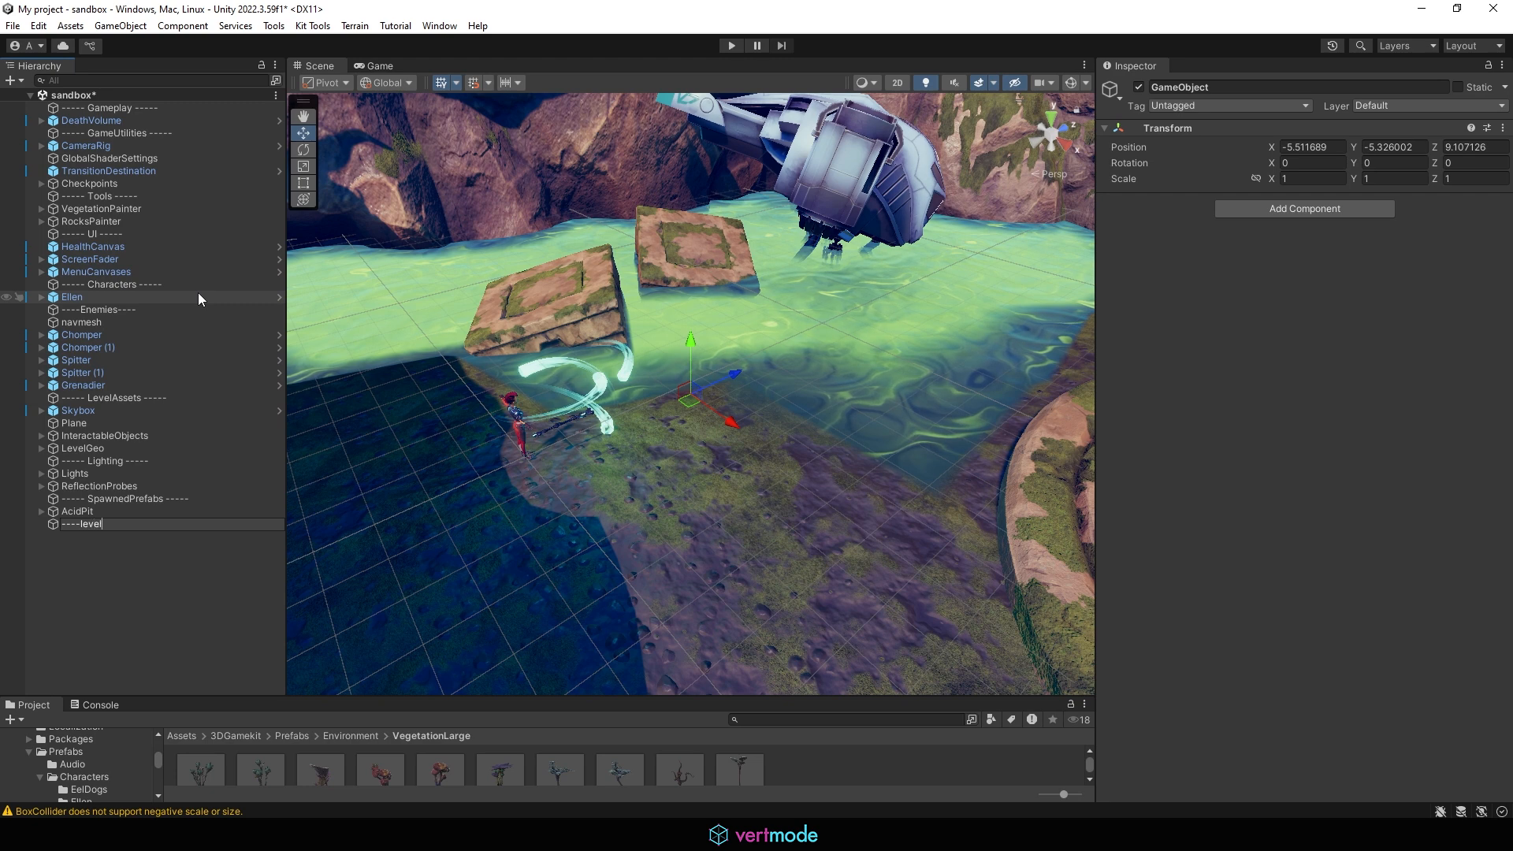
text(hazards)
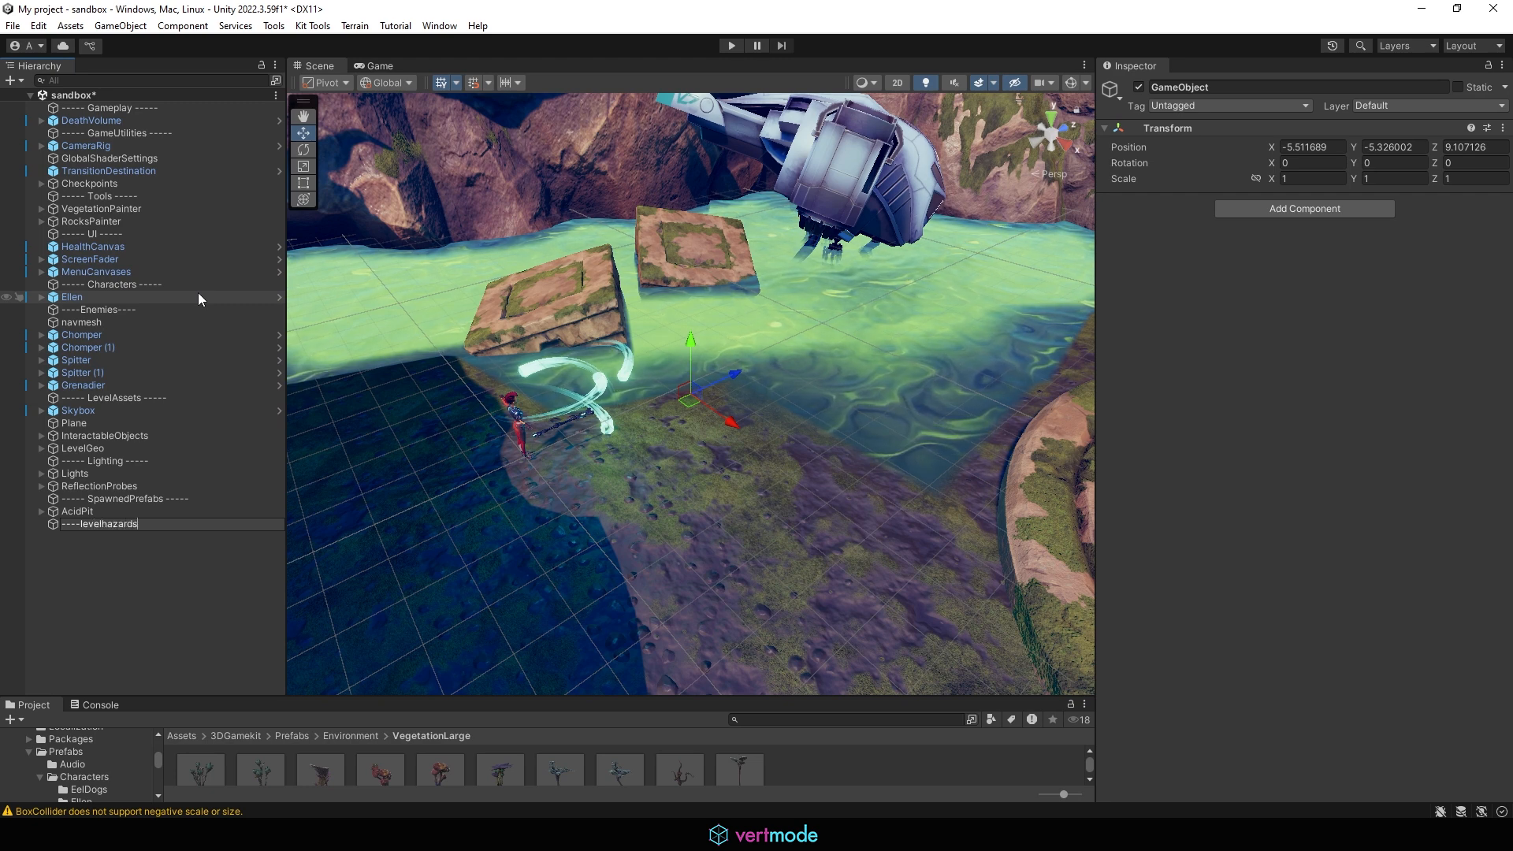
text(----)
key(Return)
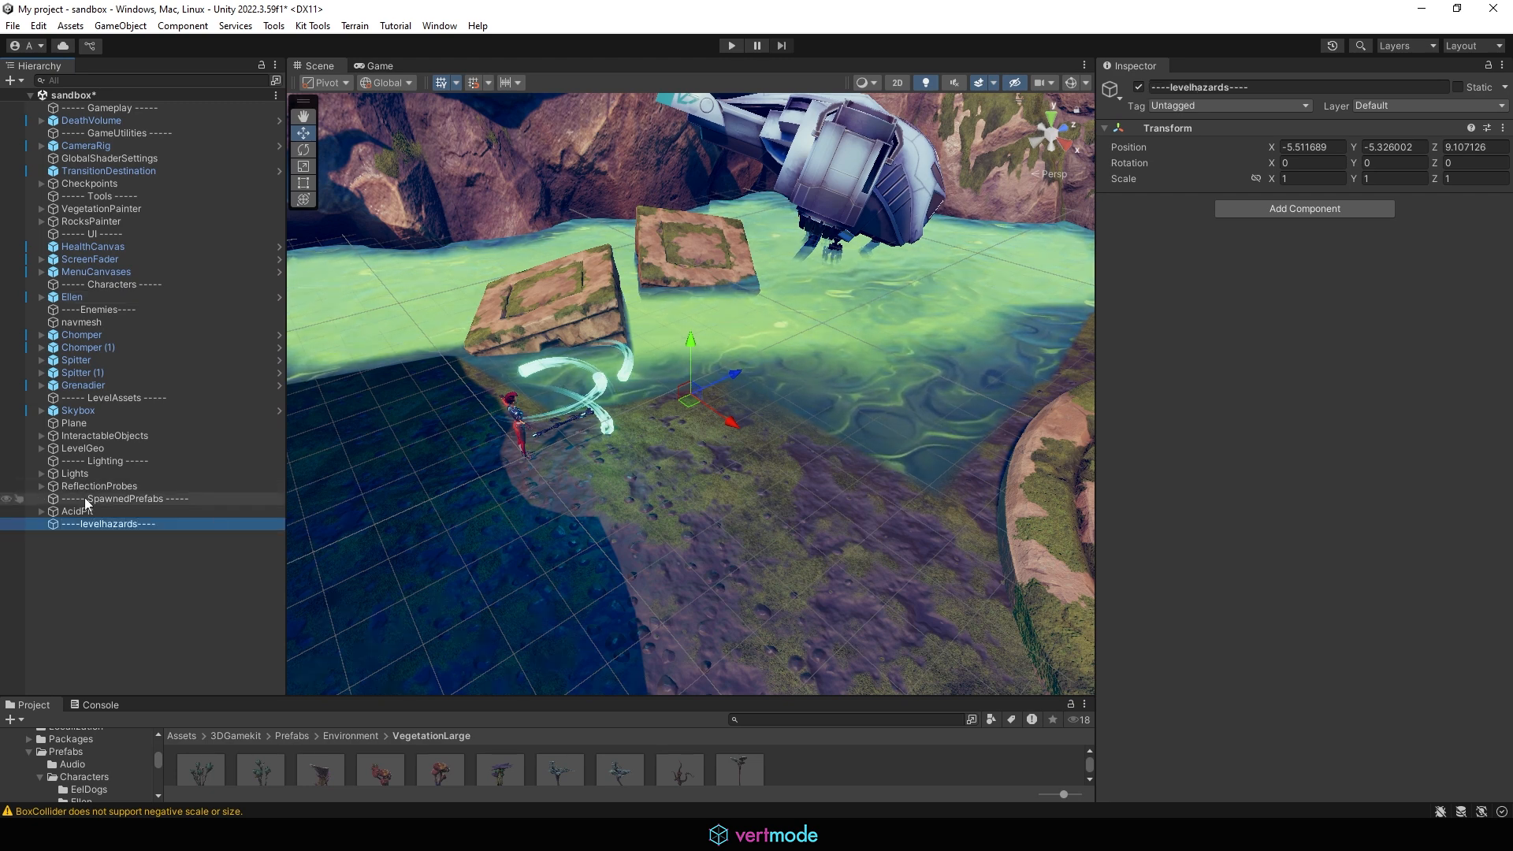
Step: Place the ----levelhazards---- header below LevelGeo and move AcidPit directly beneath it
drag(91, 526, 120, 456)
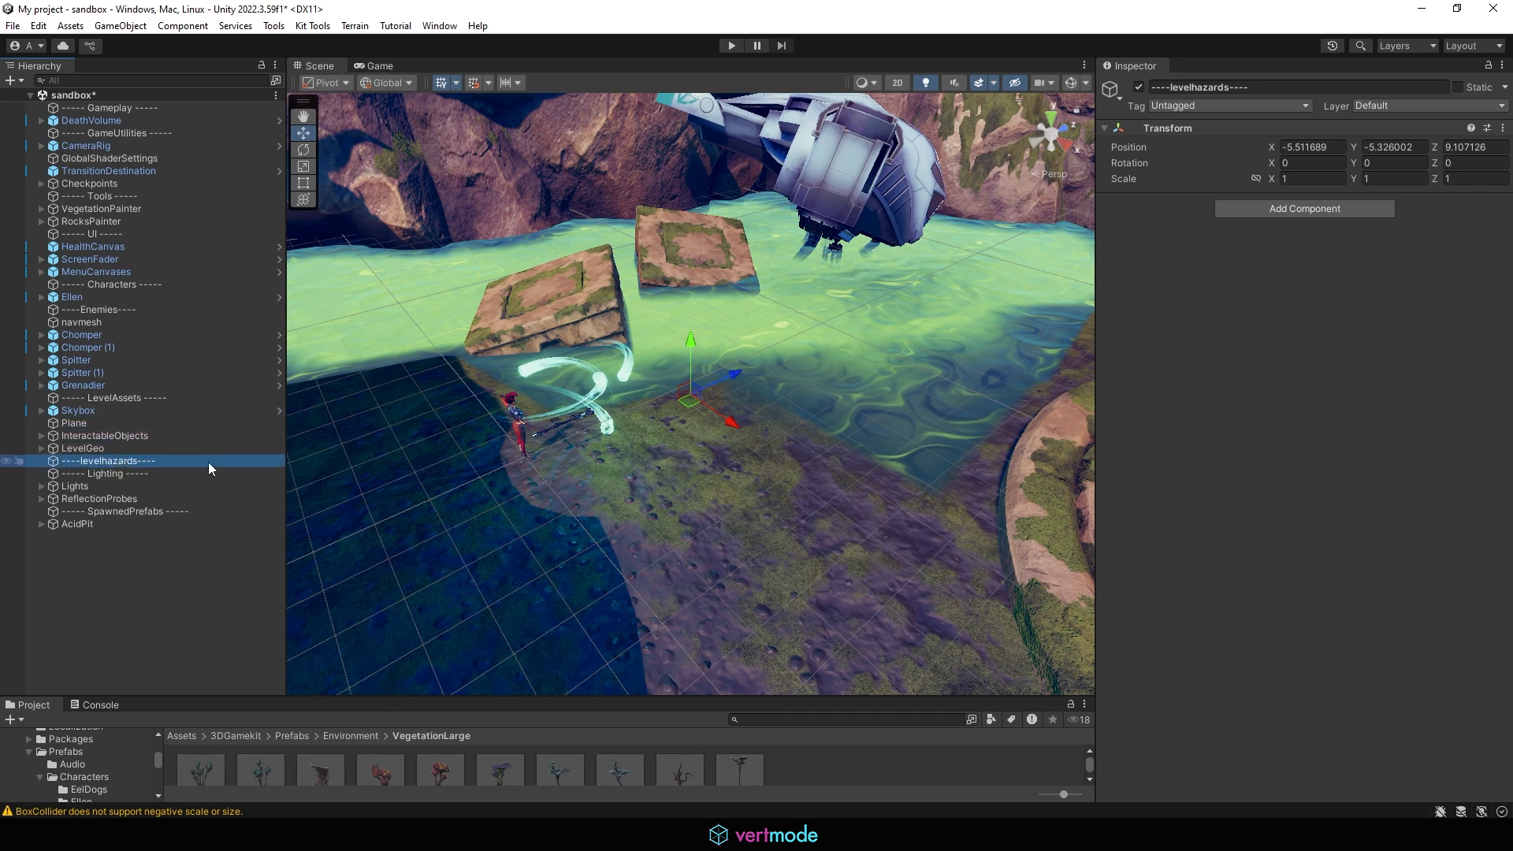
click(85, 533)
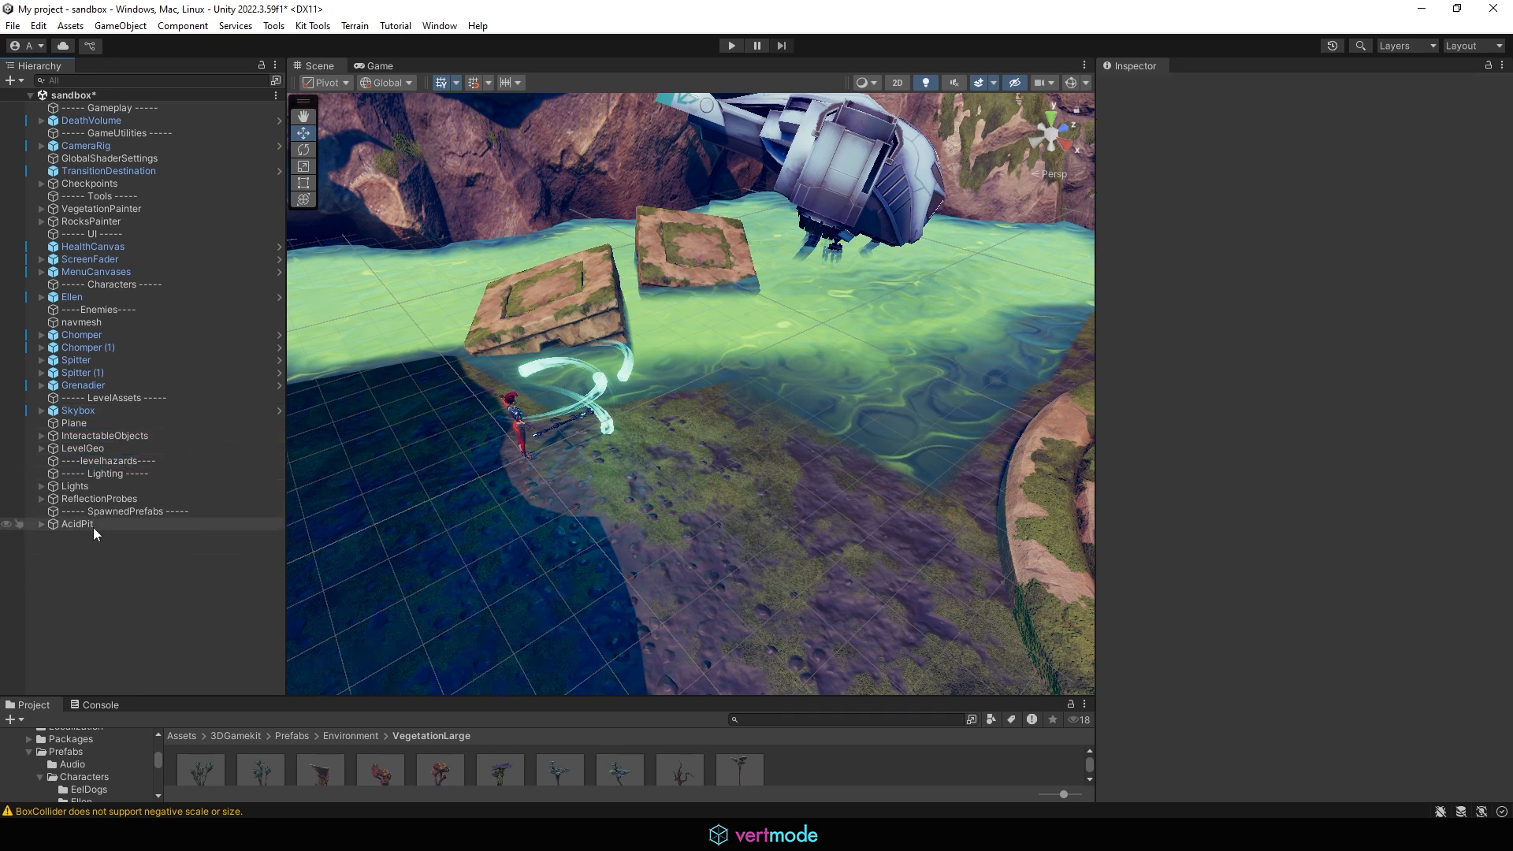
drag(66, 526, 105, 468)
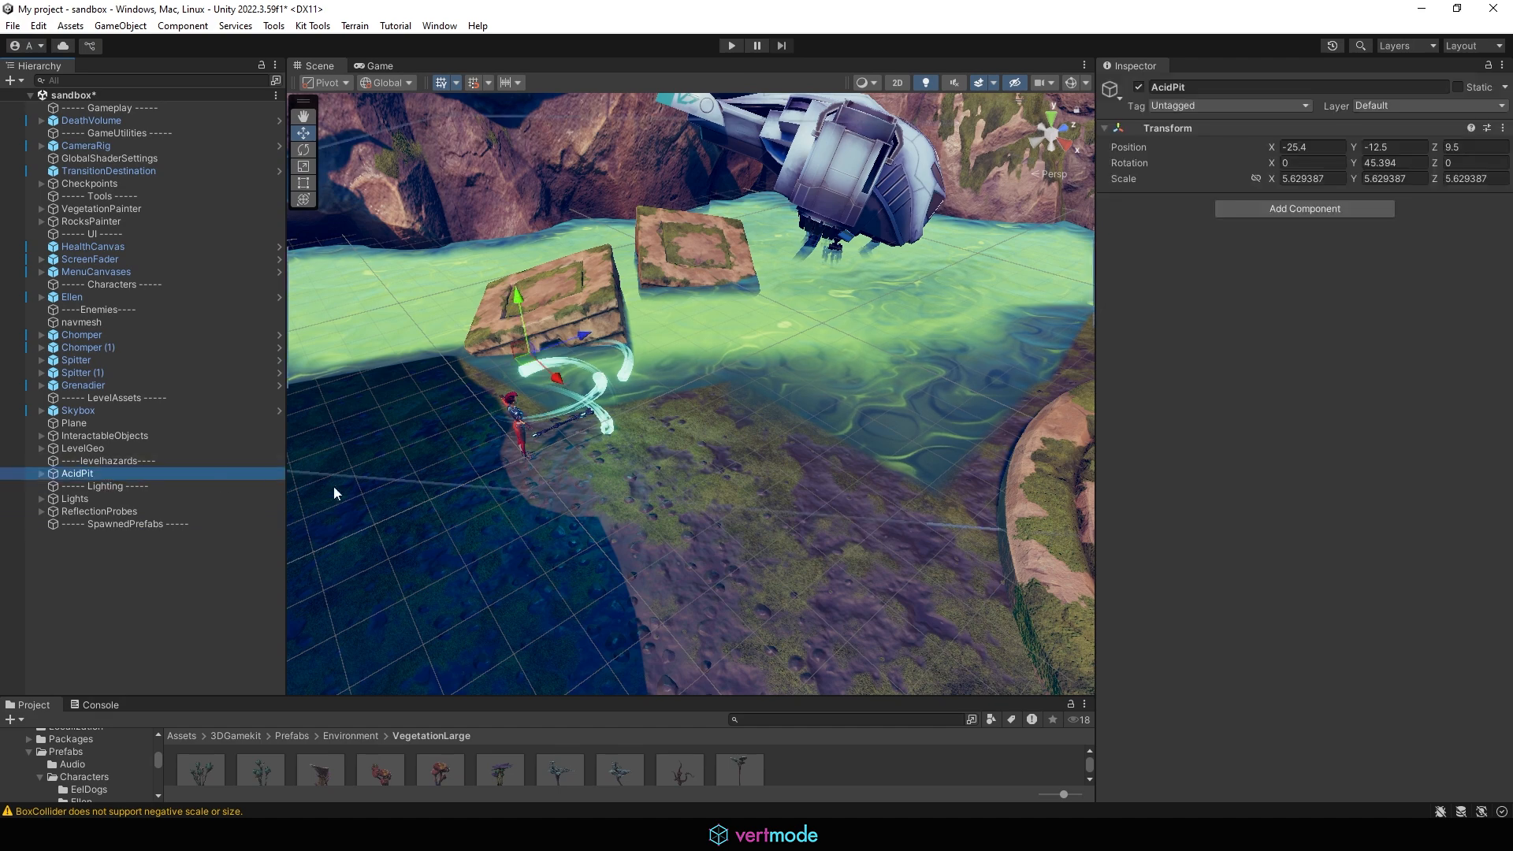
click(82, 578)
click(161, 473)
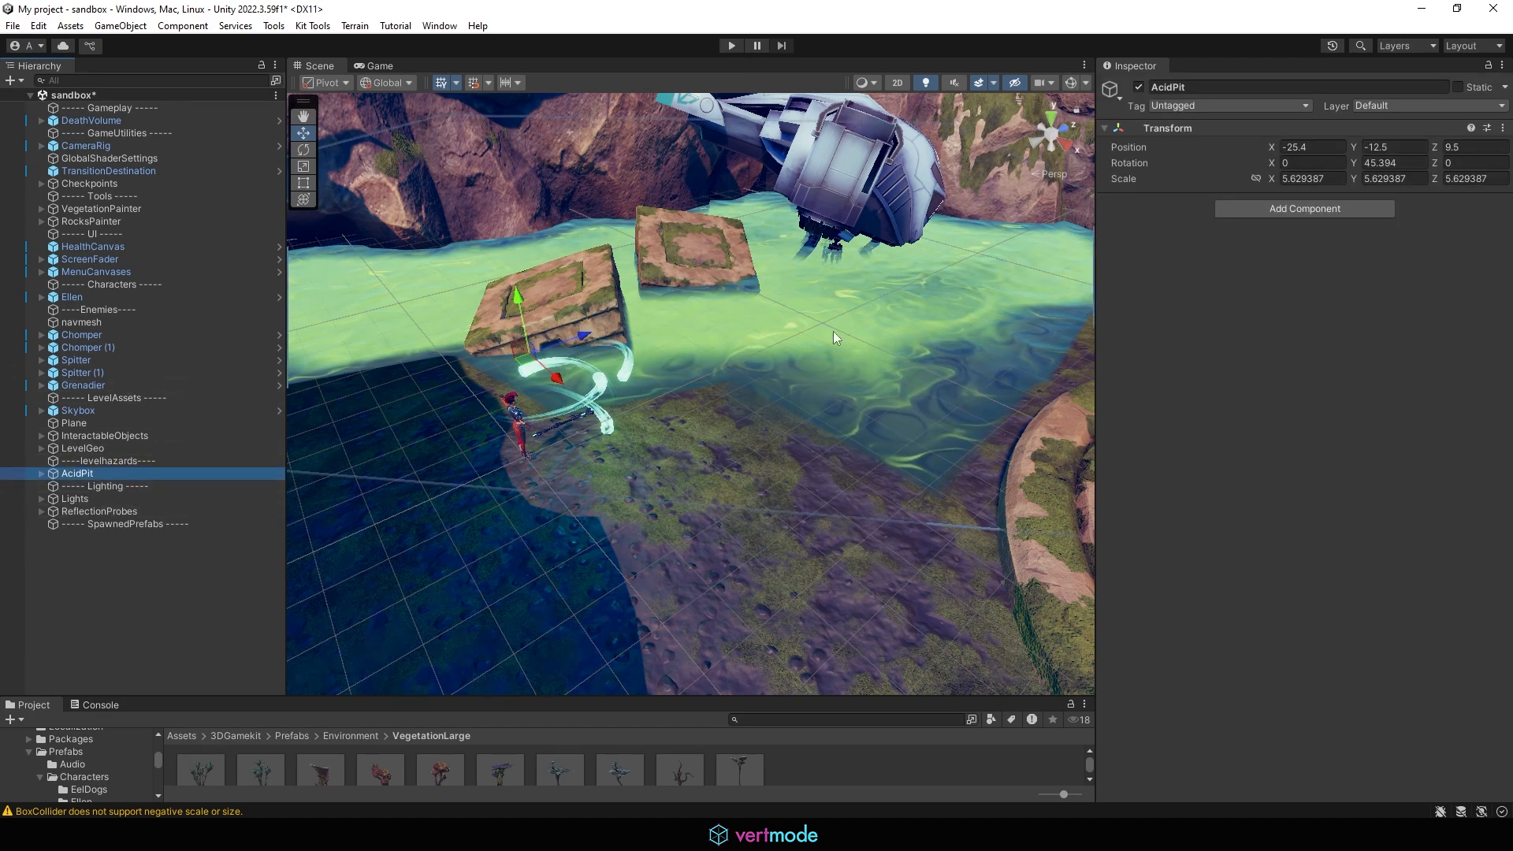
Step: Open the Environment VegetationSmall prefab folder in the Project browser
alt+right_drag(833, 331, 715, 330)
alt+drag(715, 331, 731, 400)
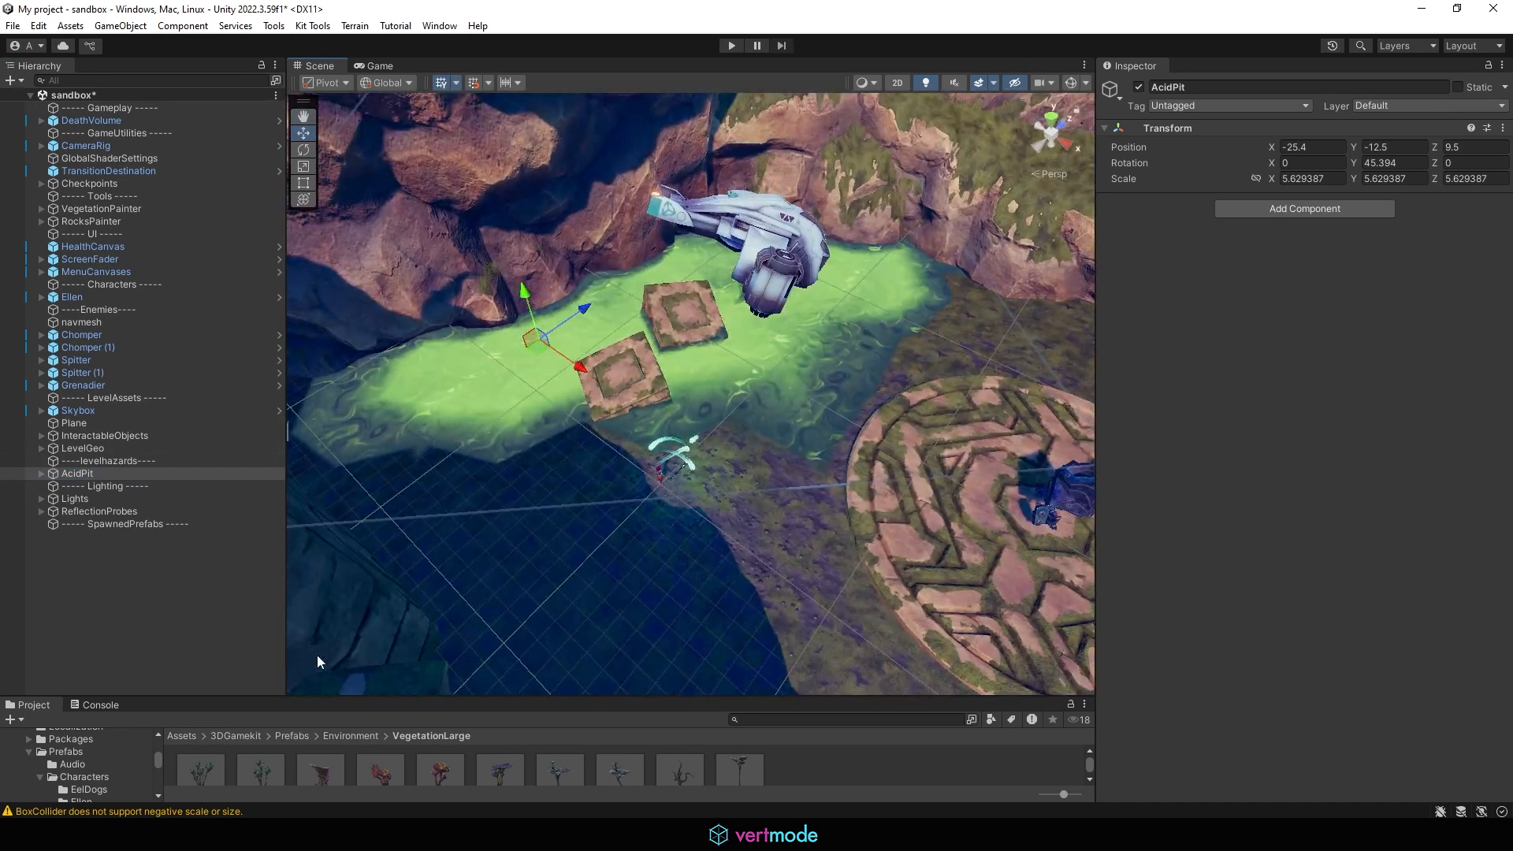
drag(466, 699, 441, 591)
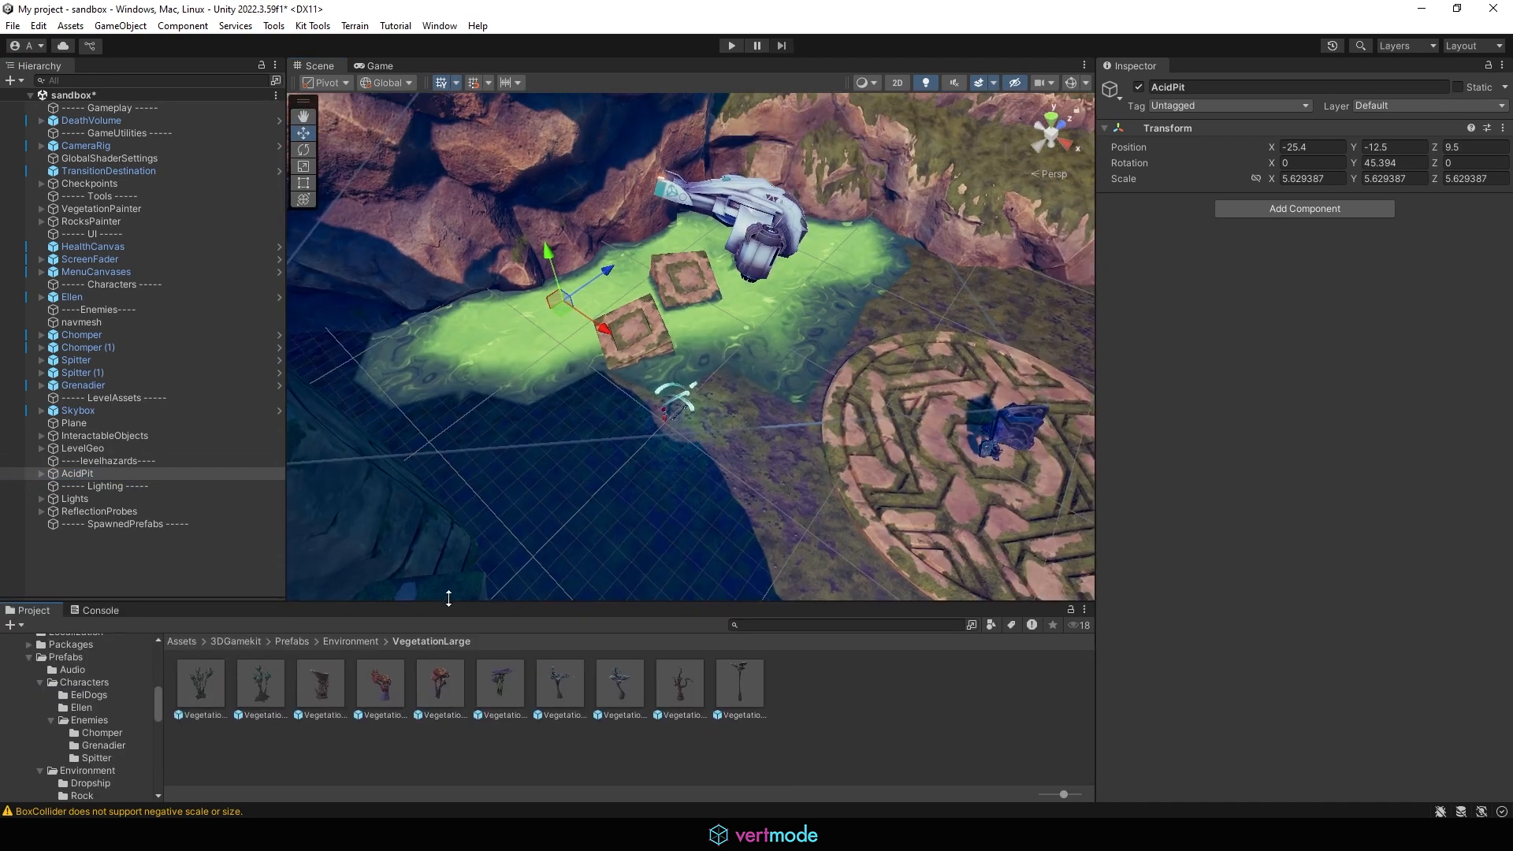
click(373, 628)
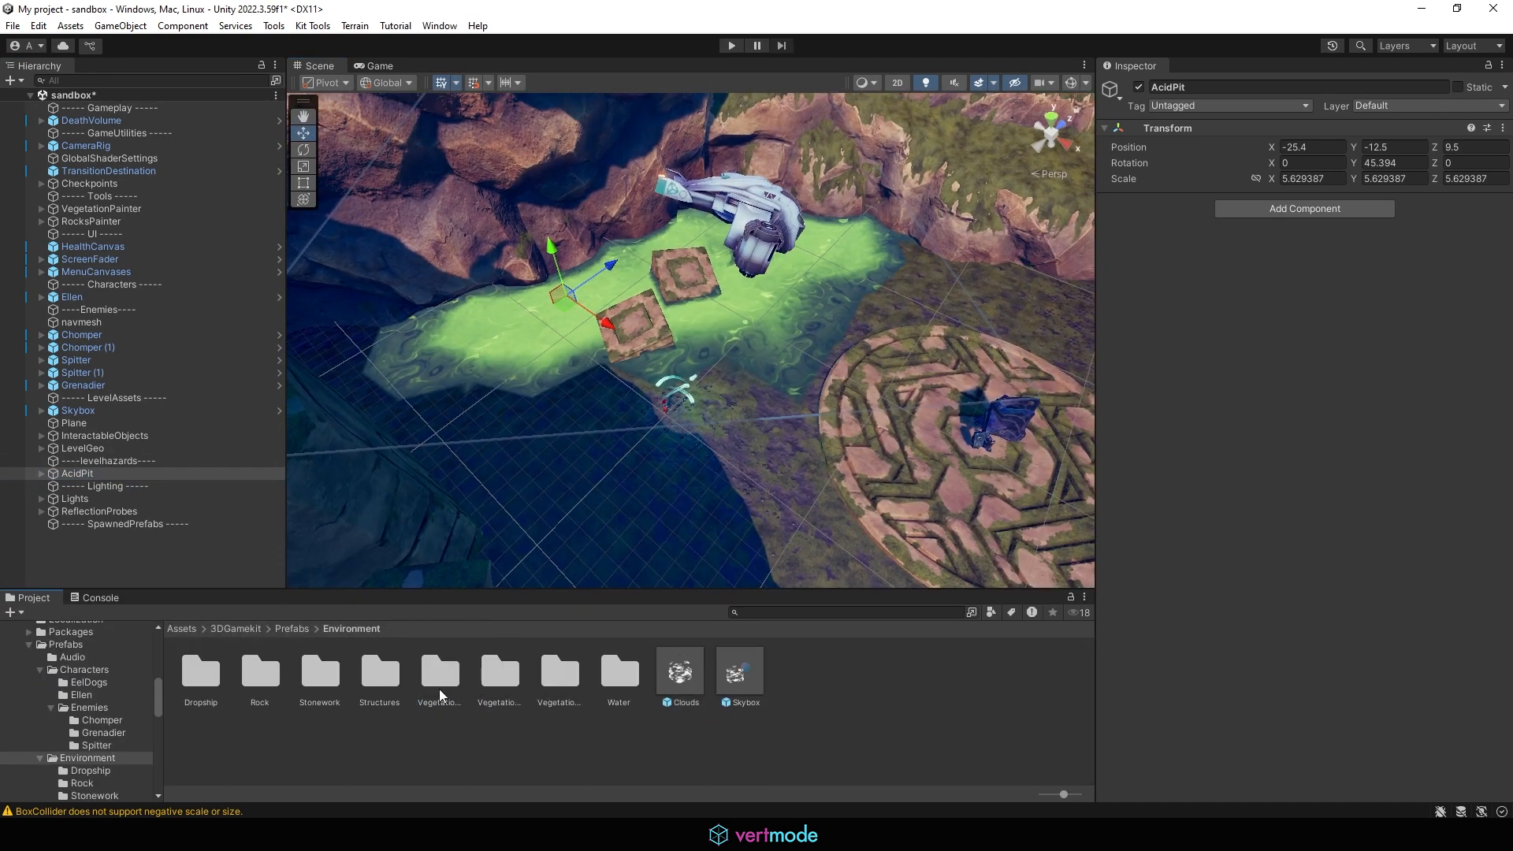
click(556, 671)
double_click(555, 672)
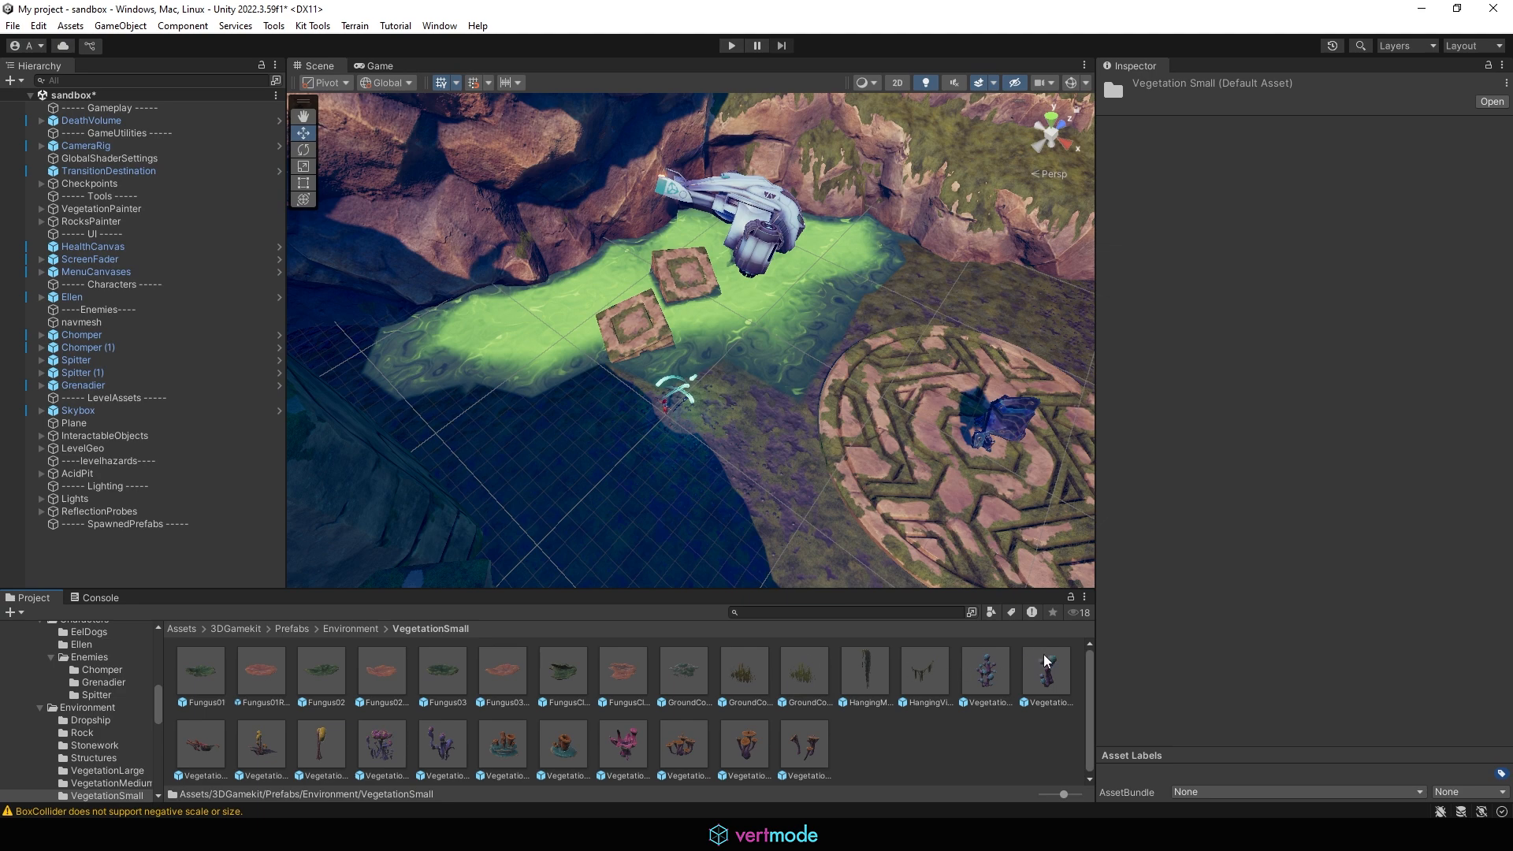
Step: Place a GroundCover03 prefab on the shore beside the acid pit, then delete it
drag(818, 675, 718, 388)
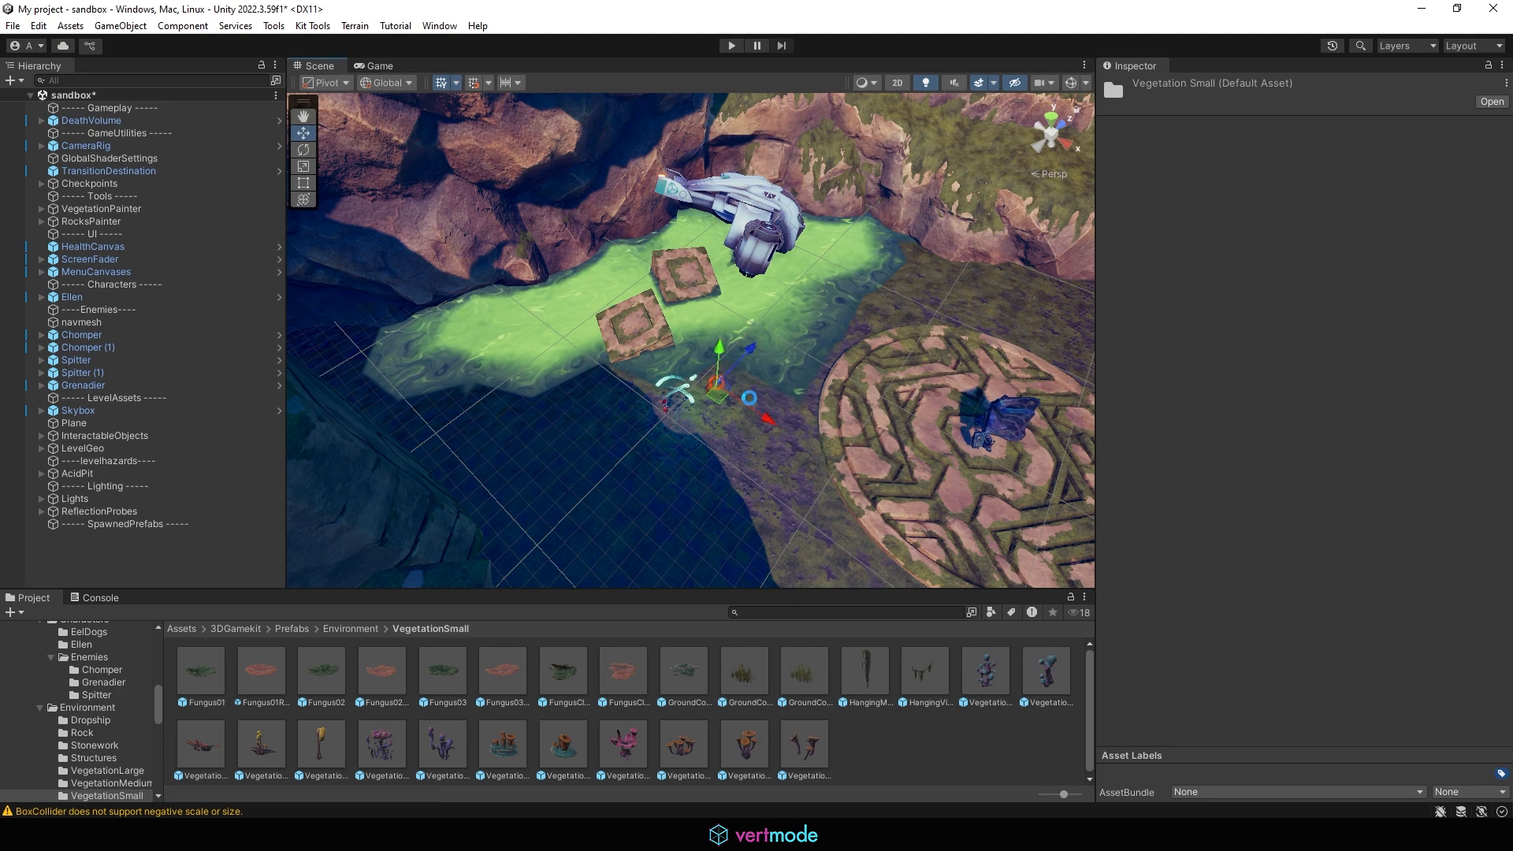
scroll(923, 433, up, 3)
alt+drag(686, 457, 664, 340)
scroll(663, 340, up, 5)
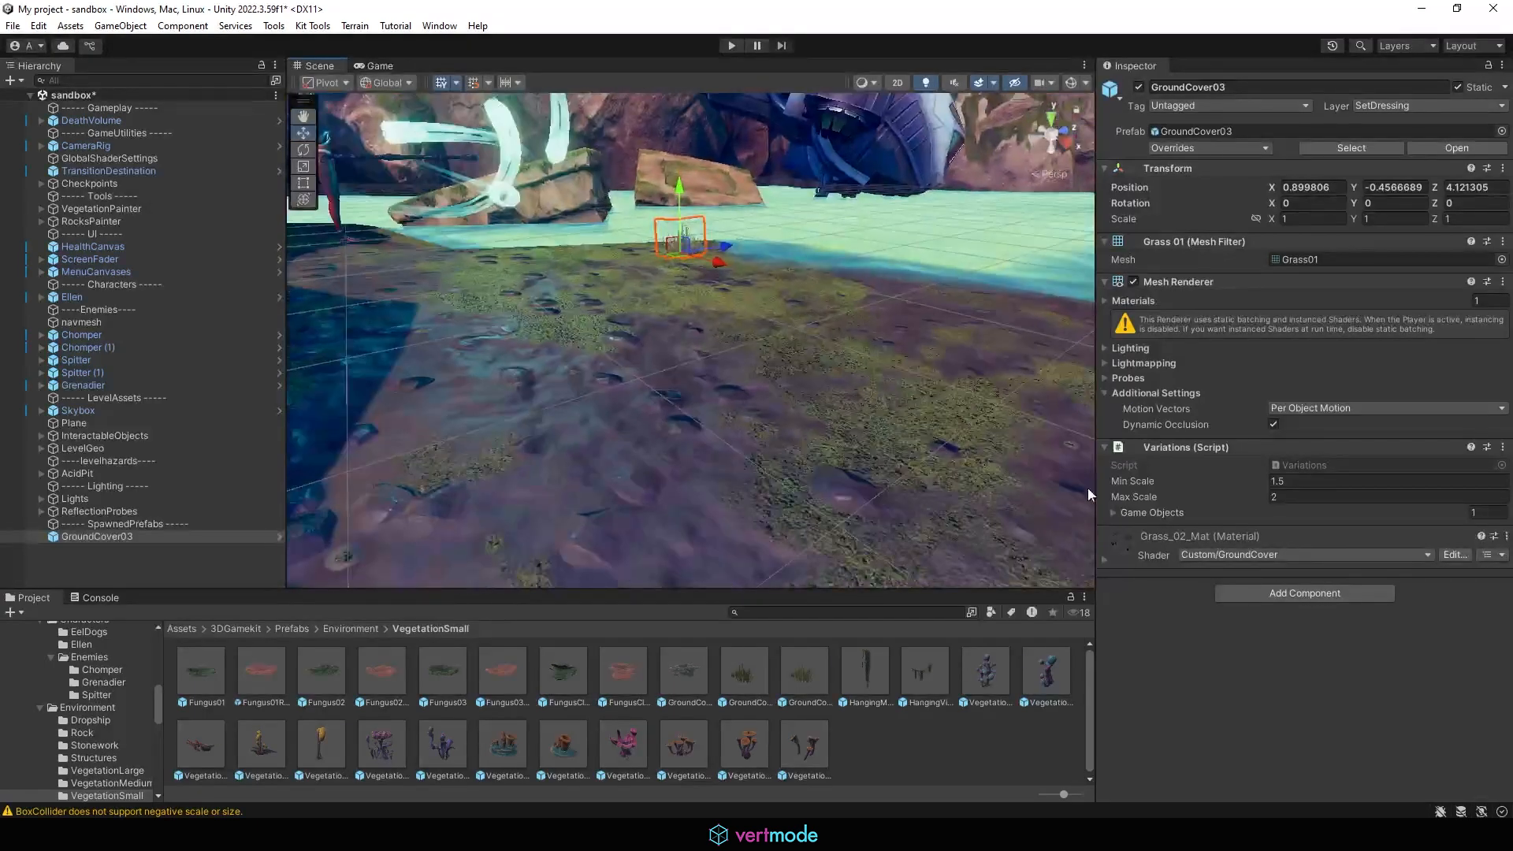
alt+drag(1087, 487, 826, 355)
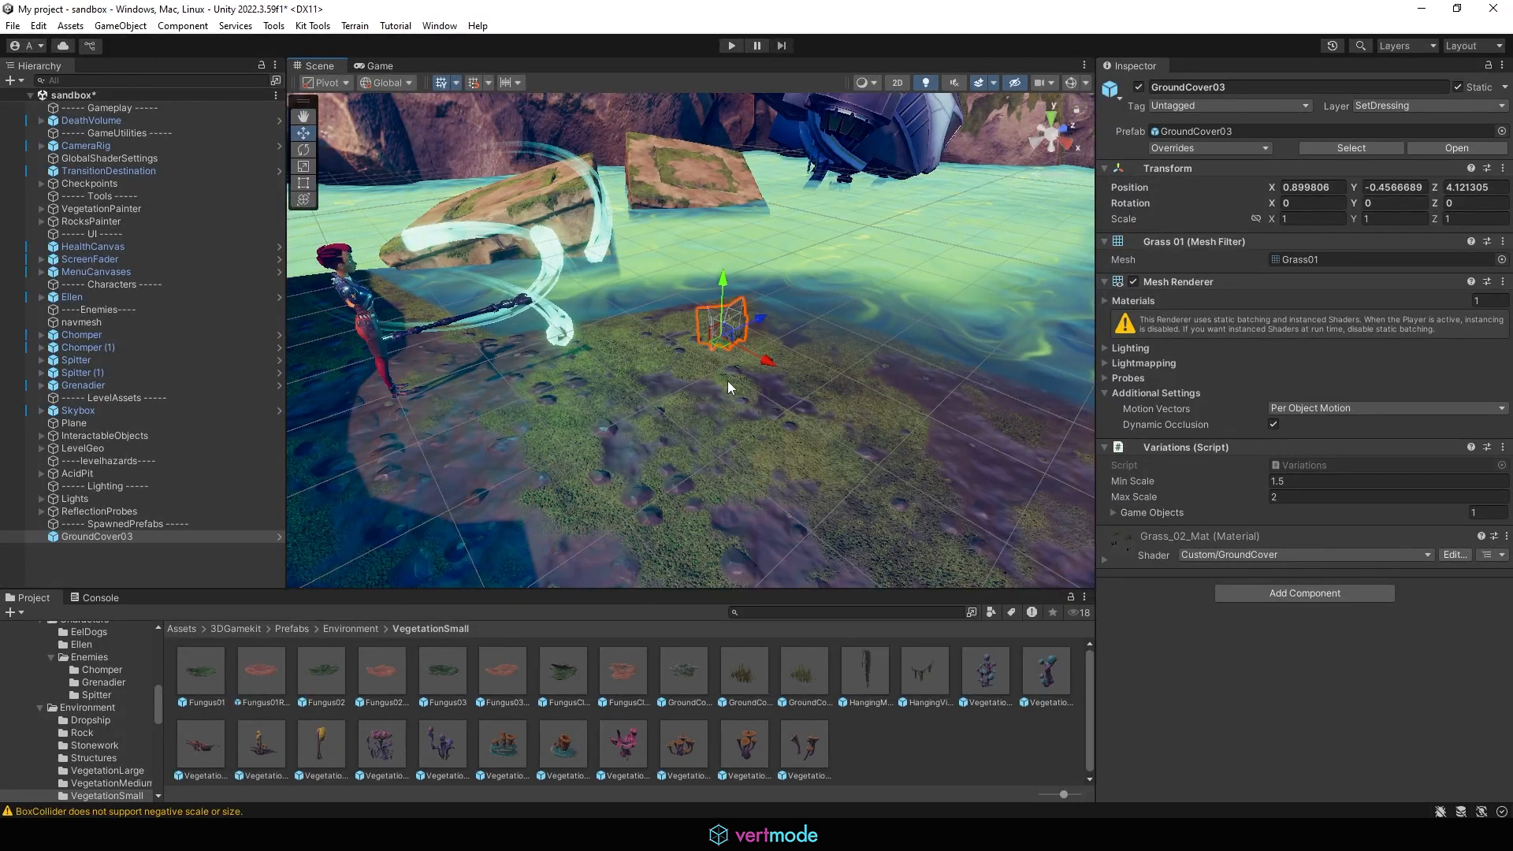
key(Delete)
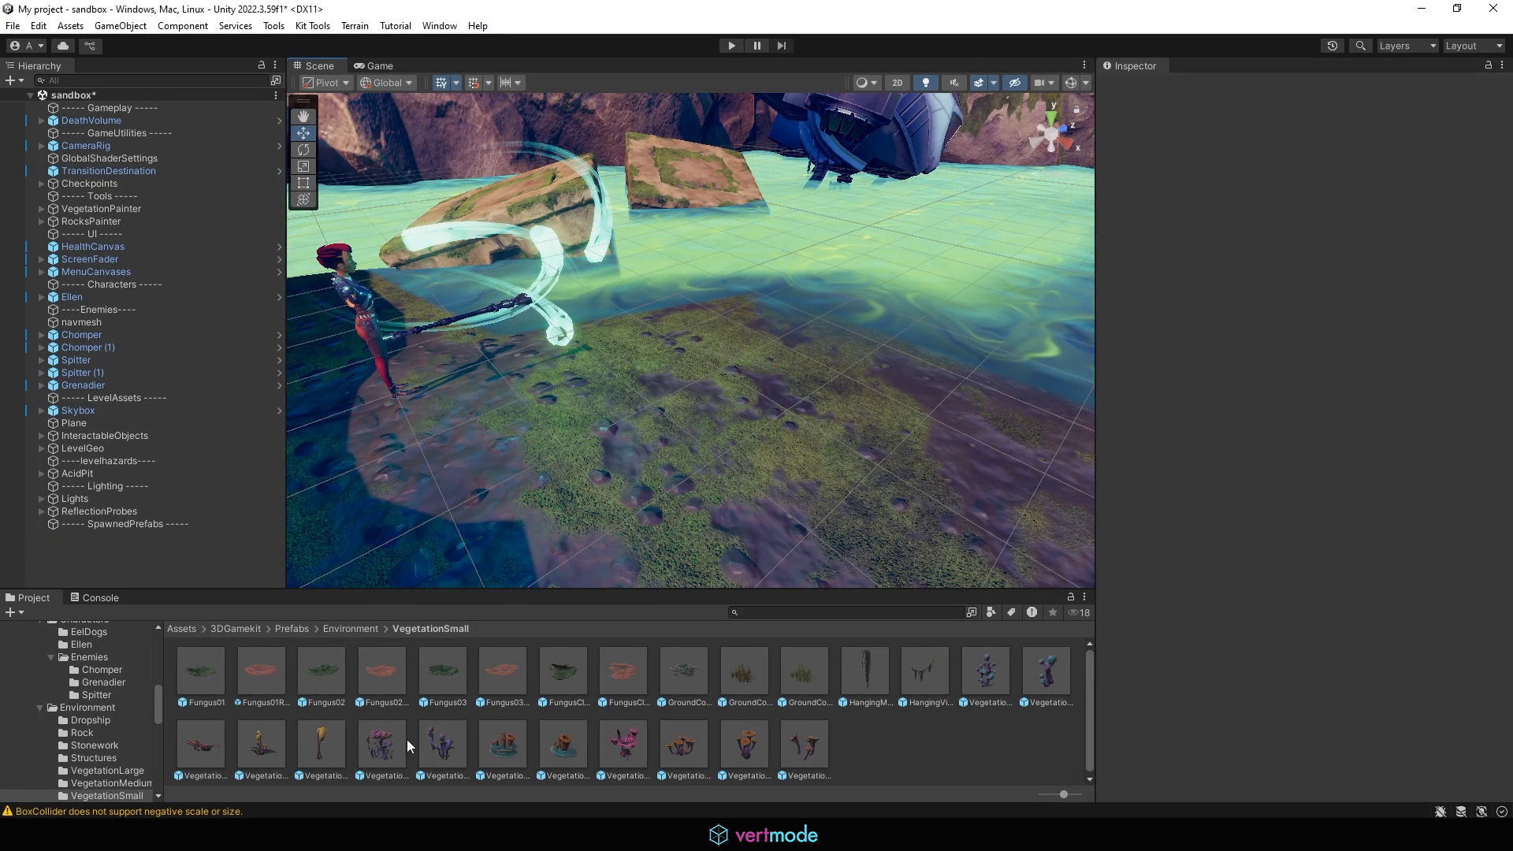
Step: Try decorating the pit's shore with several small vegetation prefabs, then undo all of them
drag(508, 746, 698, 315)
drag(564, 758, 787, 311)
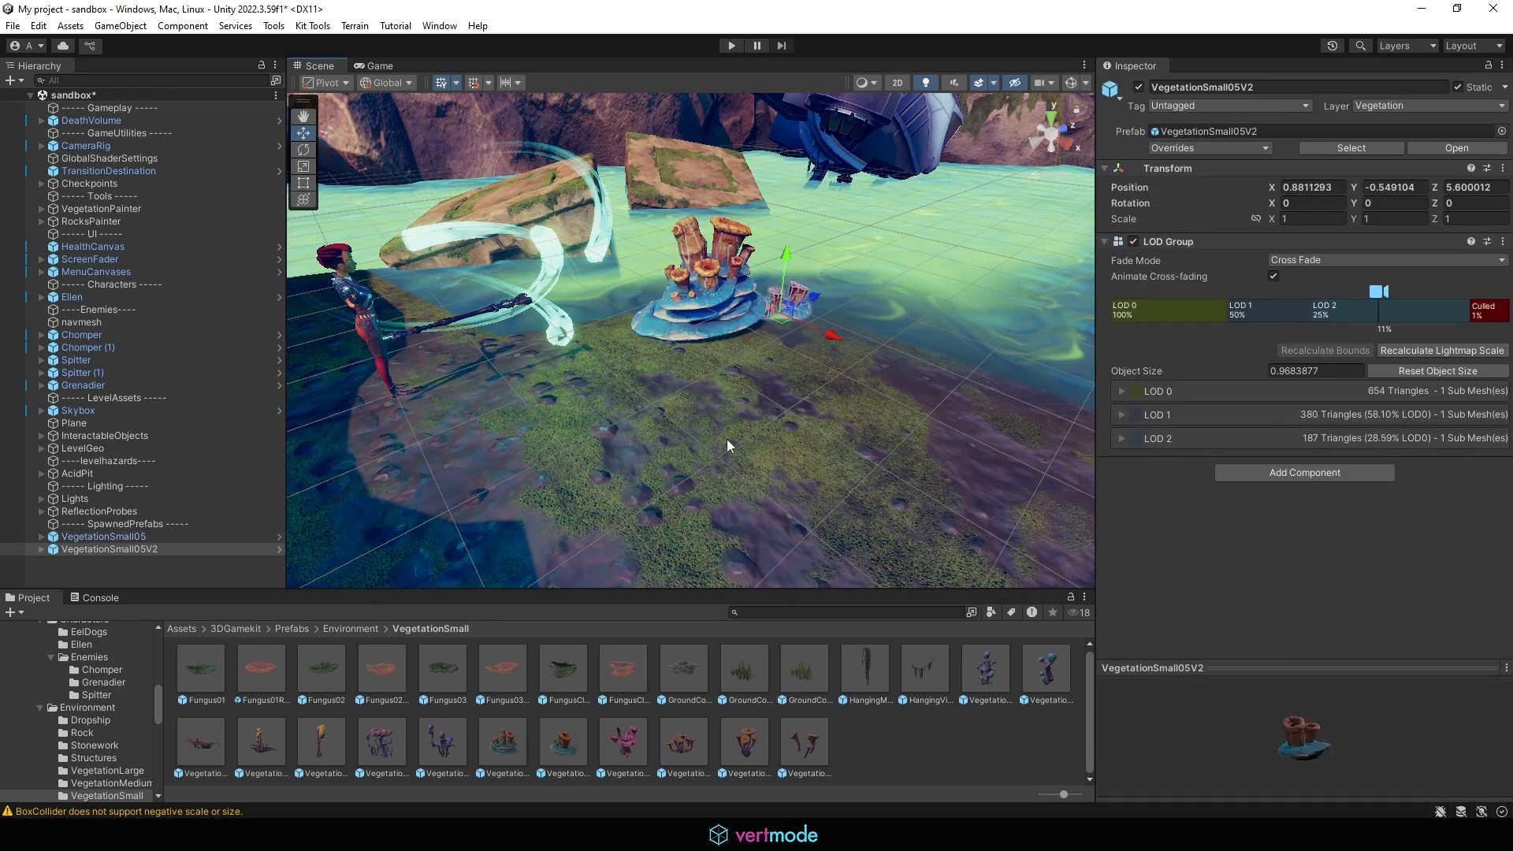
drag(666, 750, 824, 339)
key(e)
drag(821, 400, 941, 368)
drag(763, 753, 928, 358)
scroll(928, 358, down, 8)
middle_drag(729, 455, 730, 516)
drag(777, 755, 900, 438)
key(ctrl+z)
key(ctrl+z)
key(ctrl+z)
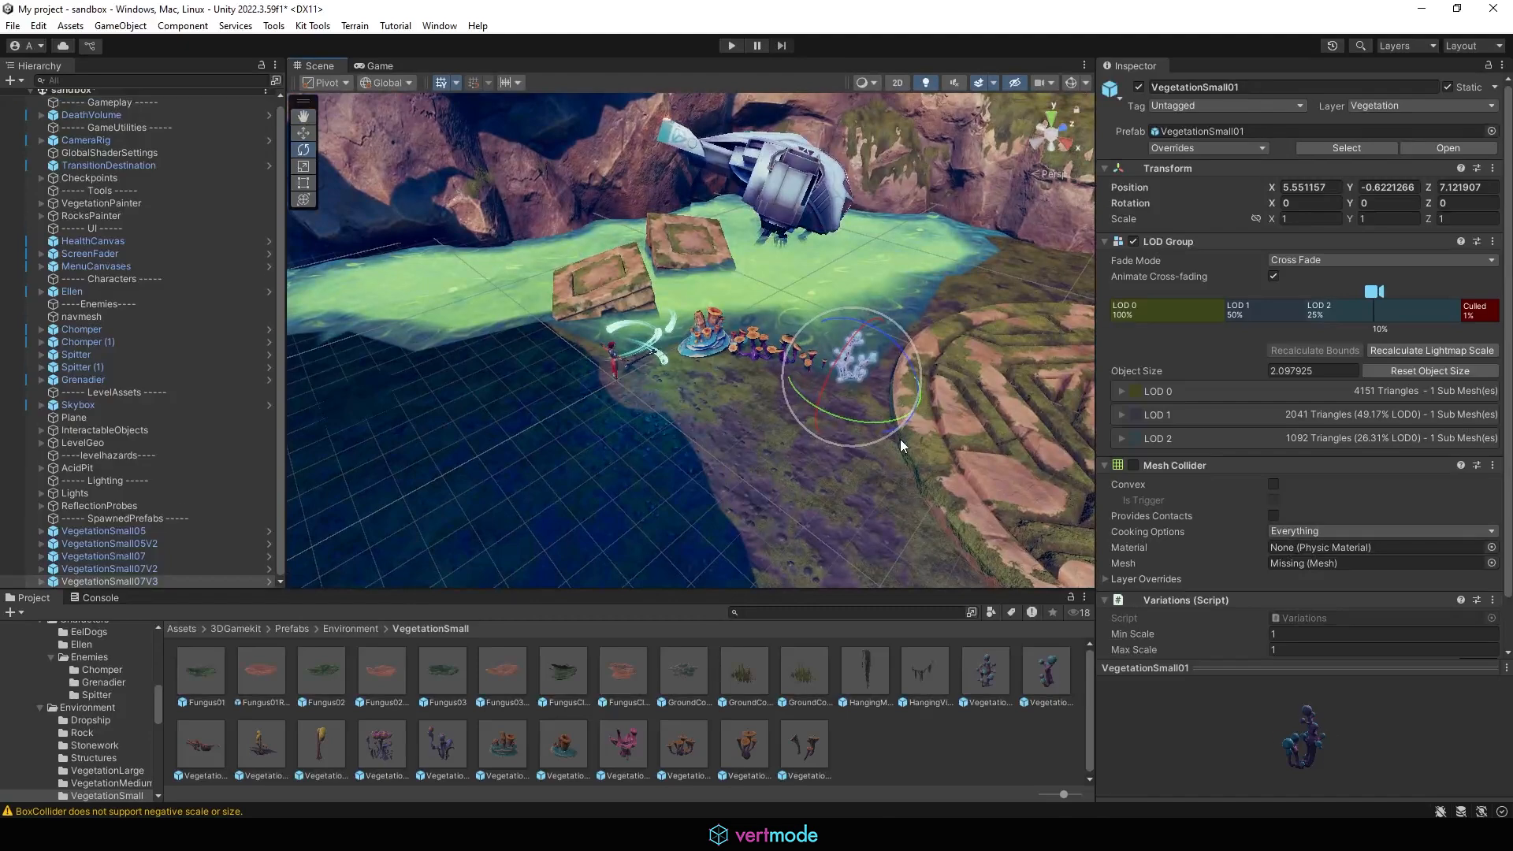
key(ctrl+z)
key(ctrl+z)
key(ctrl+z)
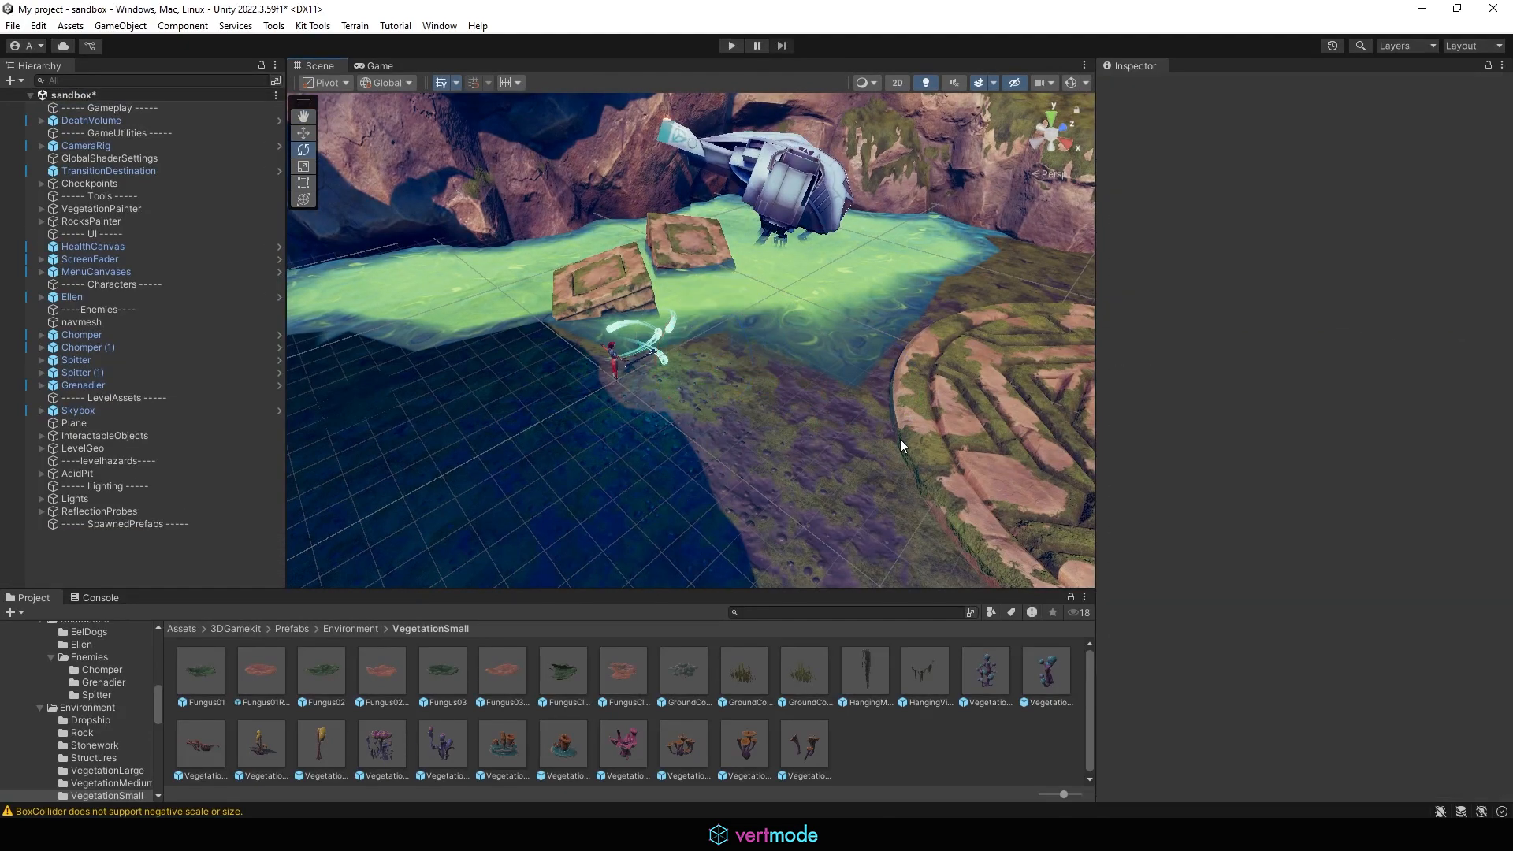
Step: Orbit and zoom out to survey the whole level and its surroundings
alt+drag(699, 315, 782, 361)
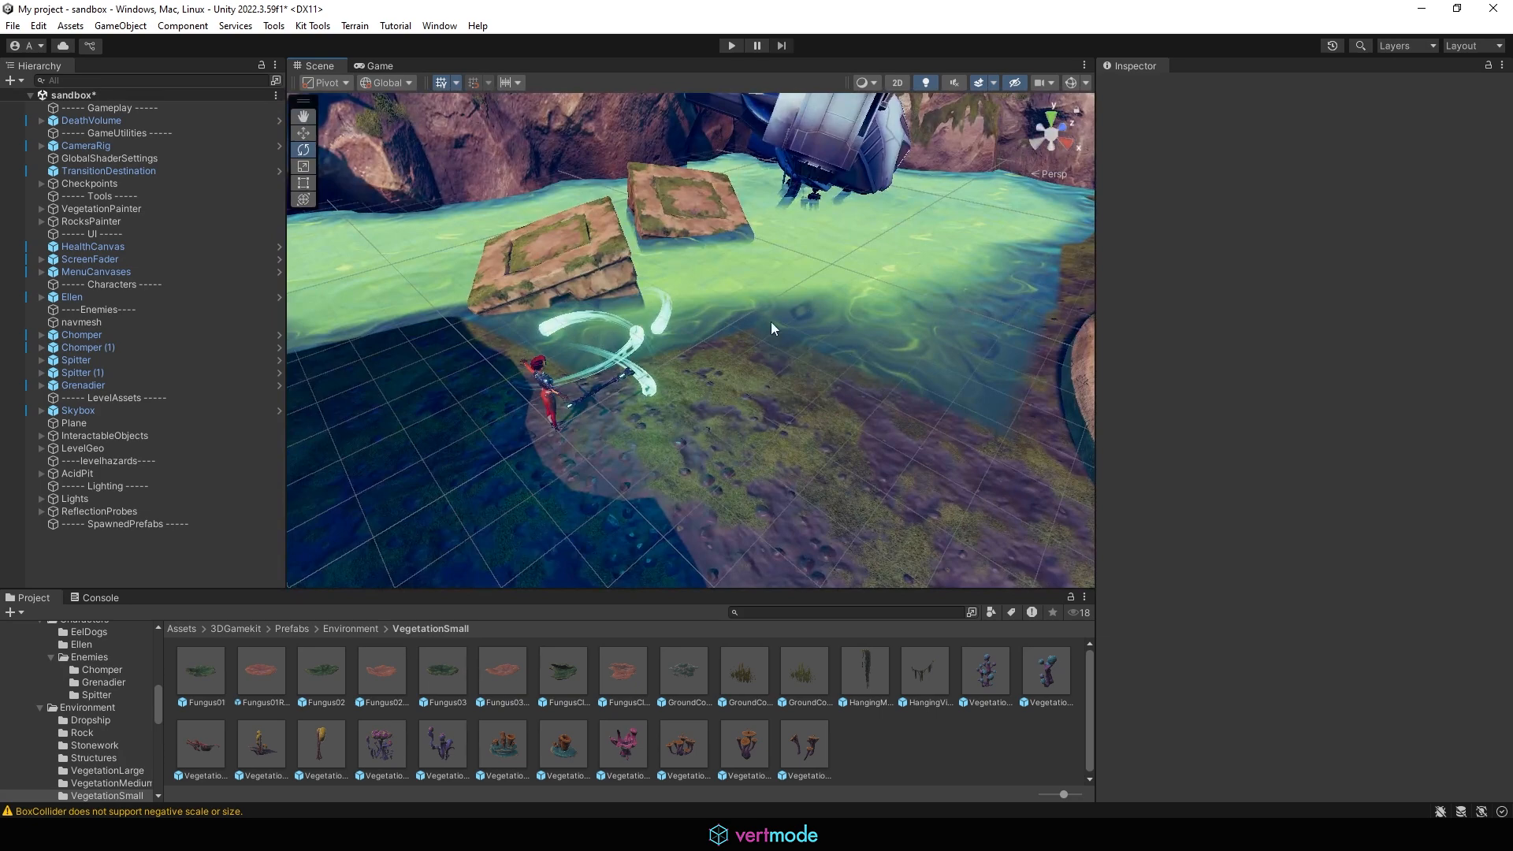
alt+drag(627, 271, 512, 256)
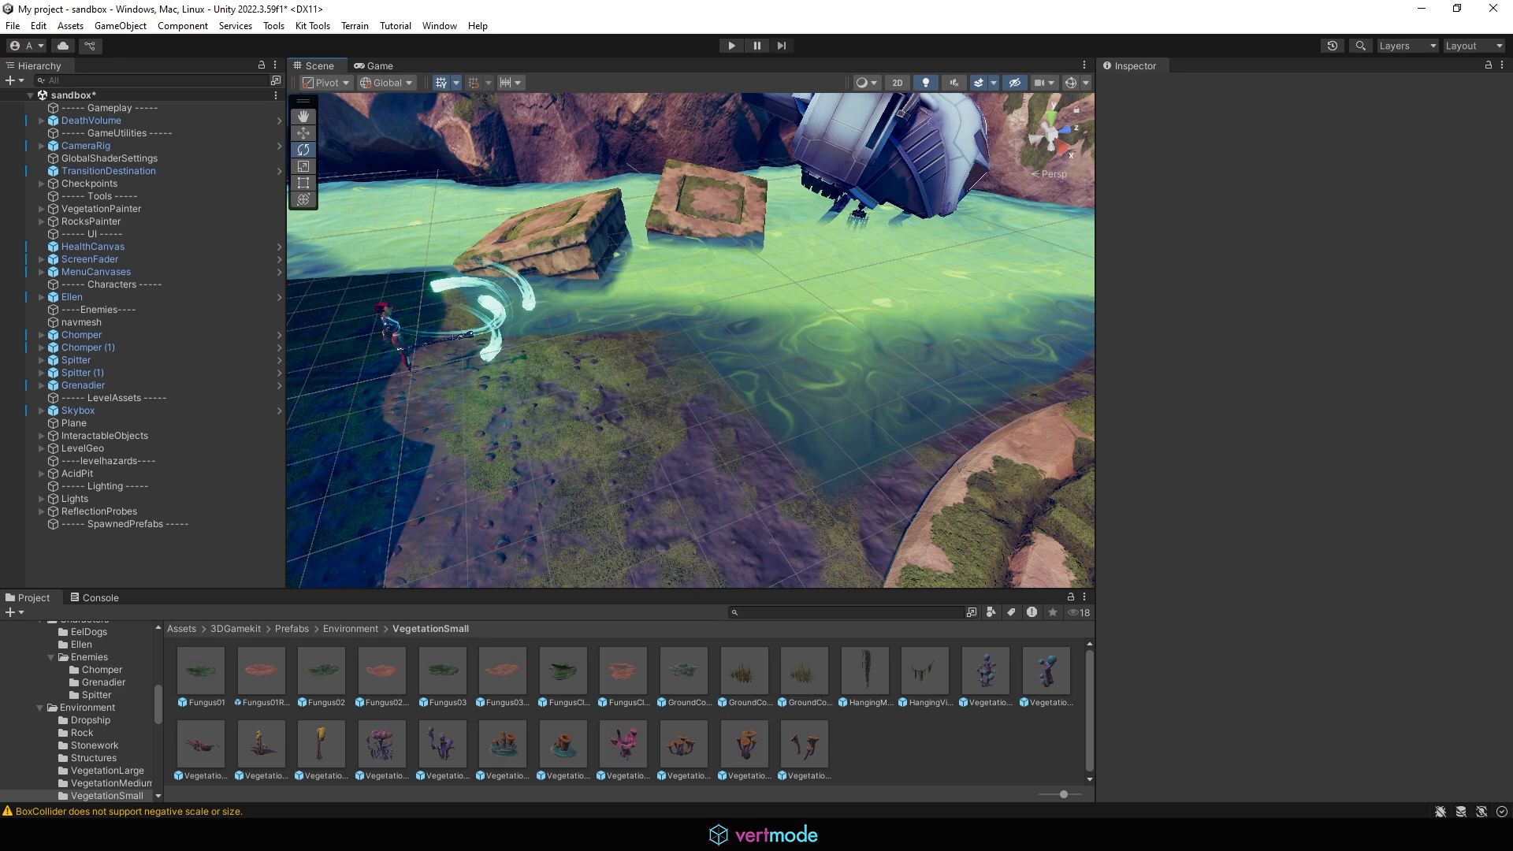
right_drag(706, 319, 639, 261)
alt+drag(639, 261, 547, 319)
alt+right_drag(547, 318, 888, 326)
alt+drag(887, 326, 469, 373)
scroll(504, 364, down, 4)
scroll(732, 264, down, 4)
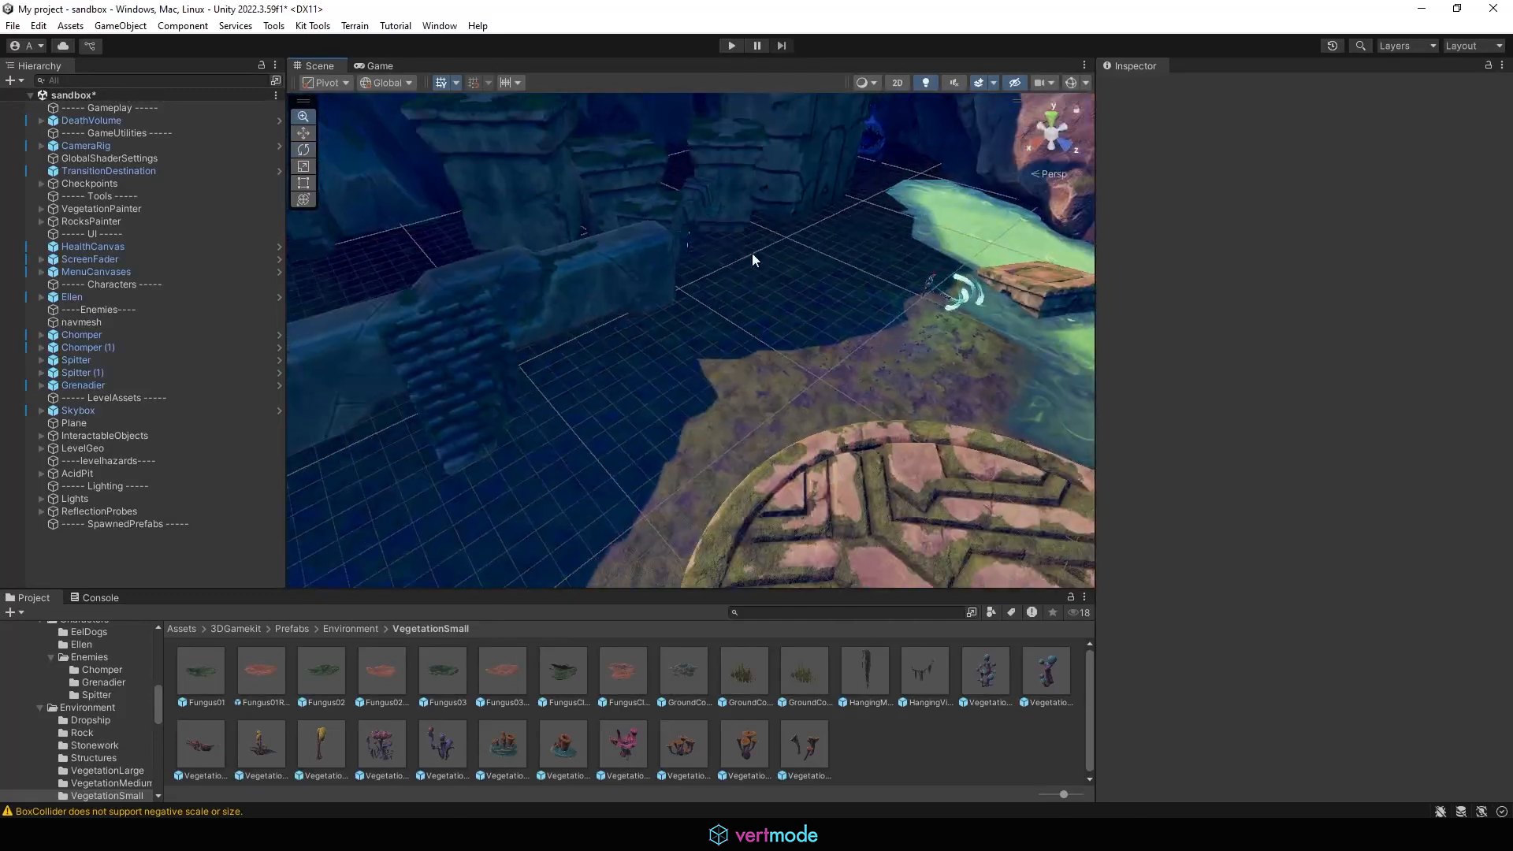
middle_drag(752, 256, 720, 257)
alt+drag(720, 257, 879, 252)
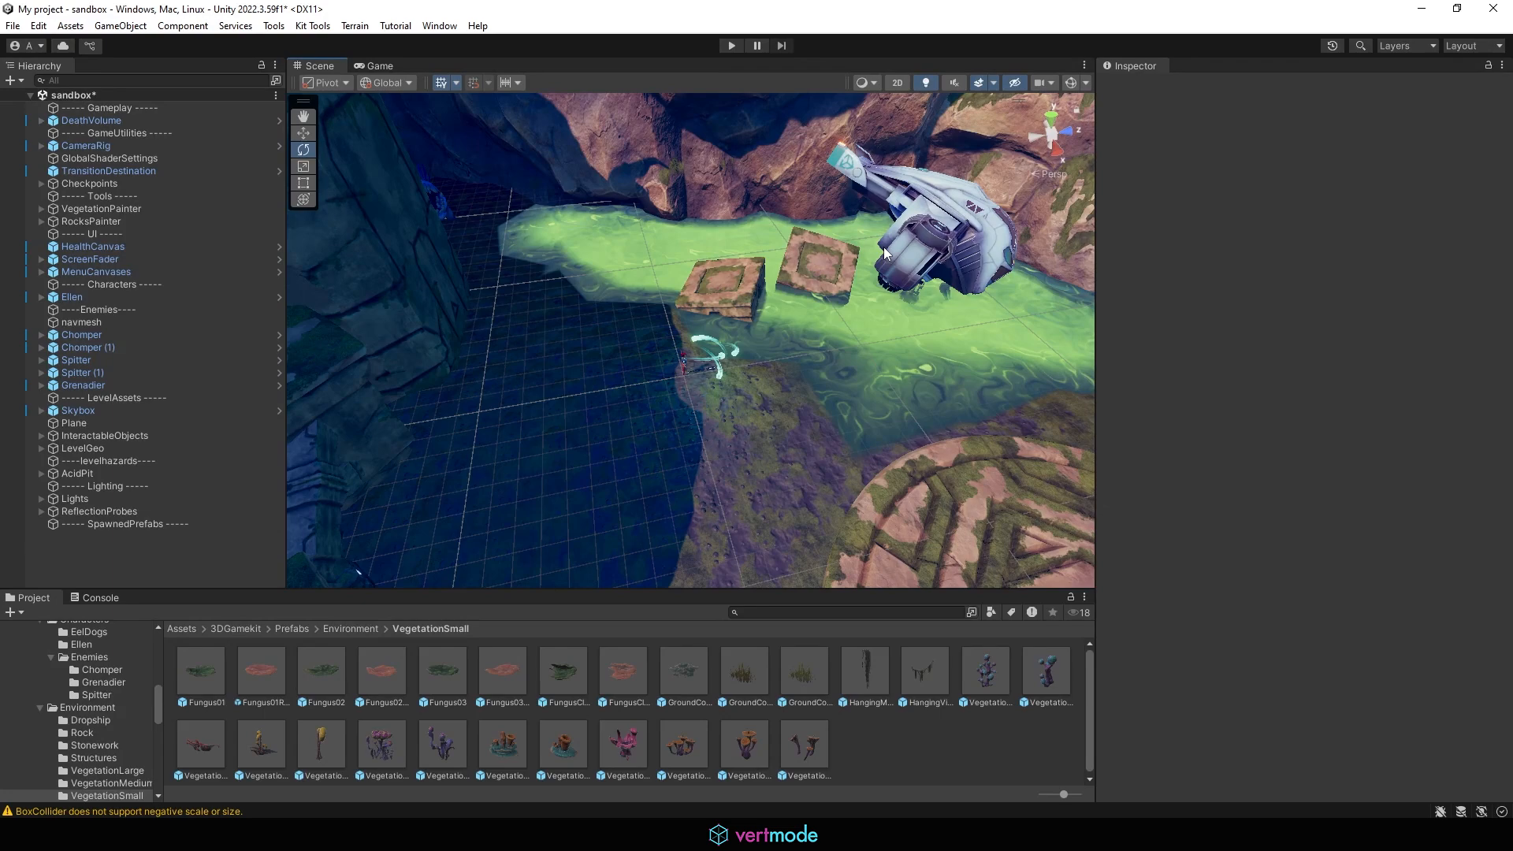
scroll(884, 252, down, 10)
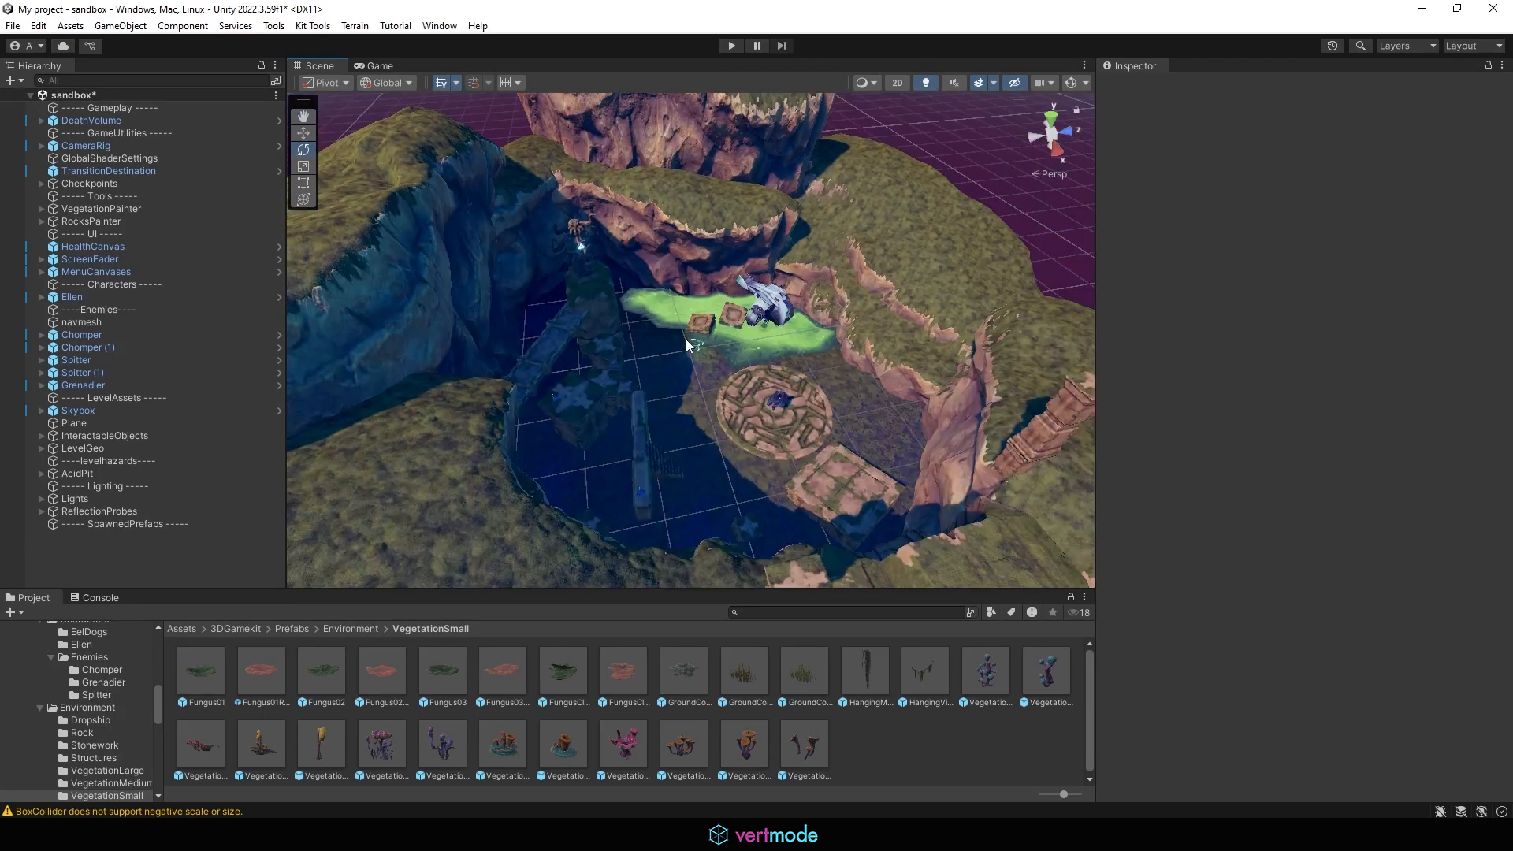
alt+drag(398, 260, 831, 187)
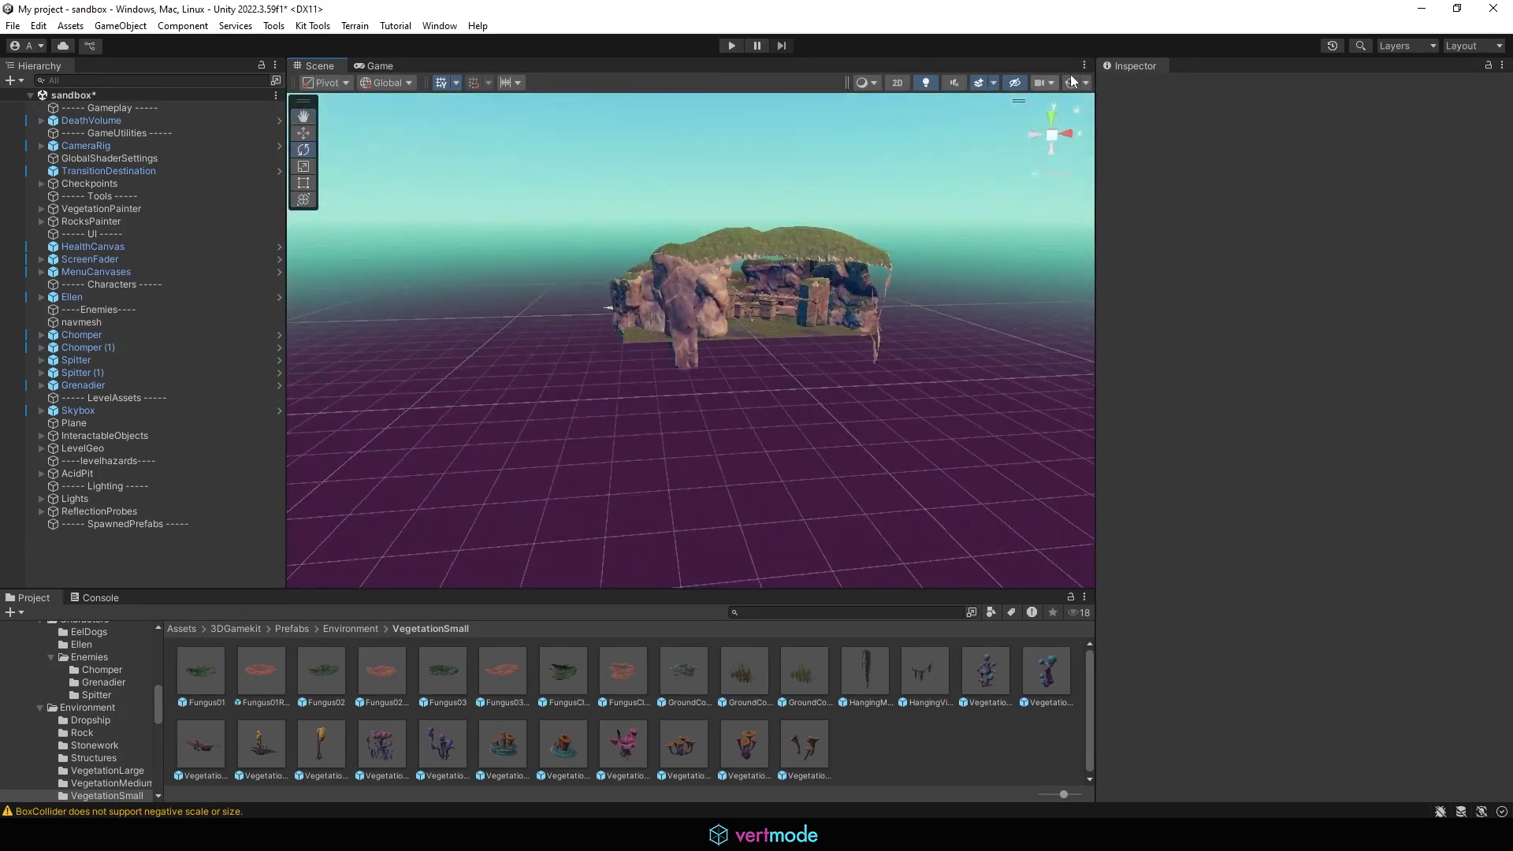
click(1069, 85)
alt+drag(660, 359, 1061, 439)
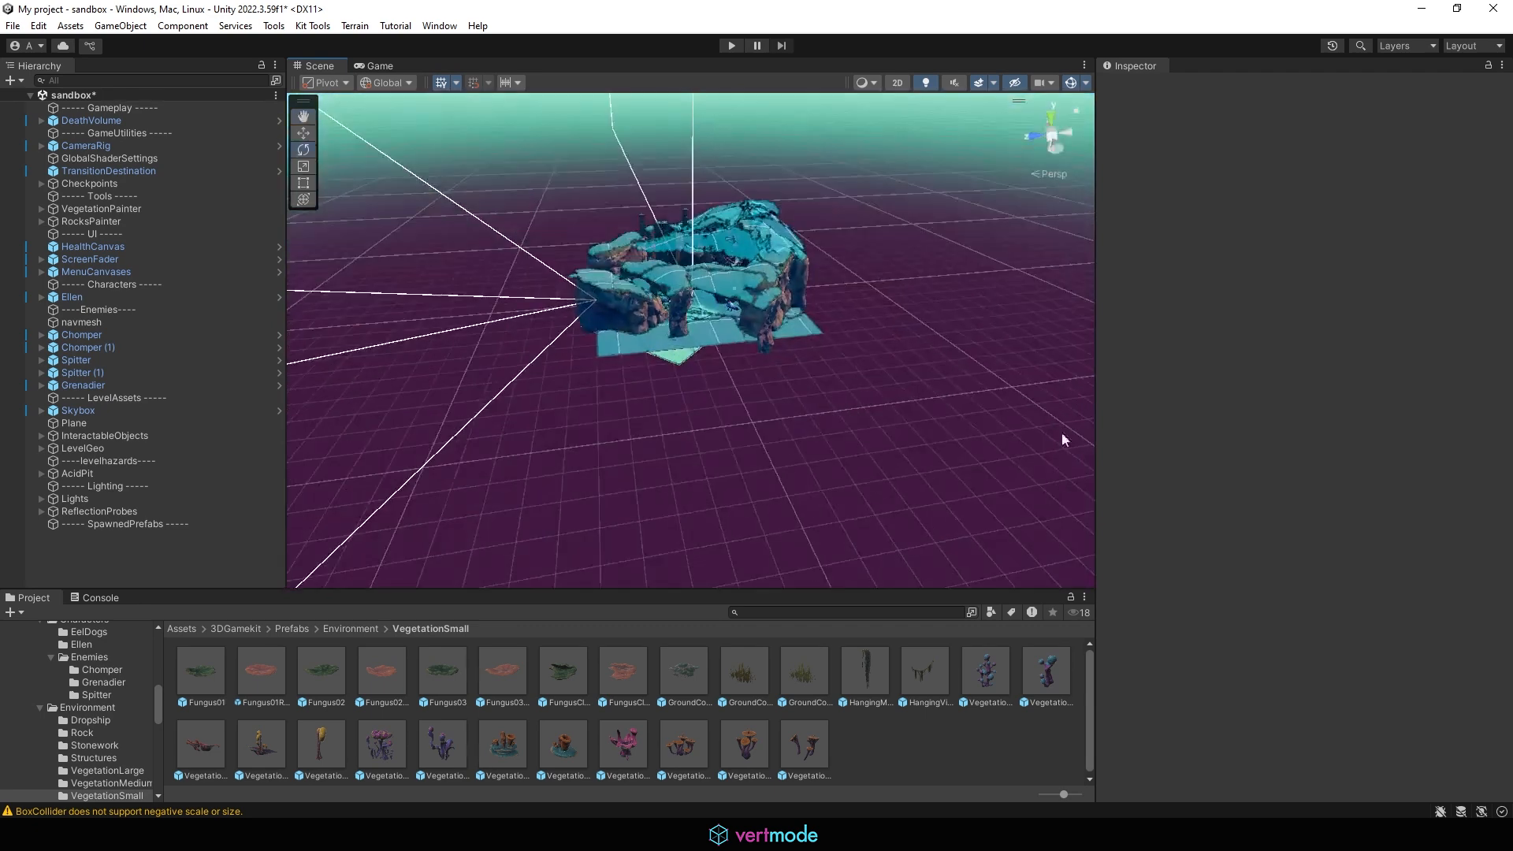
Step: Select the DeathVolume and the Acid plane to examine their extent around the pit
click(98, 120)
alt+drag(925, 342, 930, 310)
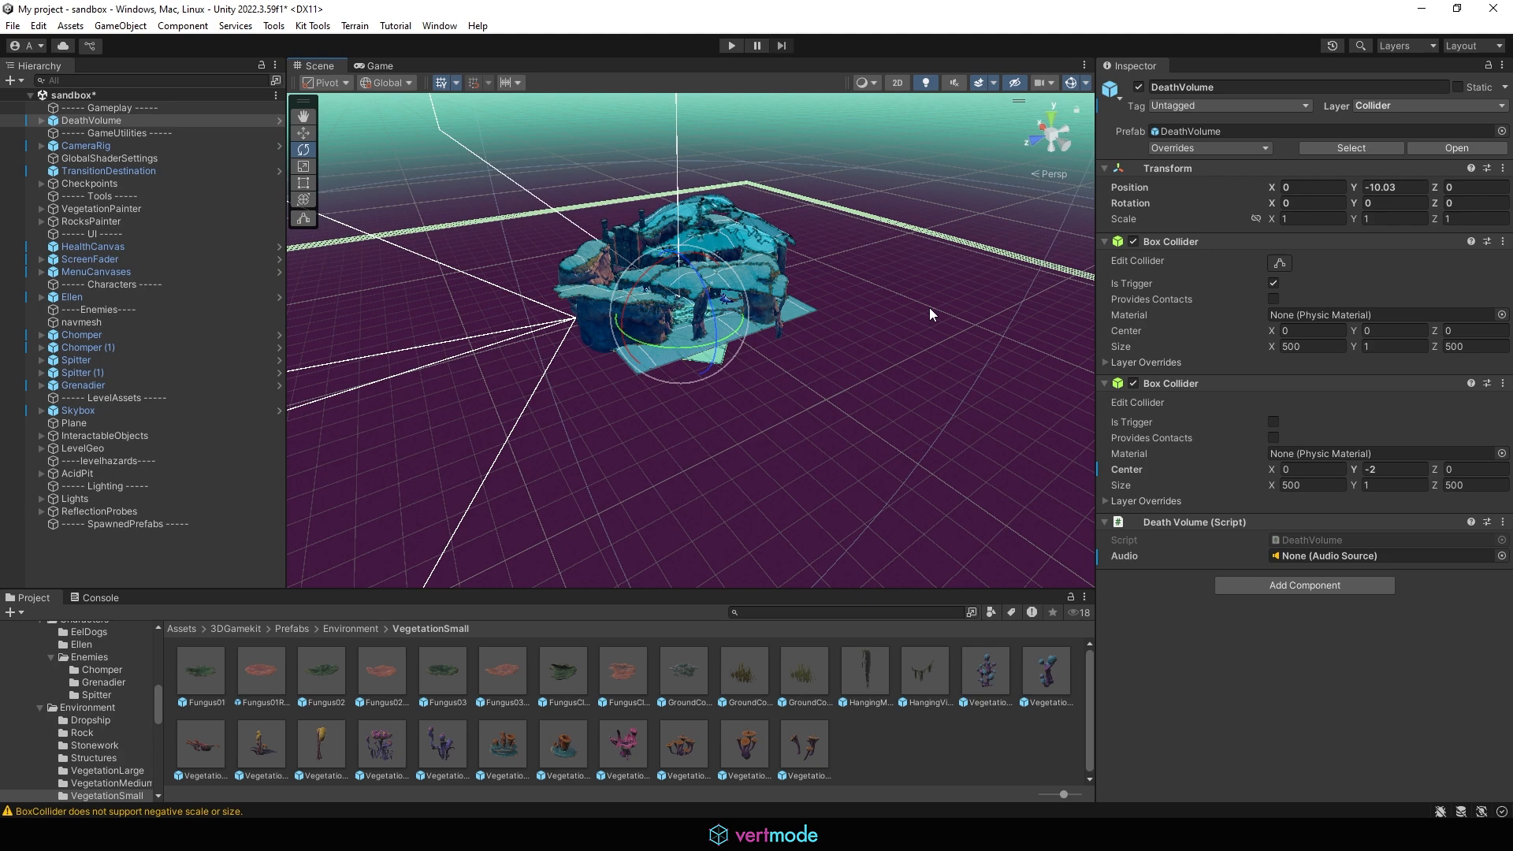
click(718, 365)
key(f)
alt+drag(575, 342, 788, 378)
scroll(534, 362, up, 5)
alt+drag(534, 361, 973, 355)
middle_drag(973, 354, 961, 244)
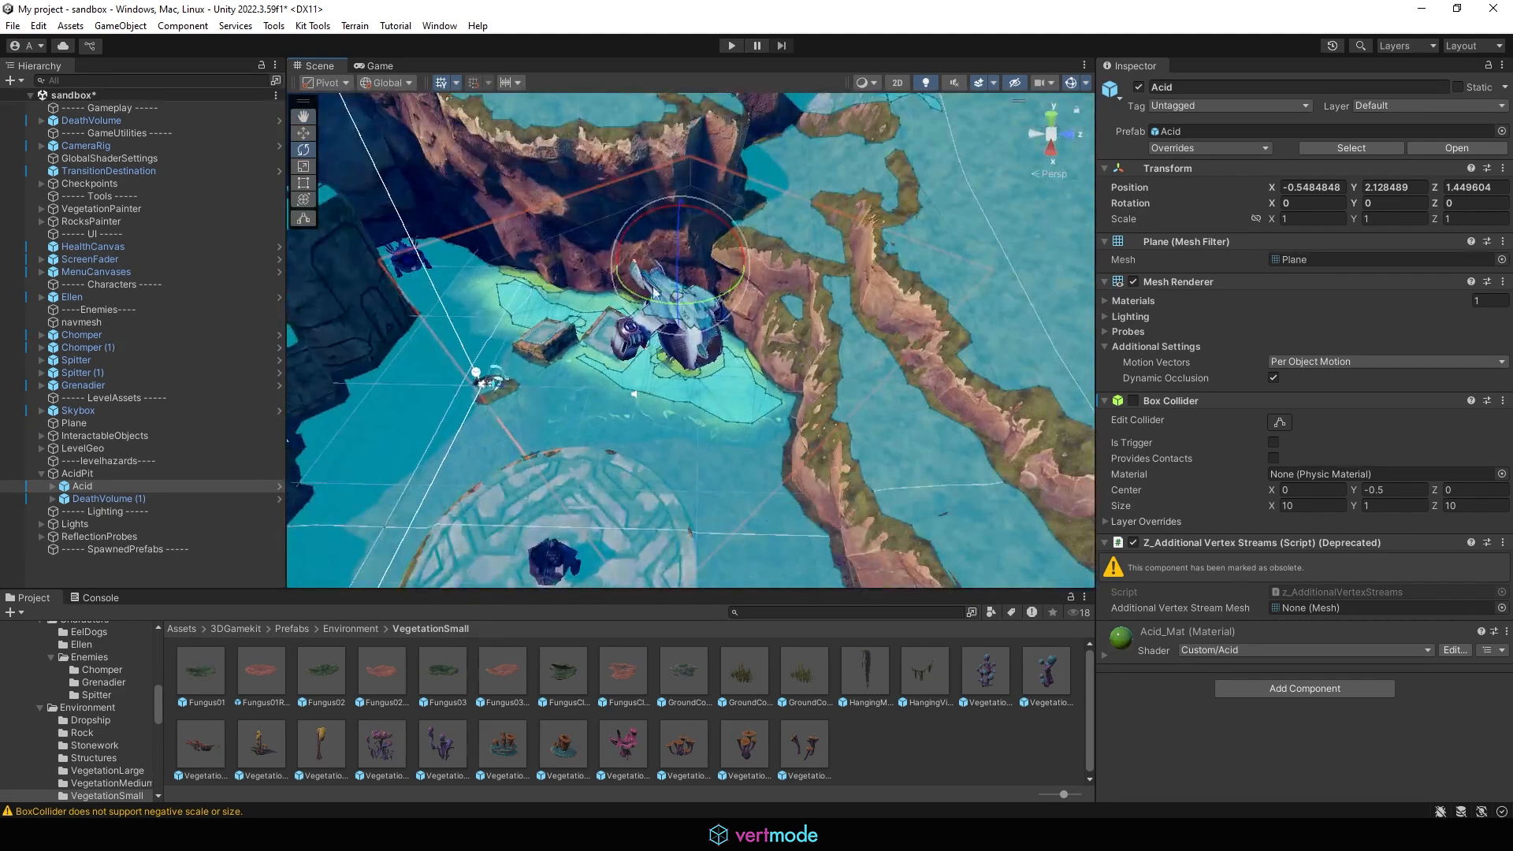
mouse_move(787, 221)
alt+mouse_down()
mouse_move(957, 148)
mouse_move(815, 151)
mouse_move(1104, 286)
mouse_move(788, 149)
mouse_move(765, 205)
mouse_move(786, 195)
alt+mouse_up()
click(867, 164)
scroll(868, 164, up, 3)
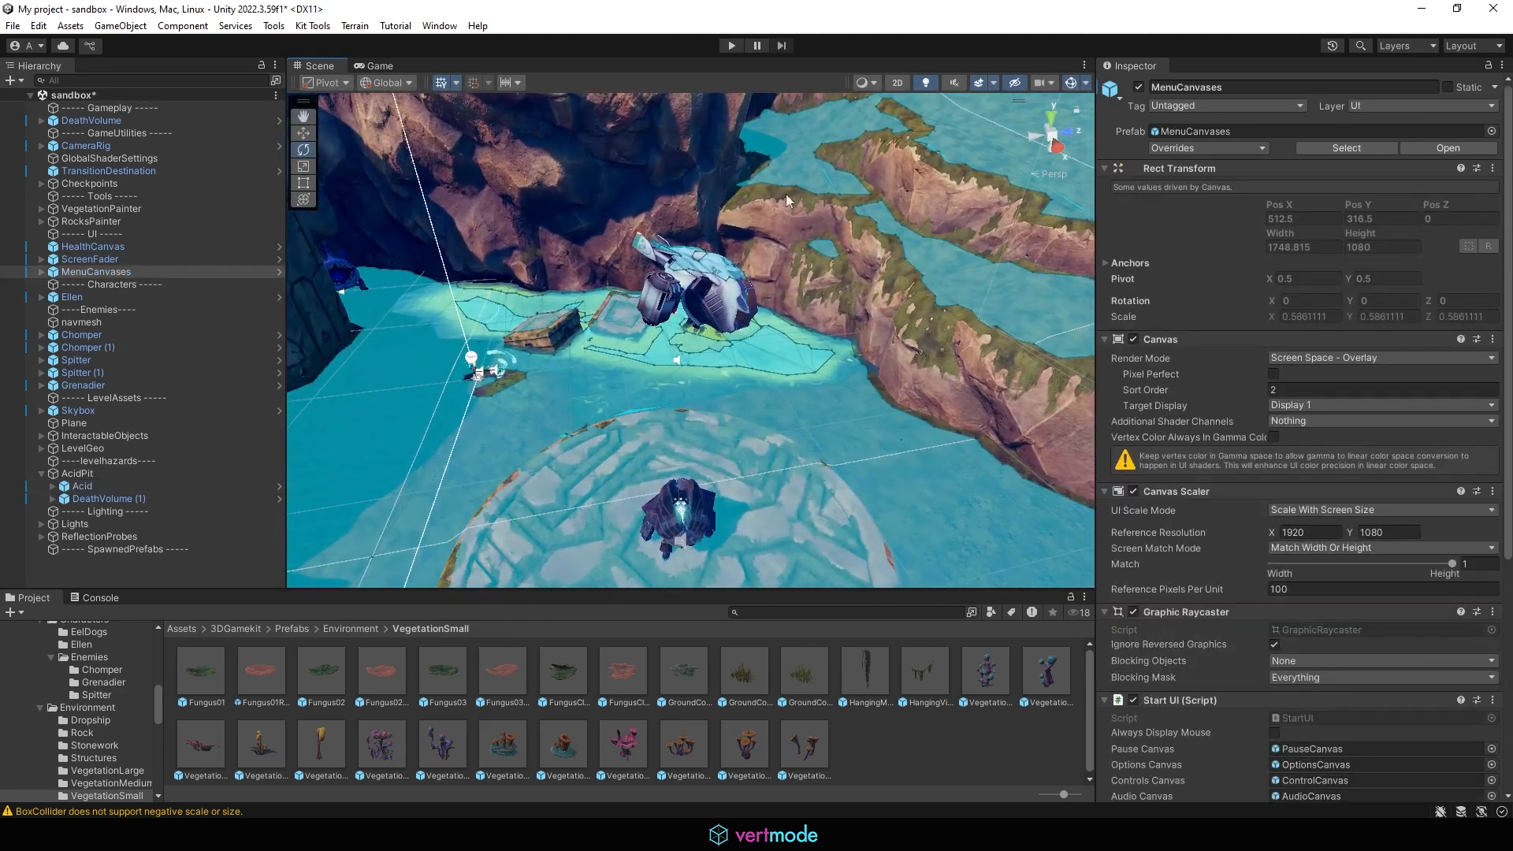